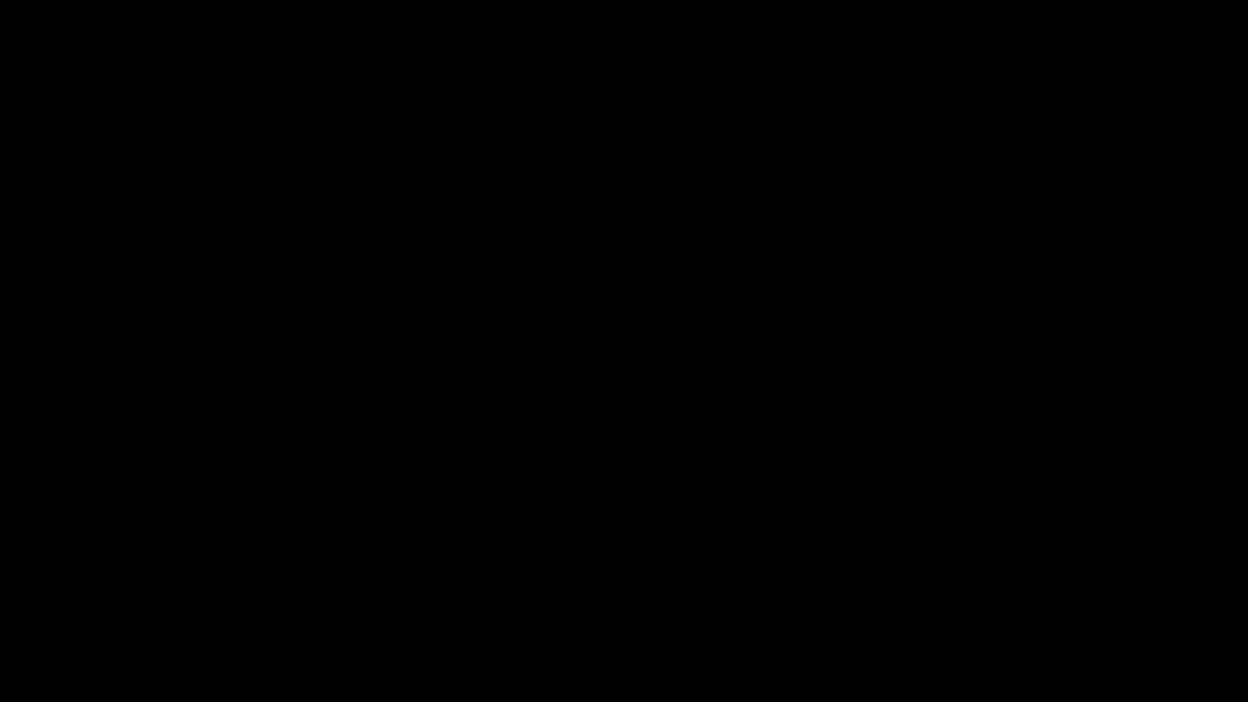
# - Browse the Conditional Formatting options, then select the Delhi entry in C3
pyautogui.press('Left')
pyautogui.press('Left')
pyautogui.press('Left')
pyautogui.press('Left')
pyautogui.press('Left')
pyautogui.press('Up')
pyautogui.press('Up')
pyautogui.press('Up')
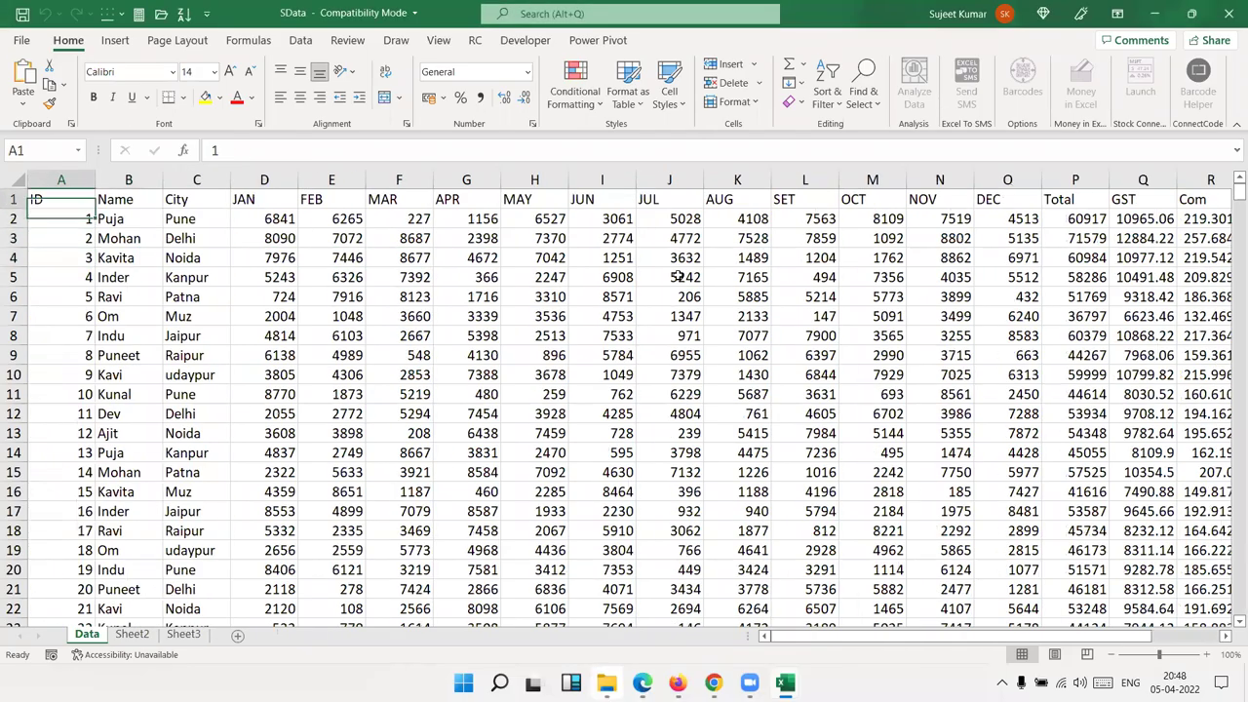
pyautogui.press('Down')
pyautogui.press('Down')
pyautogui.press('Down')
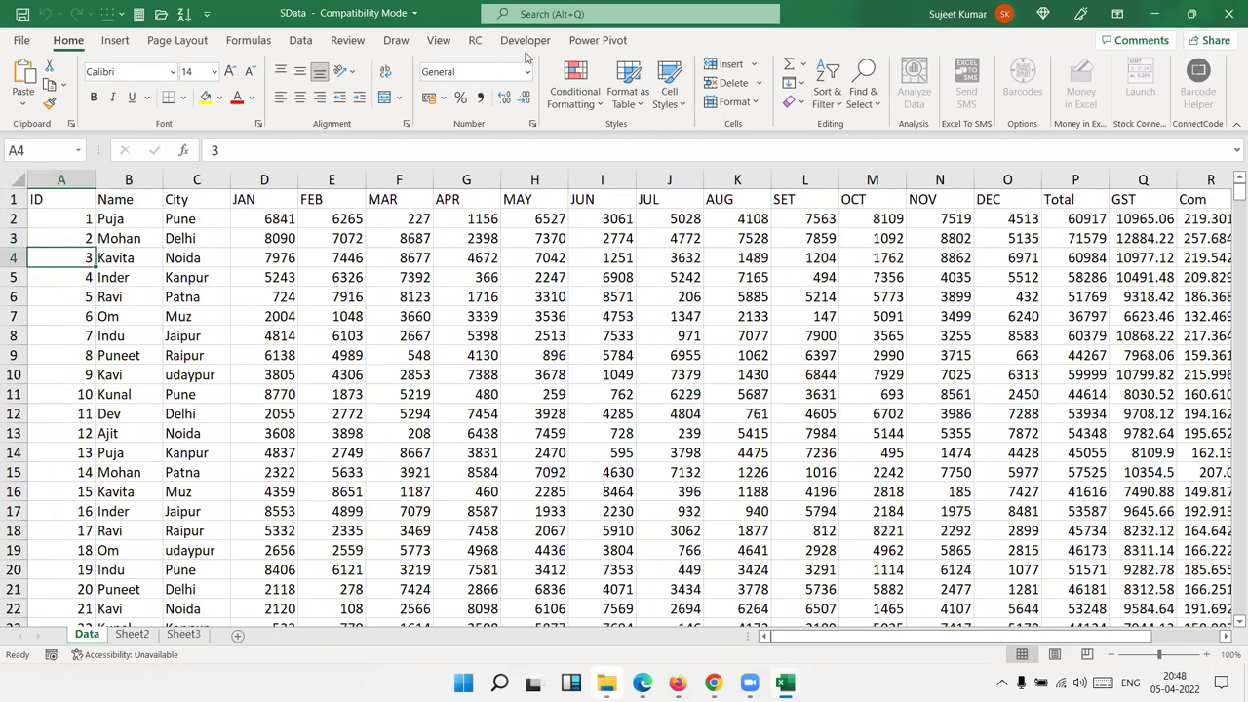
pyautogui.click(573, 83)
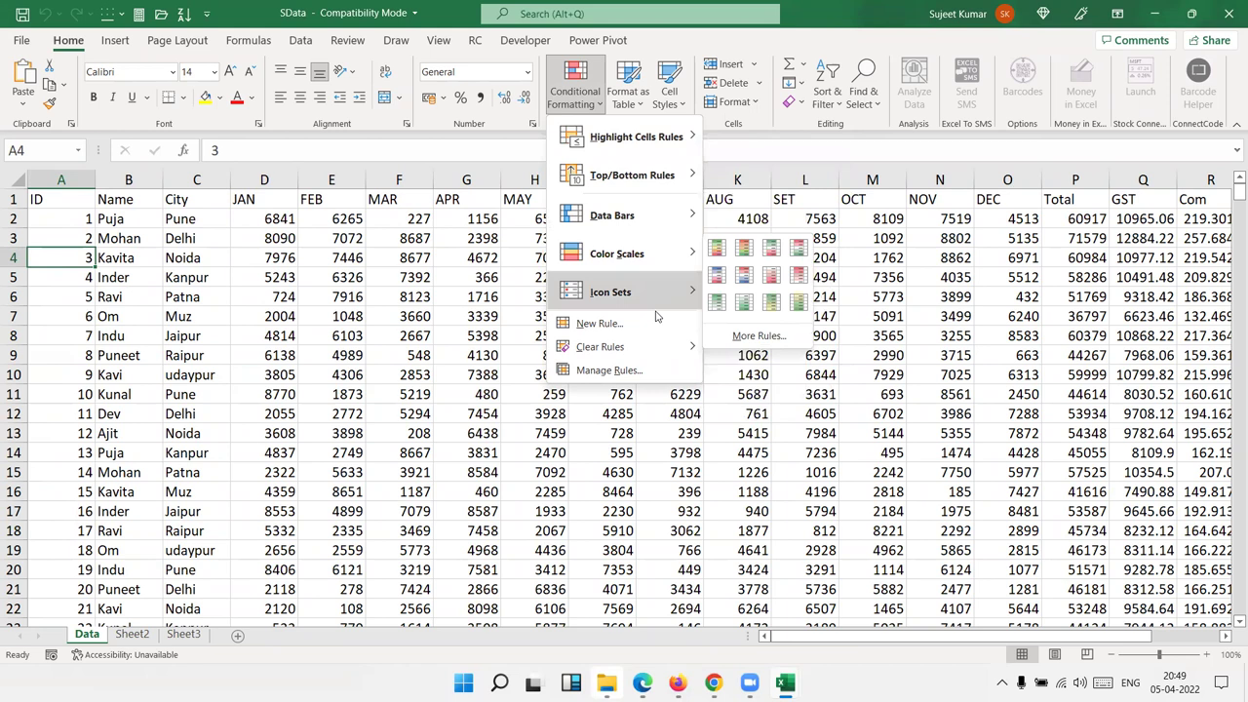
pyautogui.moveTo(624, 292)
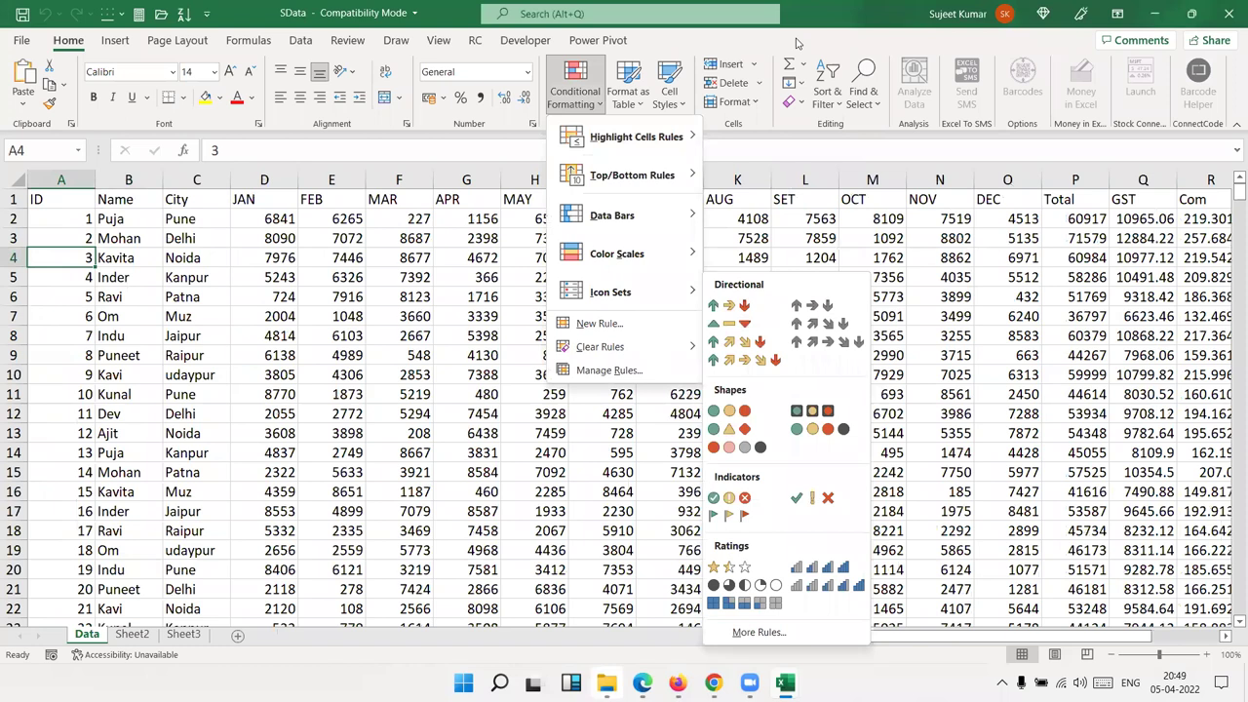
pyautogui.click(770, 192)
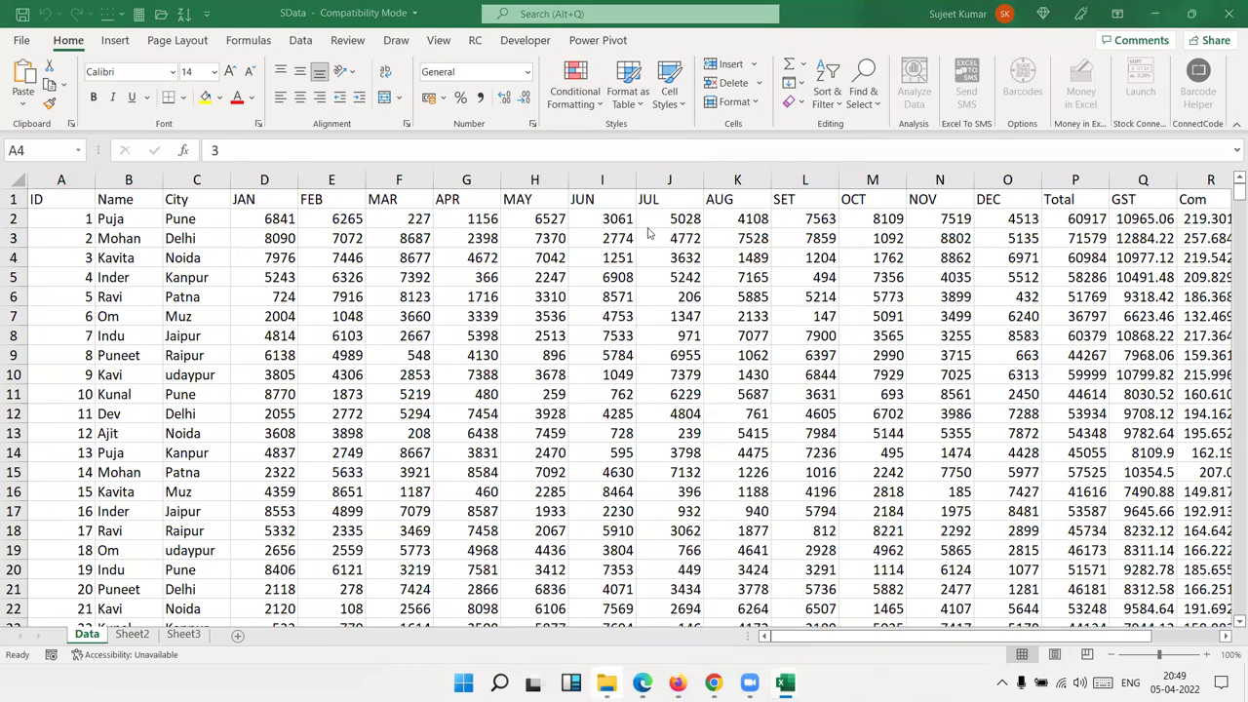
pyautogui.click(586, 108)
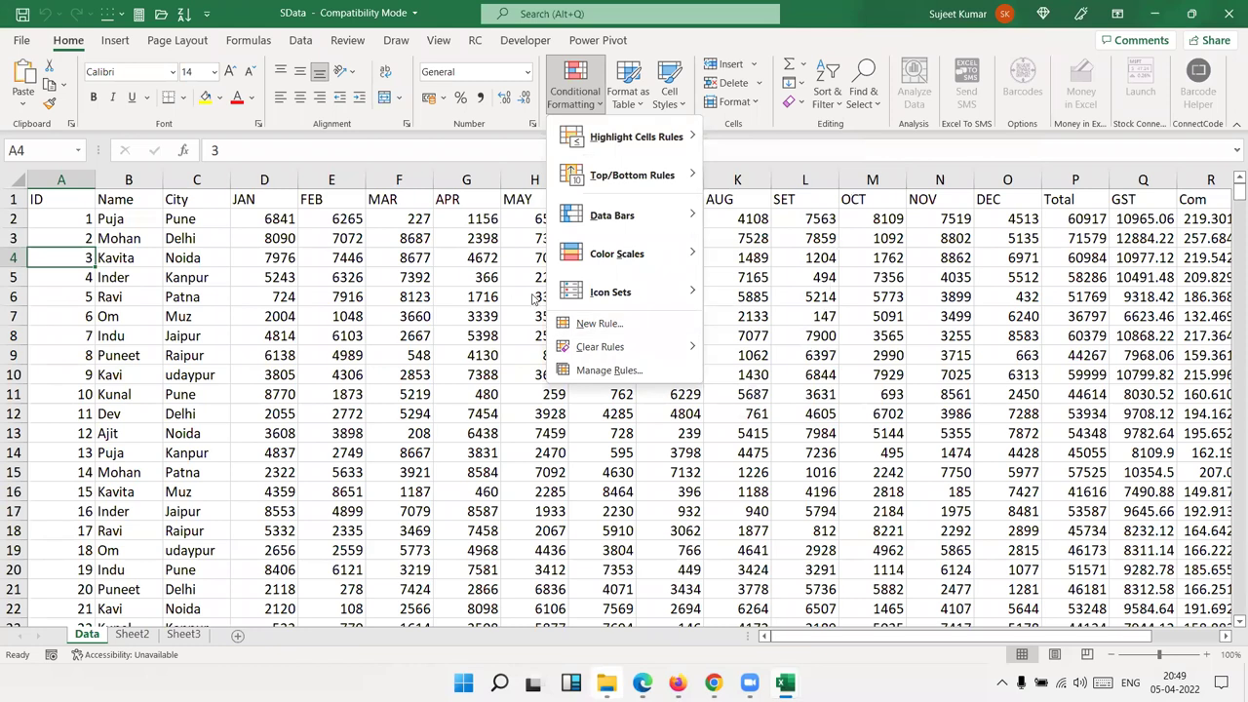
pyautogui.click(353, 279)
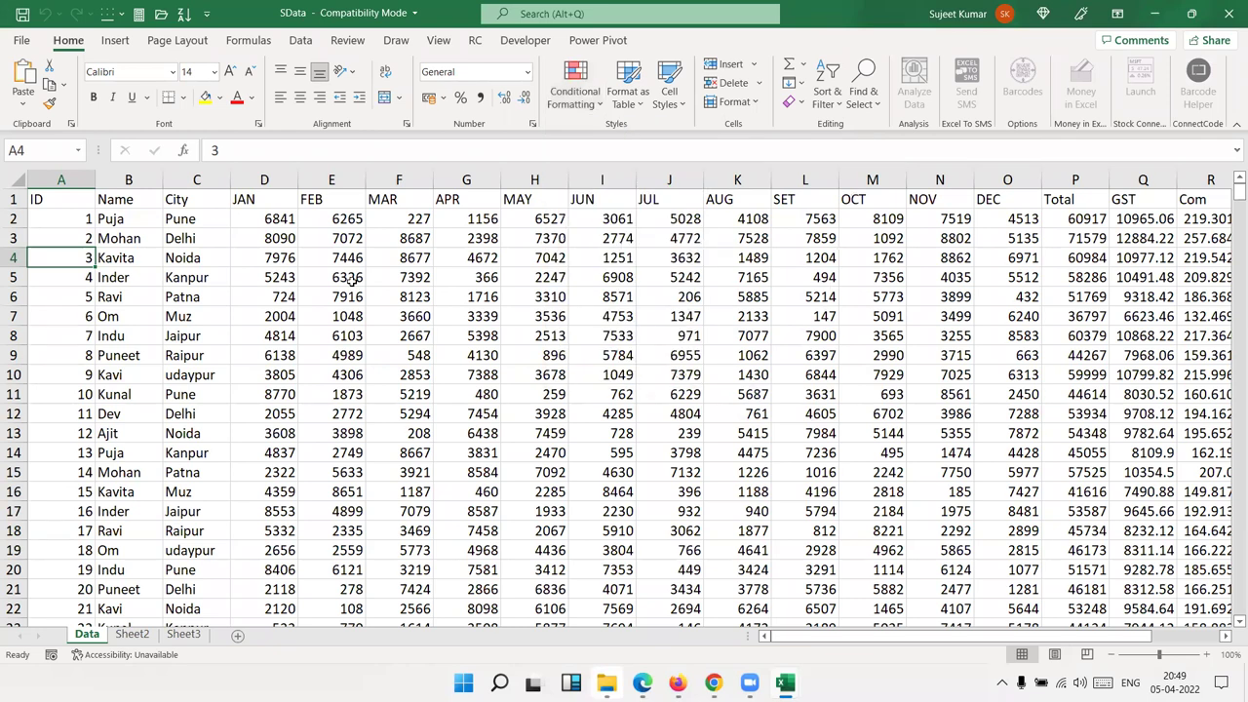
pyautogui.click(222, 238)
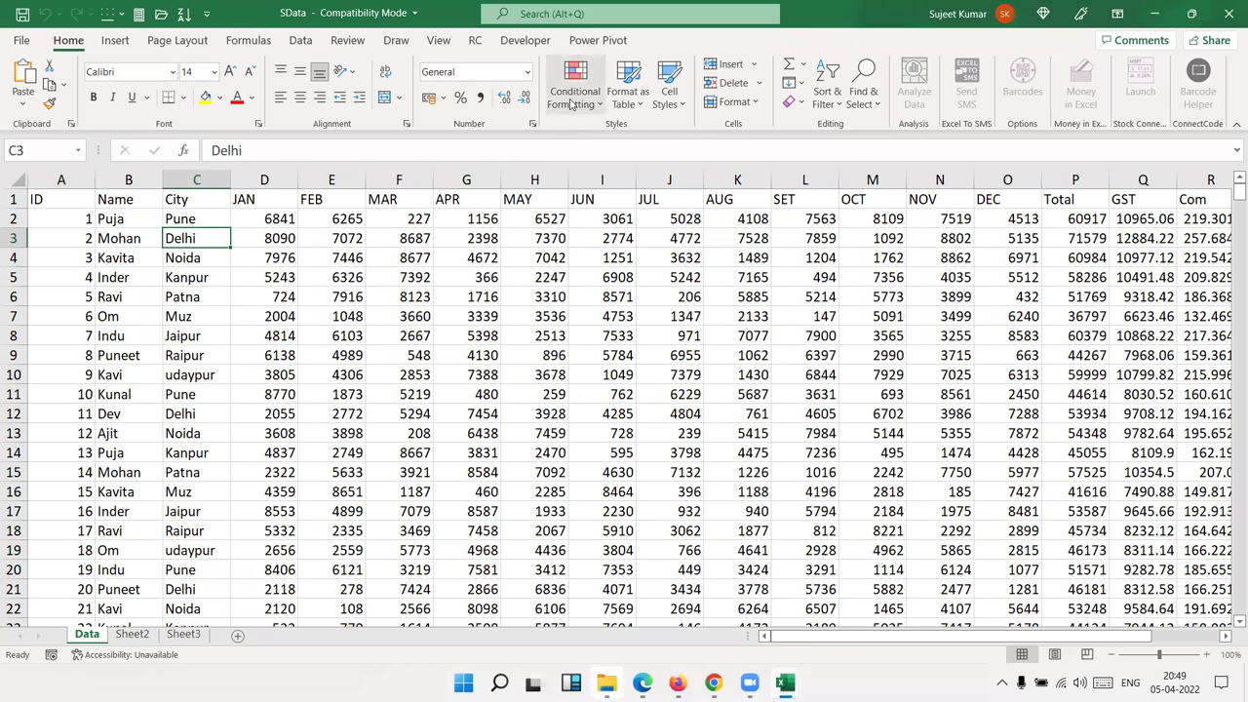
# - Add a 3 Arrows icon set to the JAN column and open its rule in Manage Rules
pyautogui.click(252, 180)
pyautogui.click(579, 105)
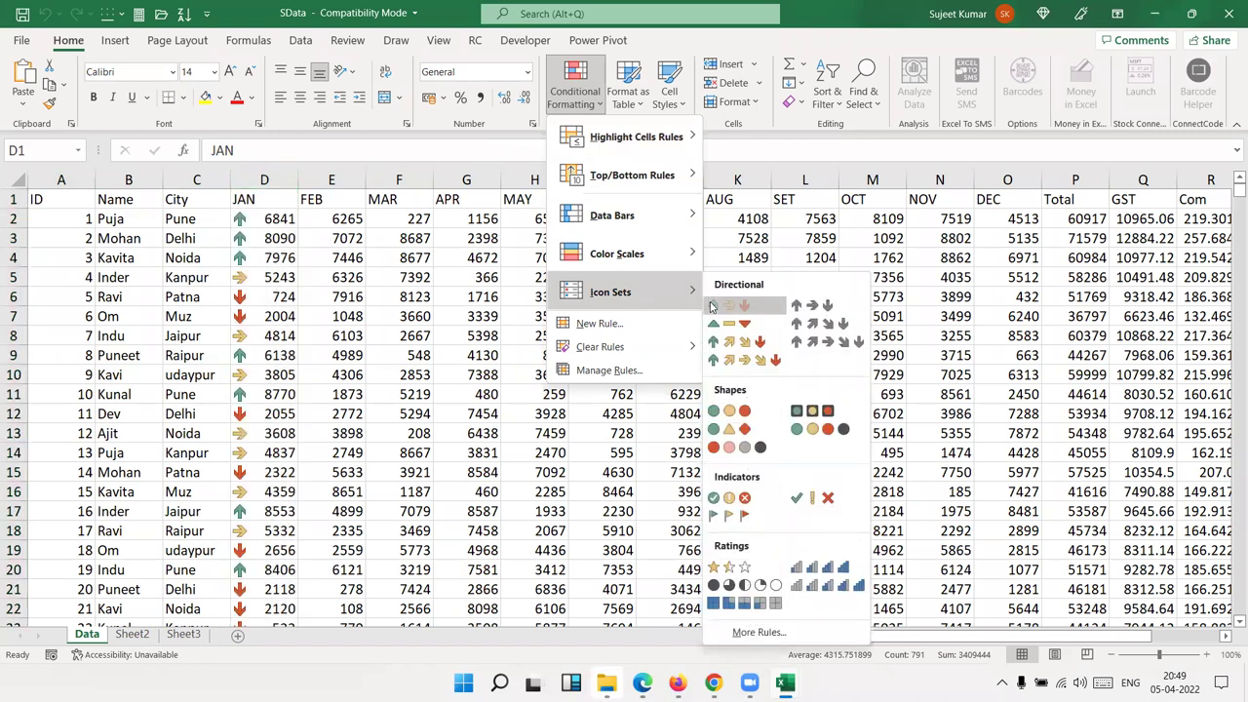
pyautogui.click(711, 305)
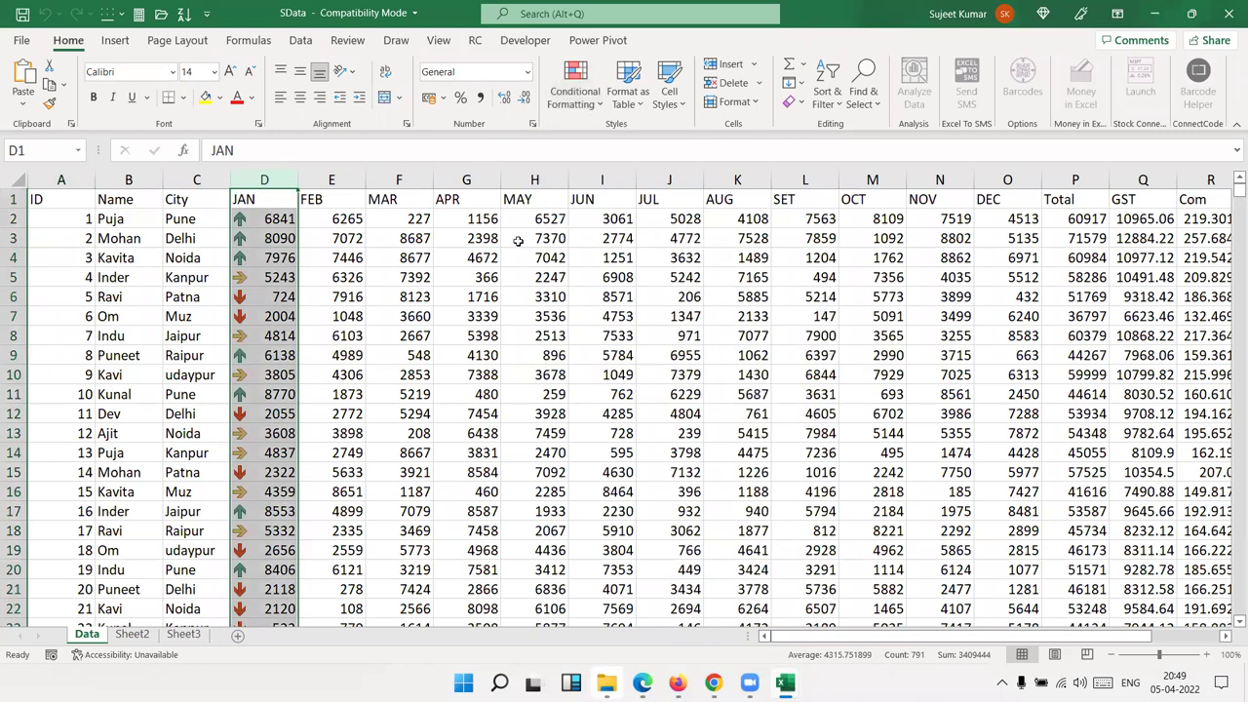
pyautogui.click(278, 355)
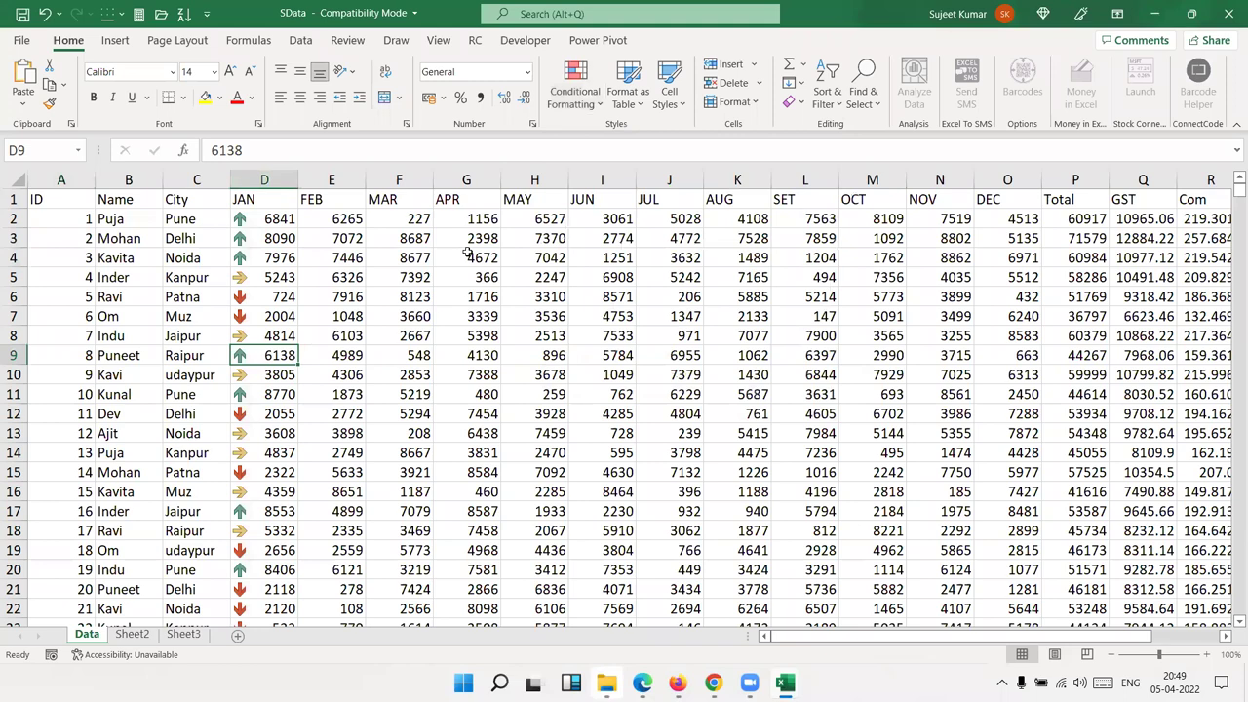
pyautogui.click(574, 102)
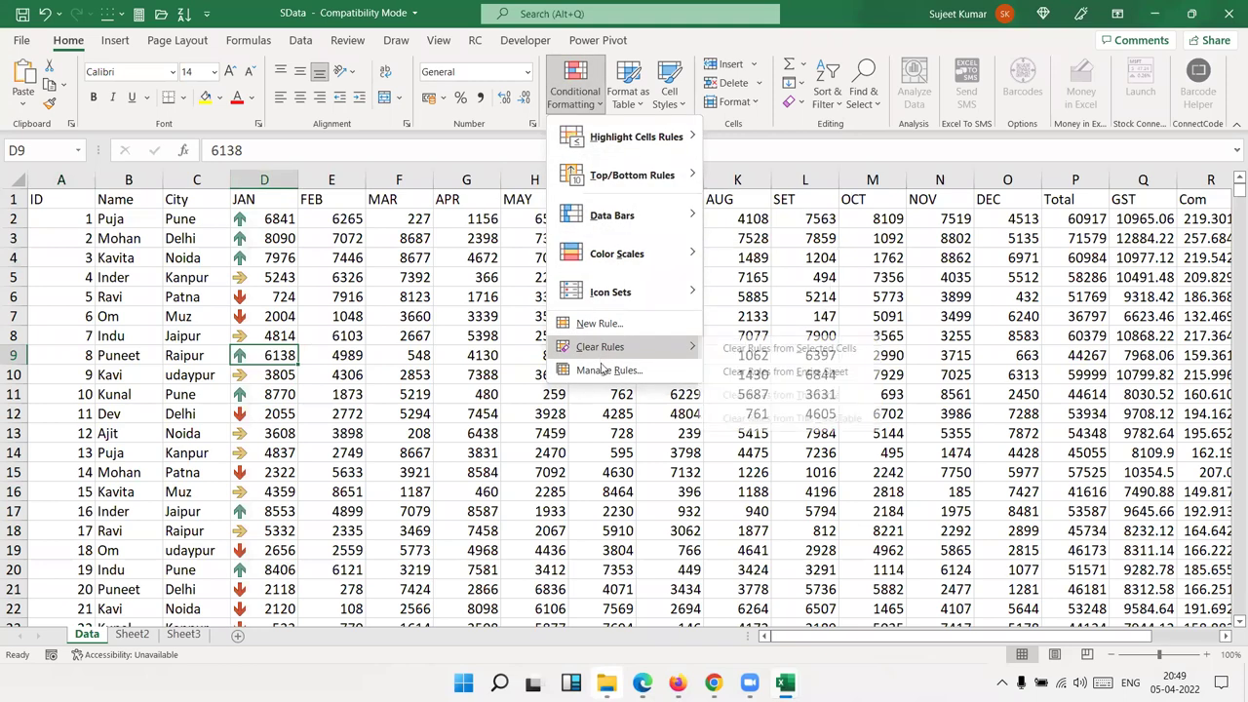
pyautogui.click(601, 370)
pyautogui.doubleClick(374, 282)
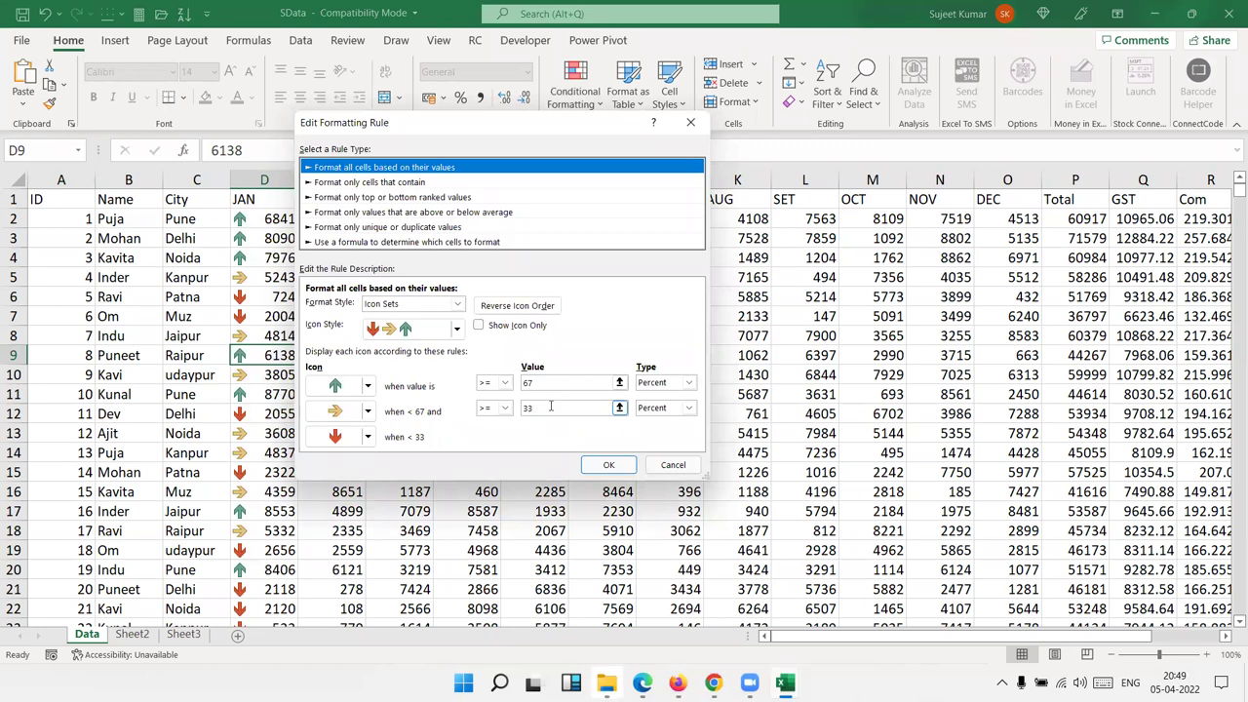
# - Close the rule dialogs, undo the JAN arrow icons, and select the Name column
pyautogui.press('Return')
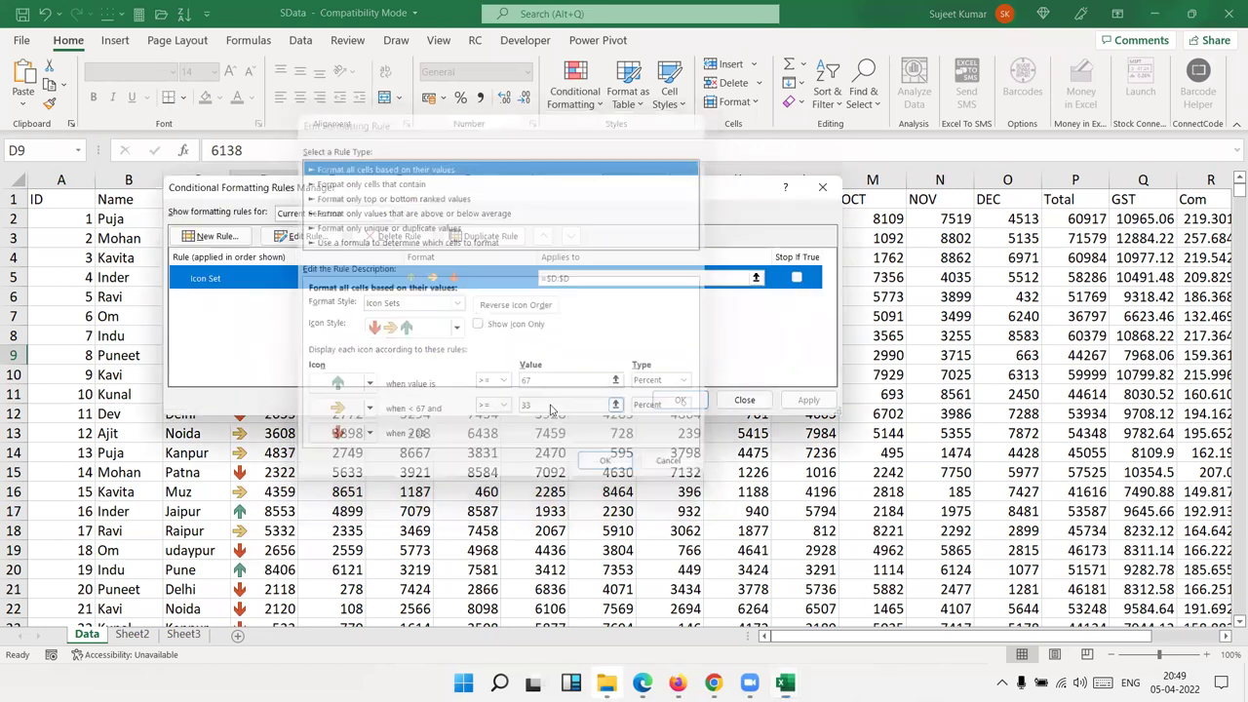
pyautogui.press('Return')
pyautogui.hotkey('ctrl', 'z')
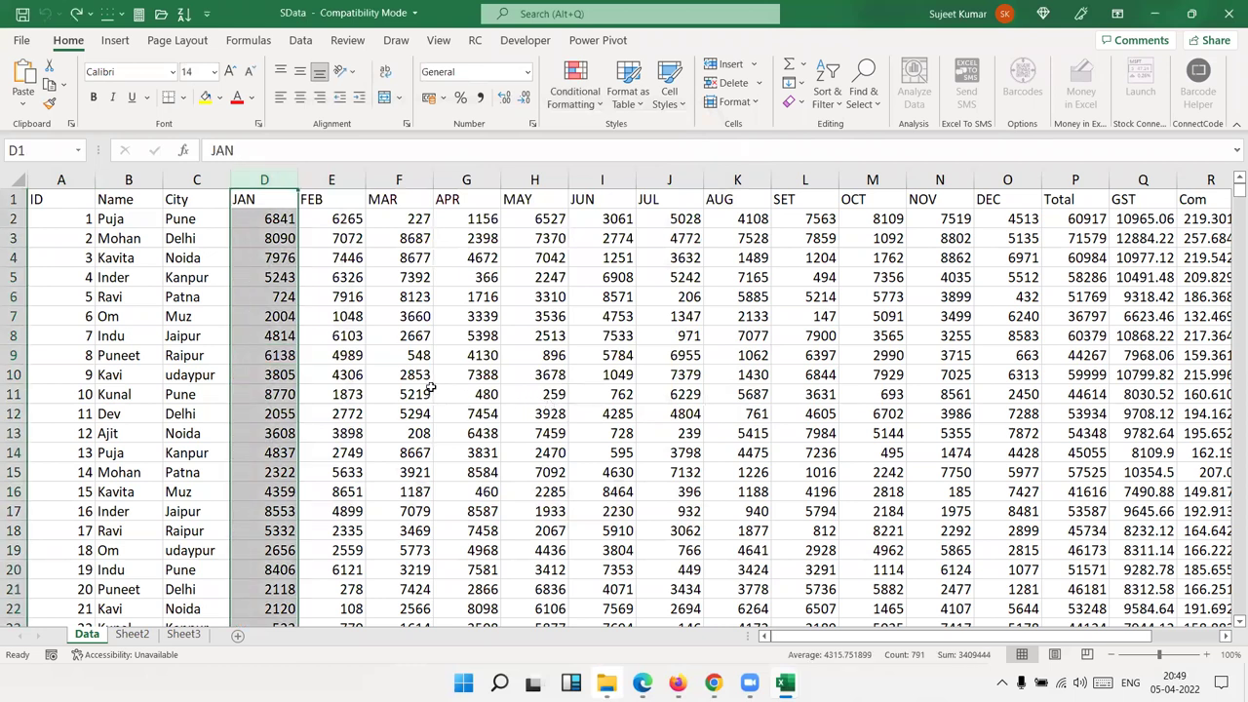
pyautogui.click(127, 181)
# - Copy the Name column and paste it into column A of Sheet2
pyautogui.hotkey('ctrl', 'c')
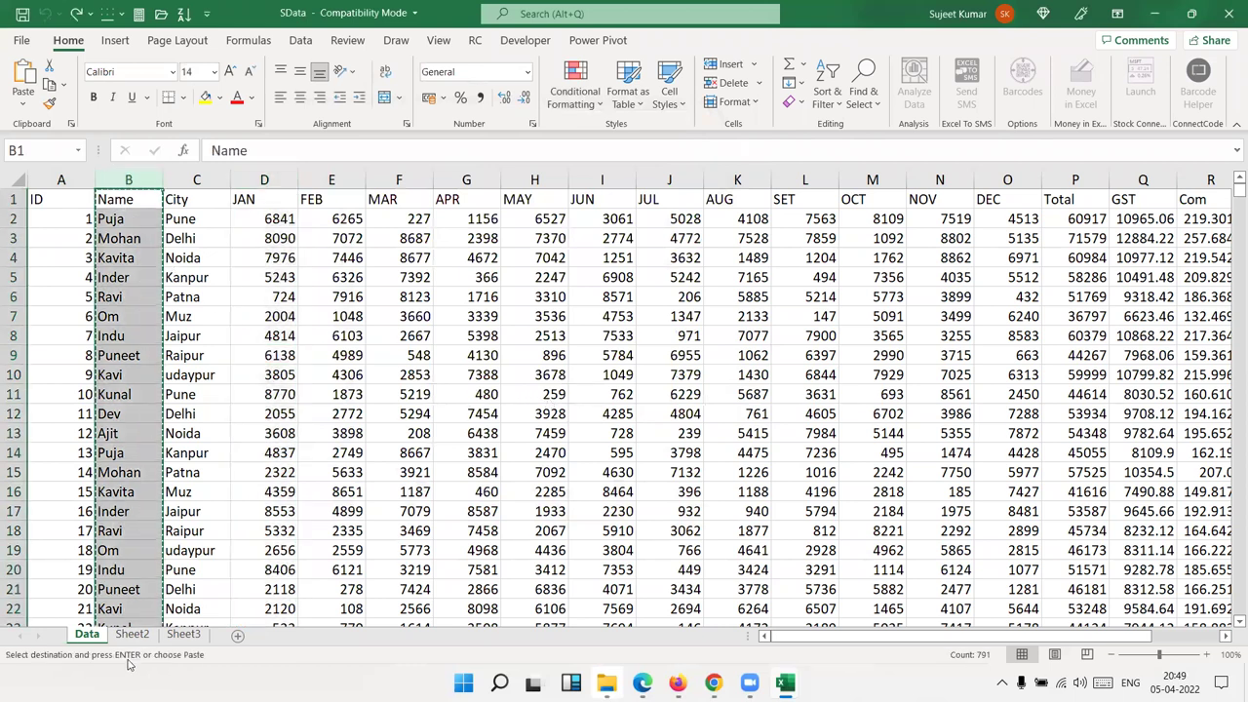
pyautogui.click(131, 636)
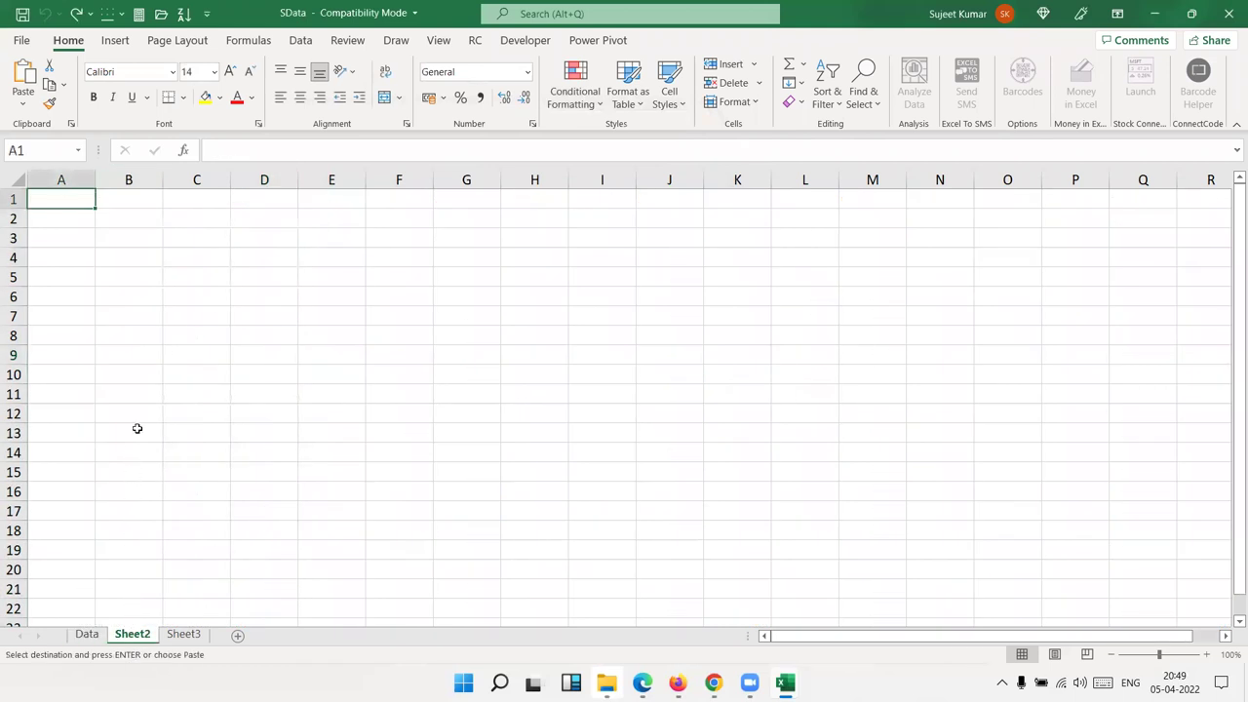
pyautogui.hotkey('ctrl', 'v')
pyautogui.click(143, 249)
# - Add the header 'Score' in cell B1
pyautogui.click(134, 193)
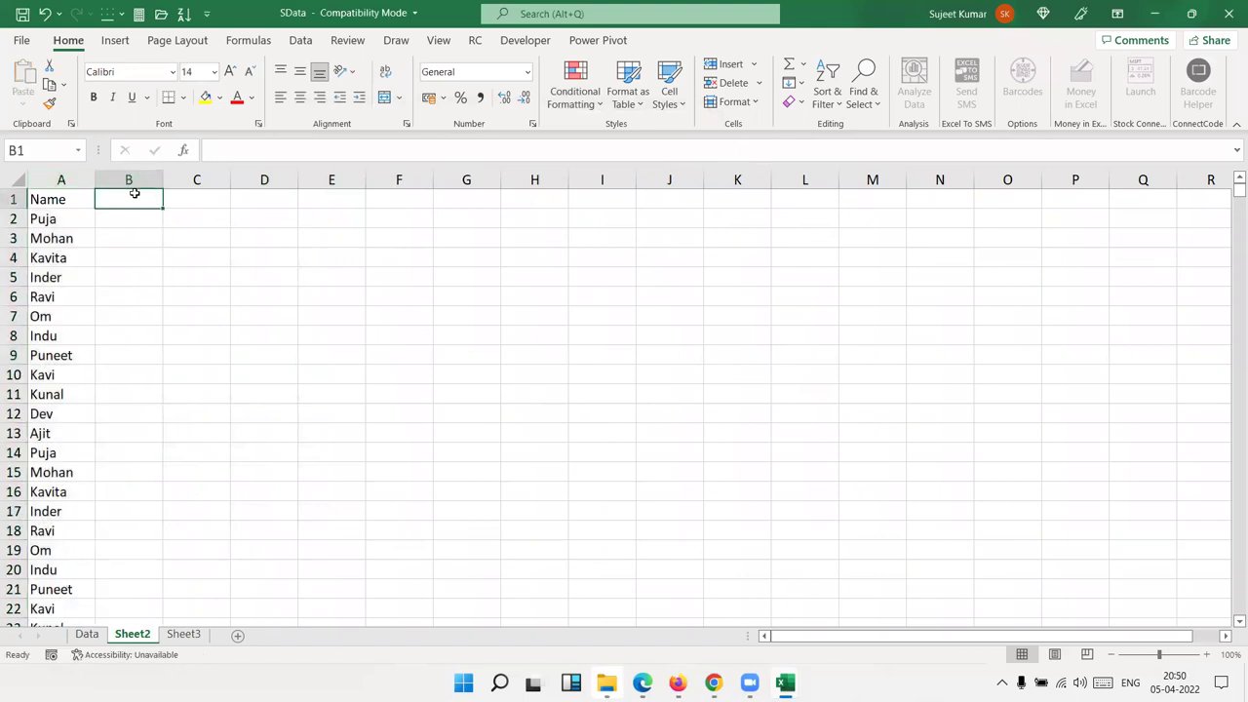
pyautogui.write('s')
pyautogui.press('BackSpace')
pyautogui.write('Sc')
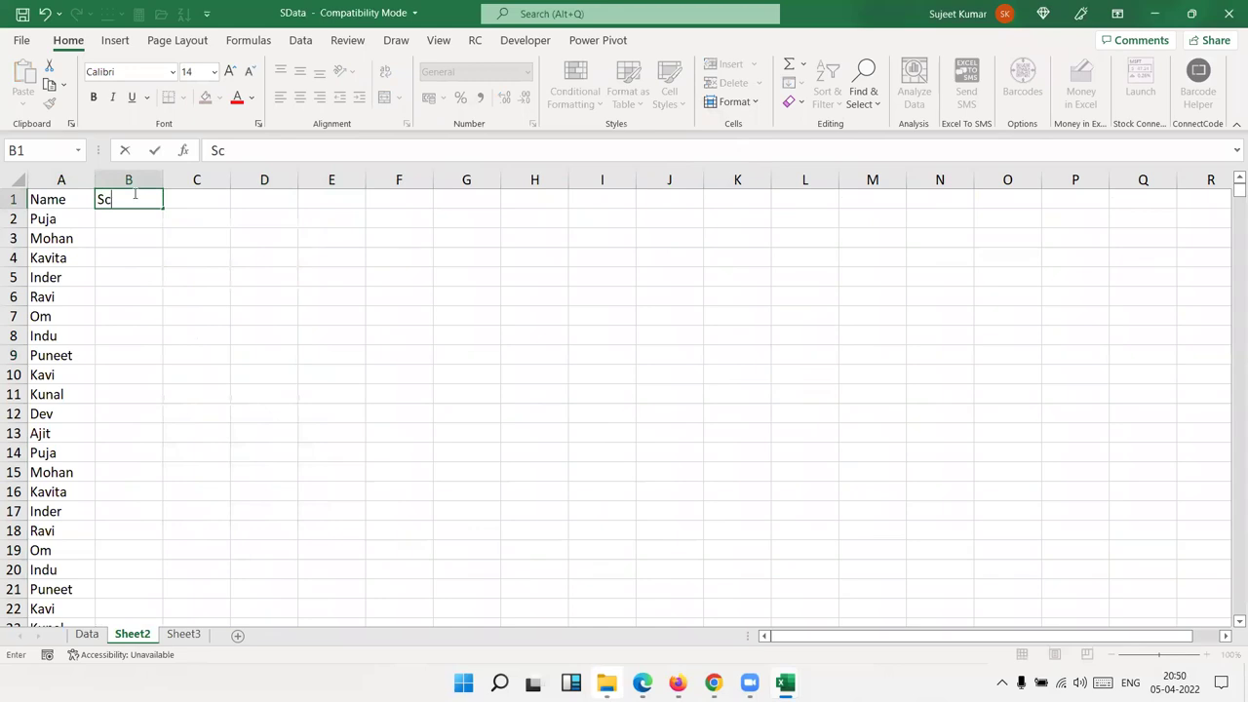
pyautogui.write('o')
pyautogui.write('re')
pyautogui.press('Return')
# - Enter =RANDBETWEEN(10,90) in B2 and fill it down the Score column
pyautogui.write('=')
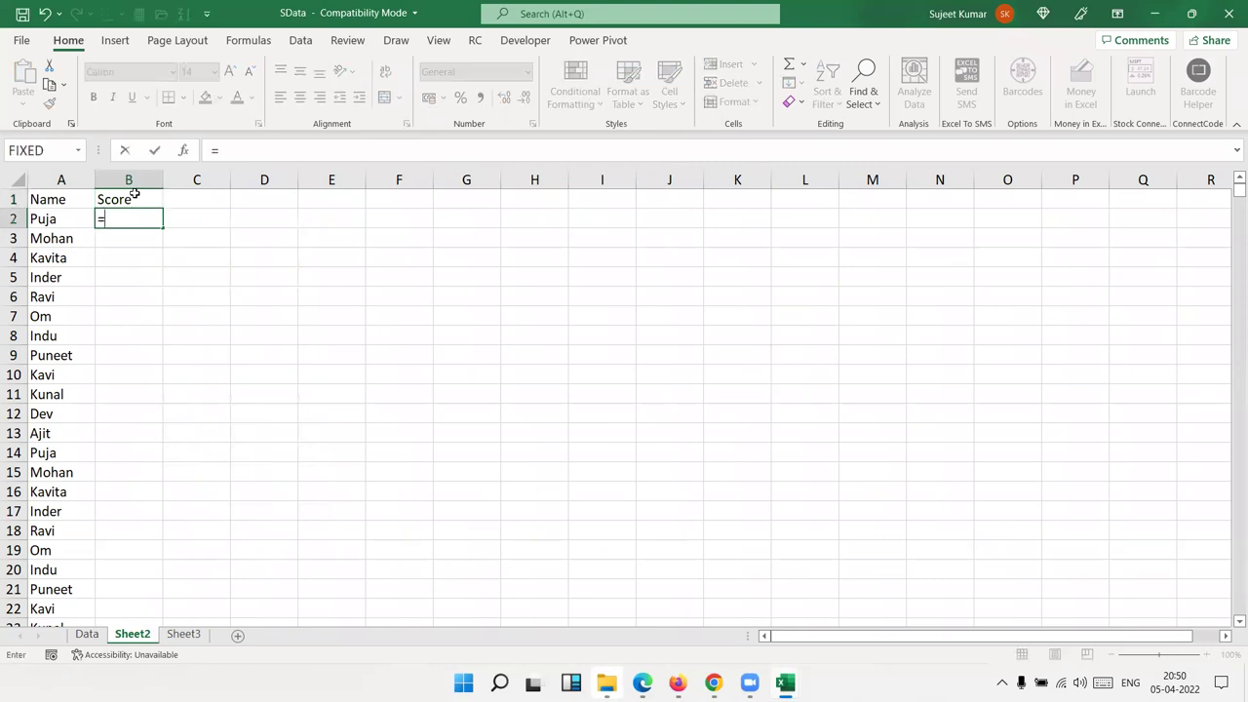
pyautogui.write('ra')
pyautogui.press('Down')
pyautogui.press('Down')
pyautogui.press('Down')
pyautogui.press('Tab')
pyautogui.write('10,90')
pyautogui.press('Return')
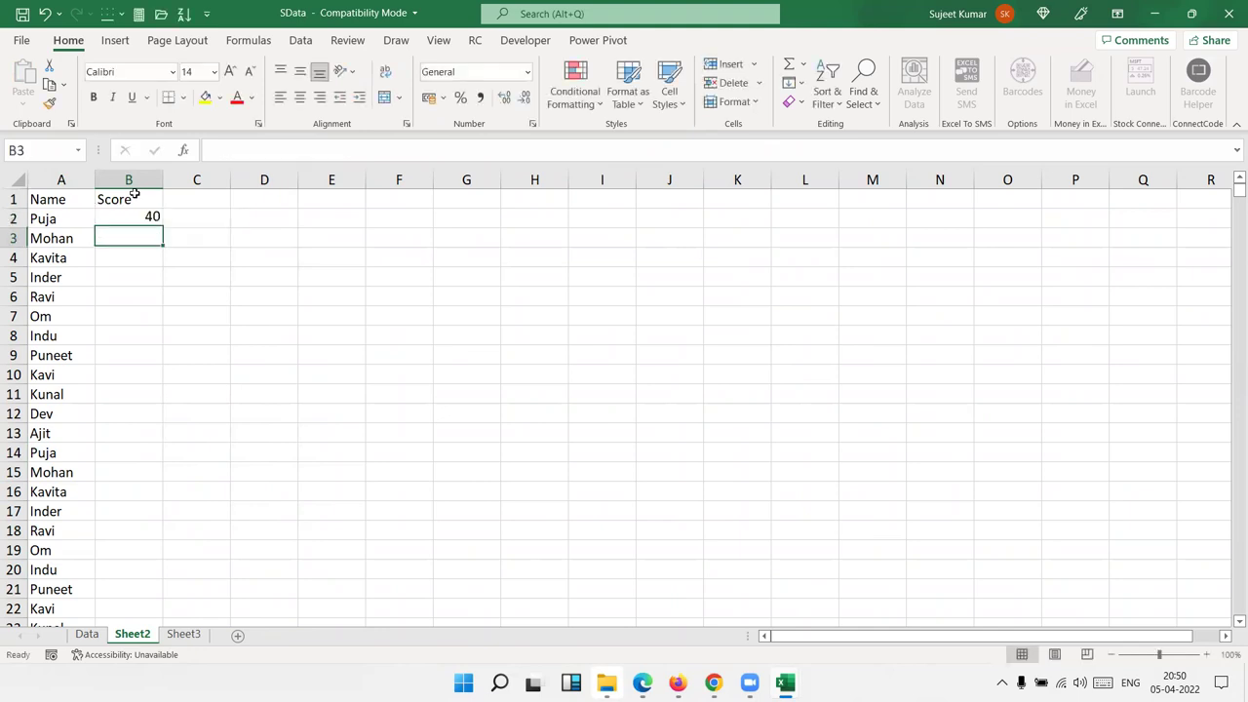
pyautogui.click(147, 219)
pyautogui.doubleClick(163, 225)
# - Convert the random scores to fixed numbers with Paste Values
pyautogui.hotkey('ctrl', 'c')
pyautogui.click(25, 105)
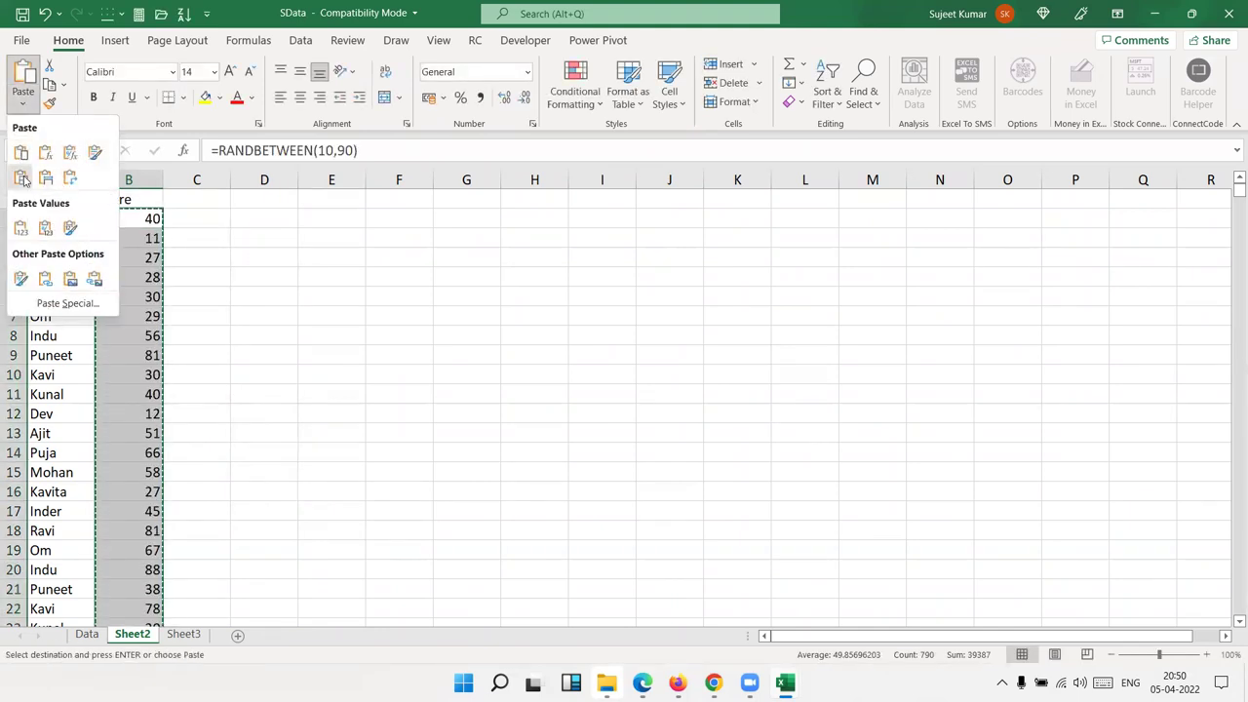
pyautogui.click(25, 227)
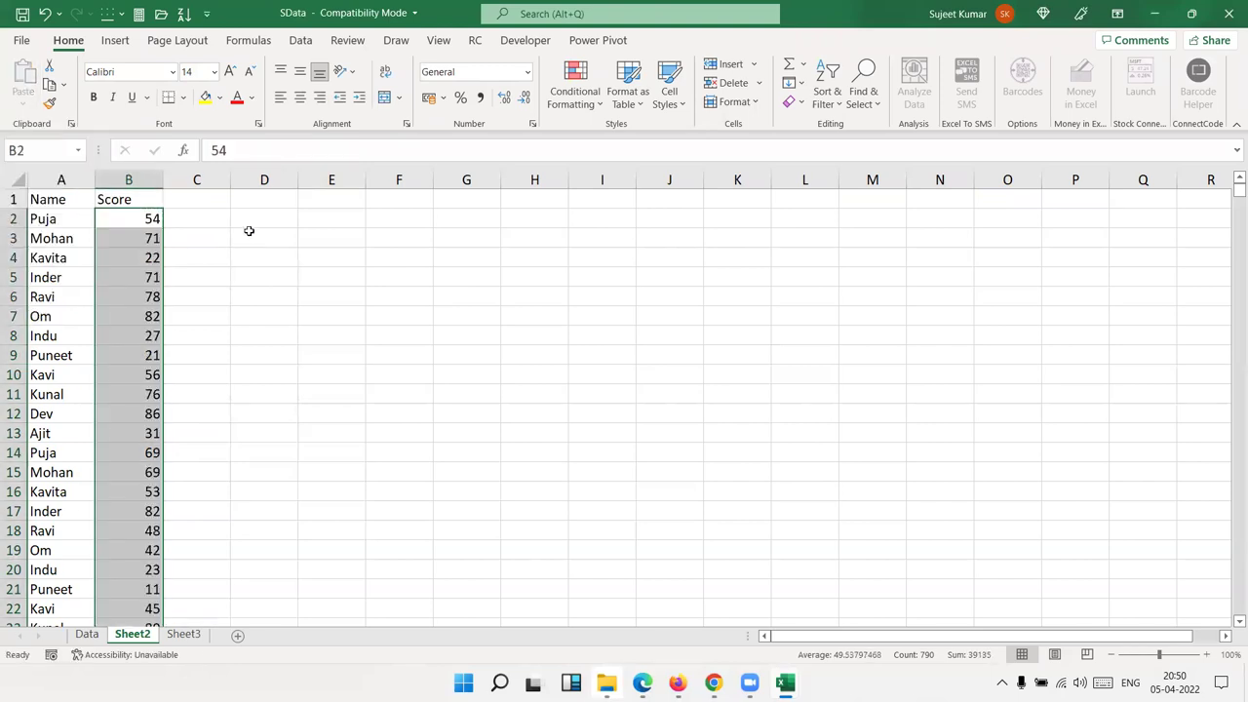
pyautogui.click(327, 239)
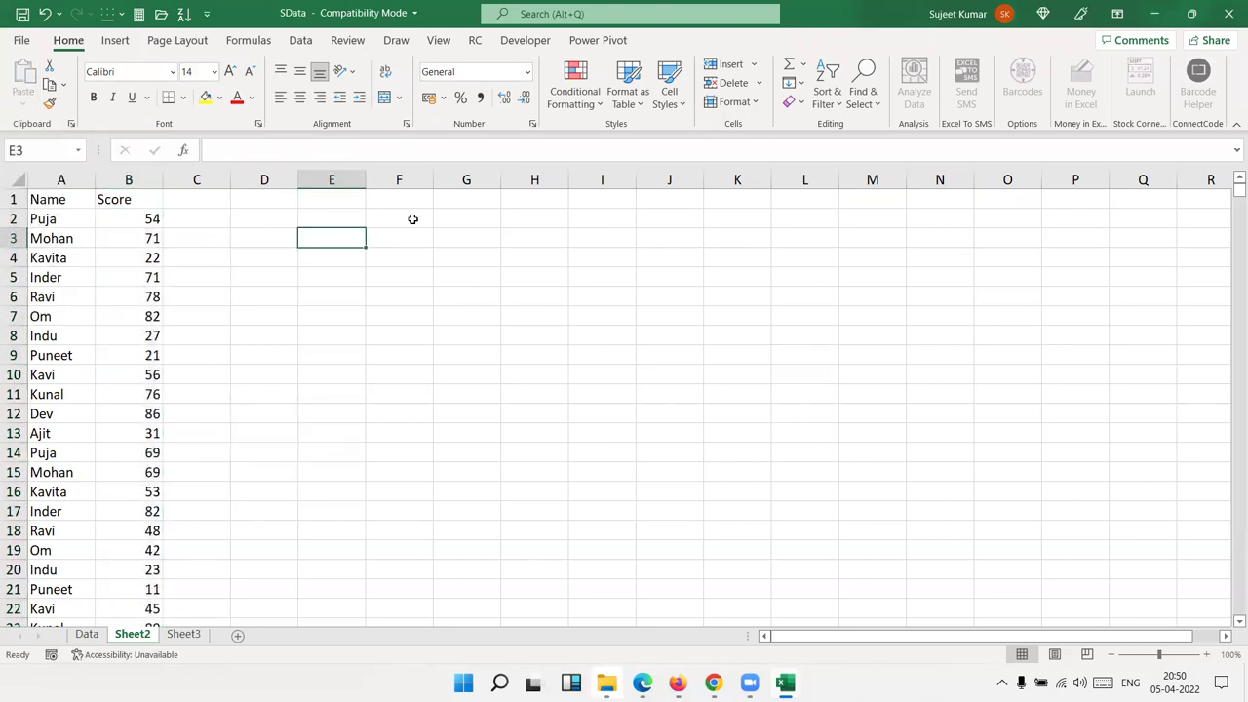
# - Enter the legend rows '>60' Pass and '40-60' Re-Test in E3:F4
pyautogui.write('>60')
pyautogui.press('Tab')
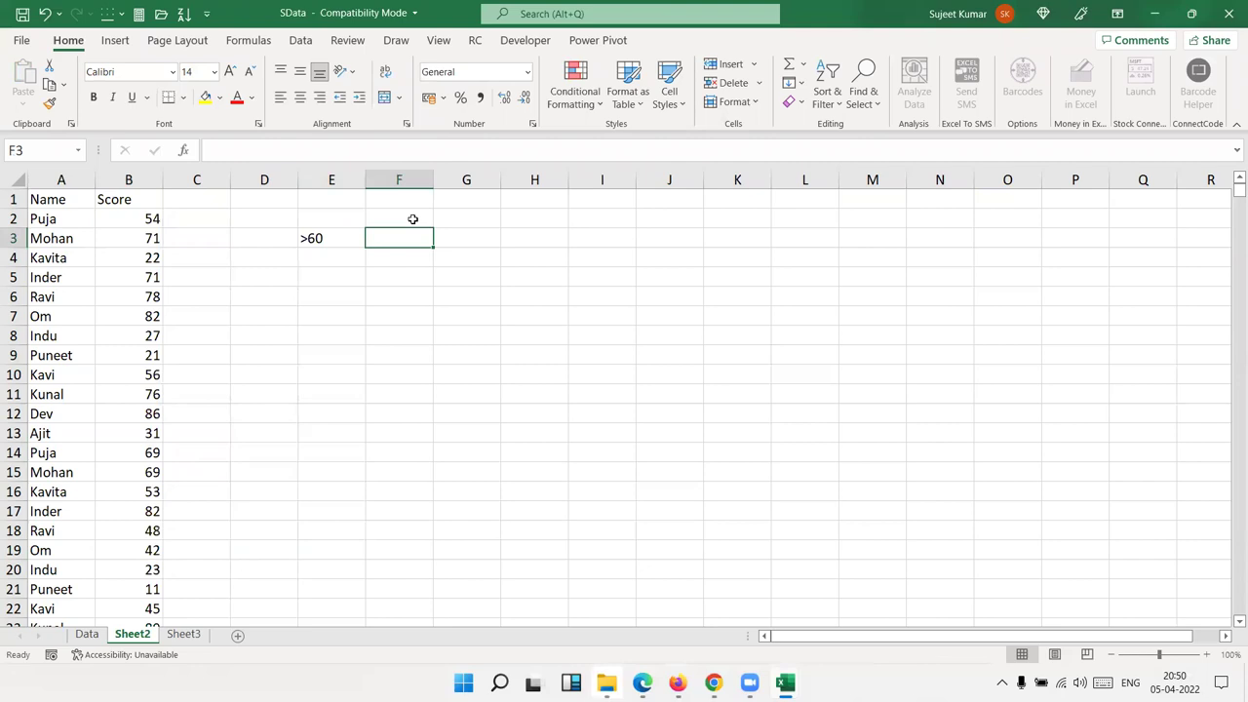
pyautogui.write('Pass')
pyautogui.press('Return')
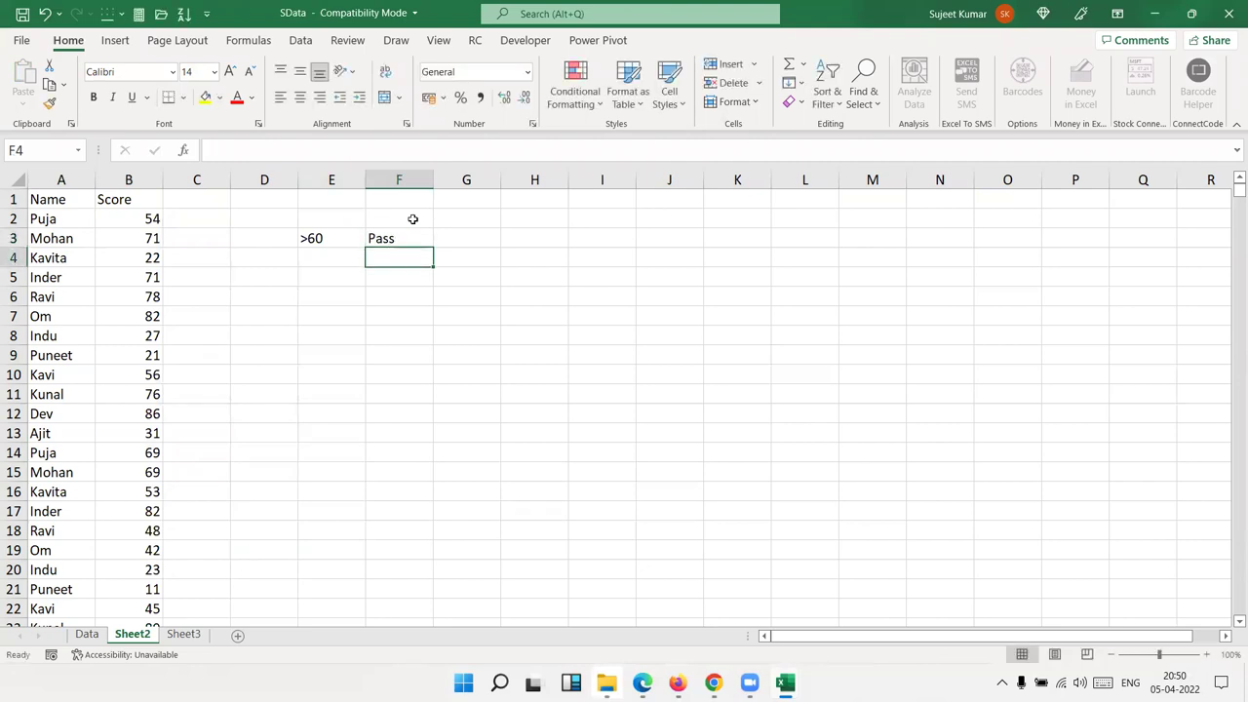
pyautogui.press('Left')
pyautogui.write('40-60')
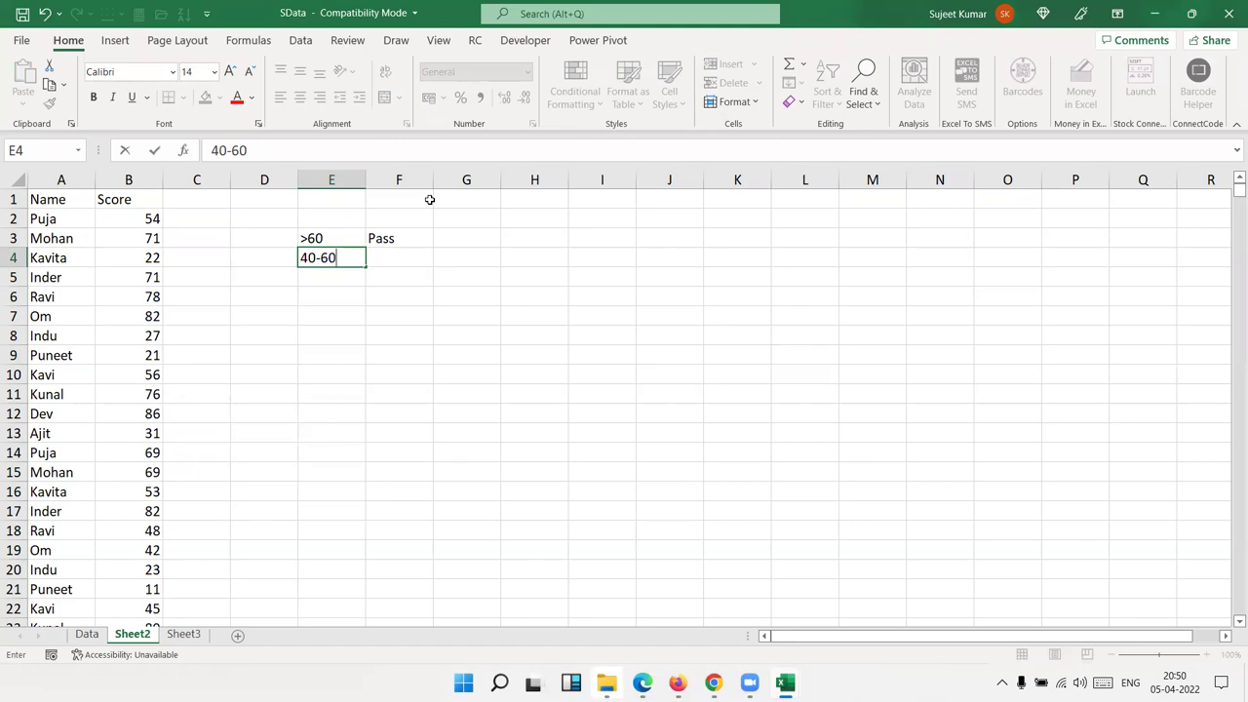
pyautogui.press('Right')
pyautogui.write('Re-')
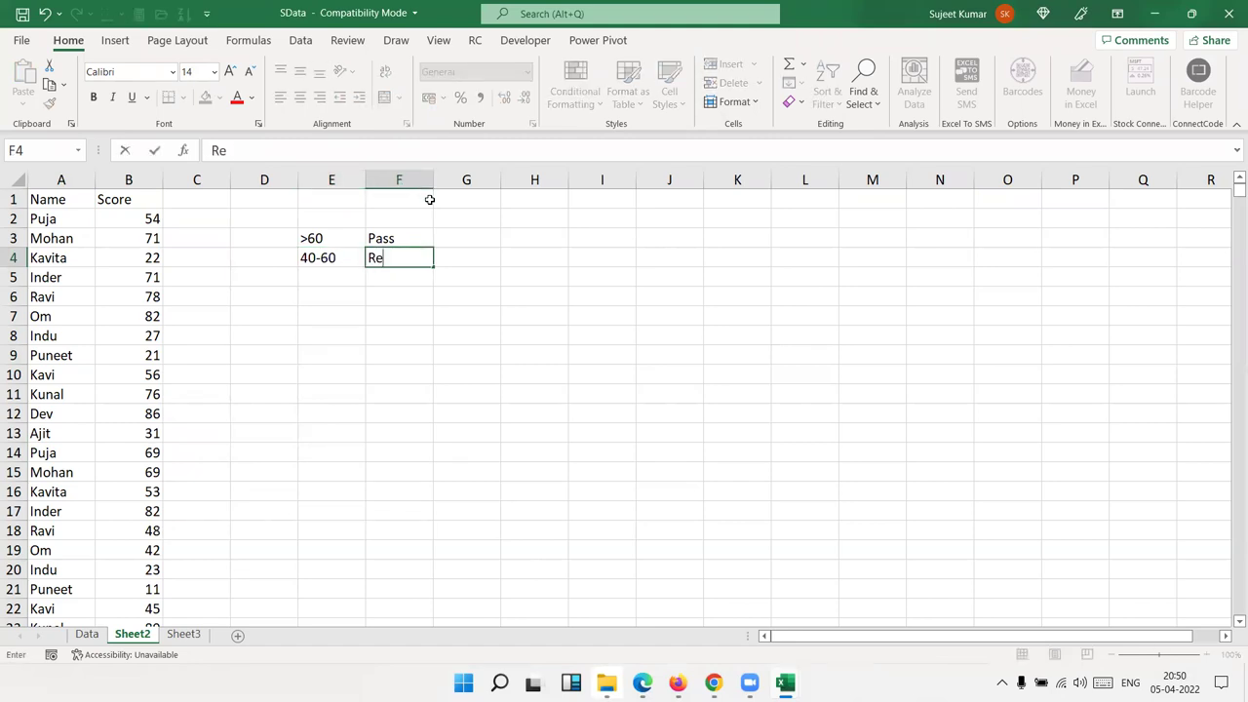
pyautogui.write('Test')
pyautogui.press('Return')
# - Add the '<40' Fail row in E5:F5, then return to the top of the scores
pyautogui.write('<40')
pyautogui.press('Tab')
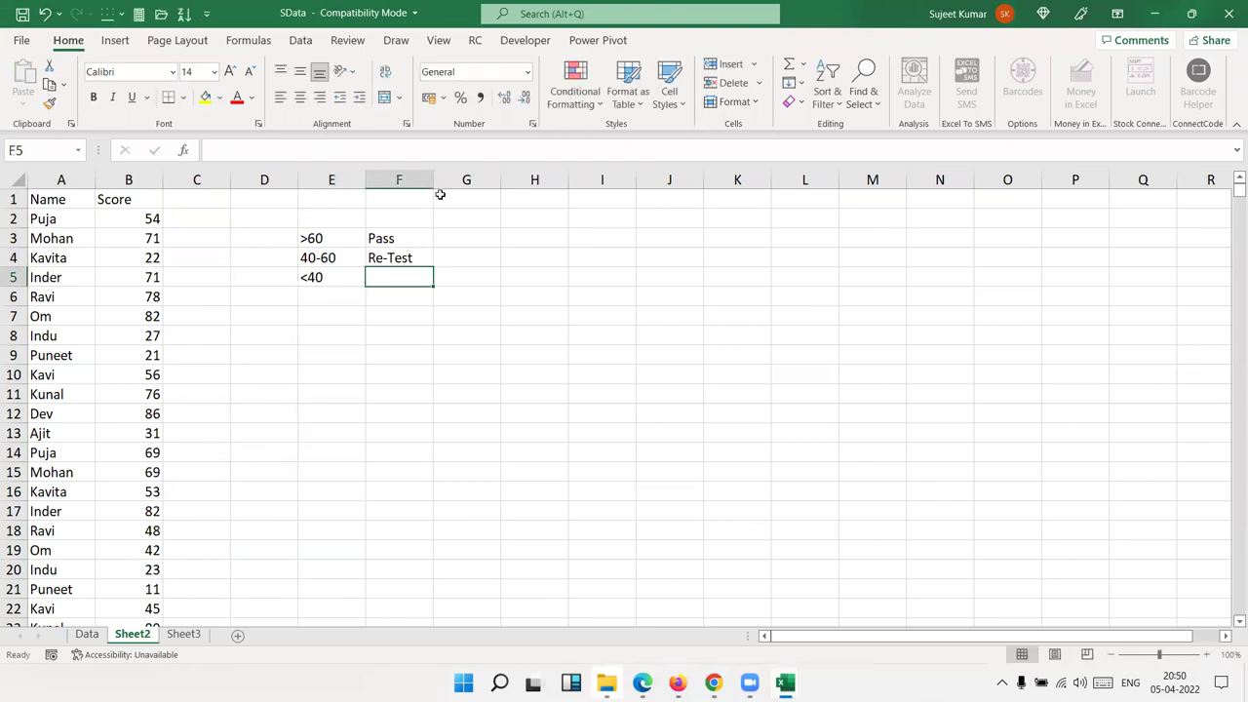
pyautogui.write('Fa')
pyautogui.press('Return')
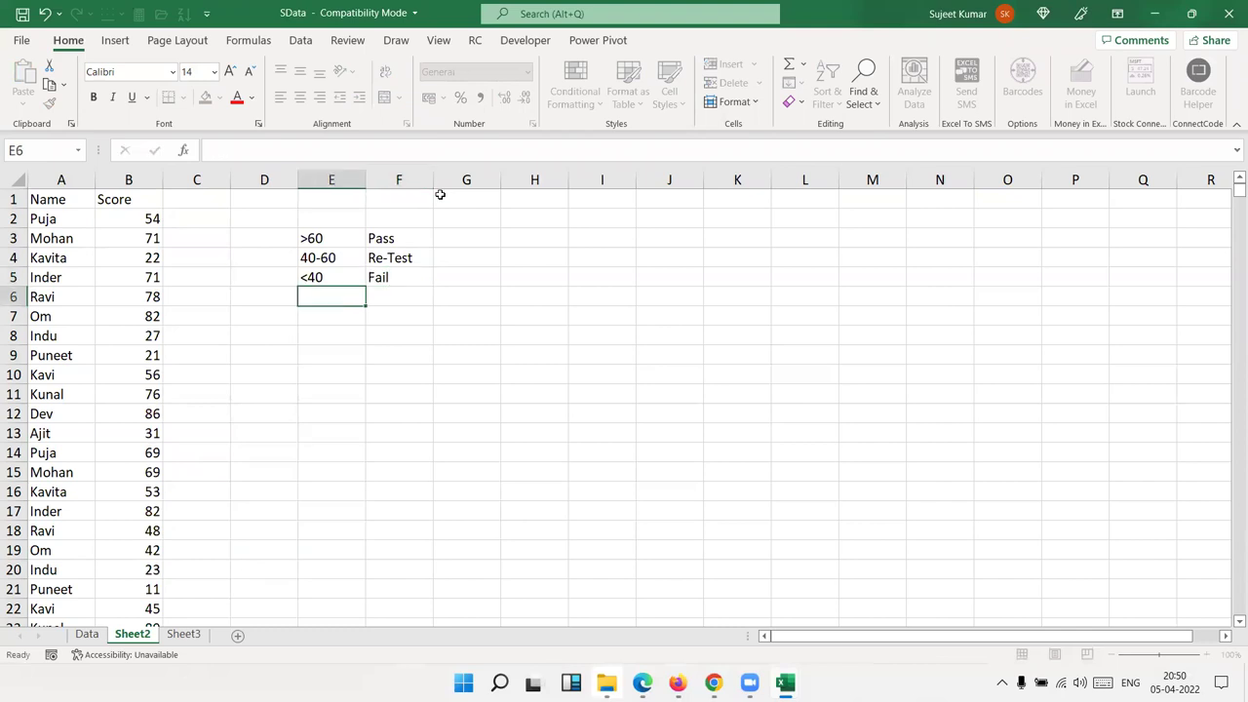
pyautogui.press('Left')
pyautogui.press('Left')
pyautogui.press('Left')
pyautogui.press('Up')
pyautogui.press('Up')
pyautogui.press('Up')
pyautogui.press('Up')
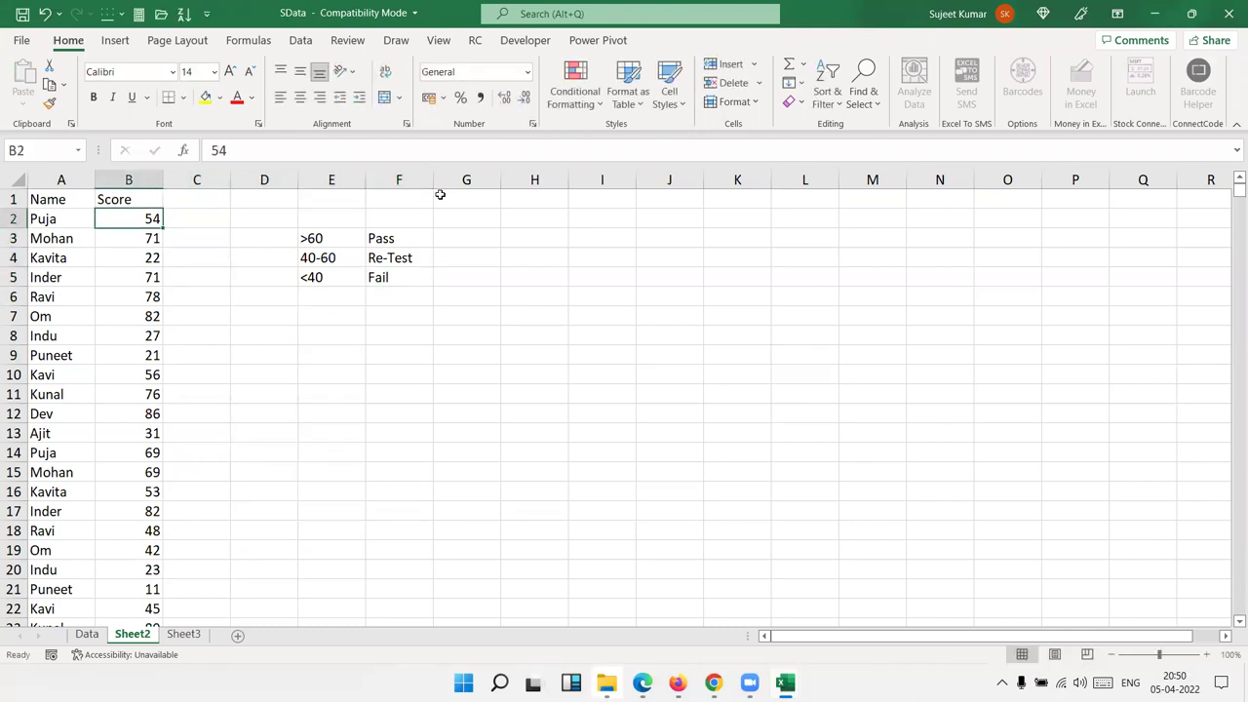
pyautogui.hotkey('ctrl', 'shift', 'Down')
pyautogui.press('Up')
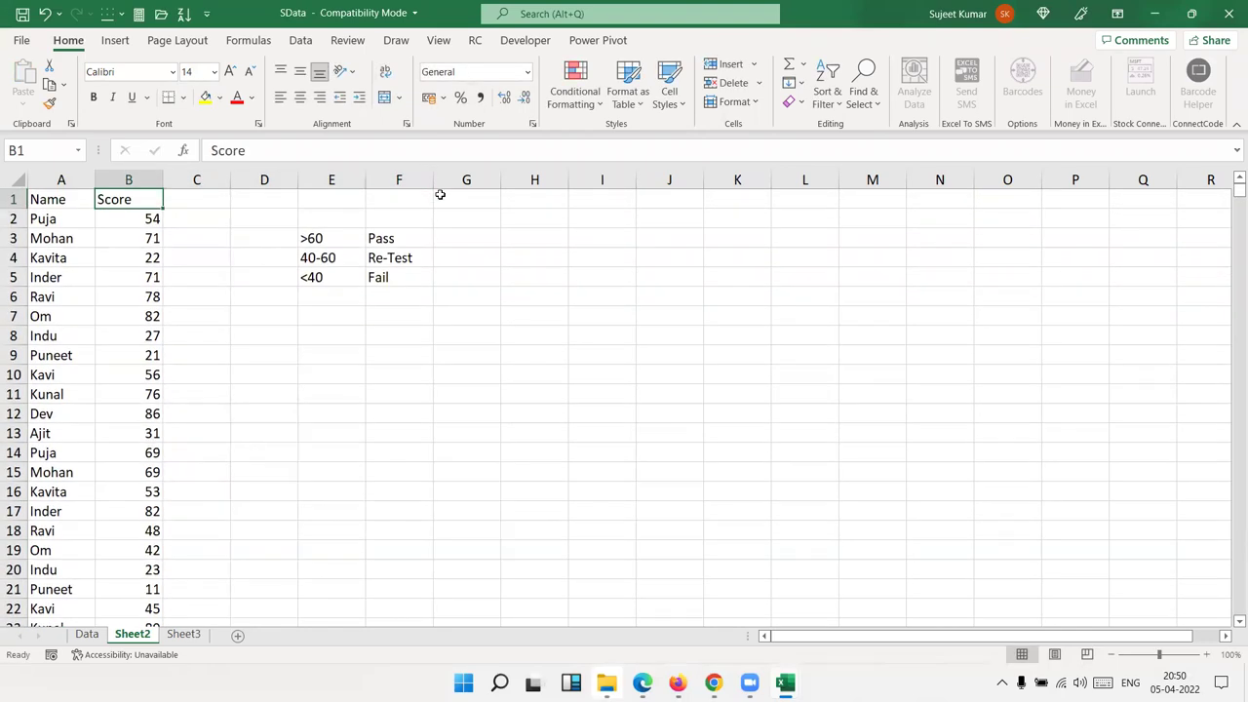
# - Apply the 3 Symbols (Uncircled) icon set to scores B2:B791
pyautogui.press('Down')
pyautogui.hotkey('ctrl', 'shift', 'Down')
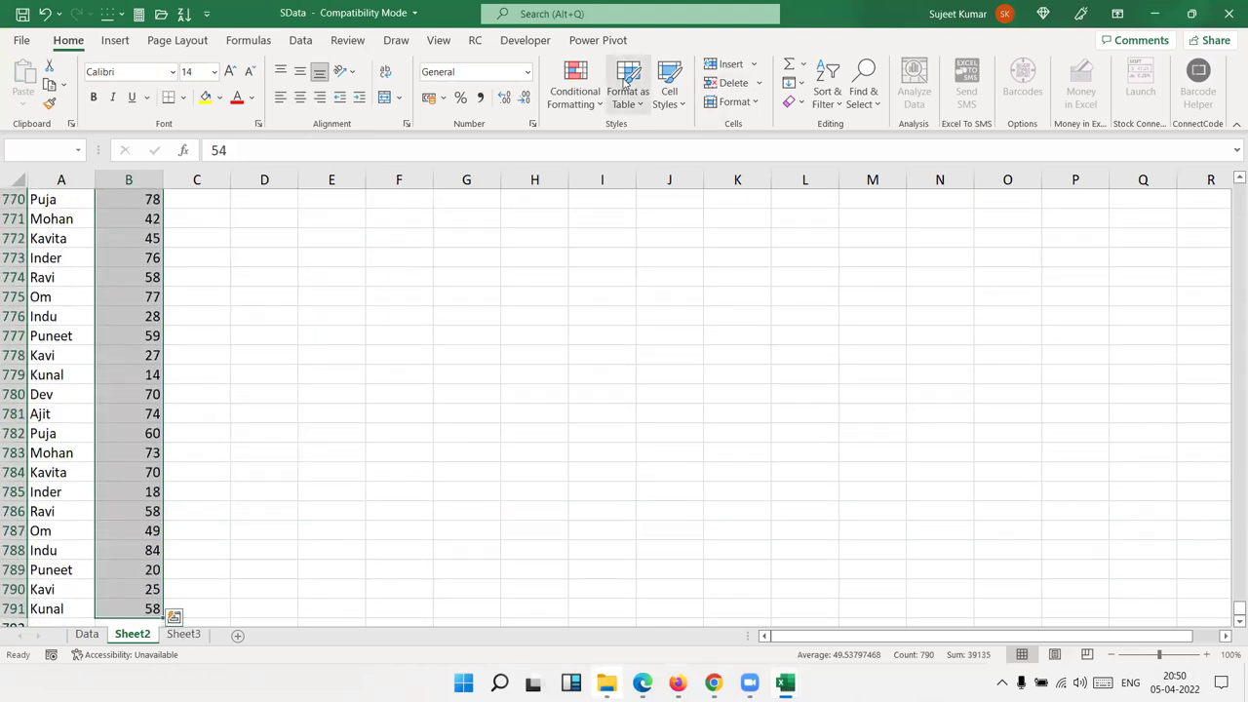
pyautogui.click(575, 83)
pyautogui.moveTo(611, 291)
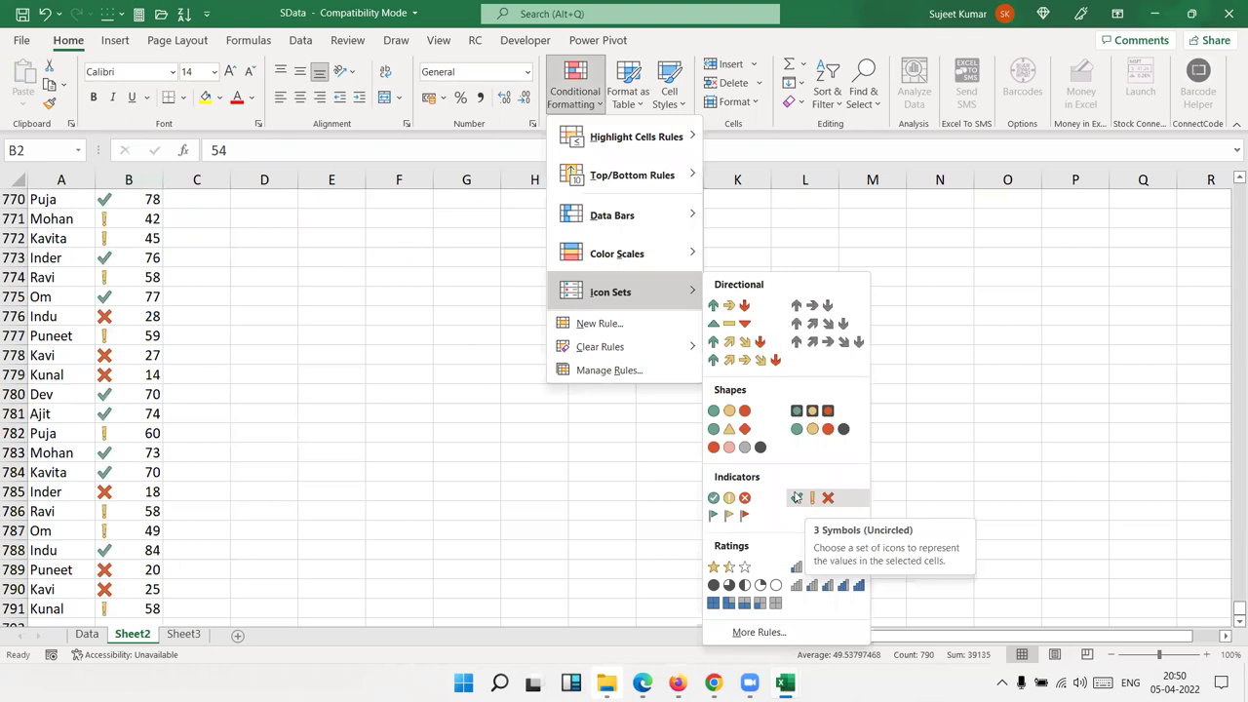
pyautogui.click(796, 498)
# - Return to the top of the sheet and select the legend thresholds in E3:E5
pyautogui.hotkey('ctrl', 'Up')
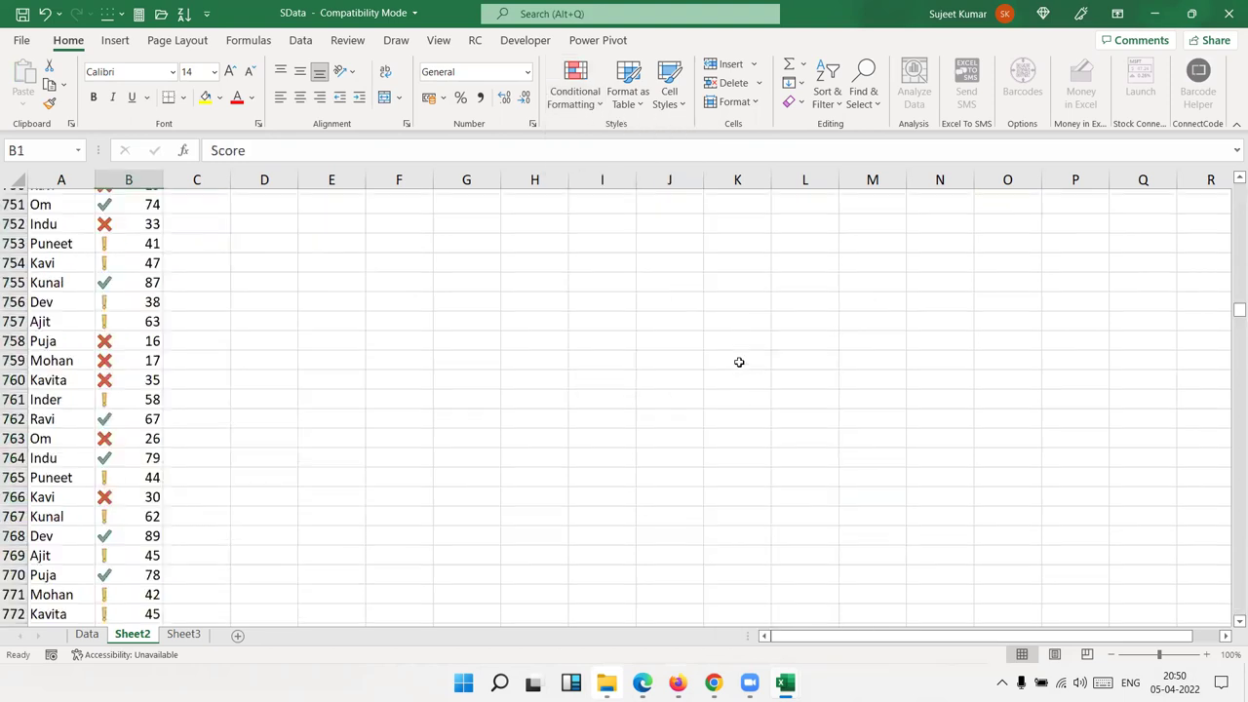
pyautogui.press('Down')
pyautogui.press('Right')
pyautogui.press('Right')
pyautogui.press('Right')
pyautogui.press('Left')
pyautogui.press('Left')
pyautogui.press('Left')
pyautogui.press('Right')
pyautogui.press('Right')
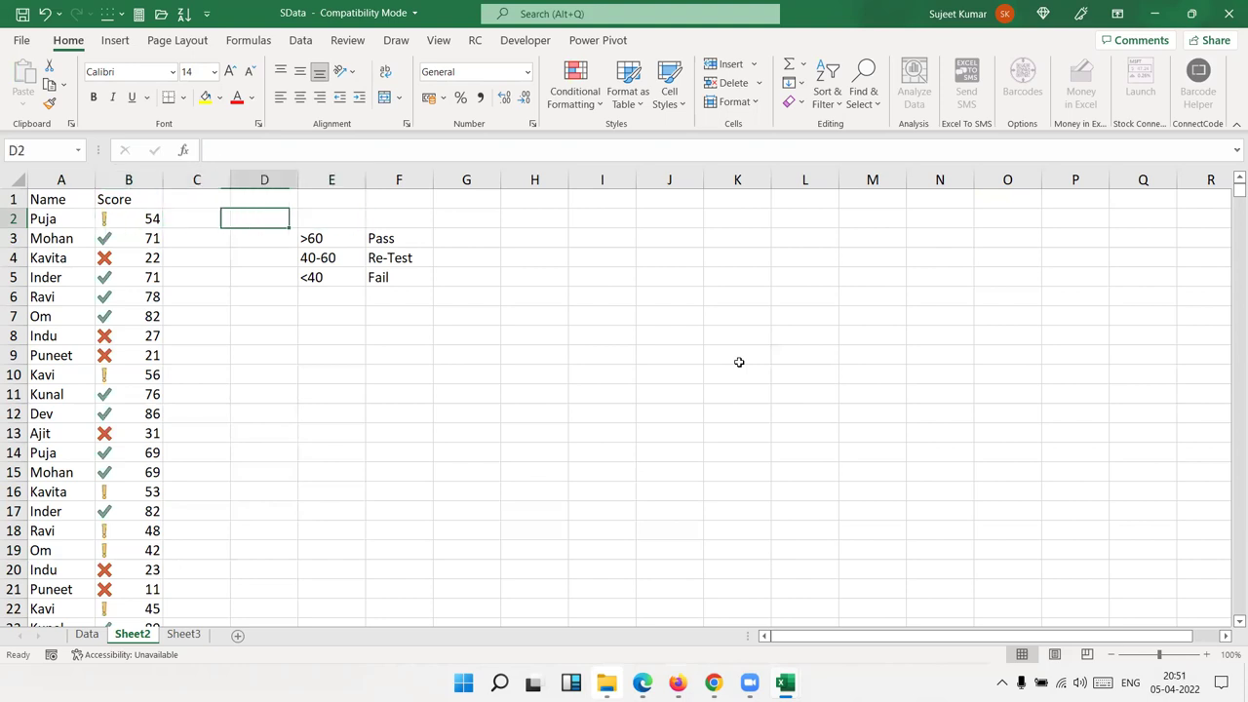
pyautogui.press('Right')
pyautogui.press('Down')
pyautogui.hotkey('ctrl', 'shift', 'Down')
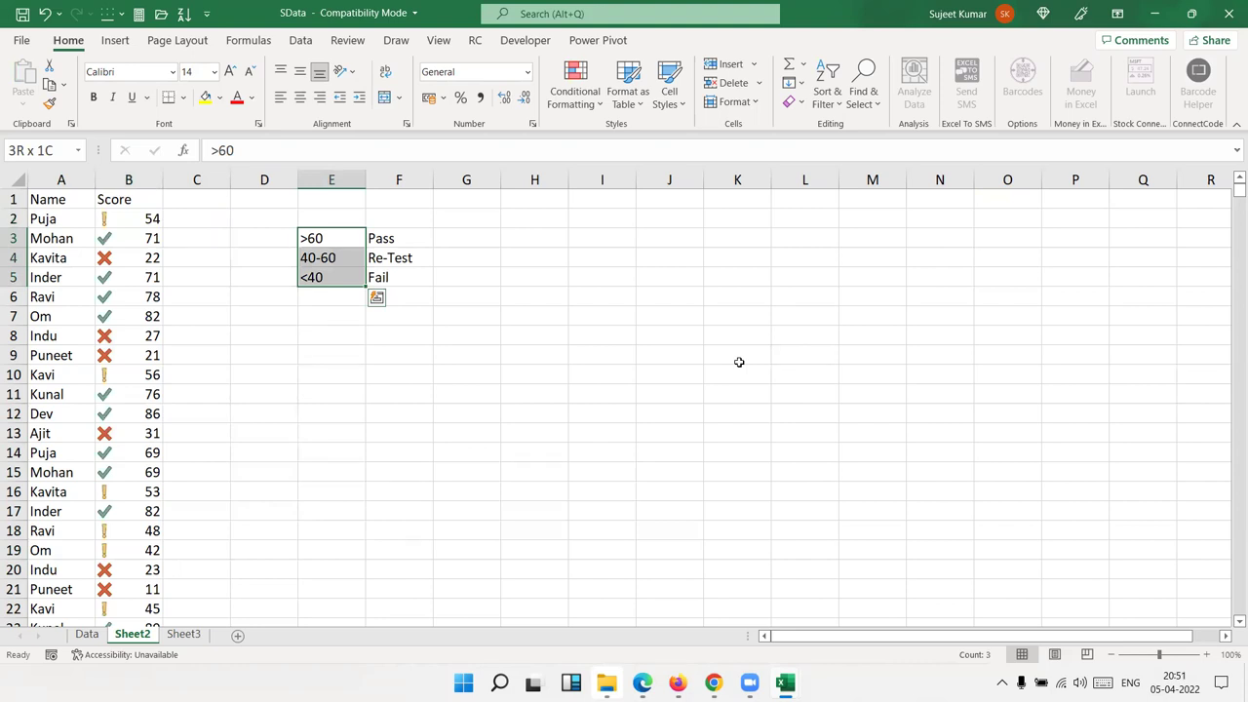
# - Change the score in B3 to 61 and reselect B2:B791
pyautogui.press('Left')
pyautogui.press('Left')
pyautogui.press('Left')
pyautogui.press('Left')
pyautogui.press('Right')
pyautogui.write('61')
pyautogui.press('Return')
pyautogui.press('Up')
pyautogui.press('Up')
pyautogui.hotkey('ctrl', 'shift', 'Down')
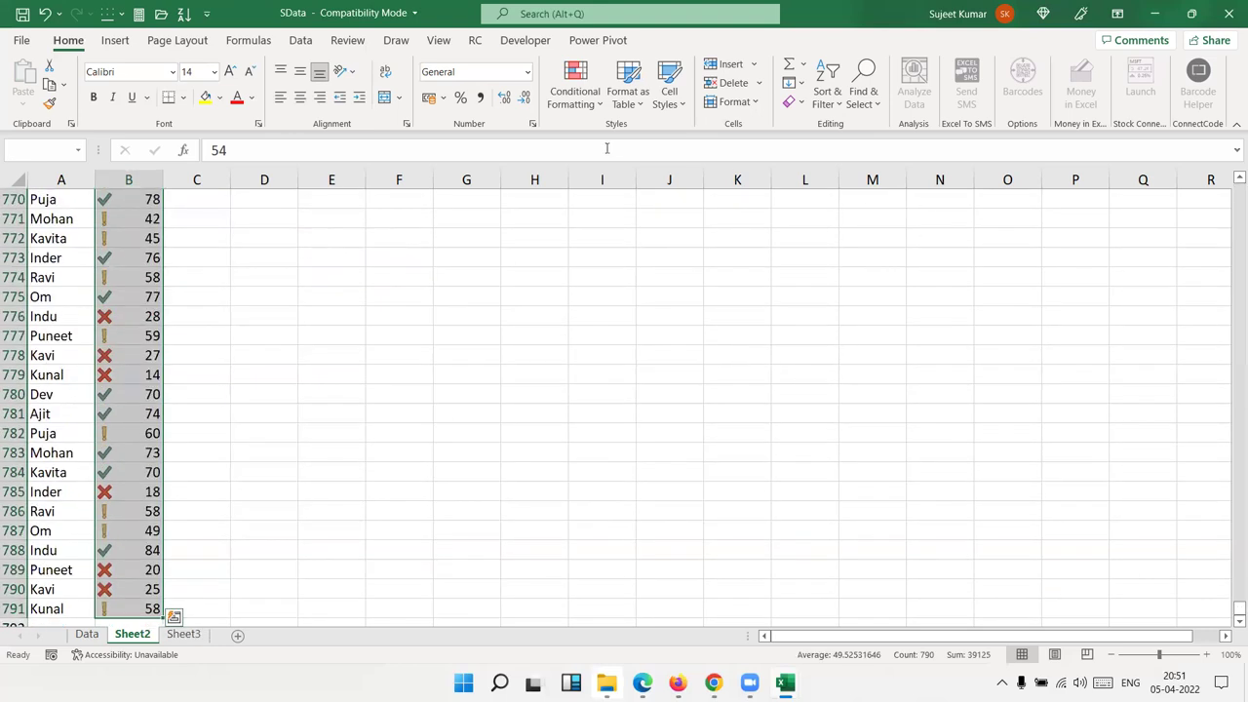
# - Open the scores' icon set rule for editing from Manage Rules
pyautogui.click(588, 108)
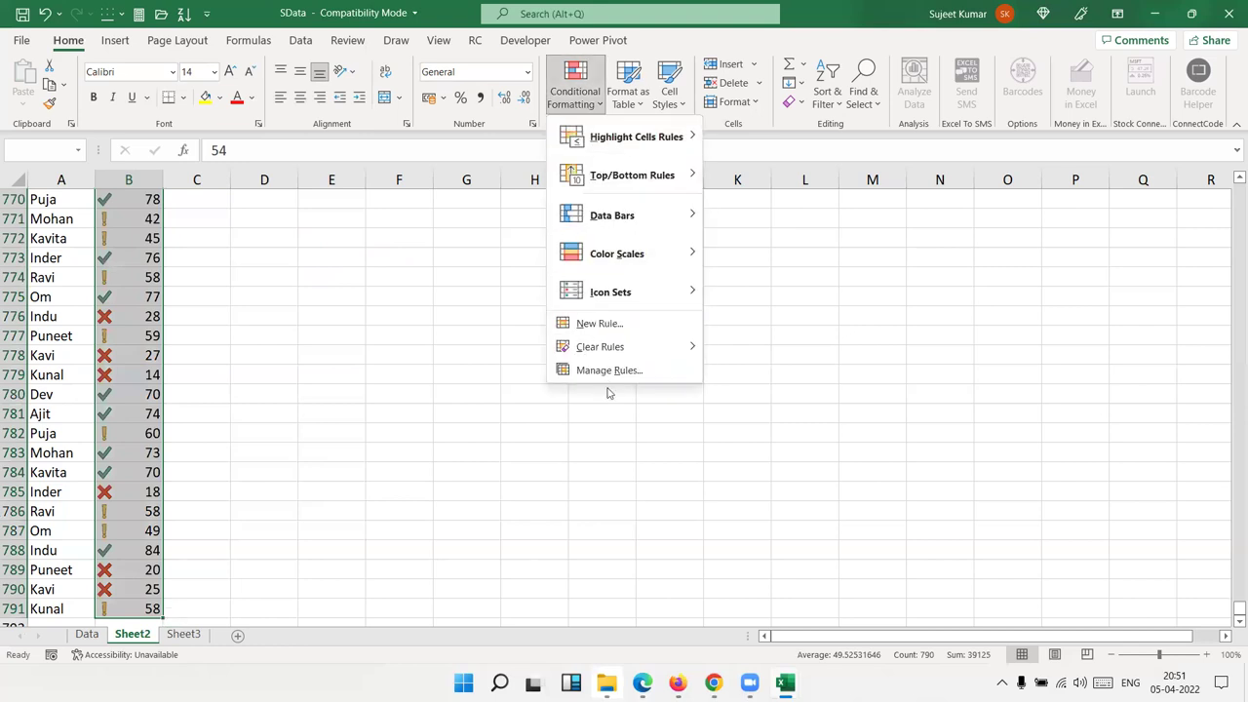
pyautogui.click(609, 370)
pyautogui.doubleClick(370, 280)
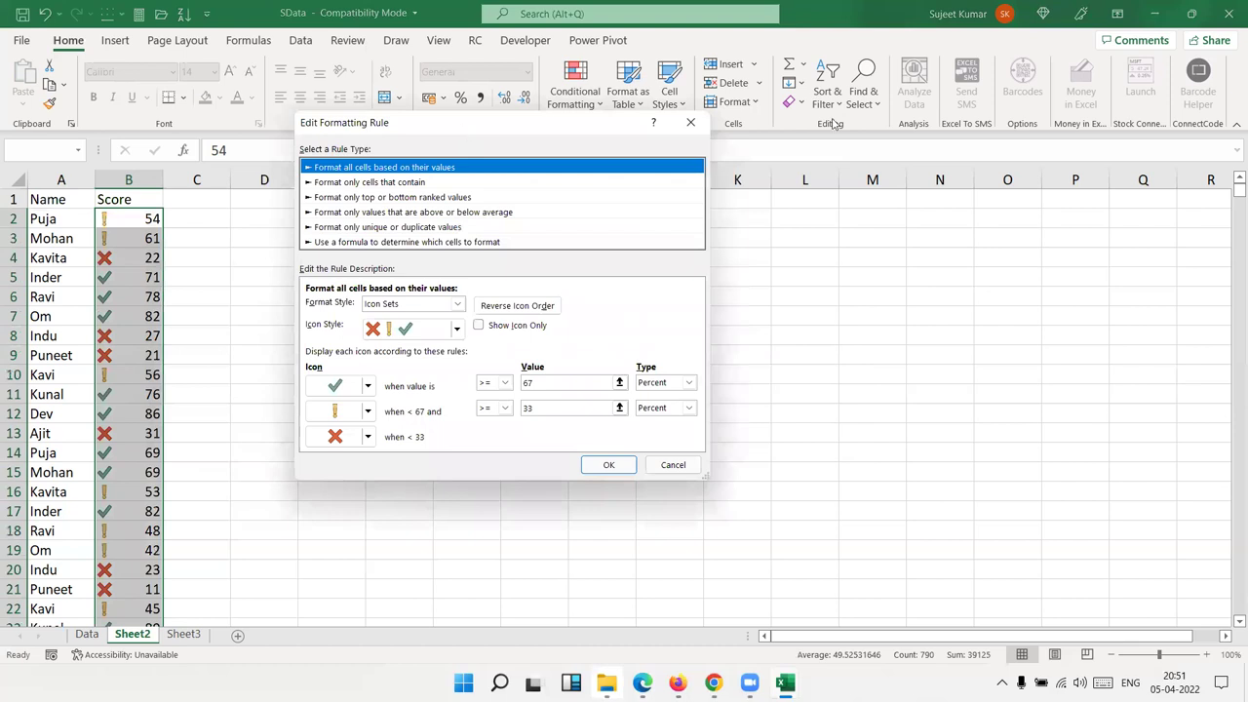
pyautogui.moveTo(451, 132); pyautogui.dragTo(831, 124)
pyautogui.click(914, 392)
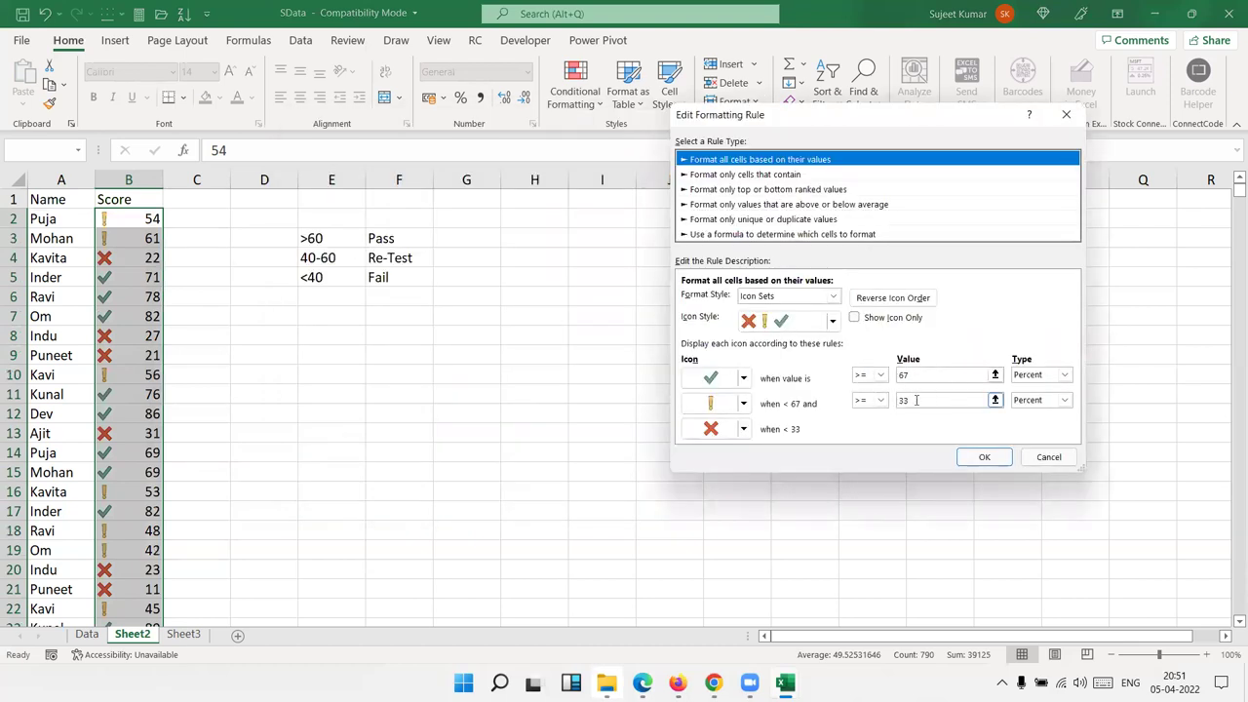
# - Set both symbol thresholds to type Number with values 60 and 40, and apply
pyautogui.click(1028, 376)
pyautogui.click(1028, 389)
pyautogui.click(1028, 400)
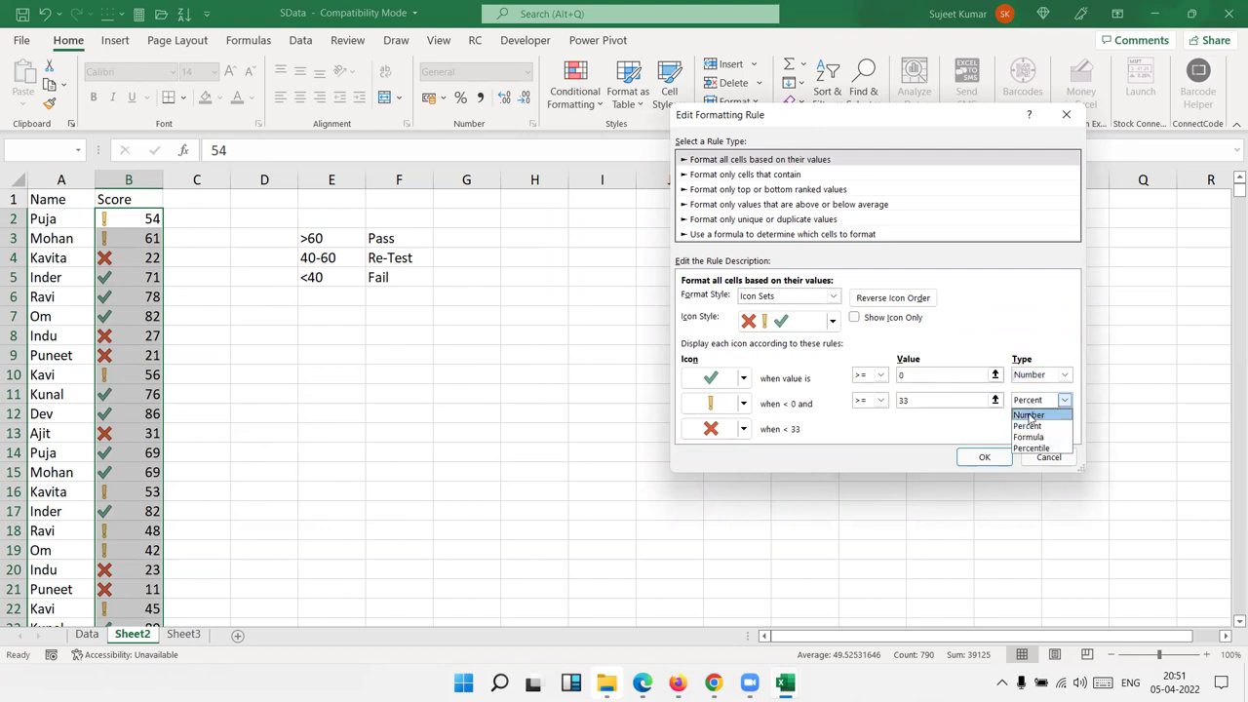
pyautogui.click(1028, 414)
pyautogui.doubleClick(902, 375)
pyautogui.write('60')
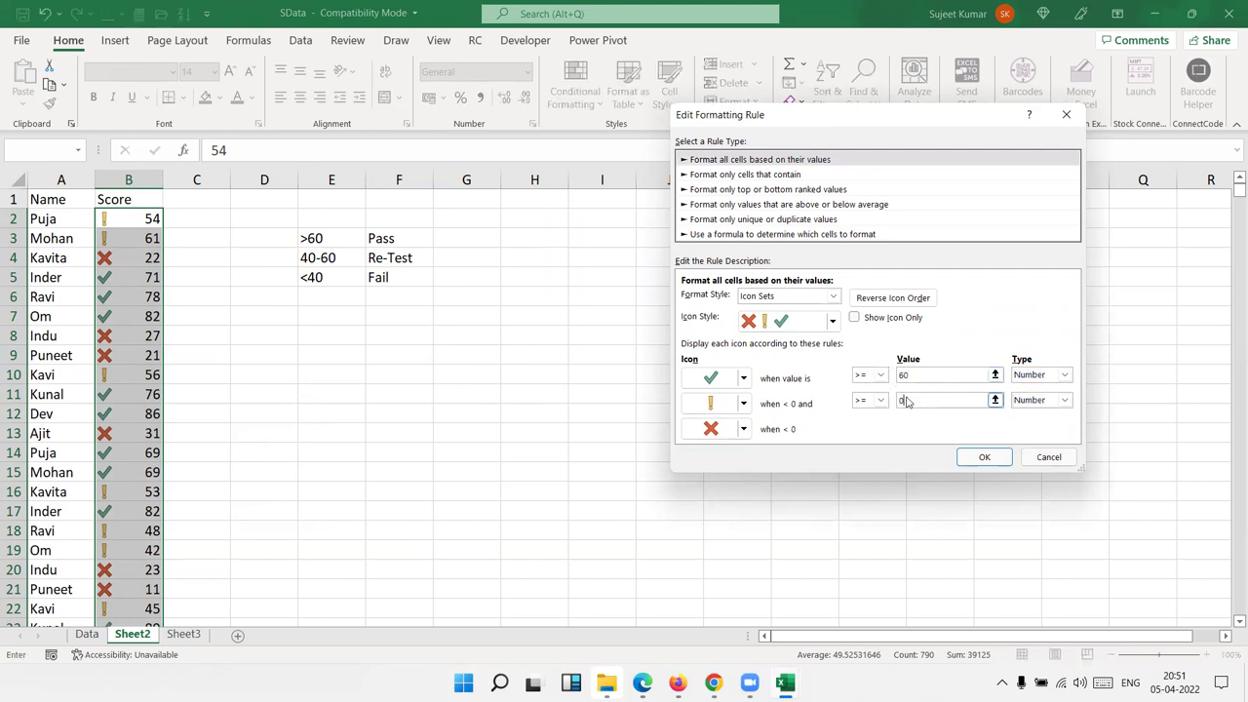
pyautogui.doubleClick(904, 400)
pyautogui.write('0')
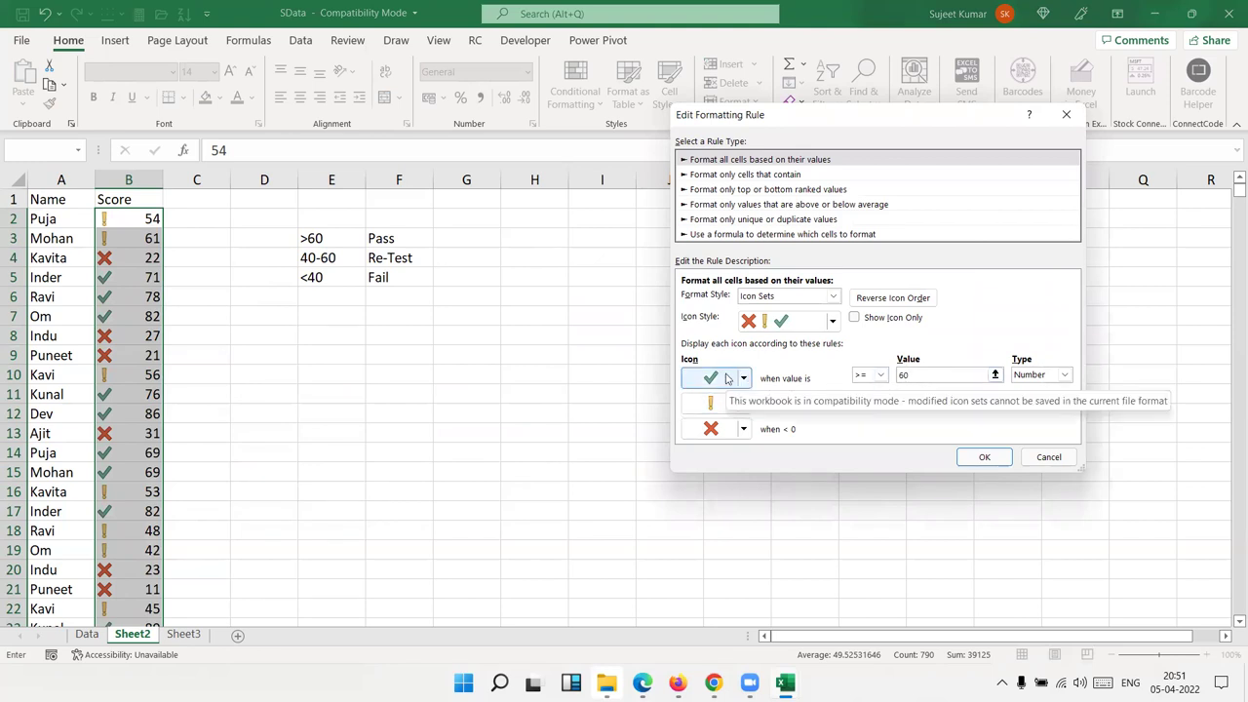
pyautogui.click(984, 456)
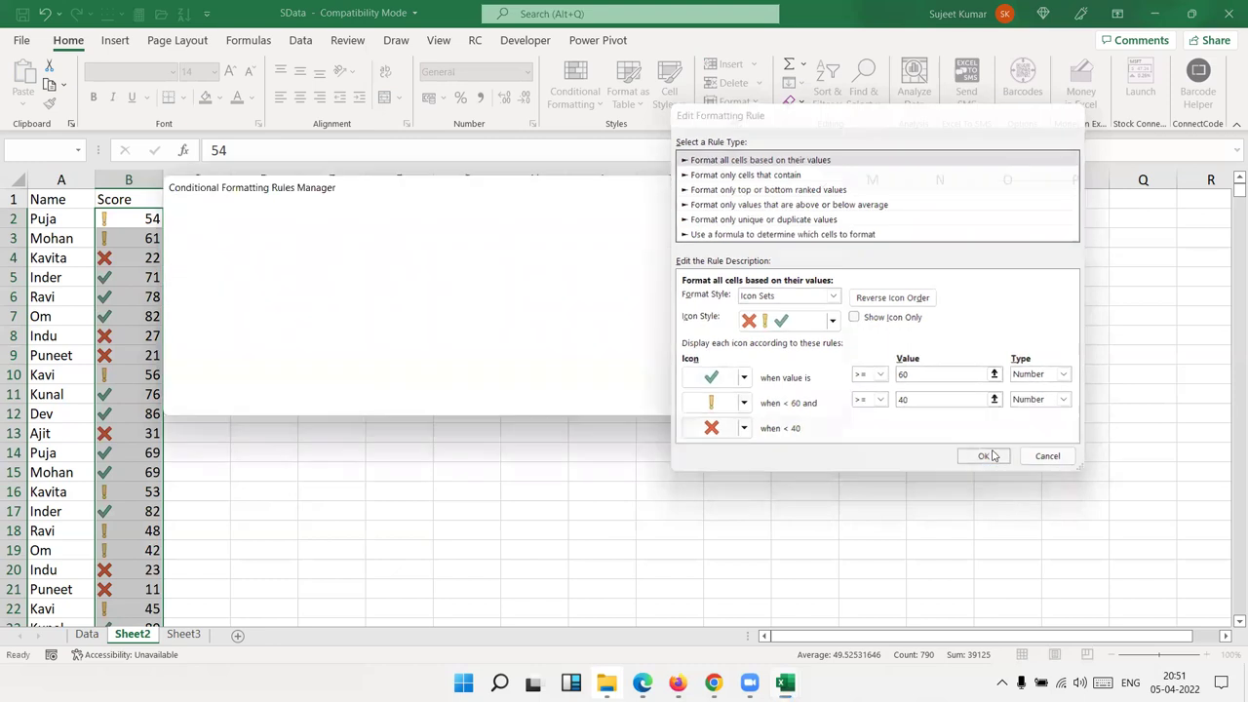
pyautogui.click(814, 400)
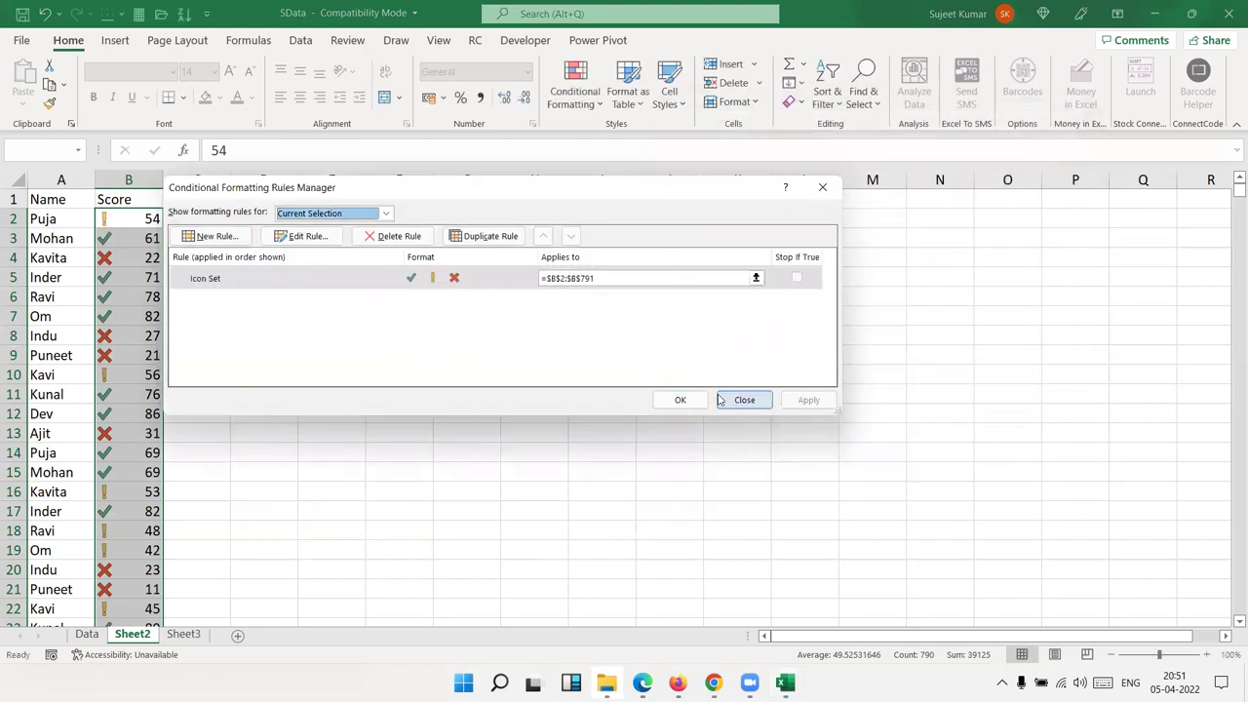
# - Close the Rules Manager, type 3, 2, 1 into D3:D5, and select those cells
pyautogui.click(680, 399)
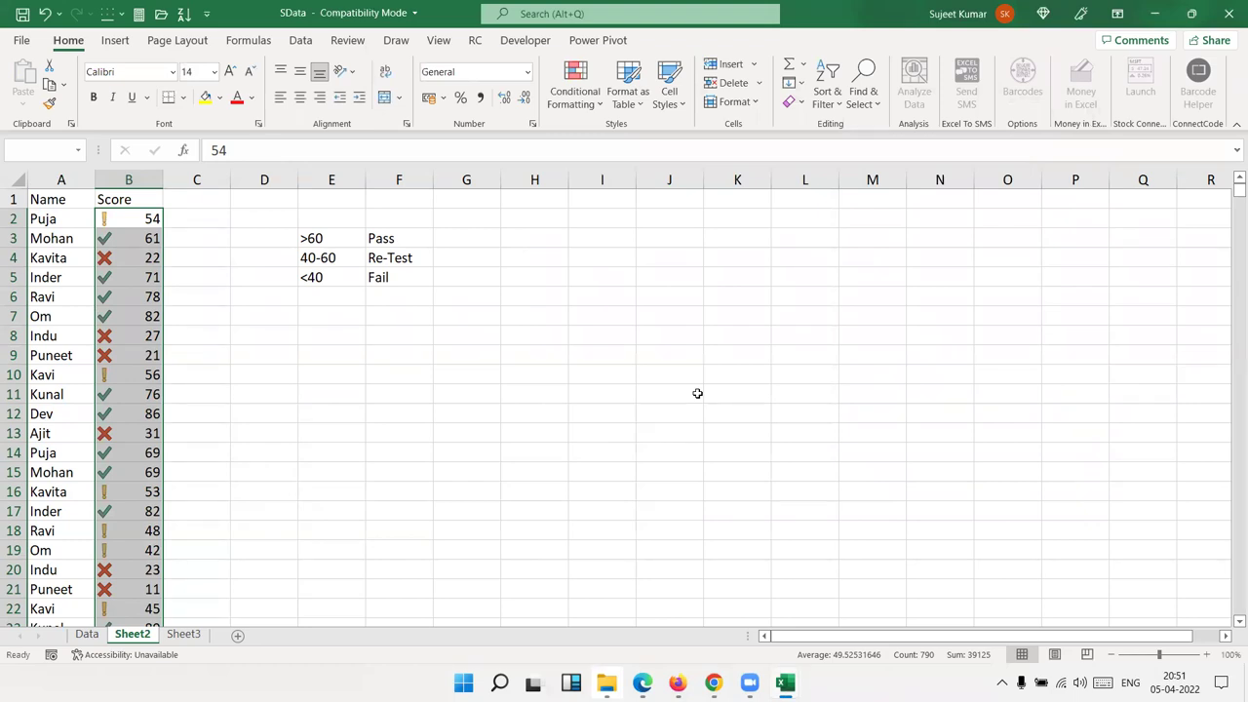
pyautogui.click(270, 251)
pyautogui.click(283, 237)
pyautogui.write('3')
pyautogui.press('Return')
pyautogui.write('2')
pyautogui.press('Return')
pyautogui.write('1')
pyautogui.press('Return')
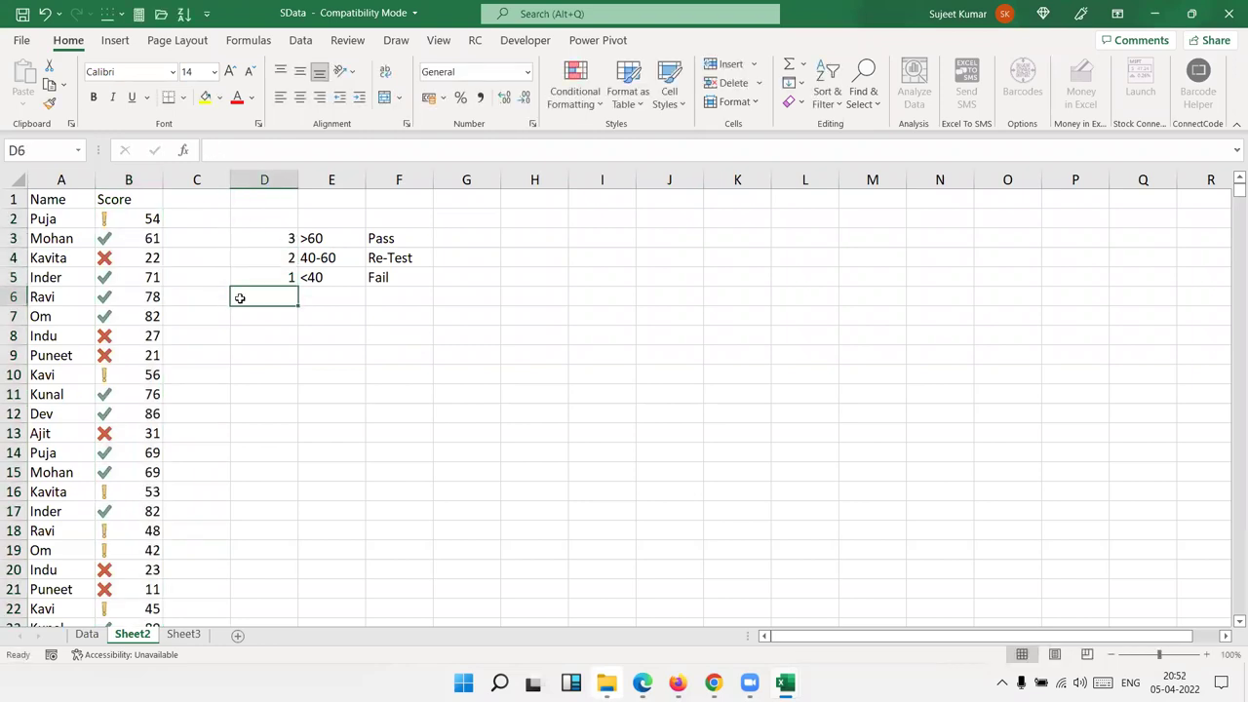
pyautogui.moveTo(270, 275); pyautogui.dragTo(274, 226)
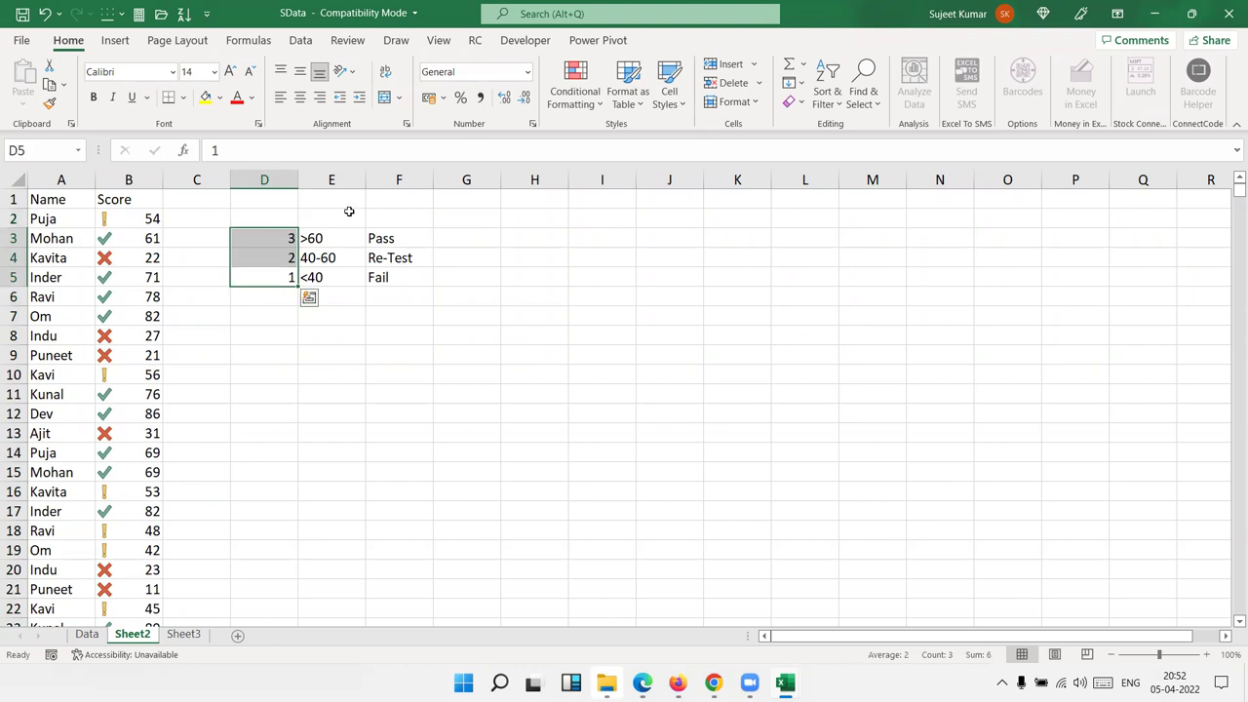
# - Apply 3 Symbols (Uncircled) icons to D3:D5 and check each cell's value
pyautogui.click(575, 86)
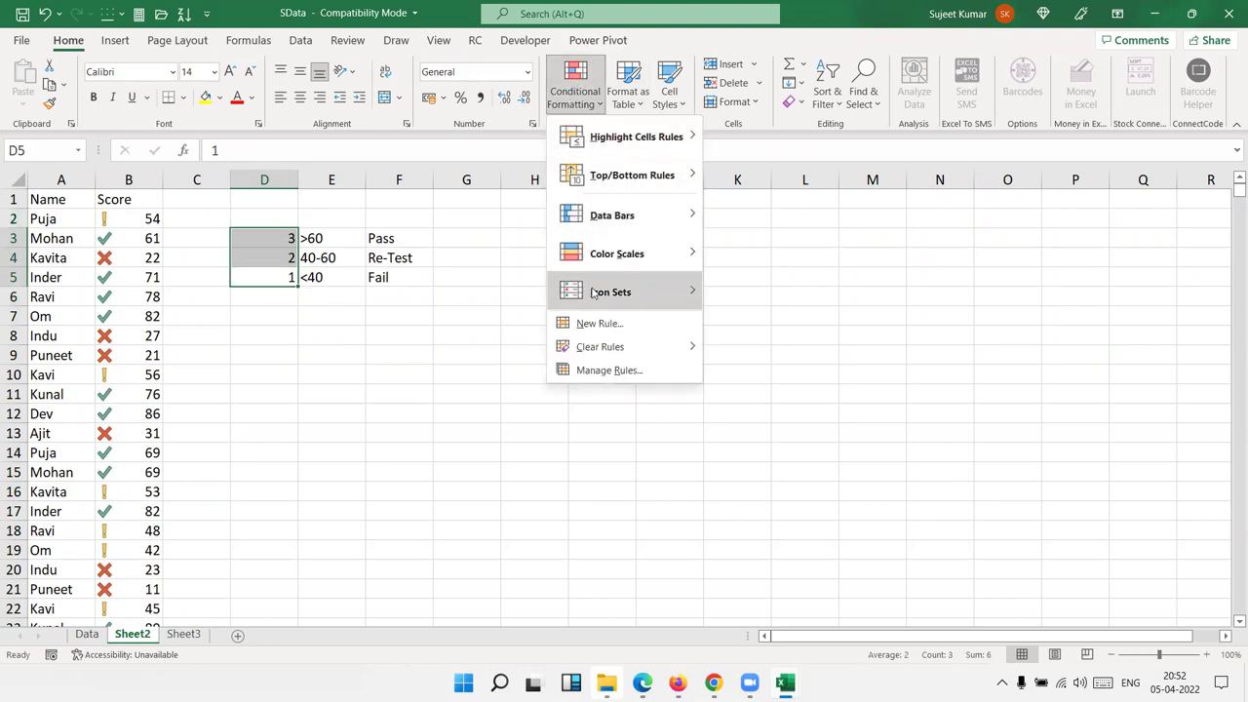
pyautogui.moveTo(610, 292)
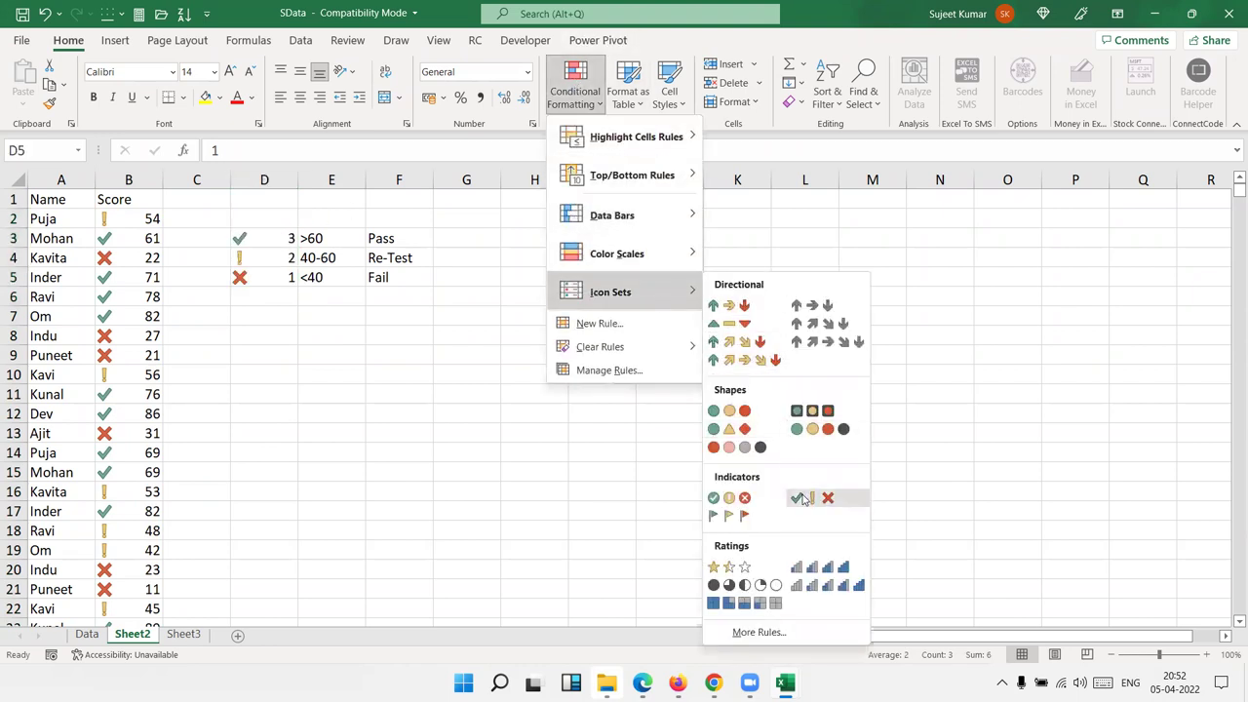
pyautogui.click(812, 498)
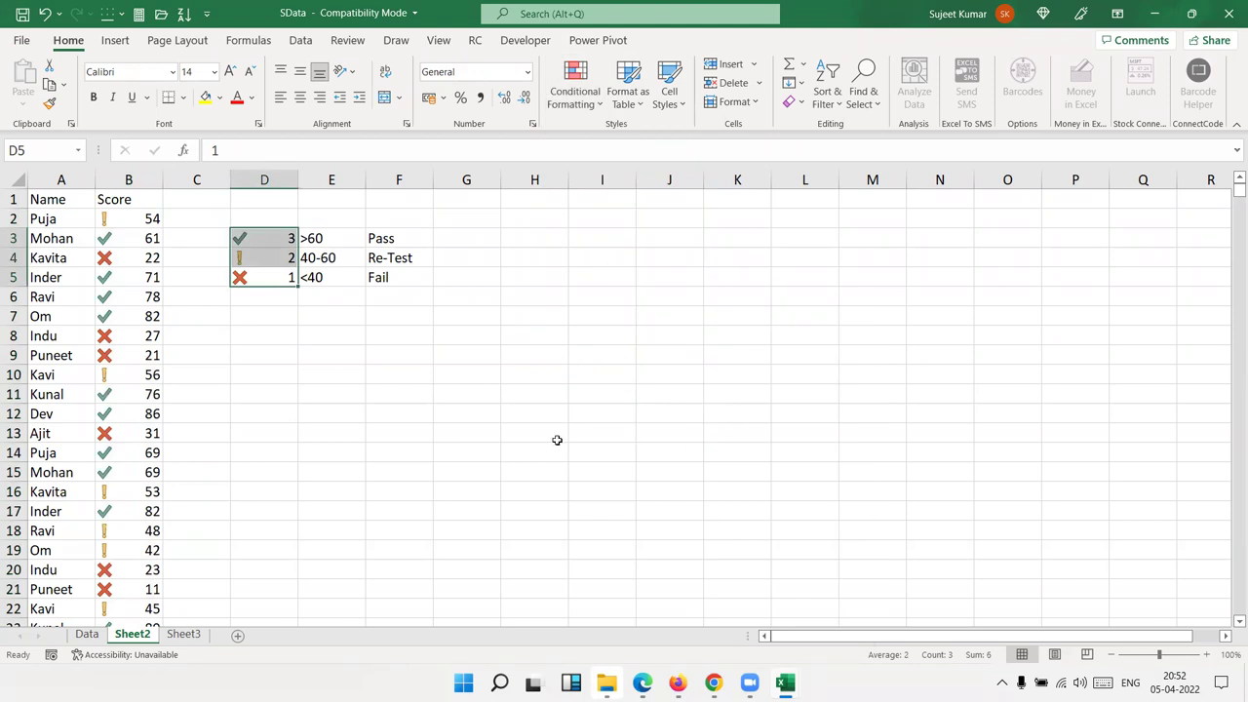
pyautogui.click(318, 379)
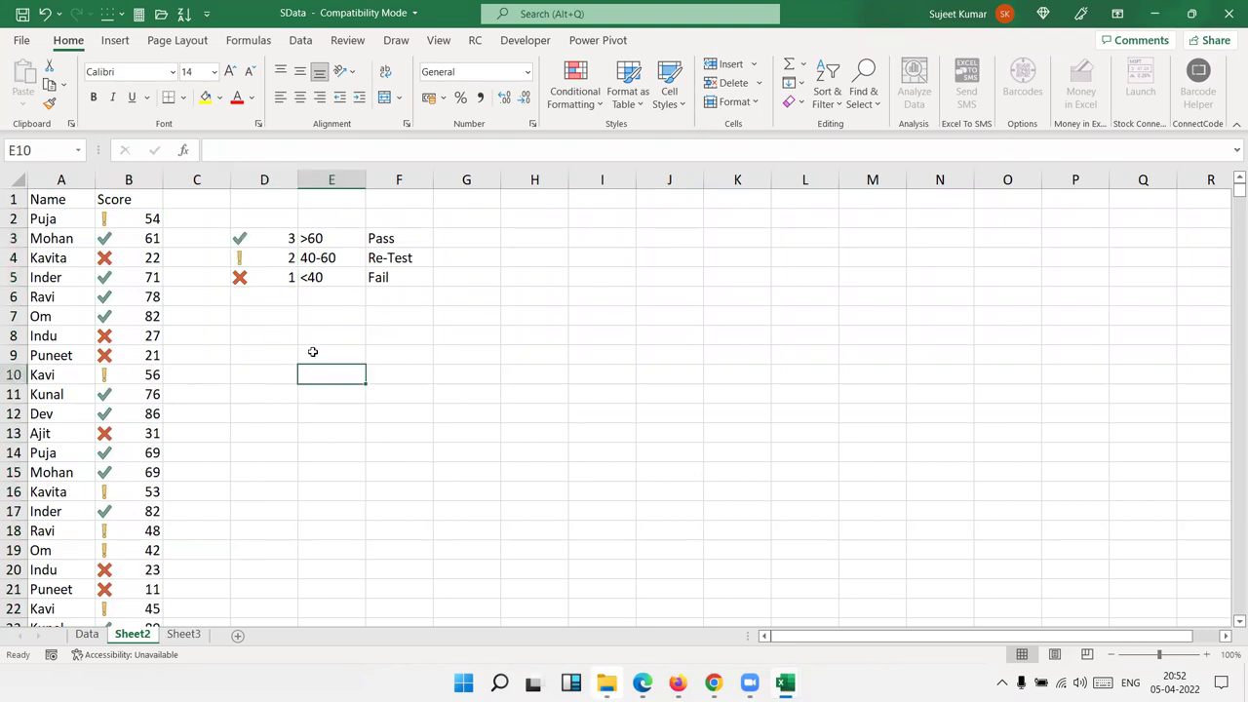
pyautogui.click(289, 236)
pyautogui.click(282, 259)
pyautogui.click(285, 277)
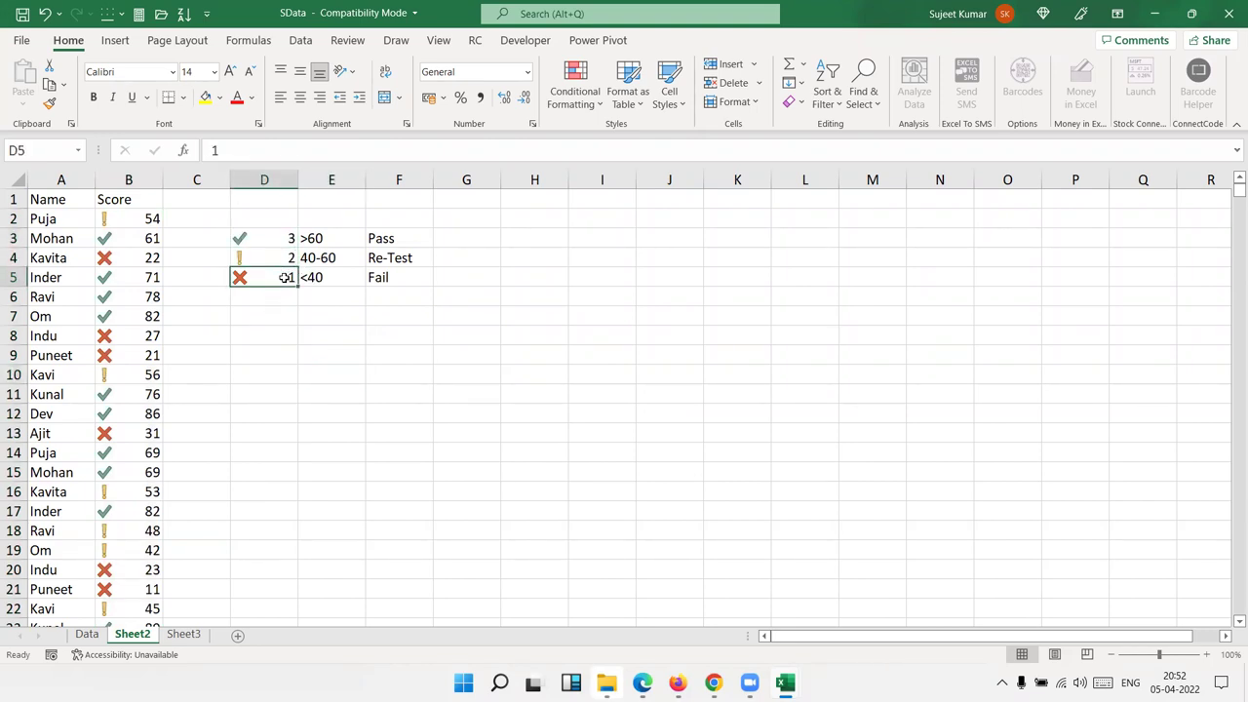
pyautogui.moveTo(285, 277); pyautogui.dragTo(289, 239)
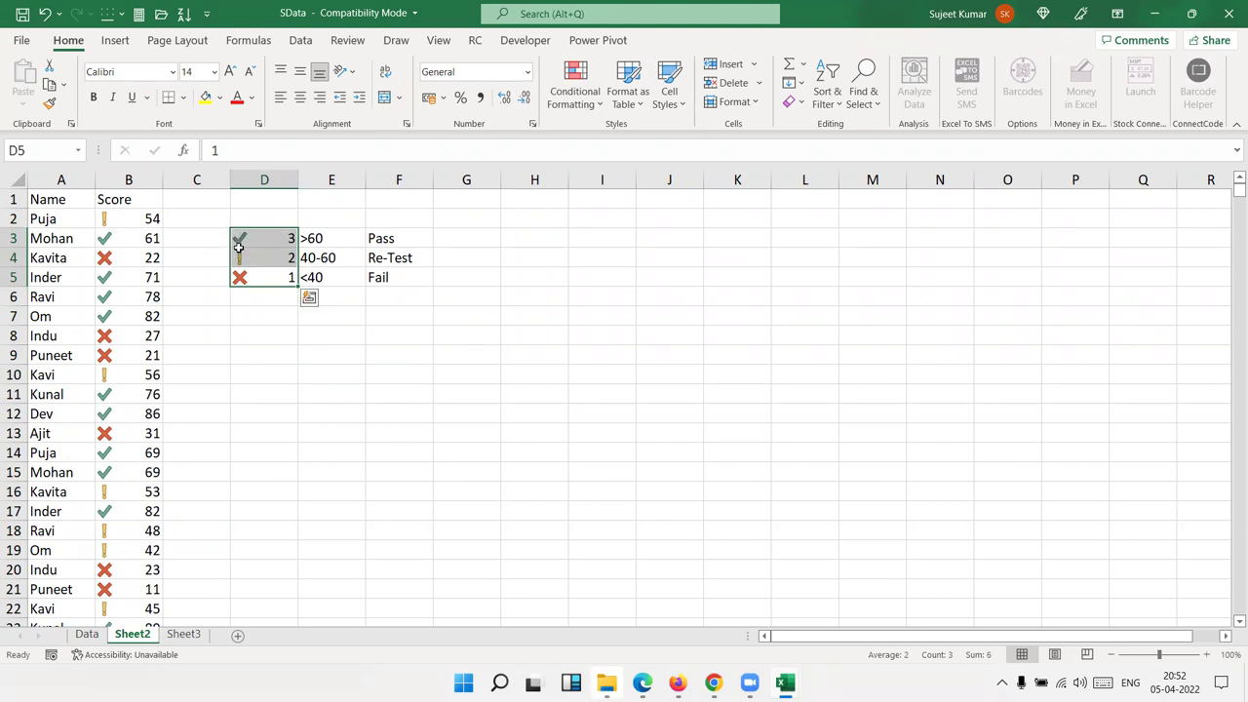
pyautogui.click(564, 109)
pyautogui.moveTo(635, 136)
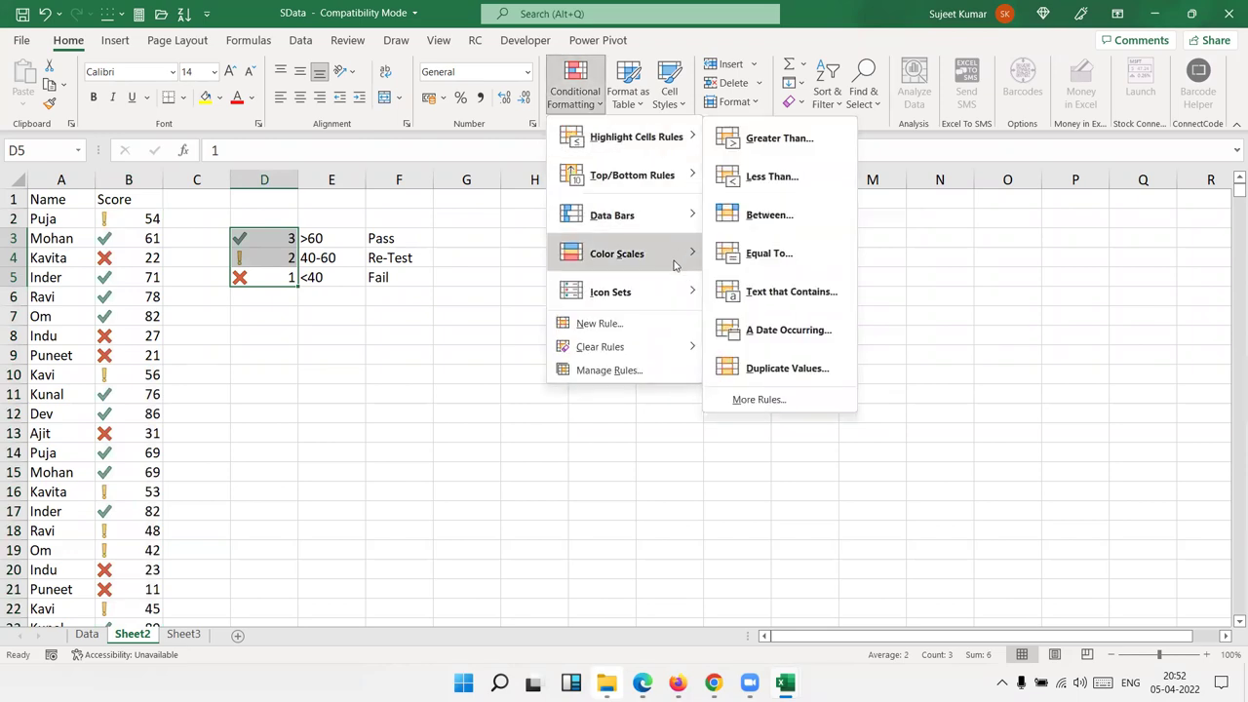
# - Tick Show Icon Only in the legend's icon set rule and apply it
pyautogui.click(615, 370)
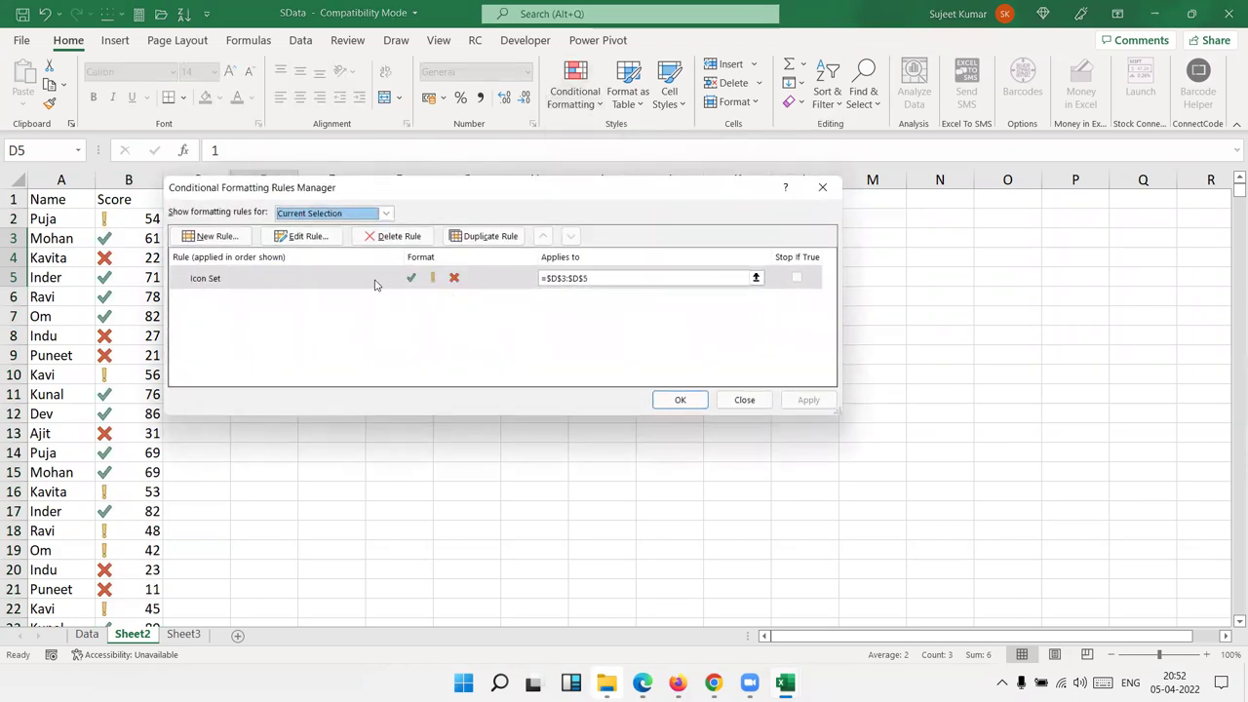
pyautogui.doubleClick(376, 280)
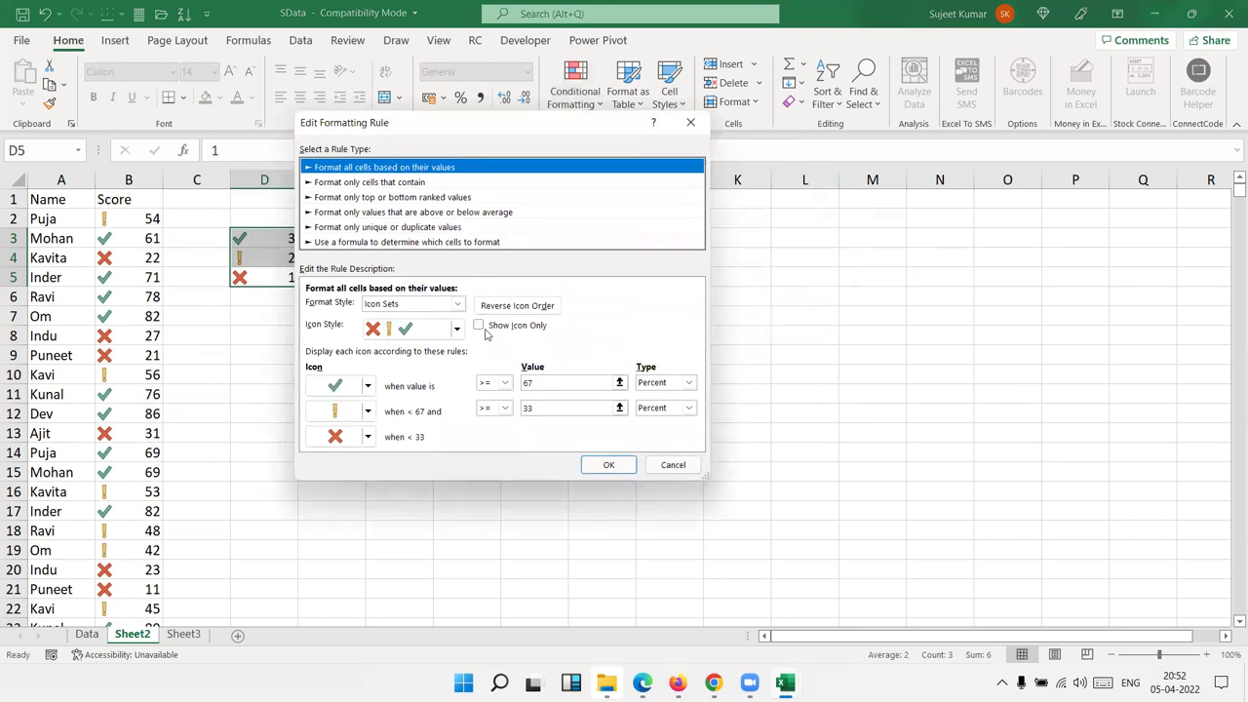
pyautogui.click(482, 326)
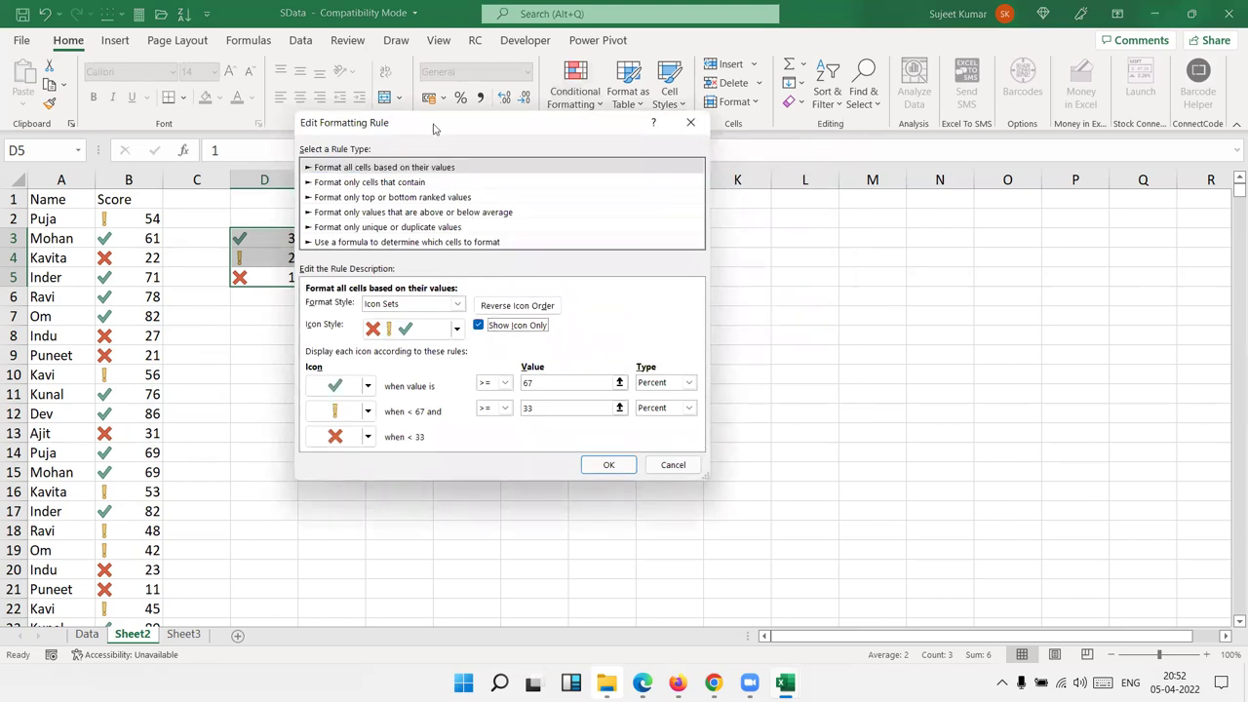
pyautogui.moveTo(441, 130); pyautogui.dragTo(702, 140)
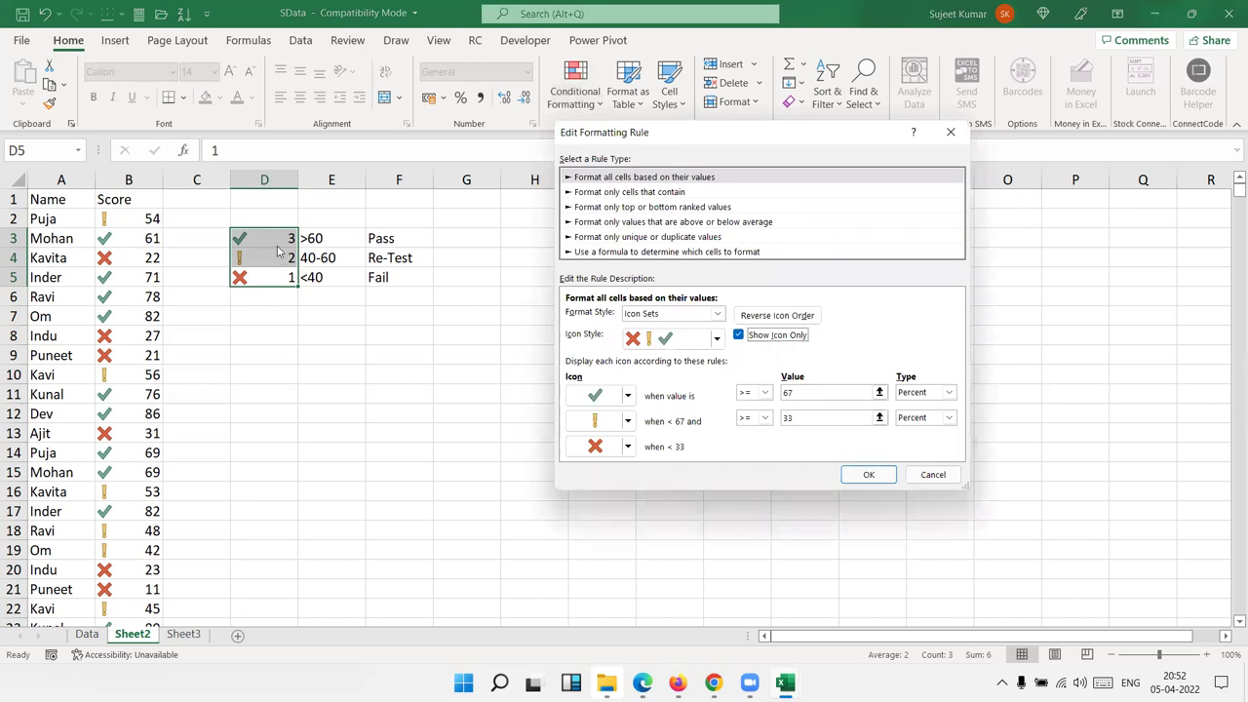
pyautogui.click(848, 477)
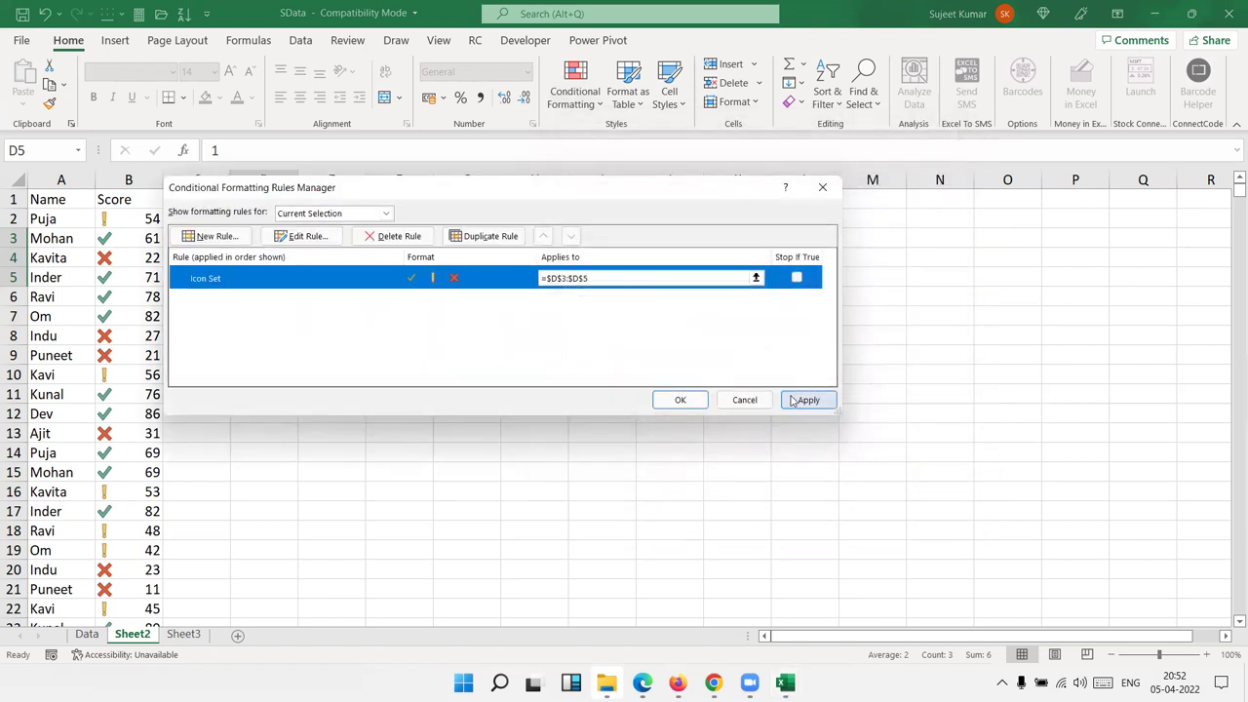
pyautogui.click(808, 400)
pyautogui.click(682, 397)
pyautogui.click(421, 392)
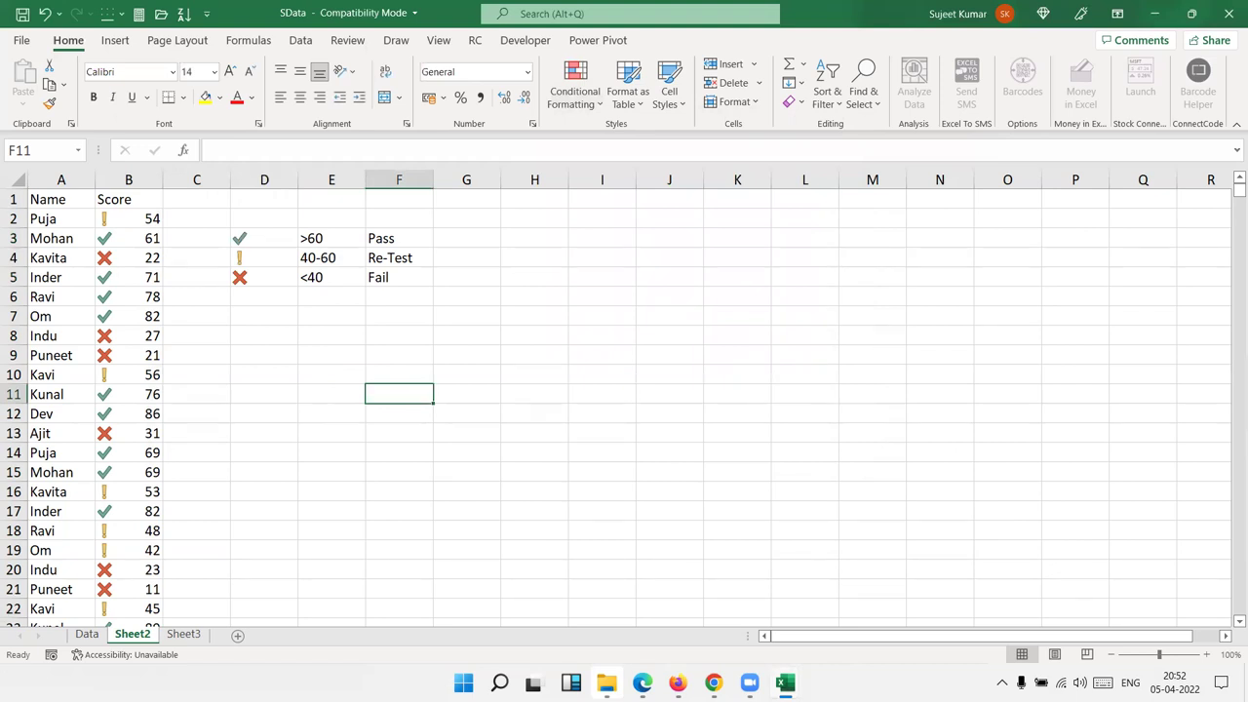
# - Copy A1:B17 and paste it as values at I1, then select scores J2:J17
pyautogui.click(87, 634)
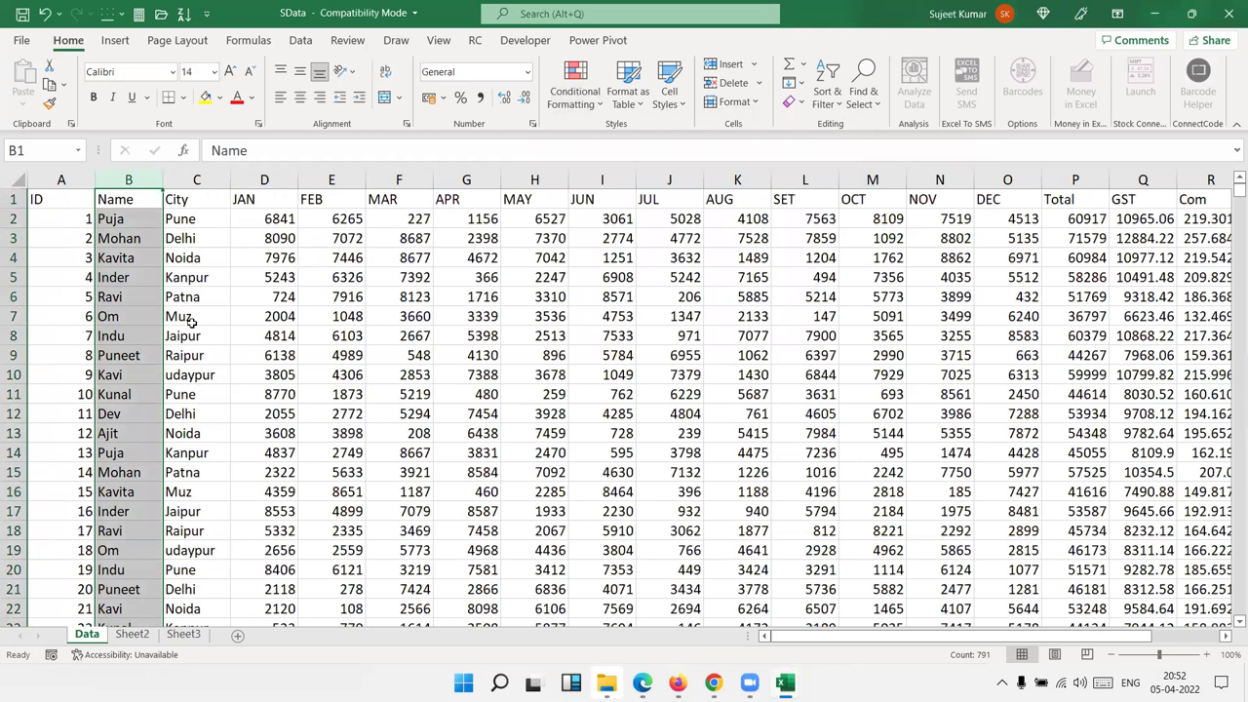
pyautogui.click(133, 635)
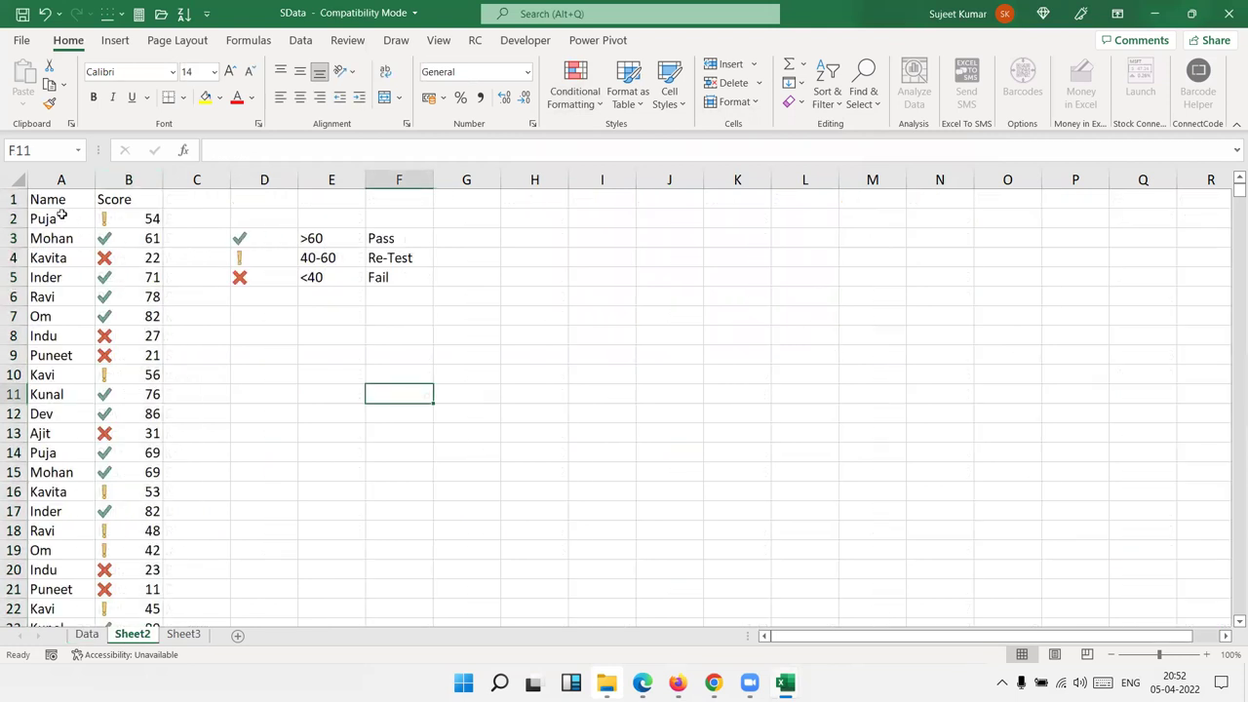
pyautogui.moveTo(53, 200); pyautogui.dragTo(156, 514)
pyautogui.hotkey('ctrl', 'c')
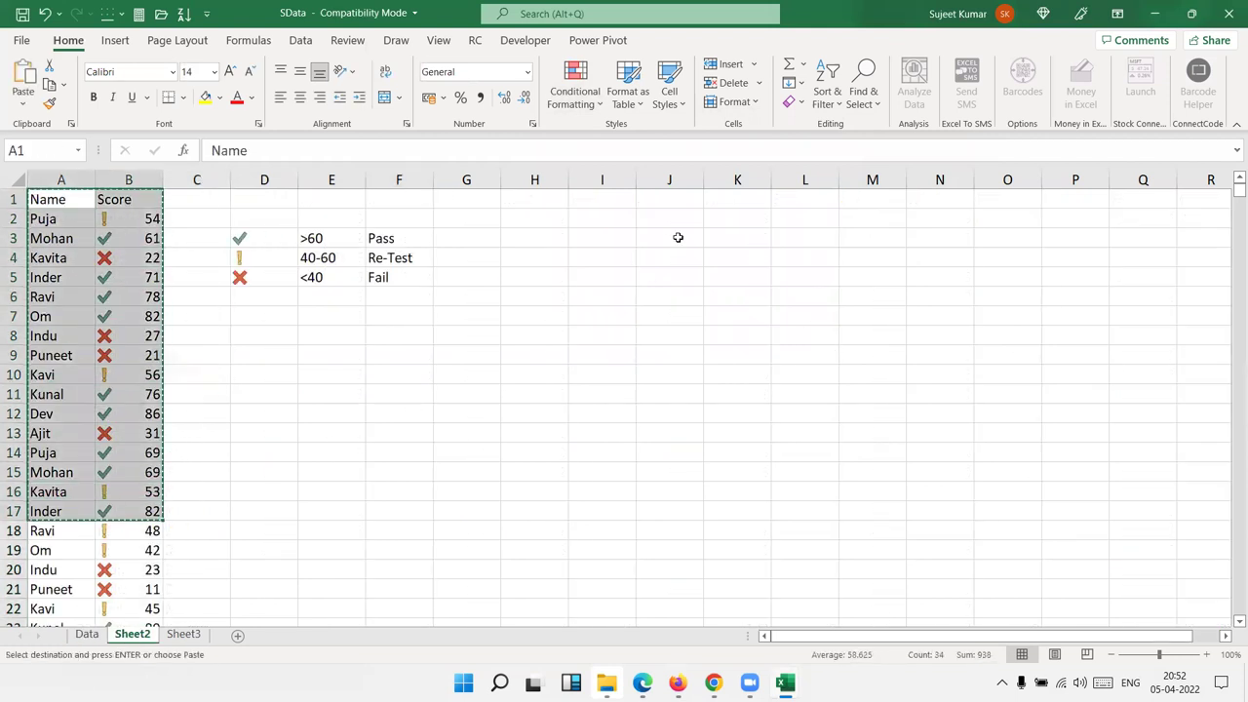
pyautogui.click(601, 198)
pyautogui.click(23, 101)
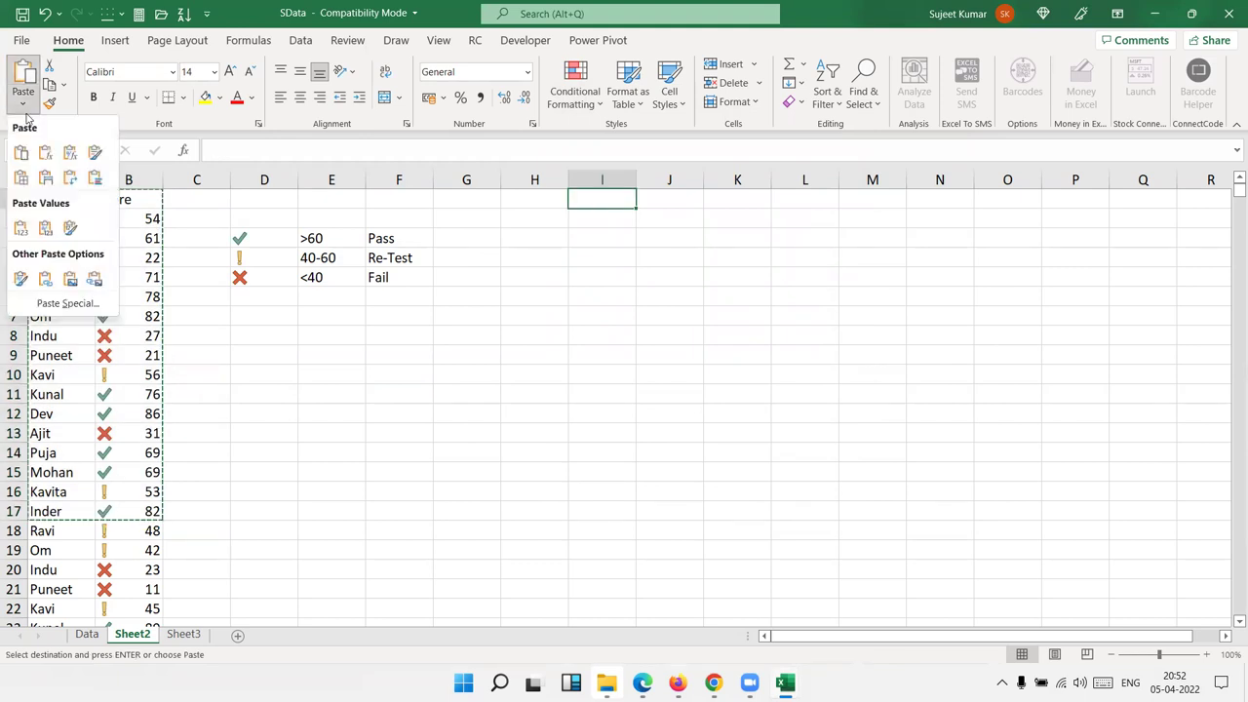
pyautogui.click(20, 227)
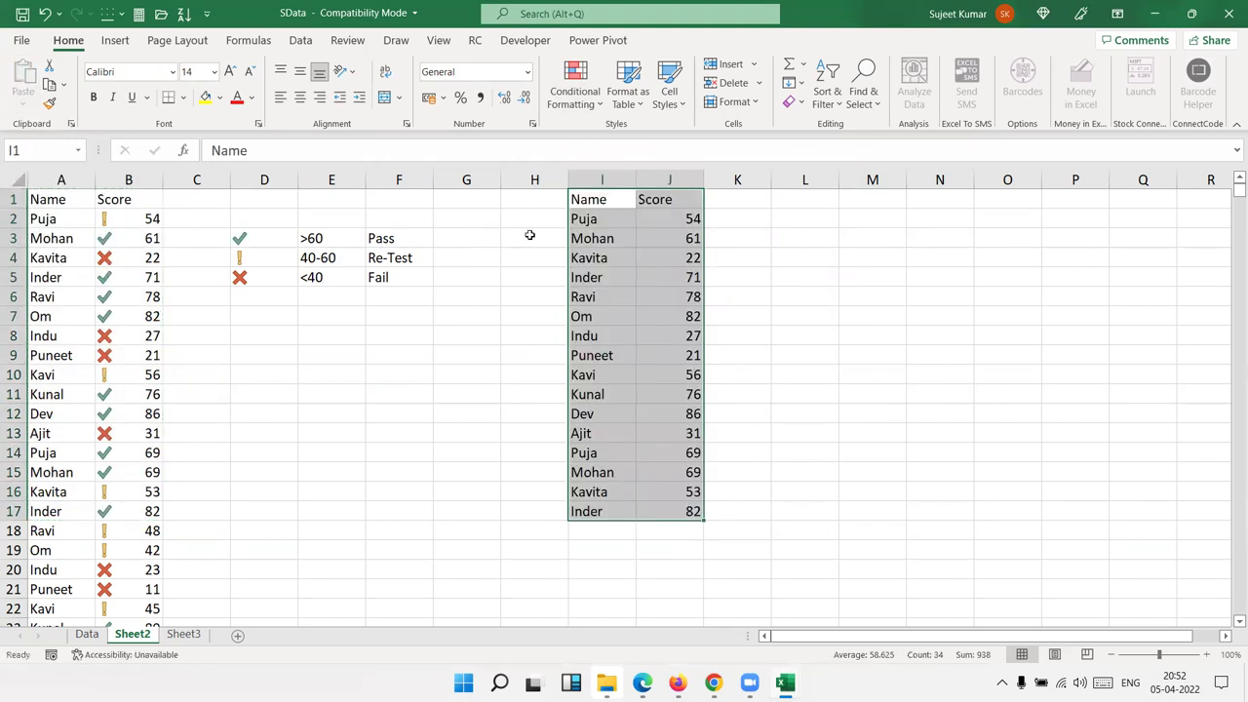
pyautogui.moveTo(647, 220); pyautogui.dragTo(665, 508)
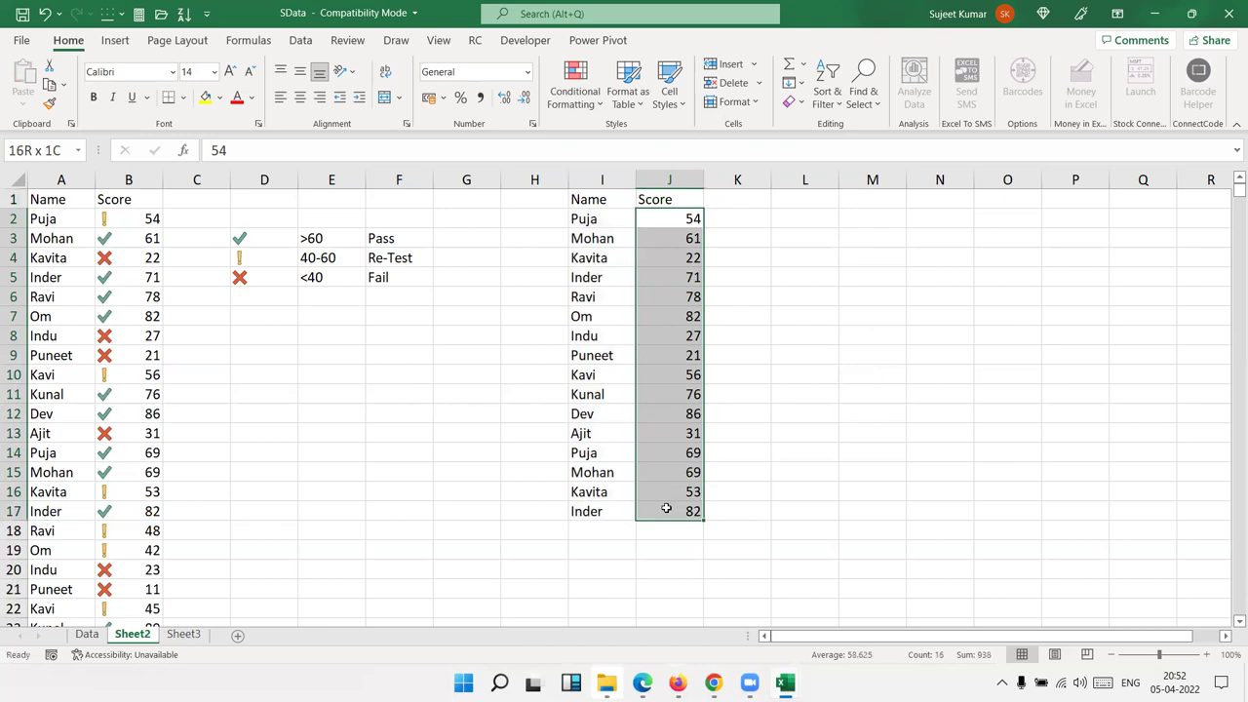
pyautogui.click(575, 86)
pyautogui.moveTo(612, 215)
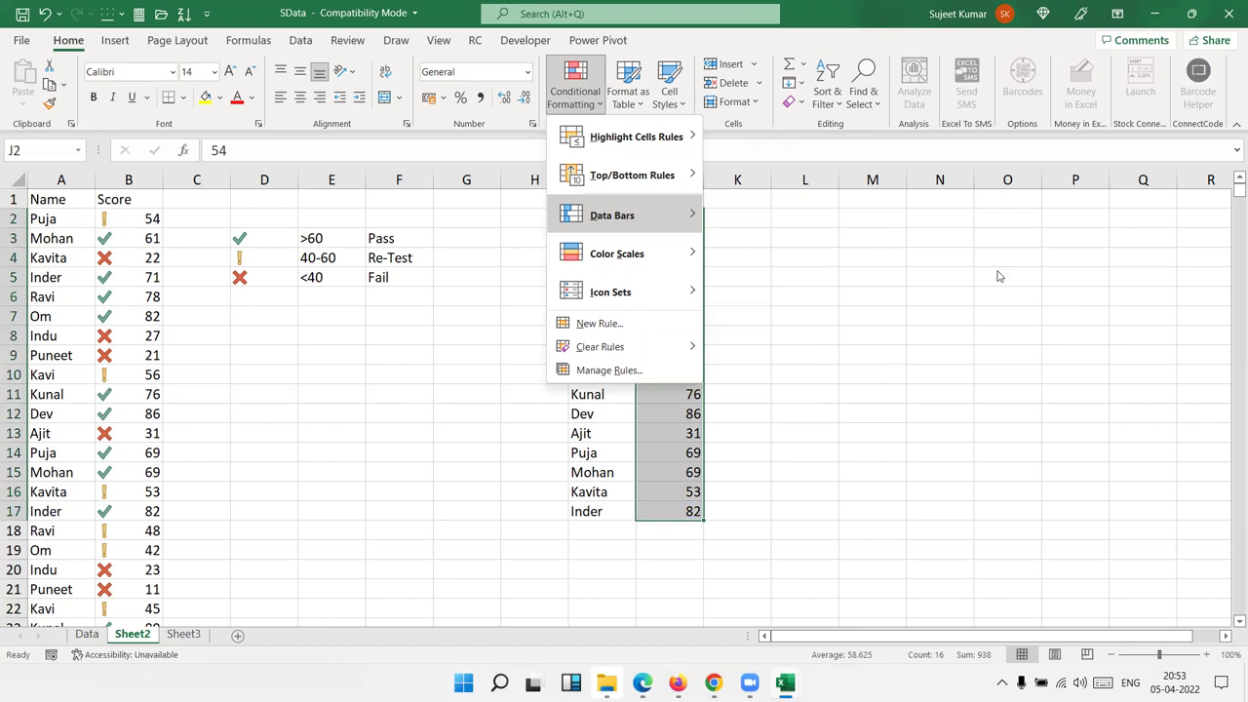
# - Dismiss the formatting menu and pick cell K2 beside the copied scores
pyautogui.click(830, 300)
pyautogui.click(727, 226)
pyautogui.moveTo(727, 226); pyautogui.dragTo(713, 509)
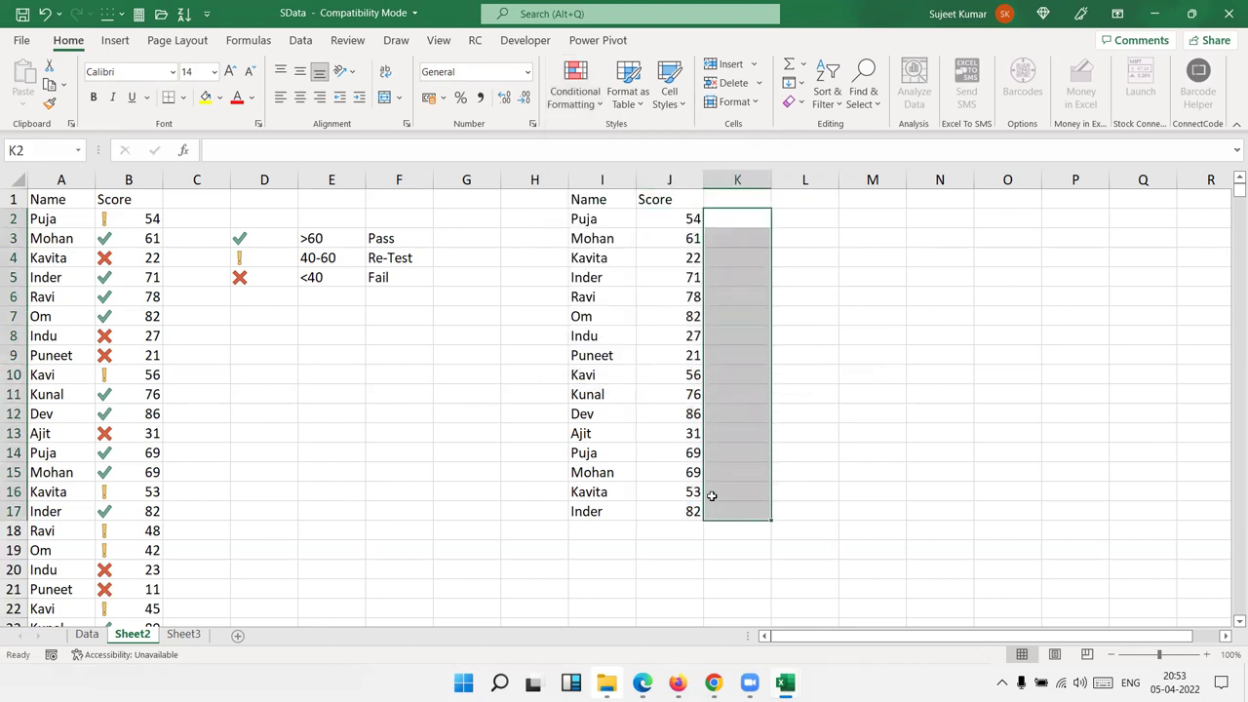
pyautogui.click(655, 361)
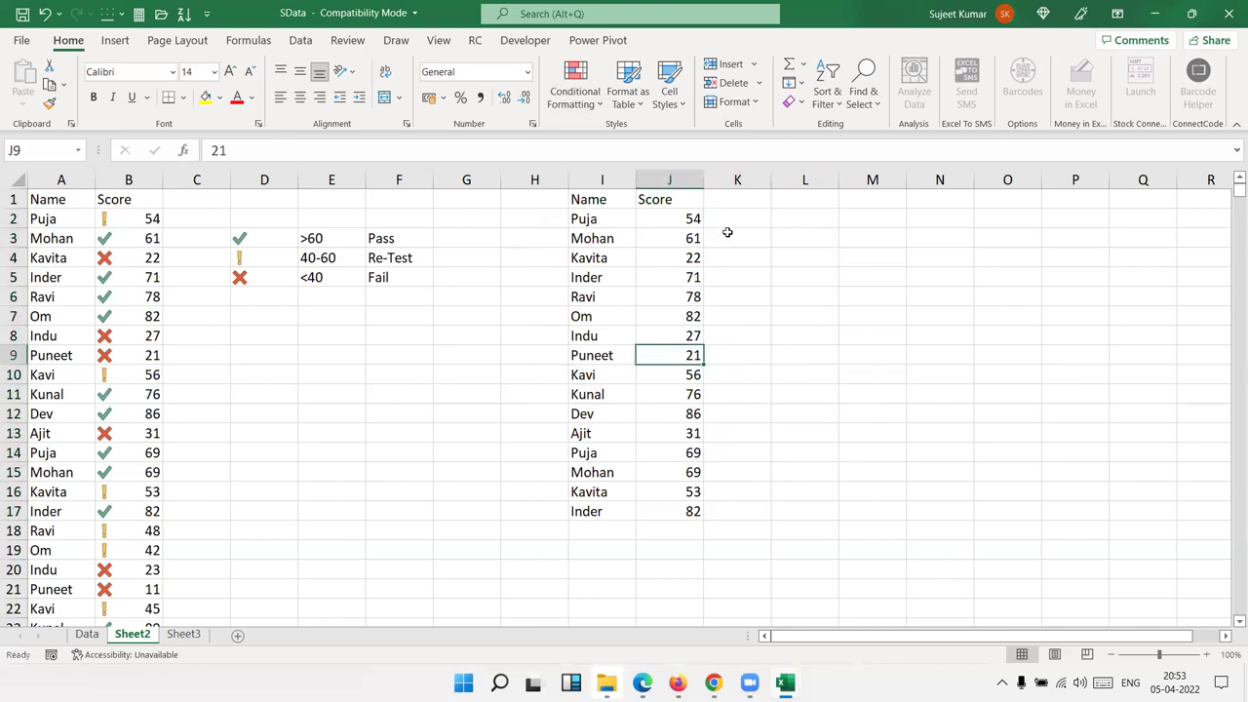
pyautogui.click(727, 232)
pyautogui.click(727, 218)
# - Enter =J2 in K2 and fill it down to K17
pyautogui.write('=')
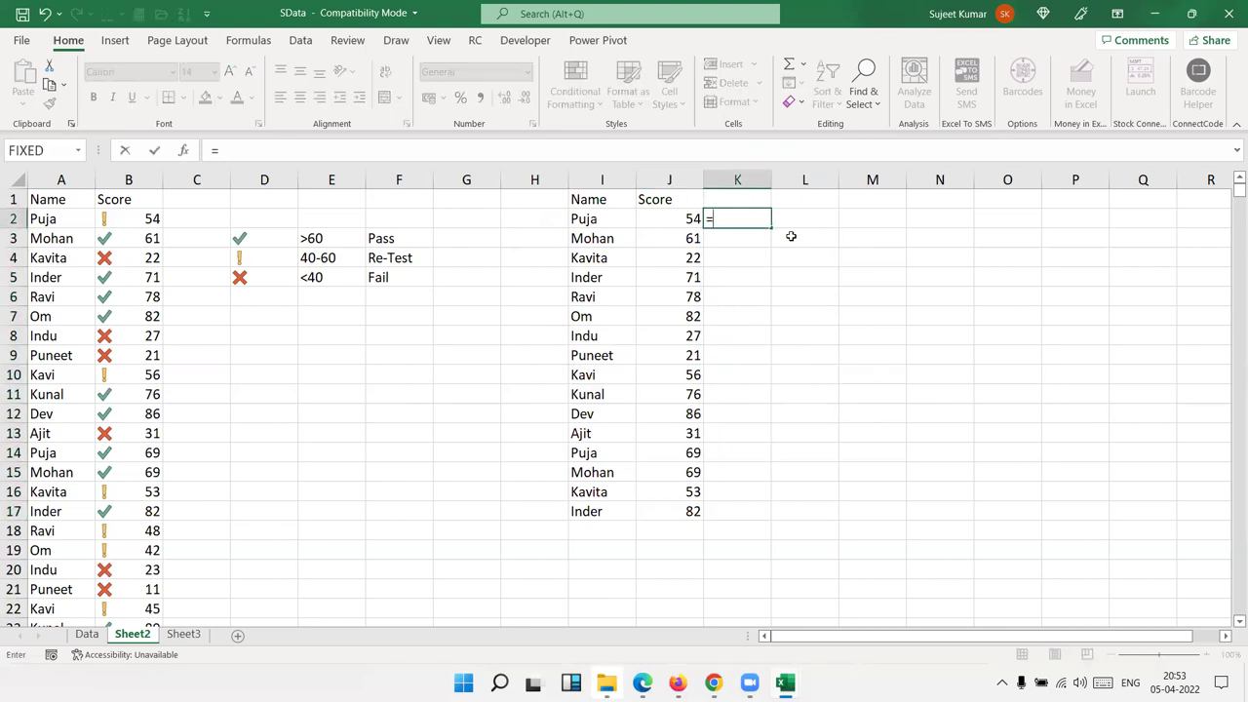
pyautogui.click(674, 206)
pyautogui.click(673, 215)
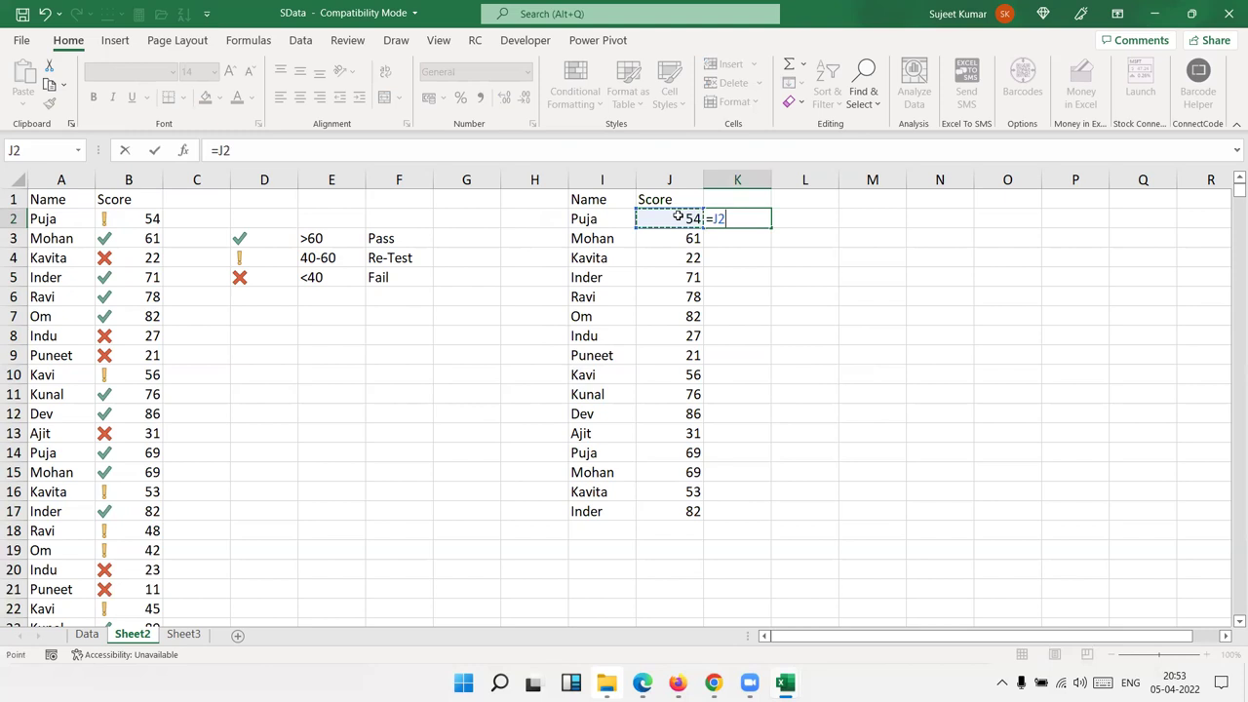
pyautogui.press('Return')
pyautogui.click(760, 219)
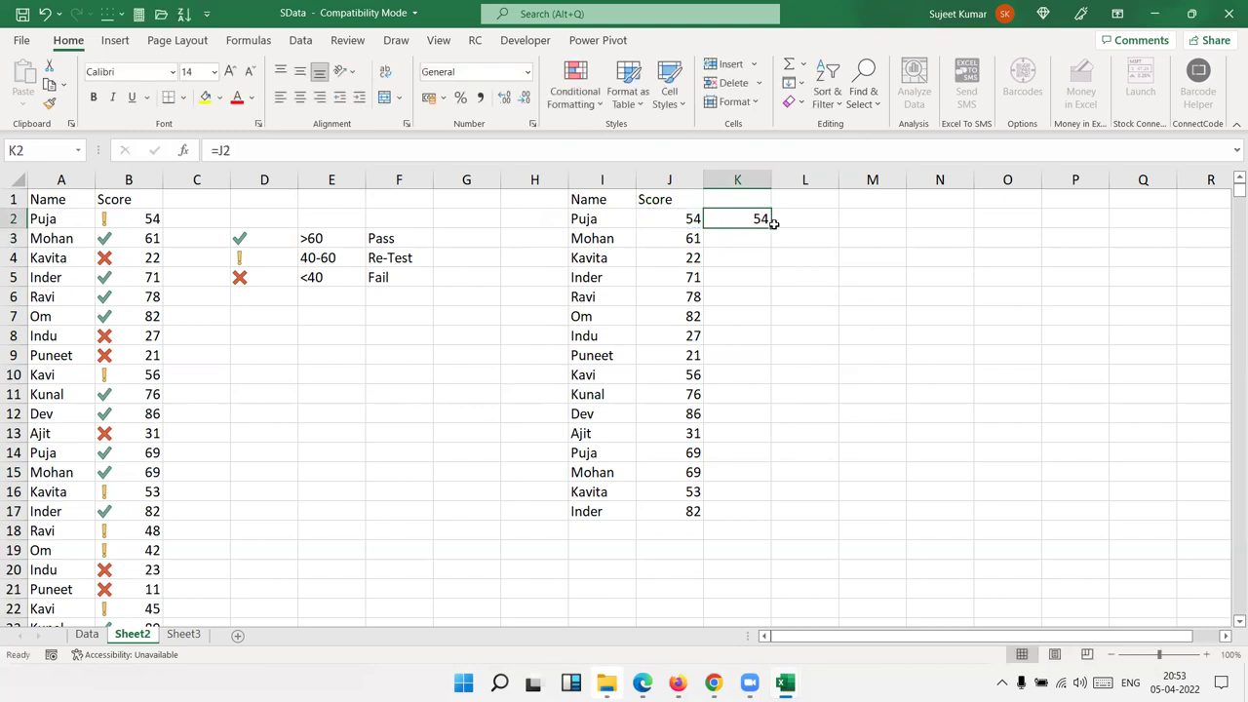
pyautogui.doubleClick(771, 227)
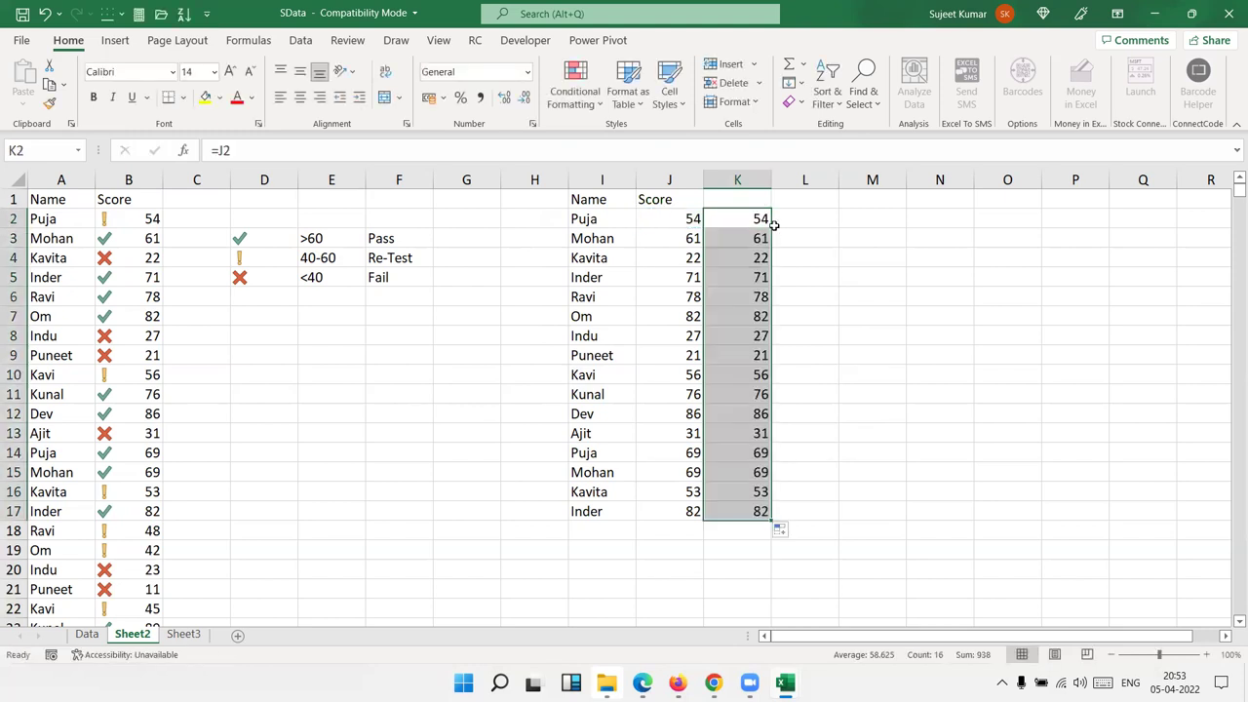
pyautogui.click(580, 94)
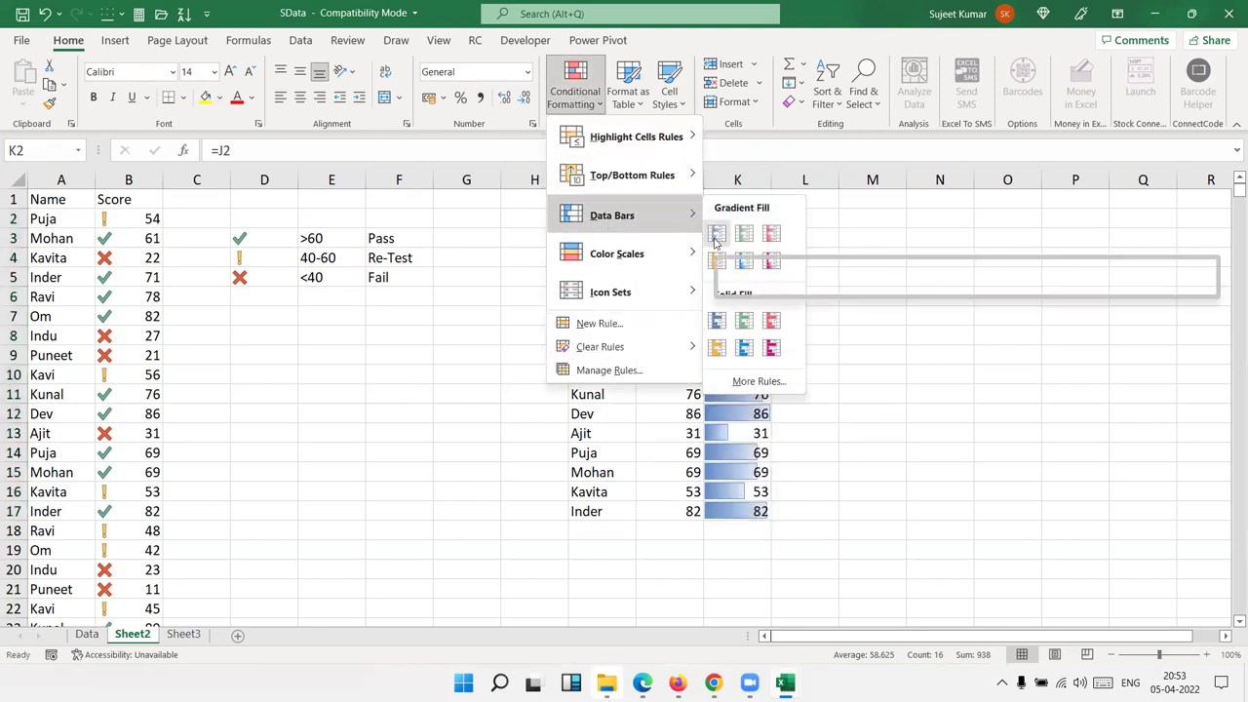
# - Add blue gradient data bars to K2:K17 and edit the rule to Show Bar Only
pyautogui.click(716, 236)
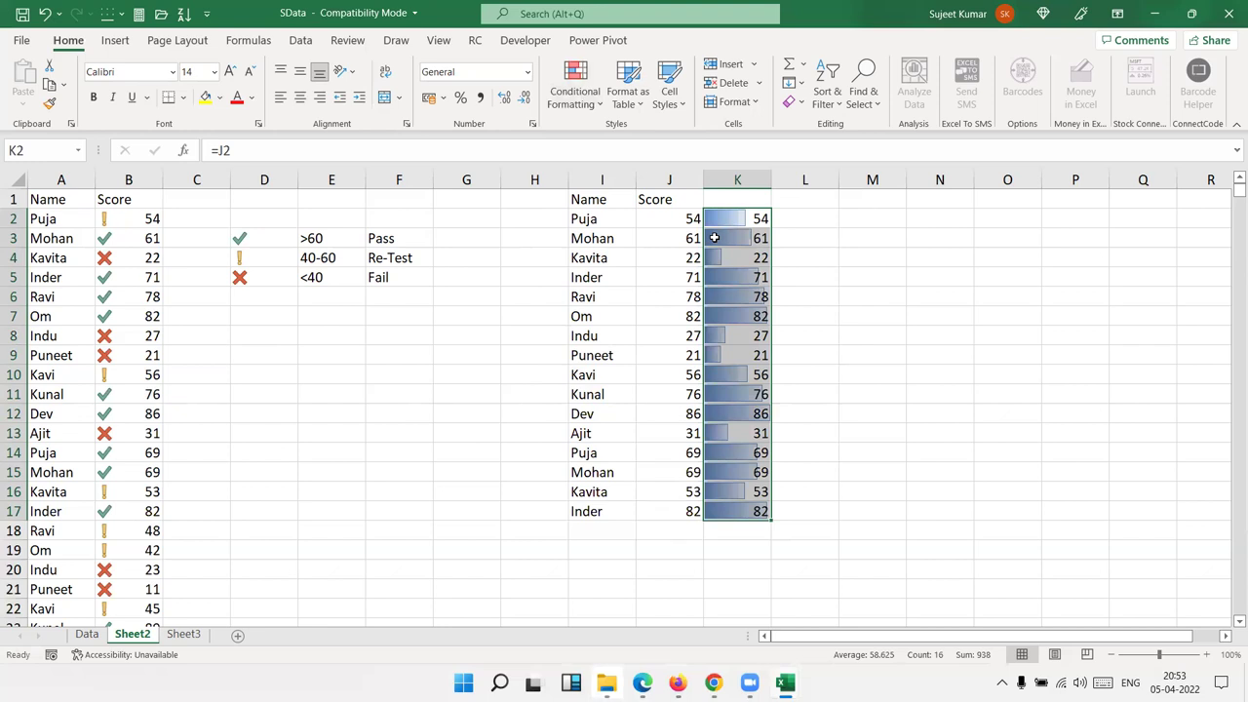
pyautogui.click(587, 114)
pyautogui.click(606, 371)
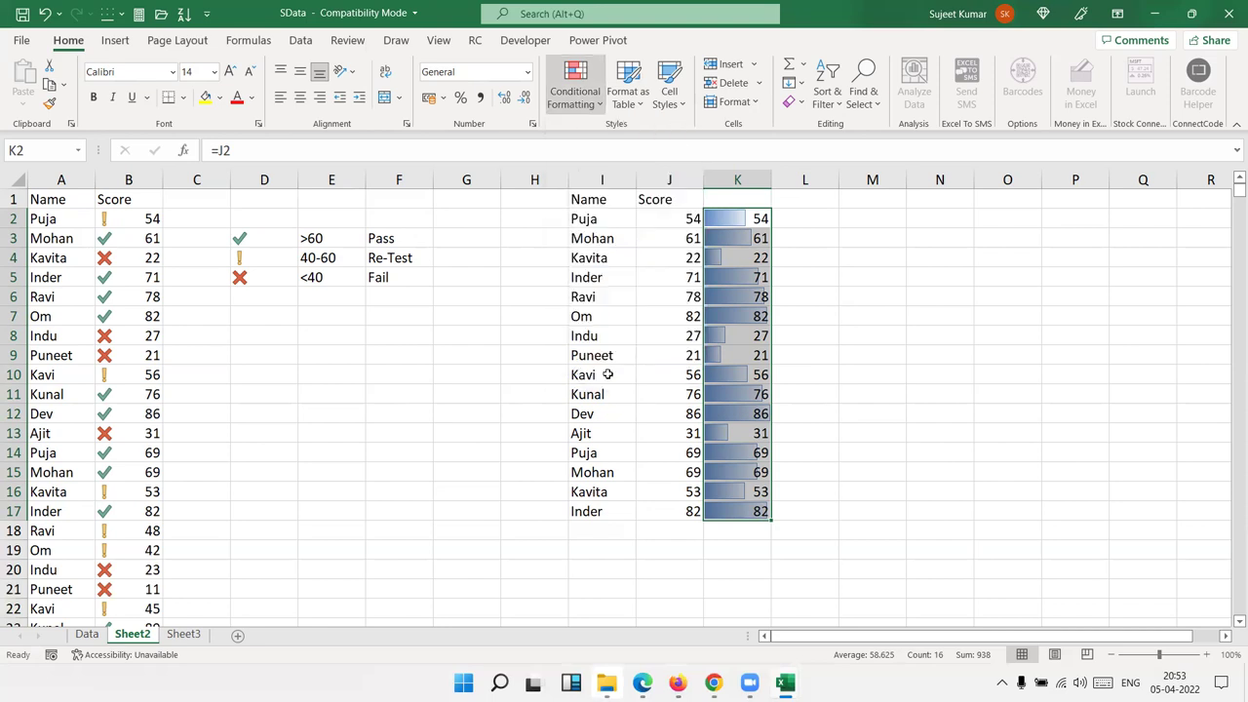
pyautogui.doubleClick(363, 283)
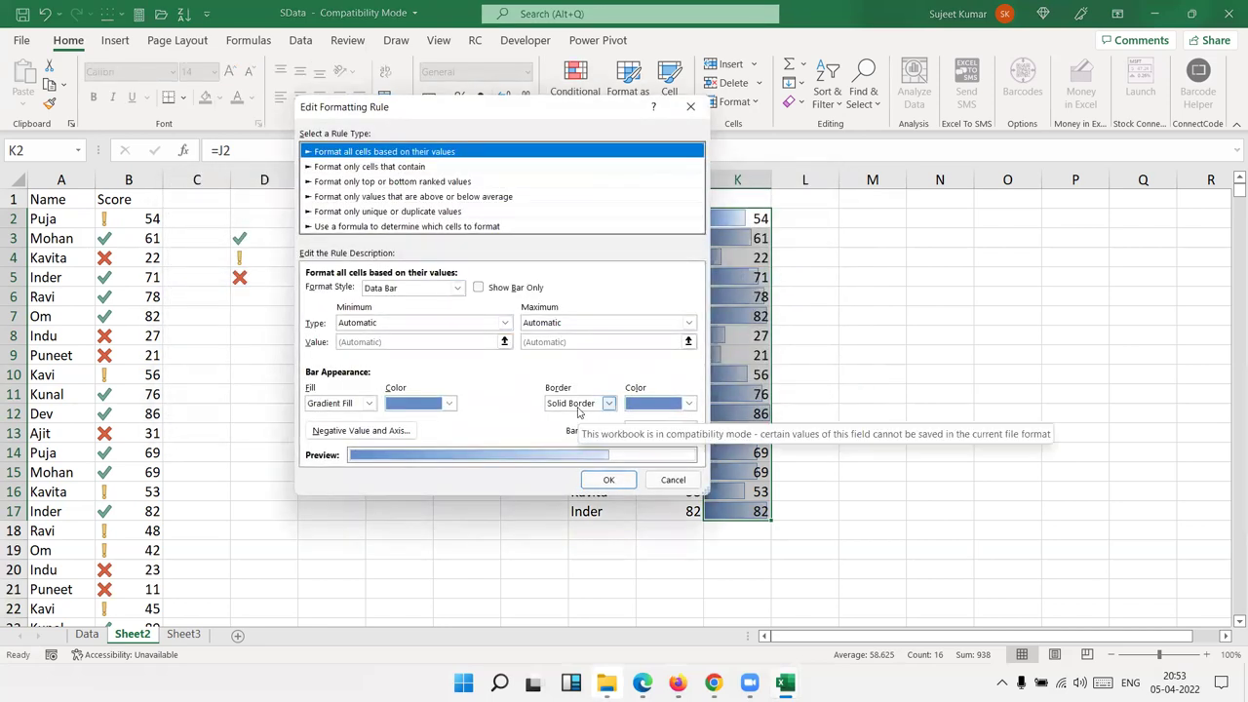
pyautogui.click(512, 290)
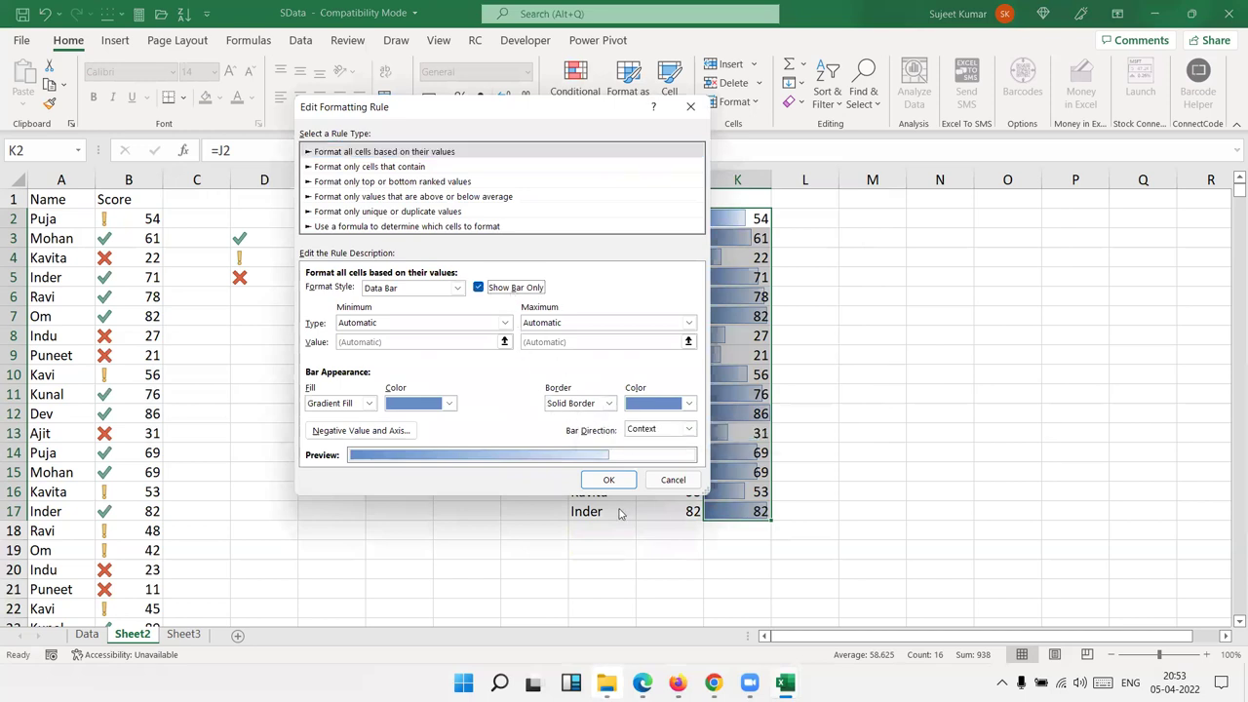
pyautogui.click(618, 483)
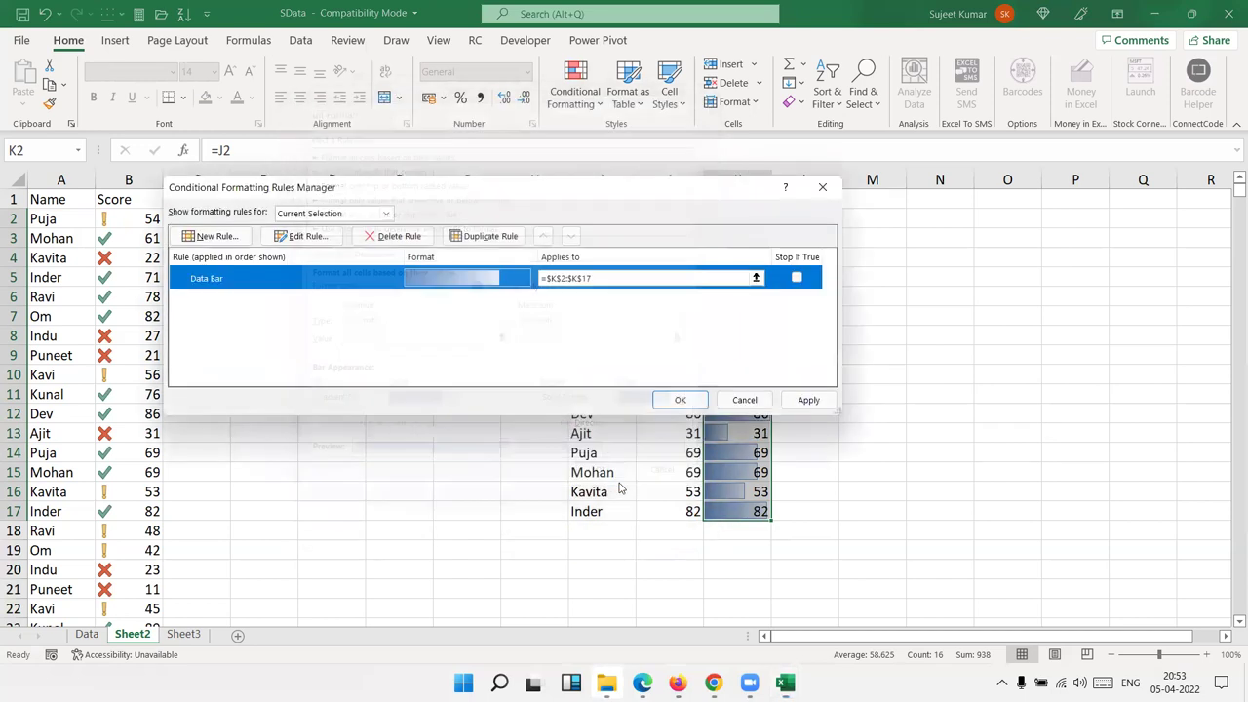
pyautogui.click(808, 399)
pyautogui.click(691, 403)
# - Replace J3's score of 61 with 36, then move over to column K at K6
pyautogui.click(651, 428)
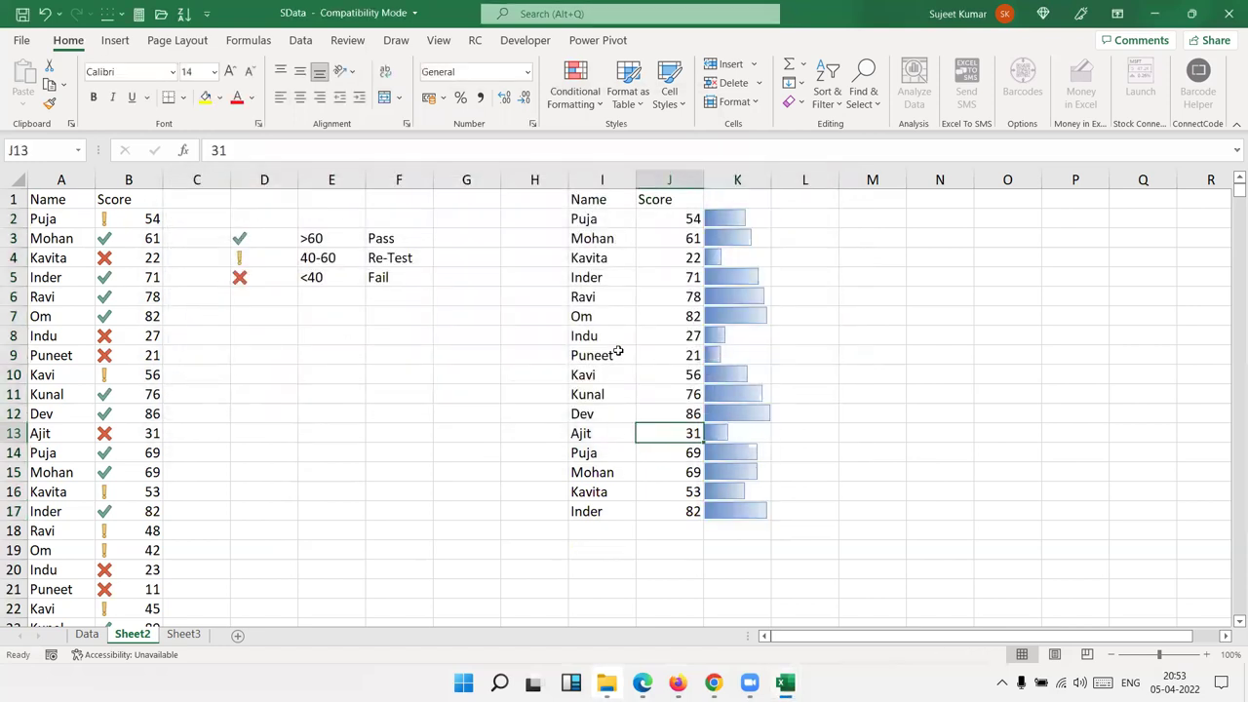
pyautogui.click(660, 243)
pyautogui.write('36')
pyautogui.press('Return')
pyautogui.click(661, 246)
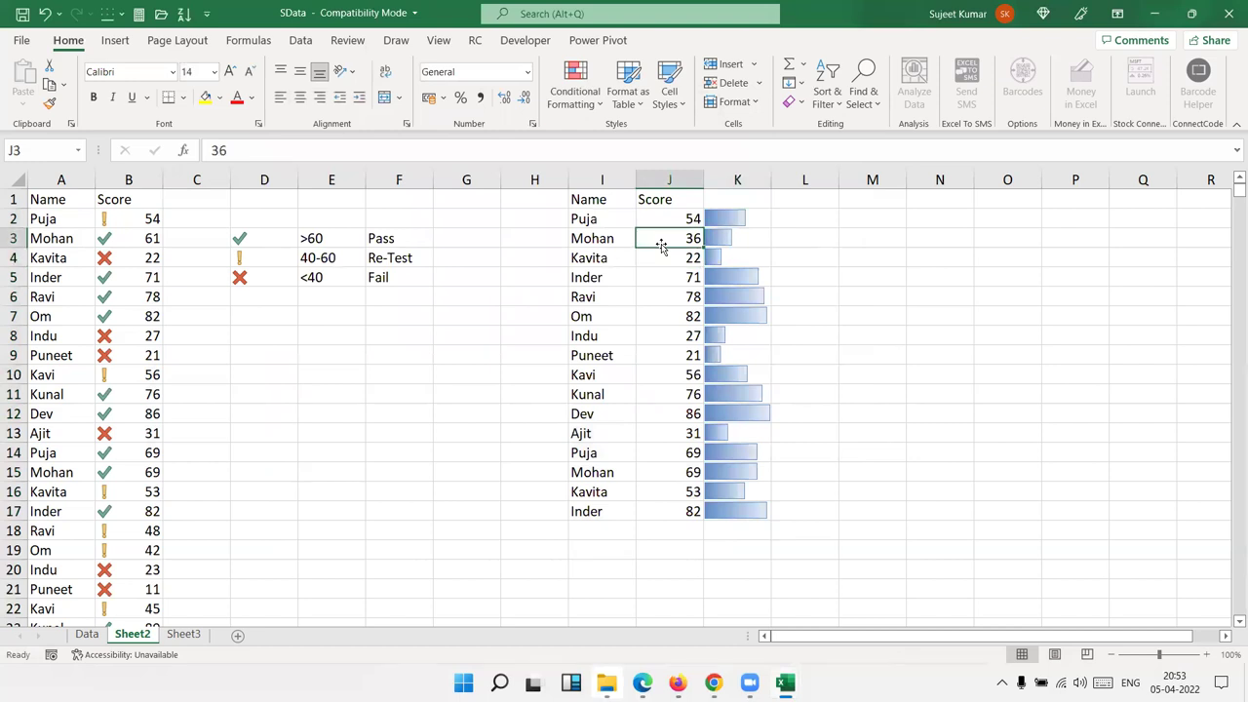
pyautogui.press('Right')
pyautogui.press('Up')
pyautogui.press('Down')
pyautogui.press('Down')
pyautogui.press('Down')
pyautogui.press('Down')
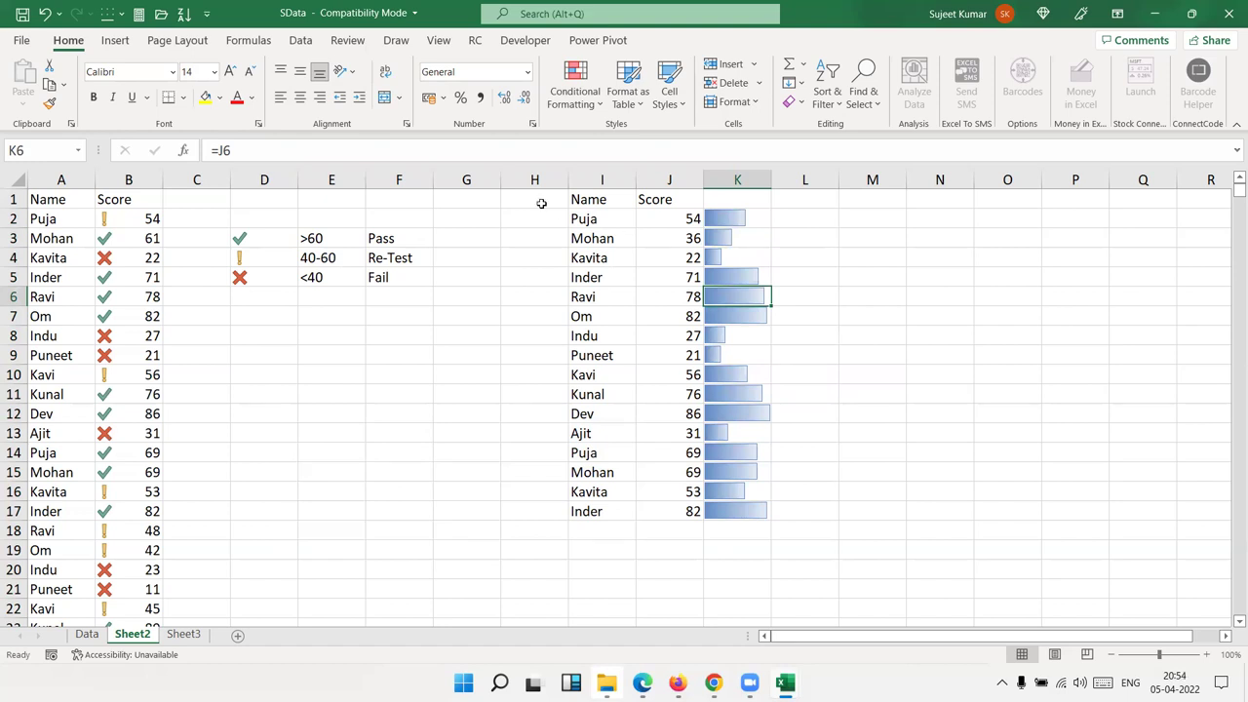
# - Start a new rule and try the Specific Text and Errors conditions under 'Format only cells that contain'
pyautogui.click(575, 107)
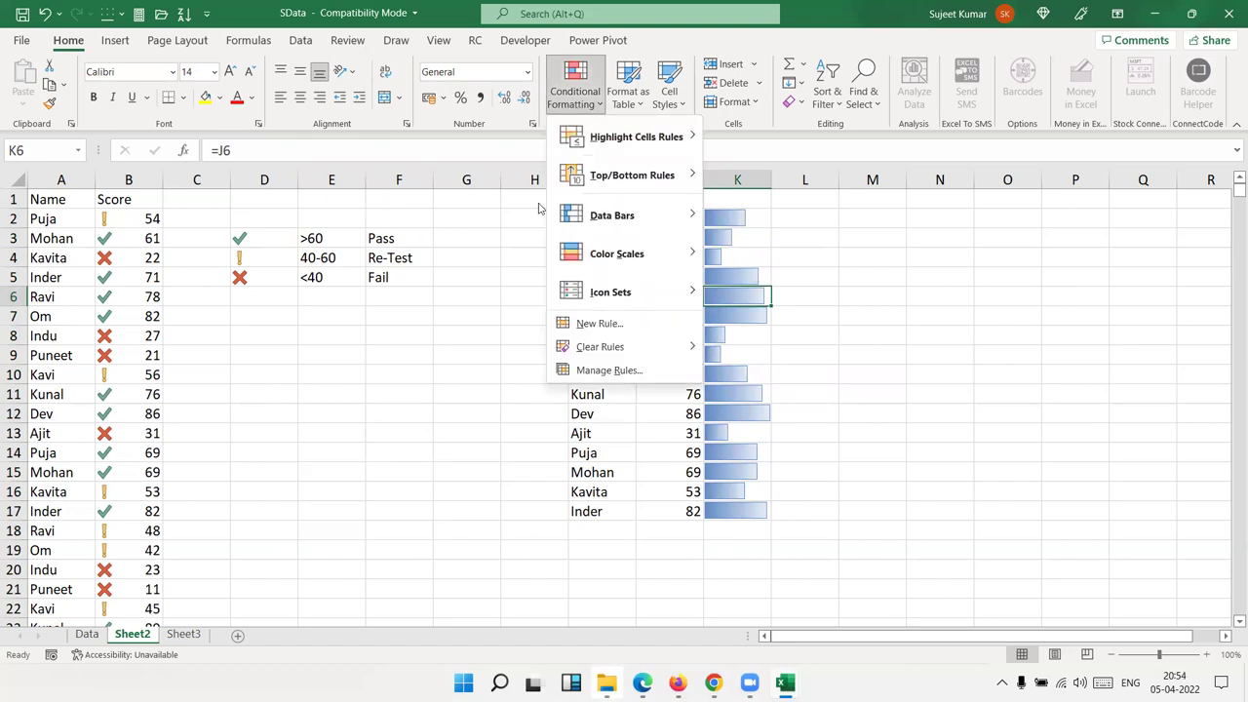
pyautogui.click(575, 323)
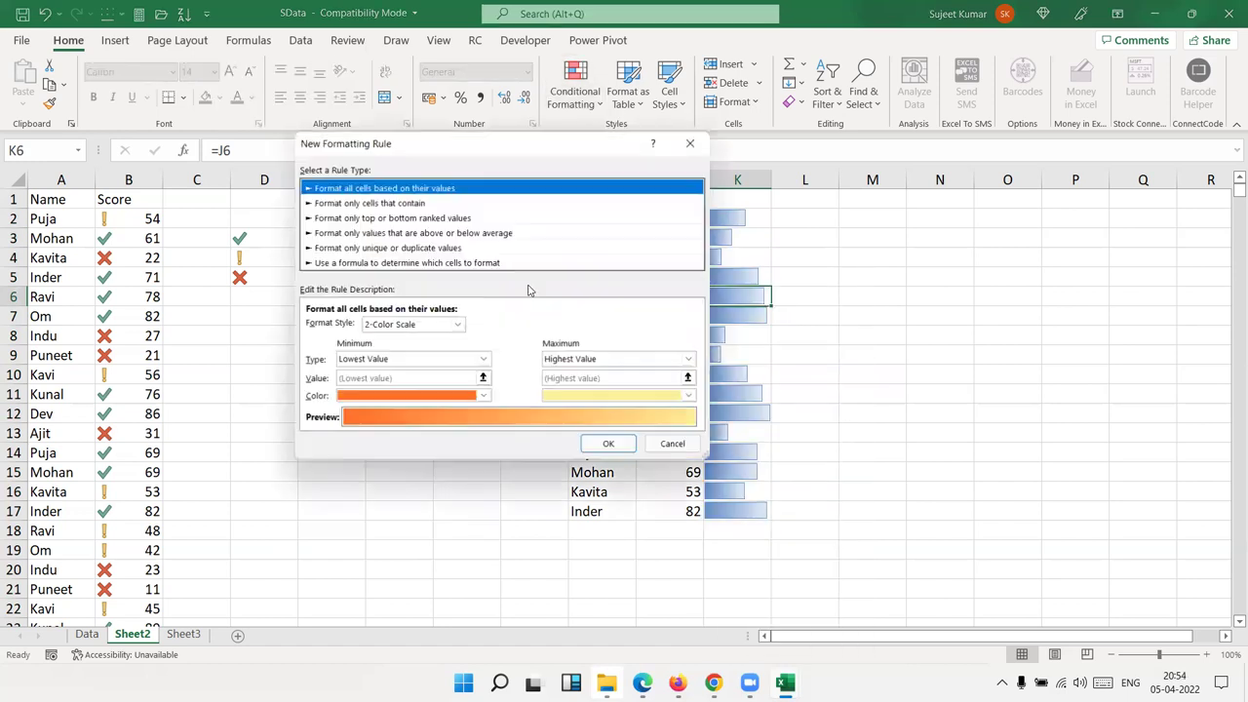
pyautogui.click(366, 204)
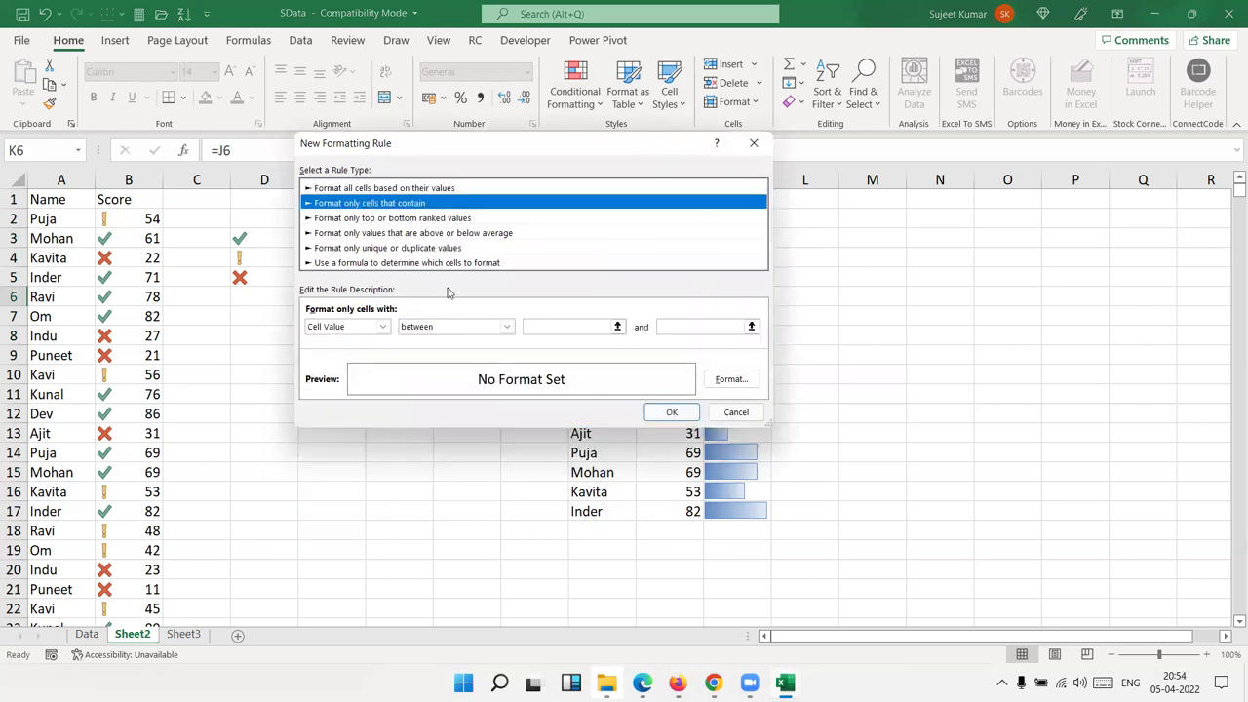
pyautogui.click(441, 325)
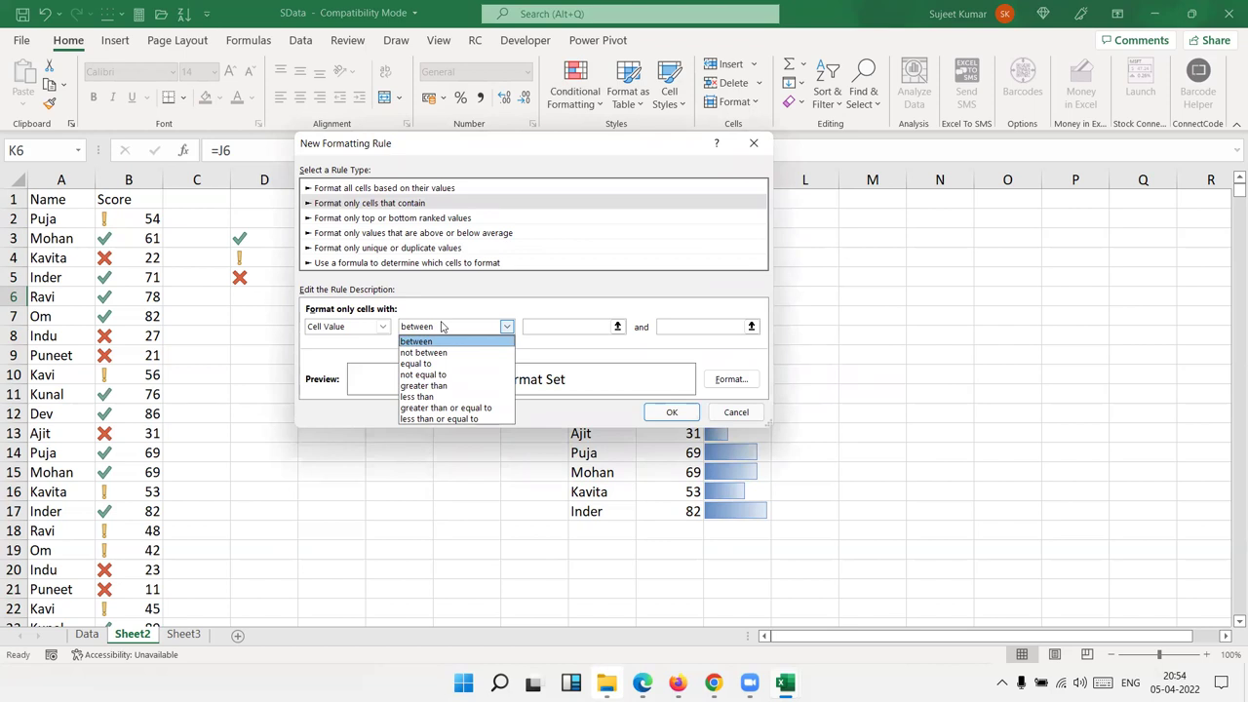
pyautogui.click(324, 330)
pyautogui.click(326, 327)
pyautogui.click(329, 353)
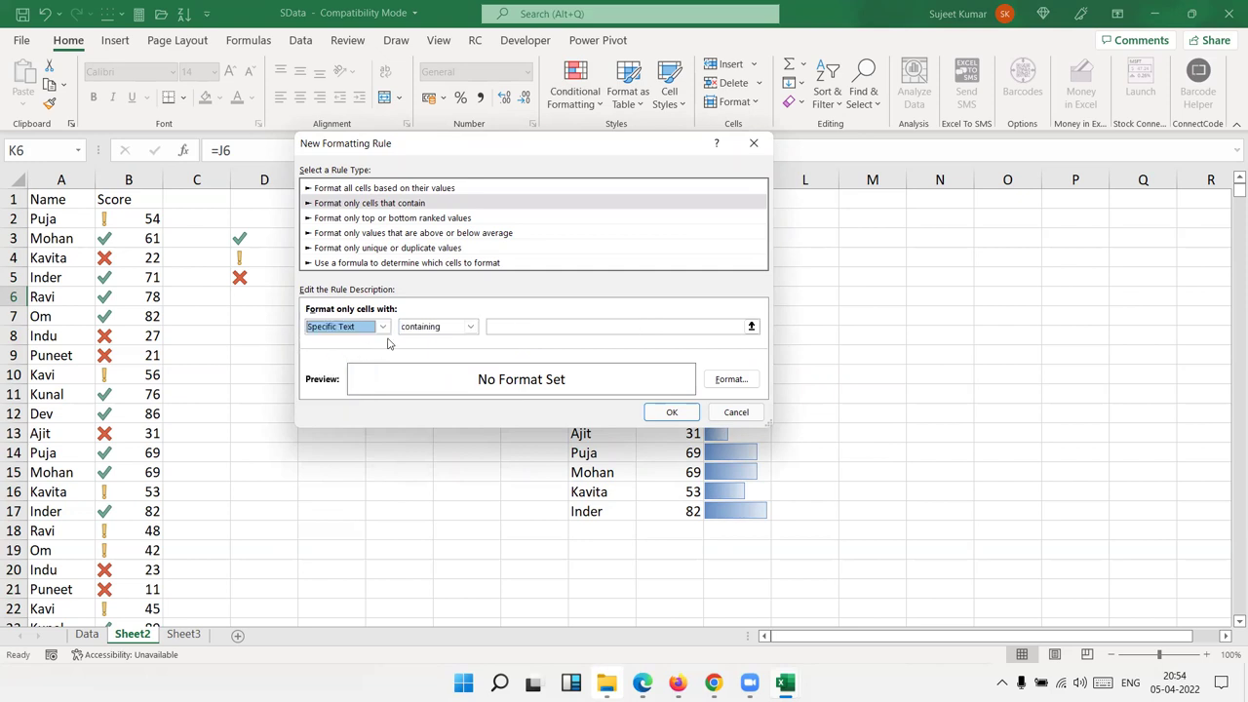
pyautogui.click(408, 333)
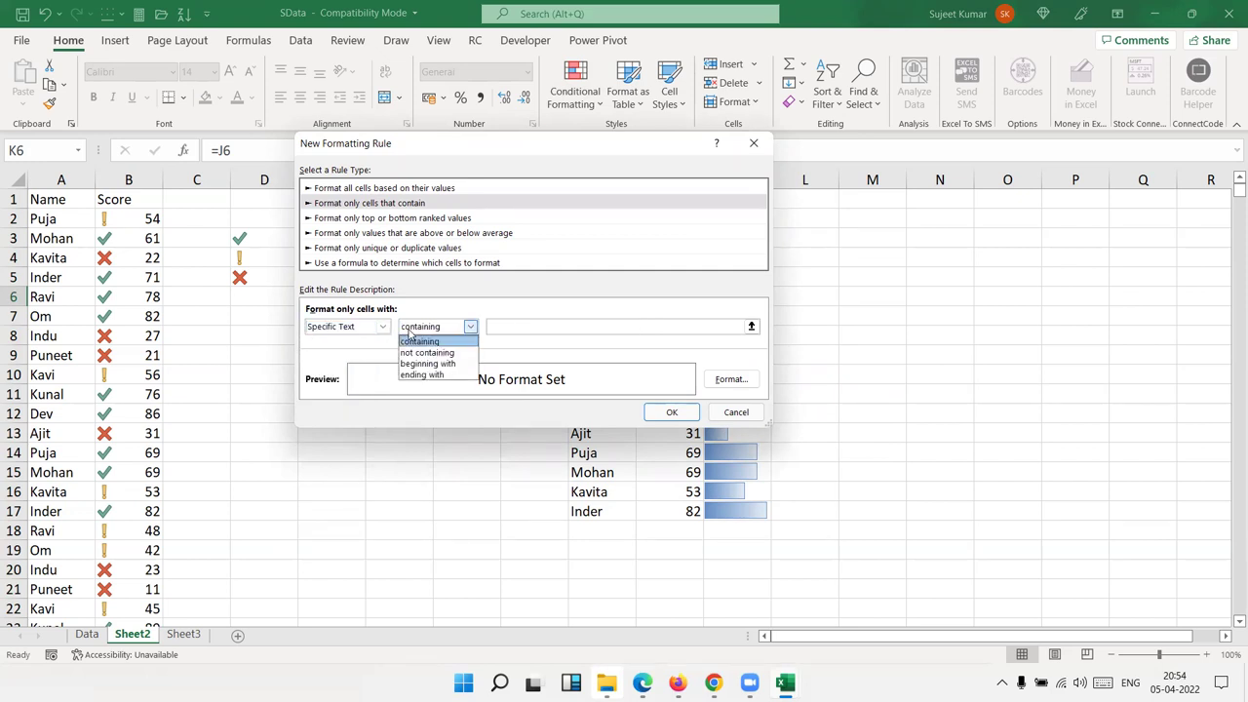
pyautogui.click(348, 331)
pyautogui.click(348, 332)
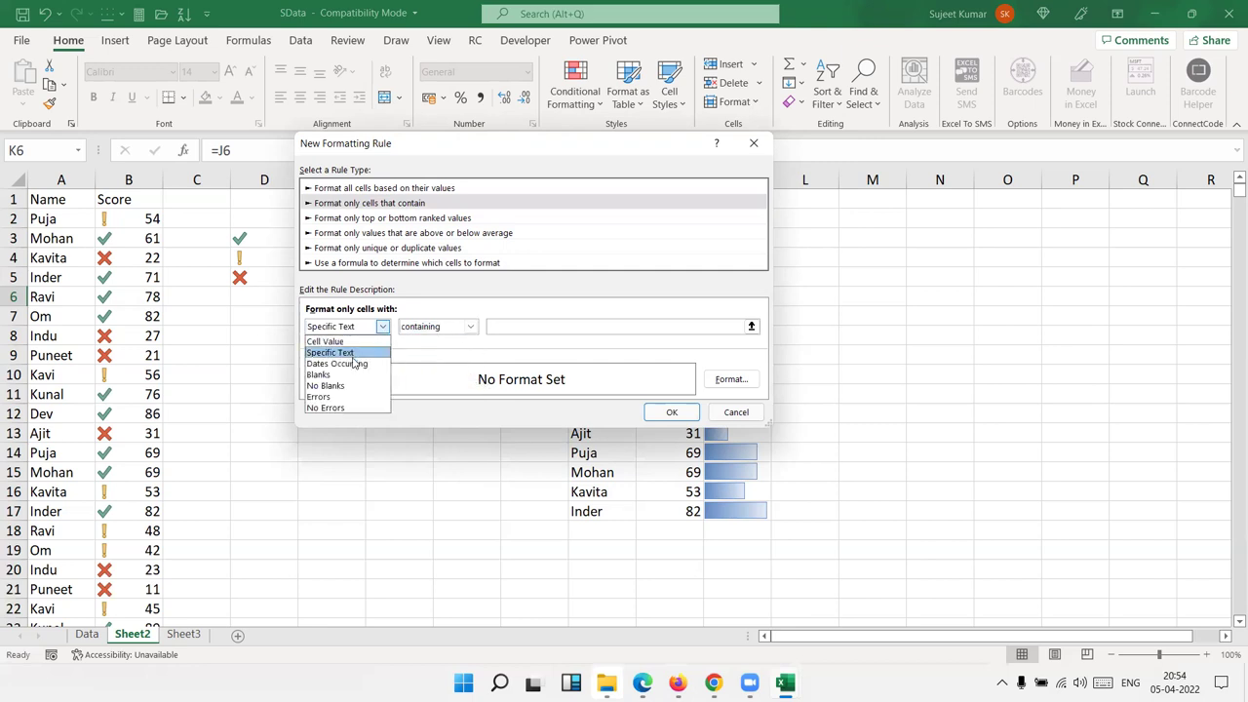
pyautogui.click(351, 395)
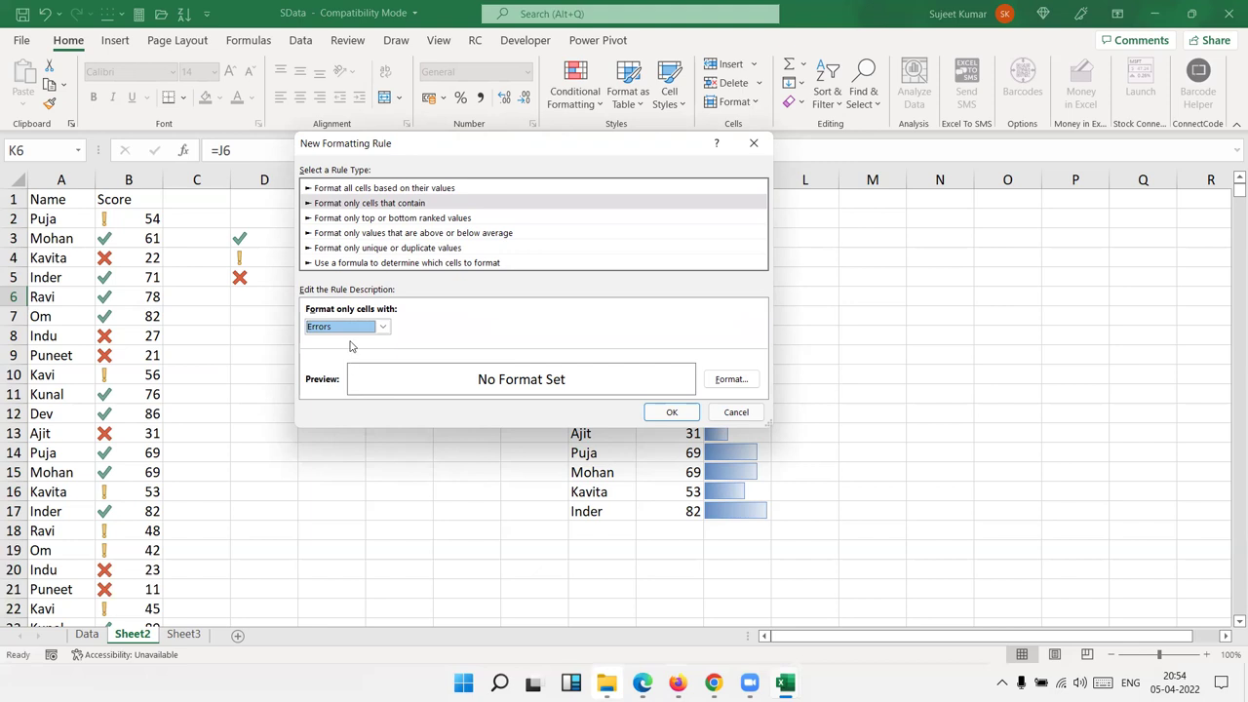
# - Browse the Top/Bottom, Average, Duplicate and formula rule types, then cancel the new rule
pyautogui.click(351, 331)
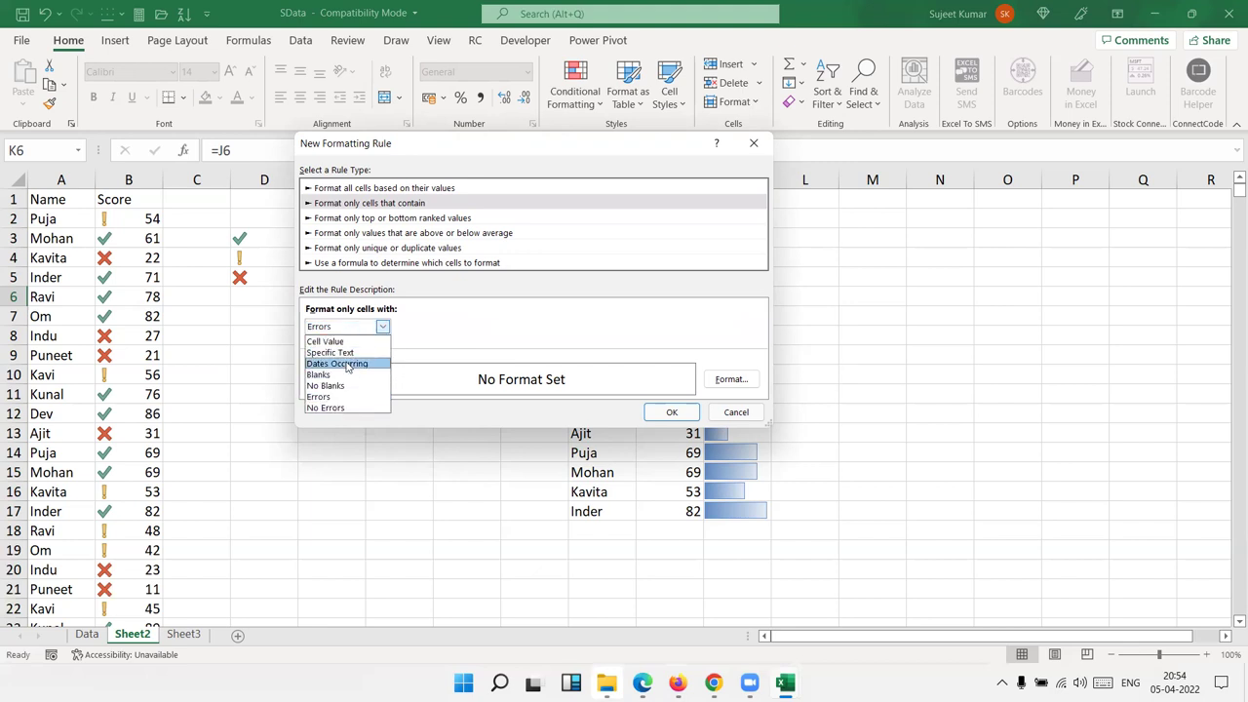
pyautogui.click(345, 226)
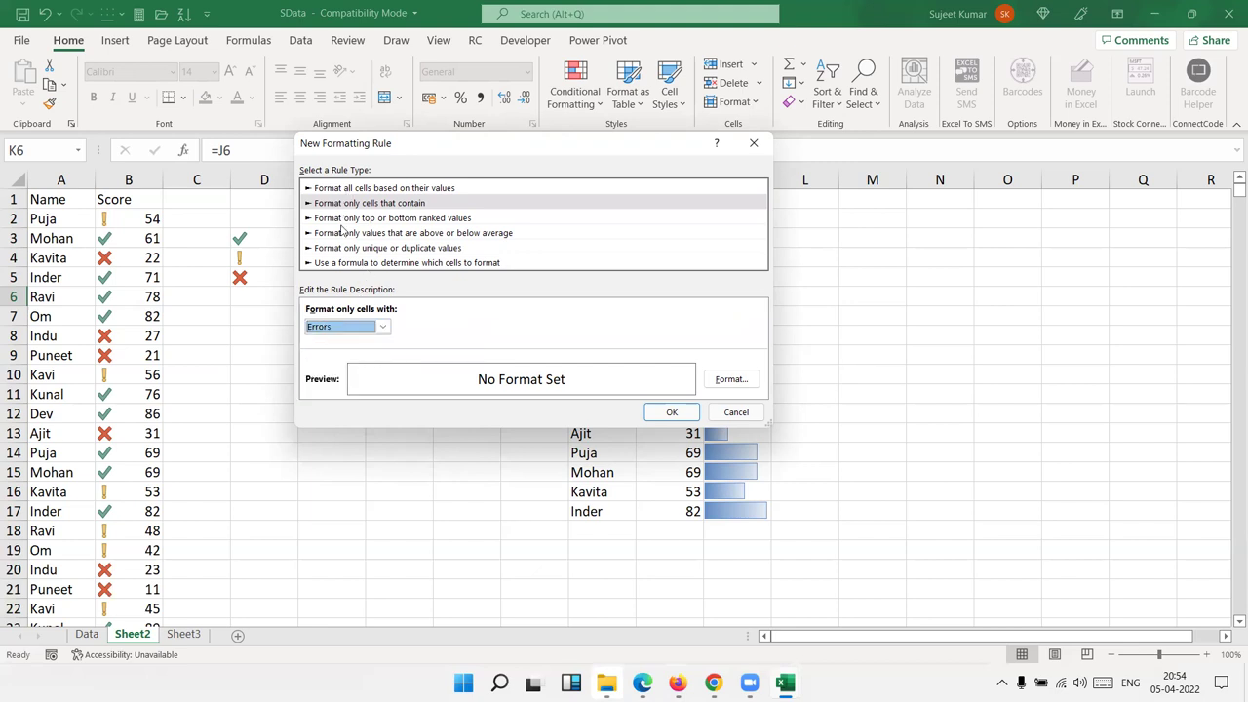
pyautogui.click(343, 220)
pyautogui.click(342, 234)
pyautogui.click(341, 249)
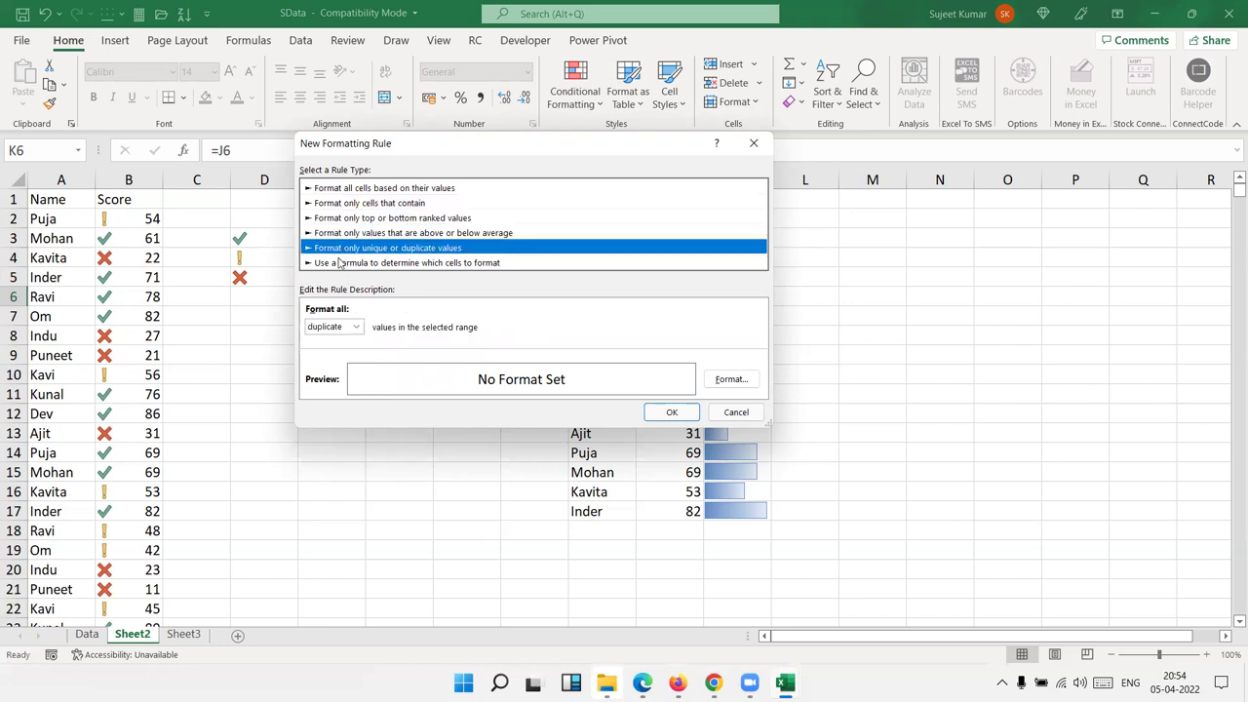
pyautogui.click(341, 263)
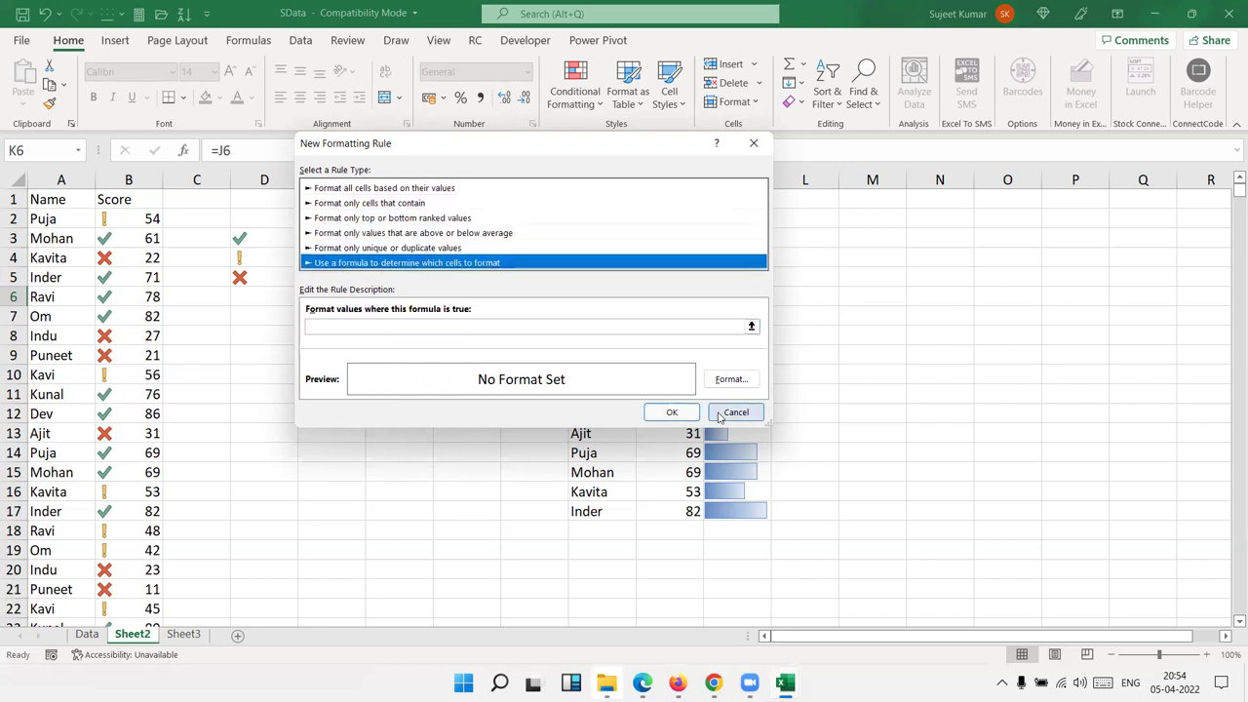
pyautogui.click(719, 415)
pyautogui.click(302, 322)
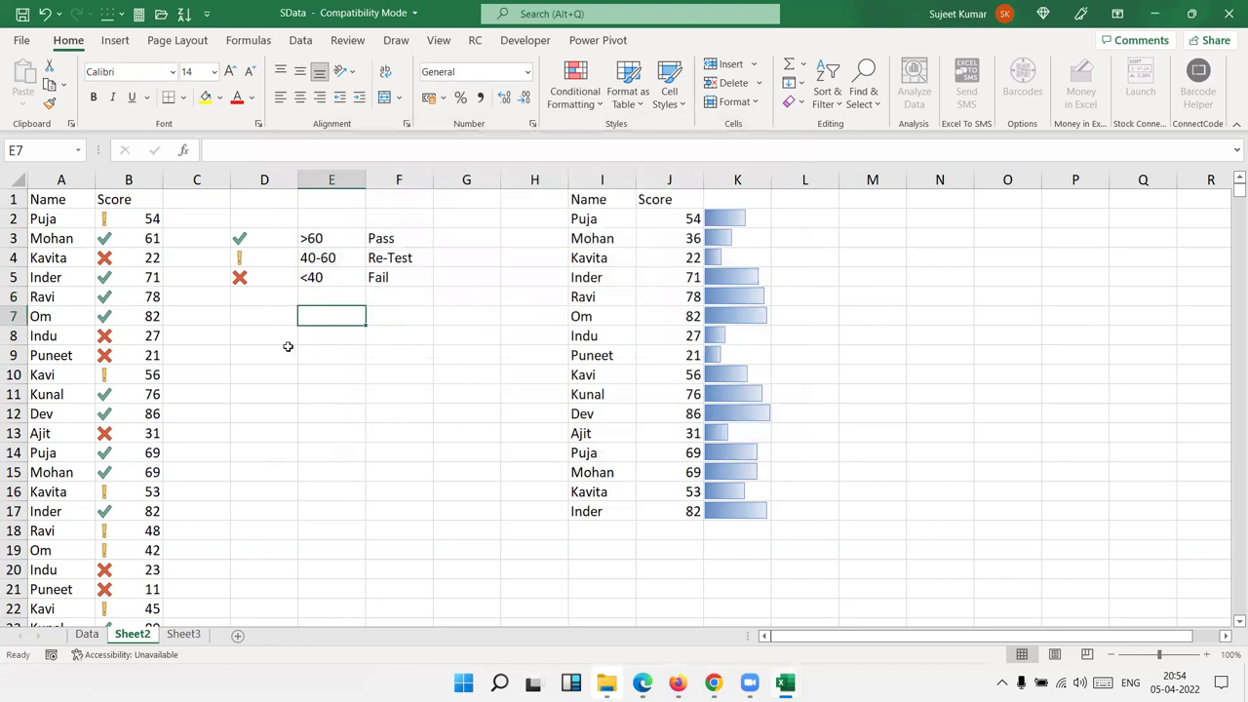
pyautogui.click(85, 634)
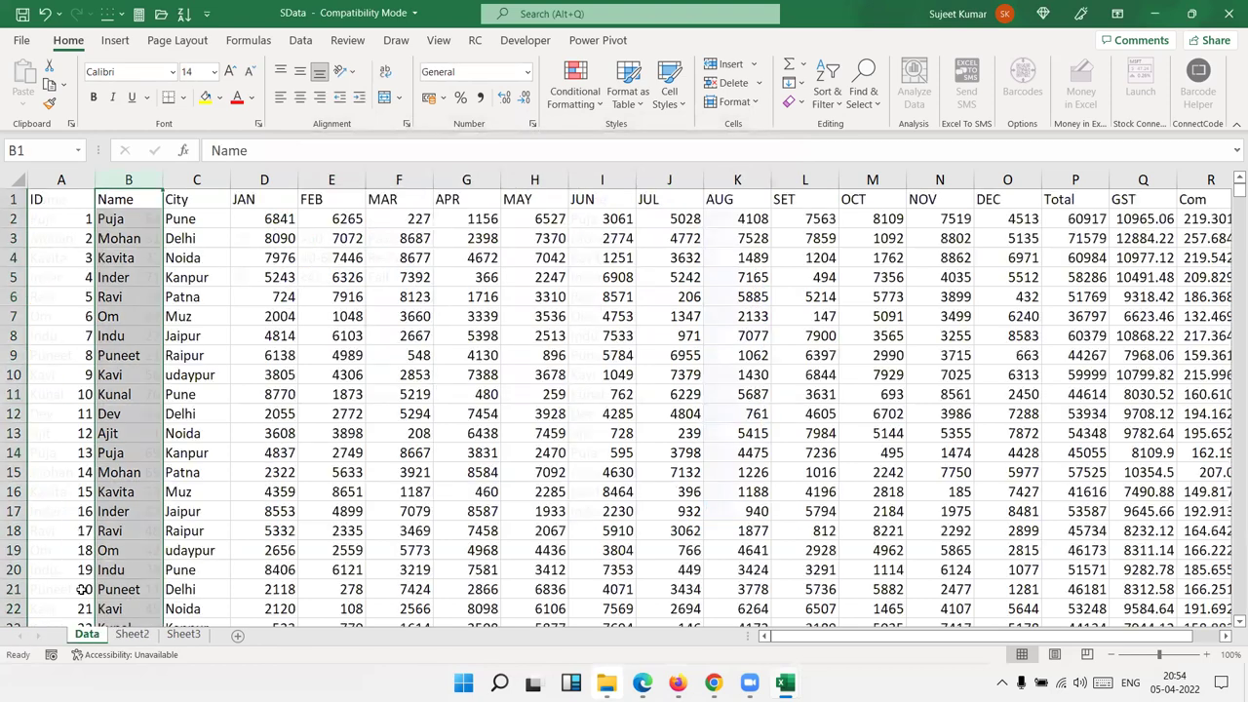
pyautogui.click(227, 209)
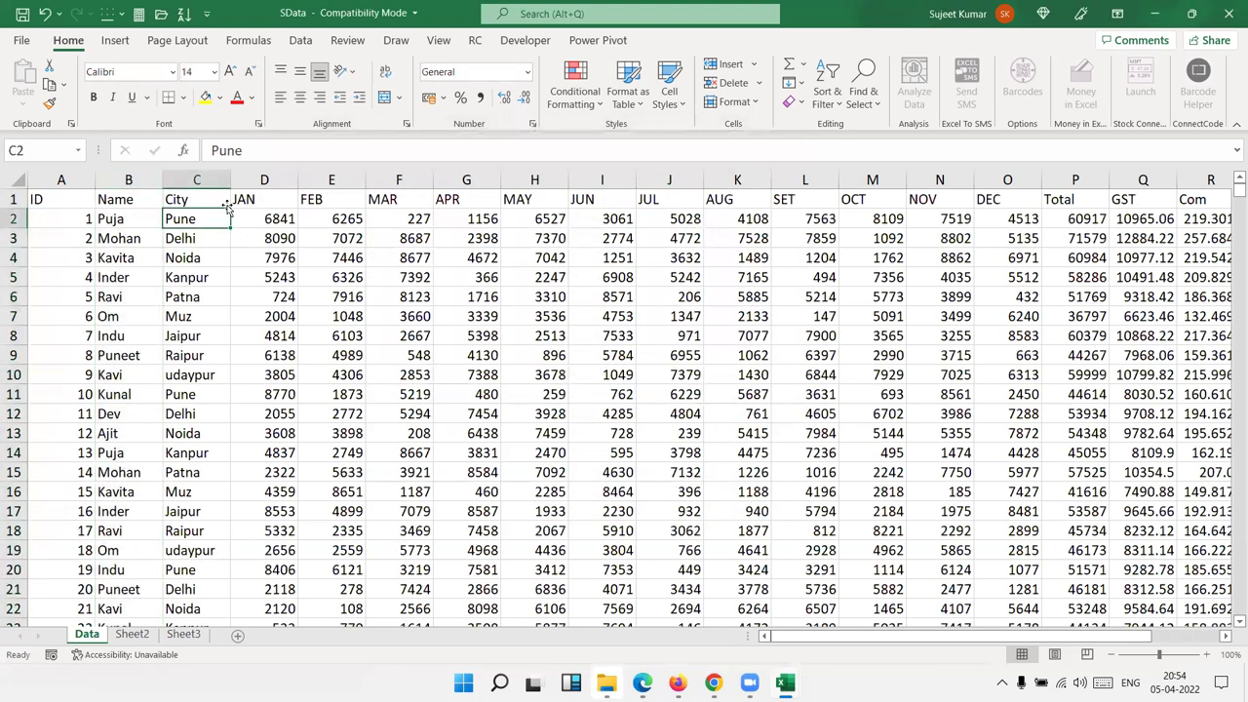
pyautogui.press('Left')
pyautogui.press('Right')
pyautogui.press('Right')
pyautogui.press('Right')
pyautogui.press('Right')
pyautogui.press('Right')
pyautogui.press('Right')
pyautogui.press('Right')
pyautogui.press('Right')
pyautogui.press('Right')
pyautogui.press('Right')
pyautogui.press('Right')
pyautogui.press('Right')
pyautogui.press('Right')
pyautogui.press('Right')
pyautogui.press('Right')
pyautogui.press('Right')
pyautogui.press('Right')
pyautogui.press('Right')
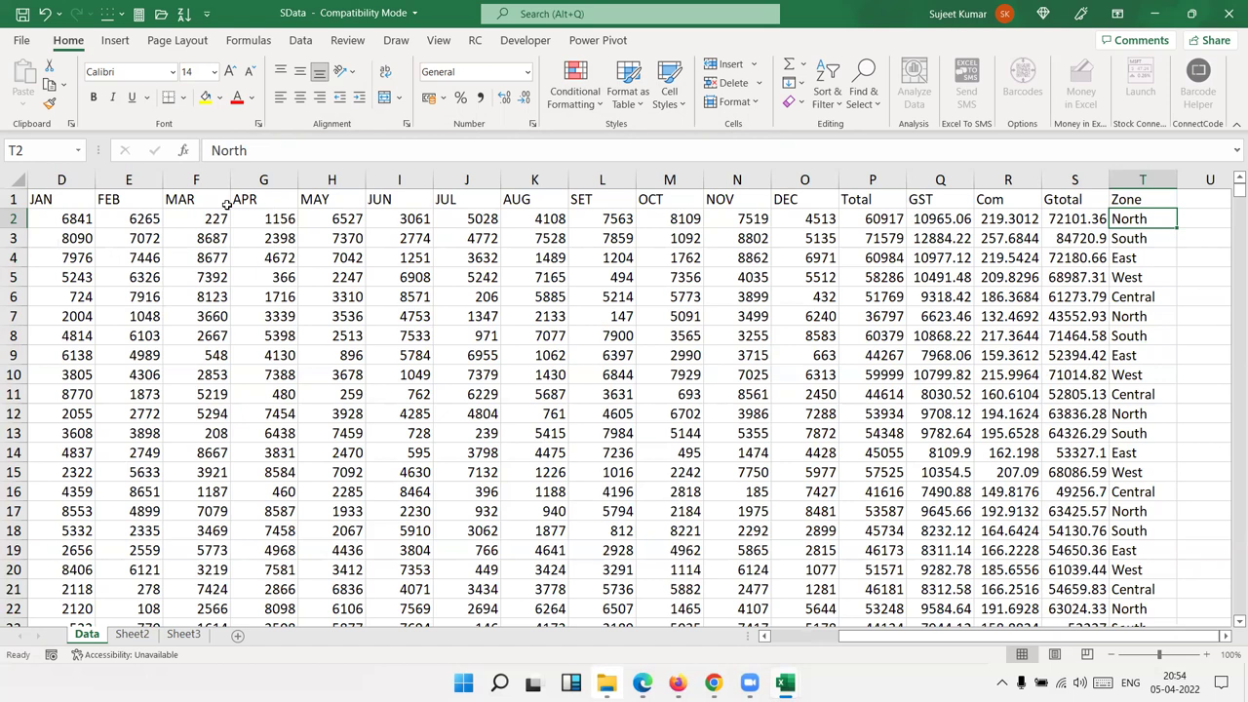
pyautogui.press('Left')
pyautogui.press('Down')
pyautogui.press('Down')
pyautogui.press('Down')
pyautogui.press('Down')
pyautogui.press('Down')
pyautogui.press('Down')
pyautogui.press('Down')
pyautogui.press('Up')
pyautogui.press('Up')
pyautogui.press('Up')
pyautogui.press('Up')
pyautogui.press('Up')
pyautogui.press('Down')
pyautogui.press('Down')
pyautogui.press('Down')
pyautogui.press('Down')
pyautogui.press('Up')
pyautogui.press('Up')
pyautogui.press('Up')
pyautogui.press('Up')
pyautogui.press('Up')
pyautogui.press('Up')
pyautogui.press('Up')
pyautogui.press('Down')
pyautogui.press('Down')
pyautogui.press('Down')
pyautogui.press('Down')
pyautogui.press('Left')
pyautogui.press('Left')
pyautogui.press('Left')
pyautogui.press('Left')
pyautogui.press('Left')
pyautogui.press('Left')
pyautogui.press('Left')
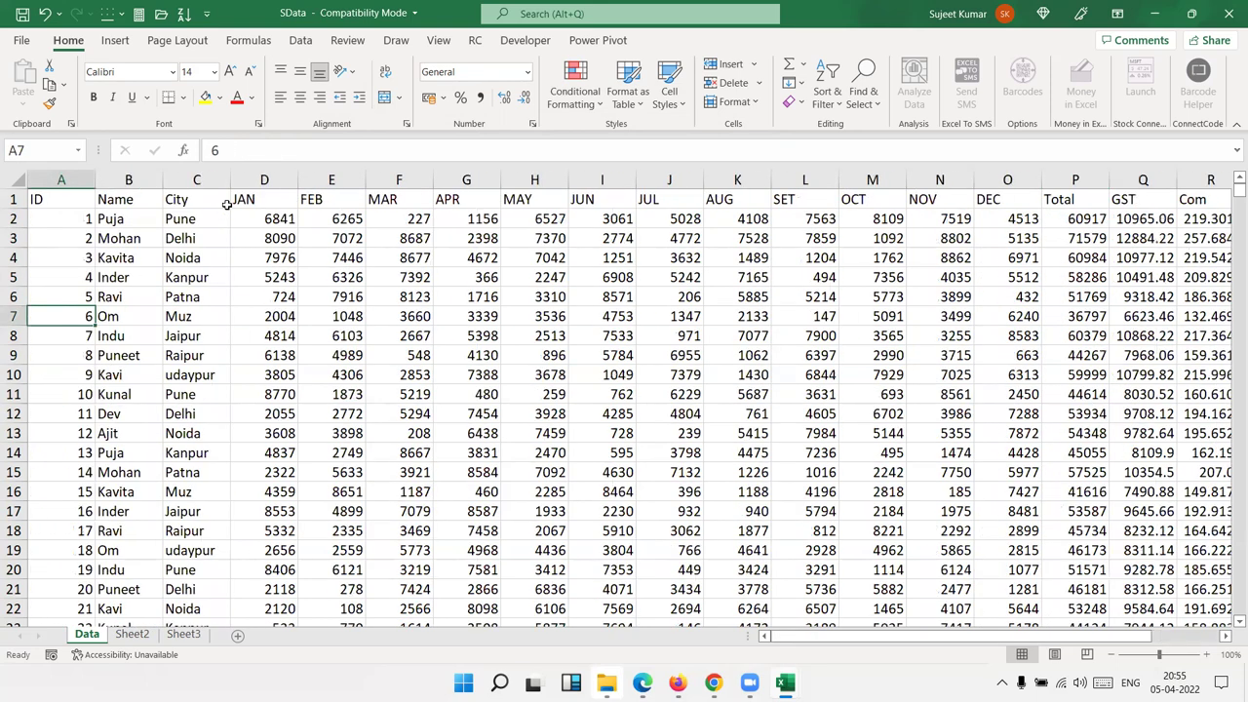
pyautogui.press('Right')
pyautogui.press('Right')
pyautogui.press('Right')
pyautogui.press('Right')
pyautogui.press('Right')
pyautogui.press('Right')
pyautogui.press('Right')
pyautogui.press('Right')
pyautogui.press('Right')
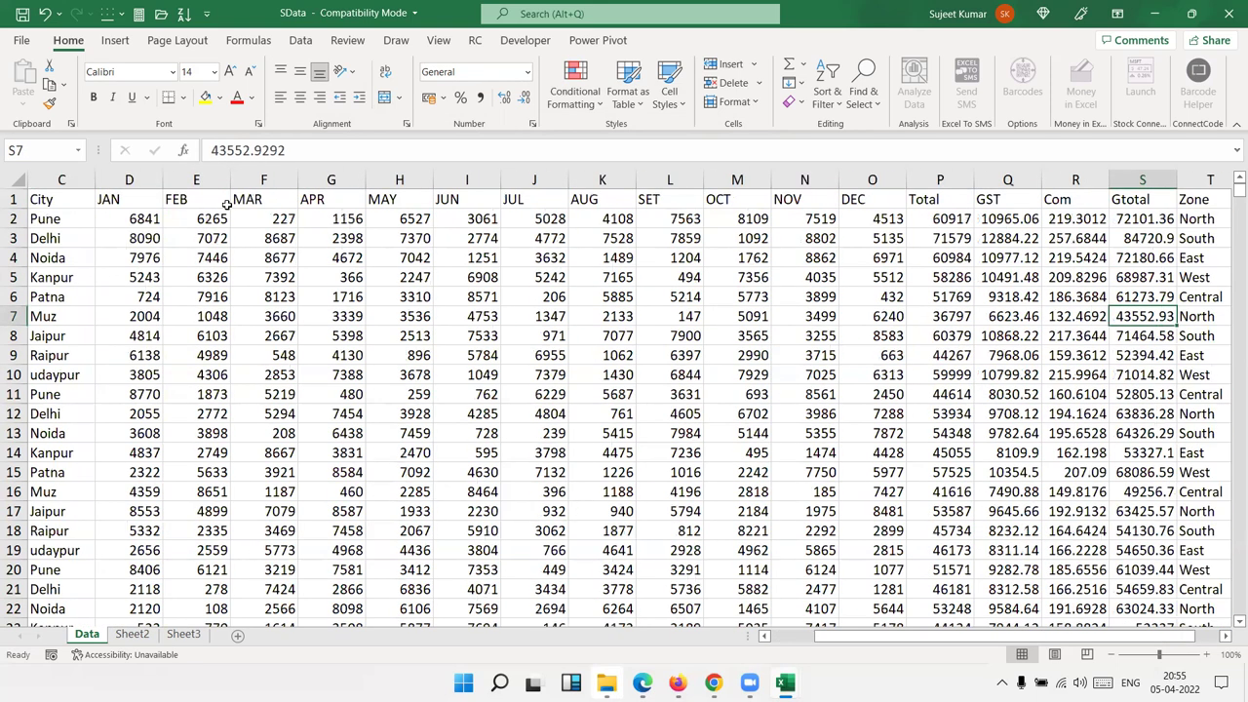
pyautogui.press('Right')
pyautogui.press('Right')
pyautogui.press('Left')
pyautogui.press('Left')
pyautogui.press('Left')
pyautogui.press('Left')
pyautogui.press('Left')
pyautogui.press('Left')
pyautogui.press('Left')
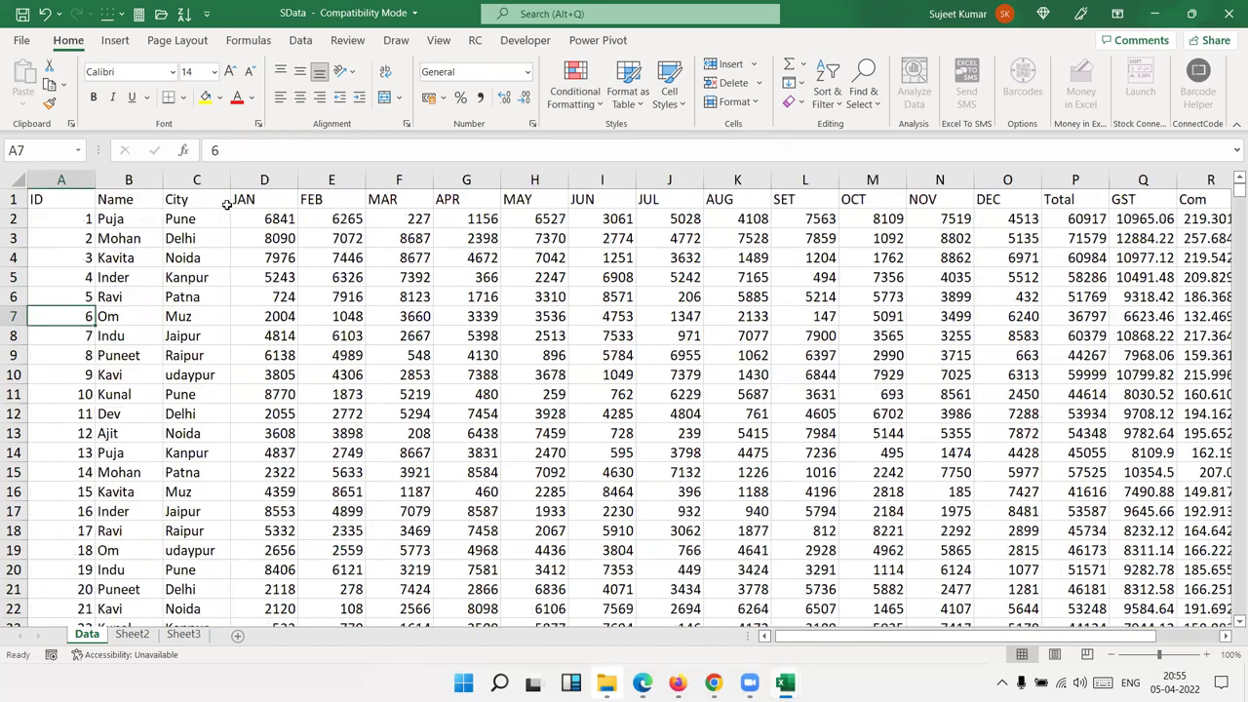
pyautogui.press('Up')
pyautogui.press('Up')
pyautogui.press('Up')
pyautogui.press('Up')
pyautogui.press('Up')
pyautogui.press('Right')
pyautogui.press('Right')
pyautogui.press('Right')
pyautogui.press('Right')
pyautogui.press('Right')
pyautogui.press('Right')
pyautogui.press('Right')
pyautogui.press('Right')
pyautogui.press('Right')
pyautogui.press('Right')
pyautogui.press('Left')
pyautogui.press('Right')
pyautogui.press('Left')
pyautogui.press('Left')
pyautogui.press('Left')
pyautogui.press('Right')
pyautogui.press('Right')
pyautogui.press('Left')
pyautogui.press('Left')
pyautogui.press('Left')
pyautogui.press('Left')
pyautogui.press('Left')
pyautogui.press('Left')
pyautogui.press('Left')
pyautogui.press('Right')
pyautogui.press('Right')
pyautogui.press('Right')
pyautogui.press('Right')
pyautogui.press('Right')
pyautogui.press('Right')
pyautogui.press('Right')
pyautogui.press('Left')
pyautogui.press('Left')
pyautogui.press('Left')
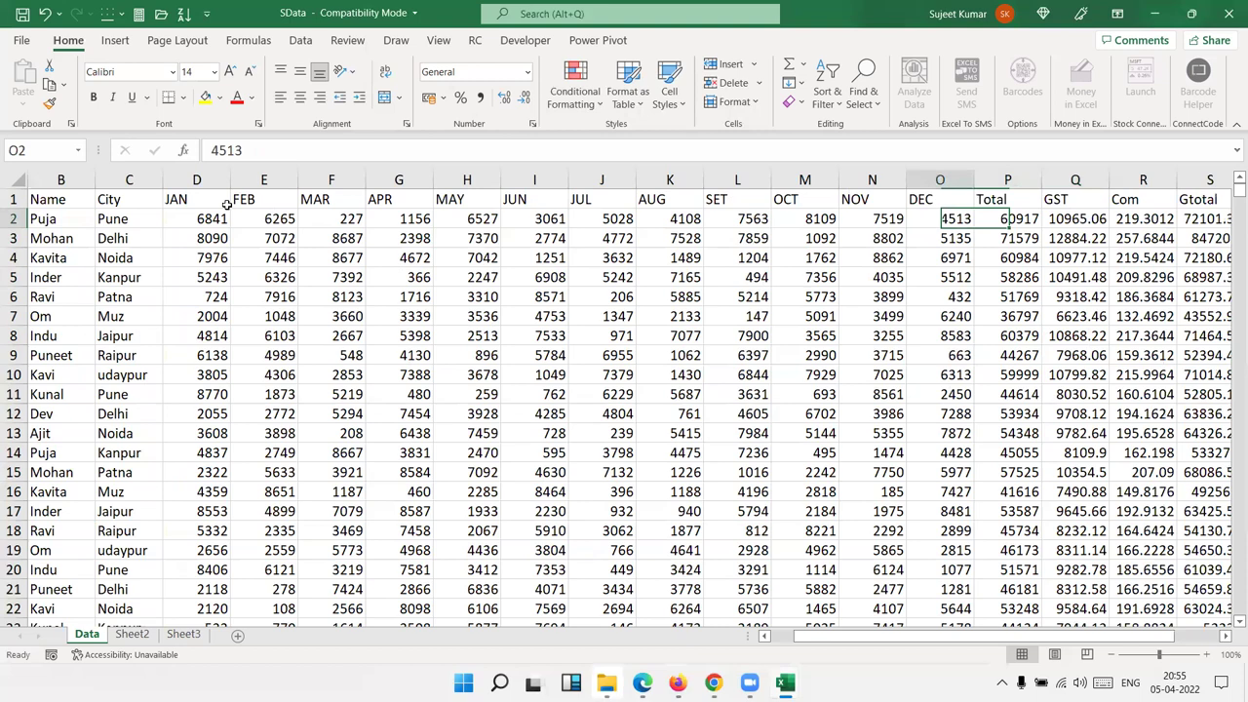
pyautogui.press('Left')
pyautogui.press('Left')
pyautogui.press('Left')
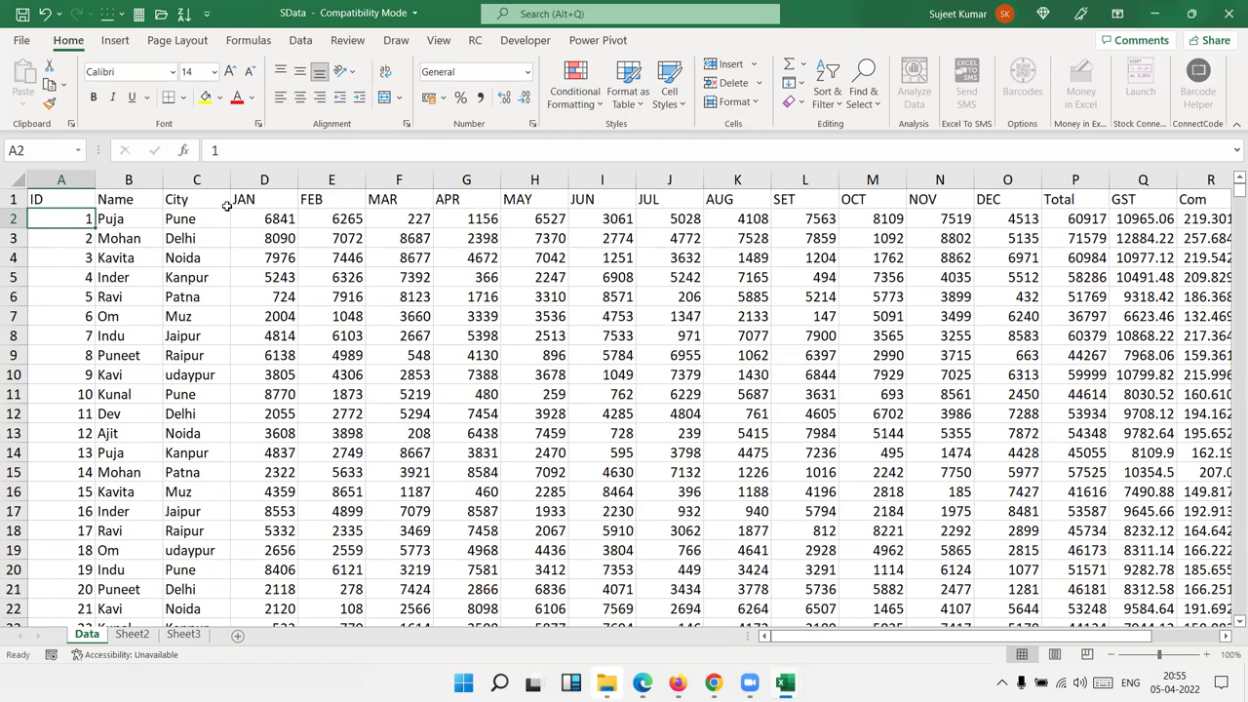
# - Start a formula-based rule for A2 with the formula $s2<50000
pyautogui.click(561, 111)
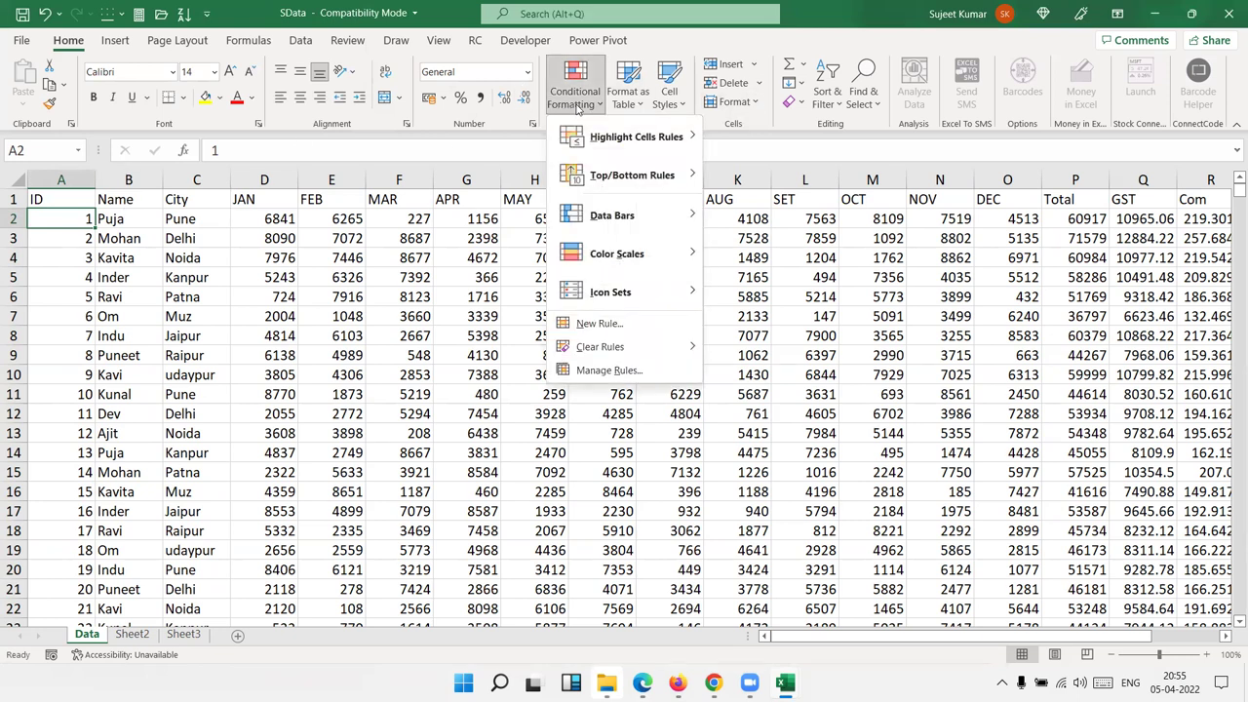
pyautogui.click(626, 322)
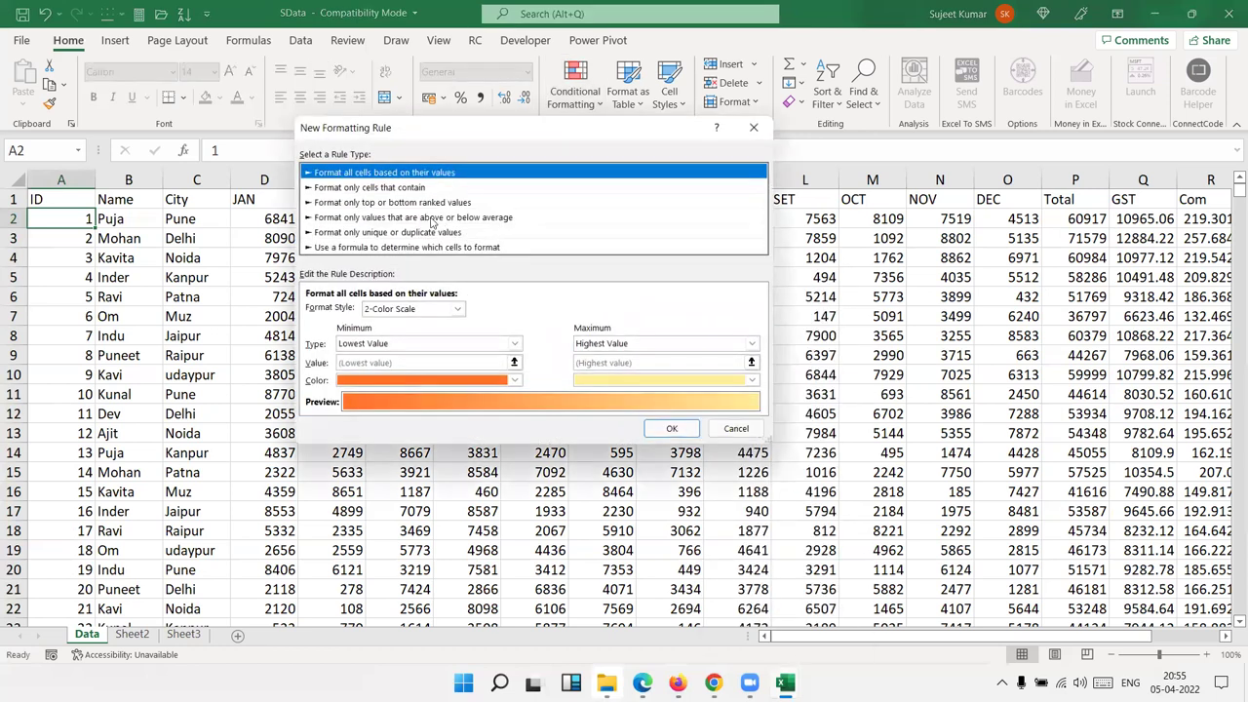
pyautogui.click(410, 232)
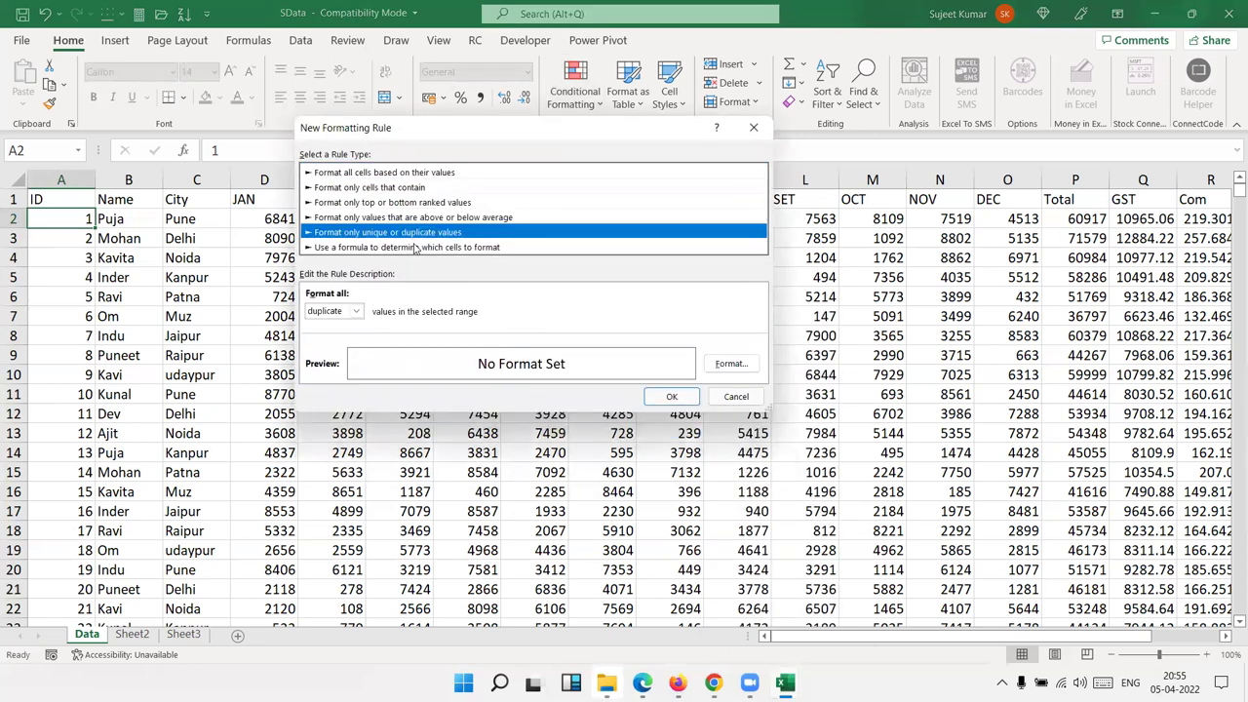
pyautogui.click(412, 245)
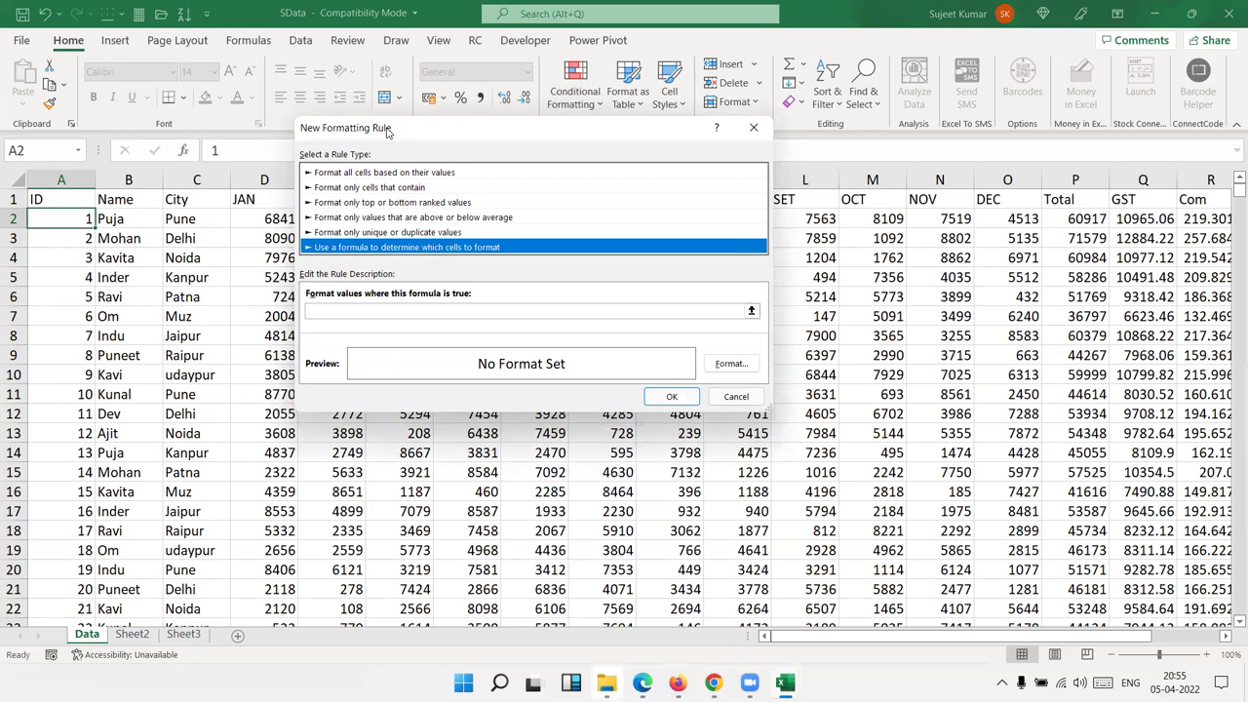
pyautogui.moveTo(387, 131); pyautogui.dragTo(524, 249)
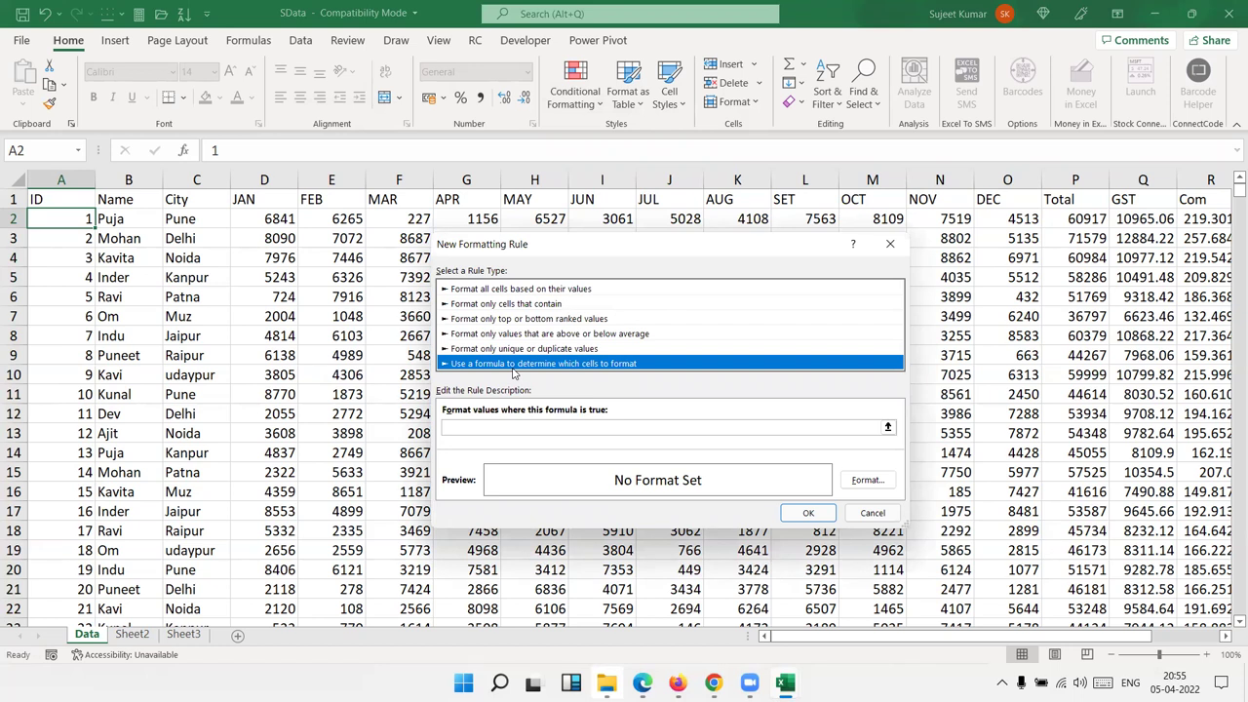
pyautogui.click(497, 426)
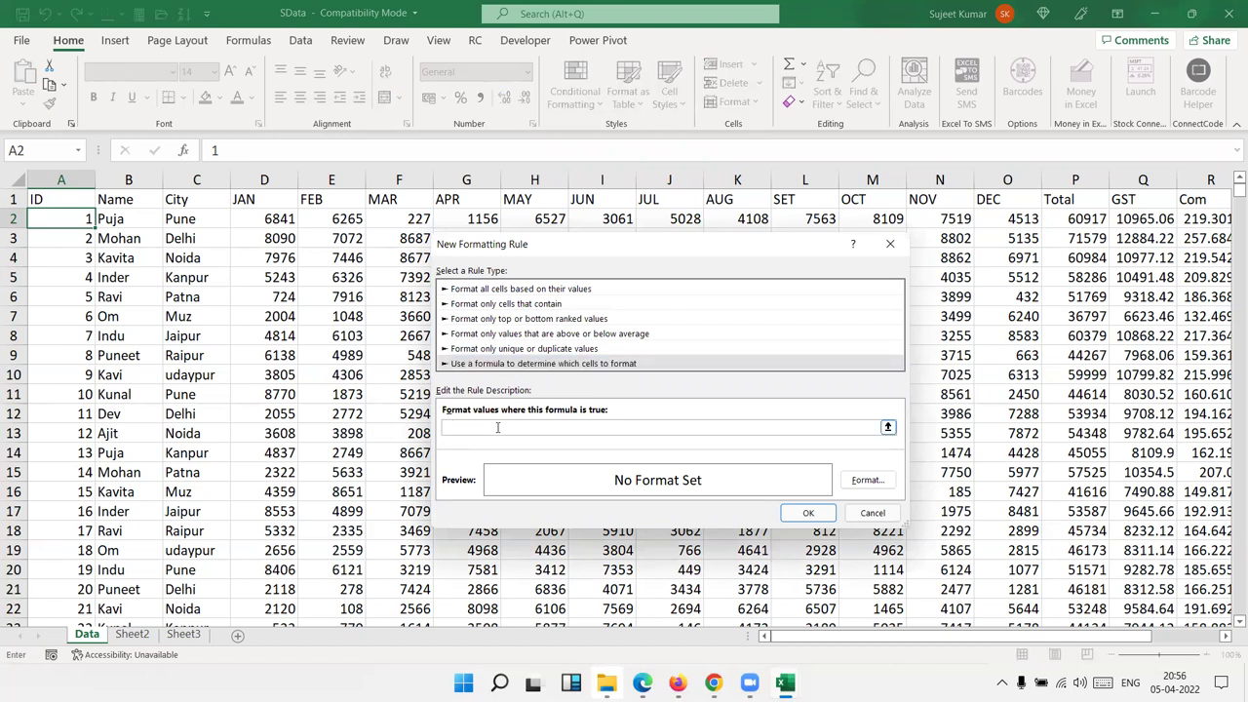
pyautogui.write('=s2')
pyautogui.write('>5')
pyautogui.press('BackSpace')
pyautogui.write('<500000')
pyautogui.press('BackSpace')
pyautogui.click(450, 427)
pyautogui.write('$')
# - Give the rule a yellow fill and save it
pyautogui.click(863, 480)
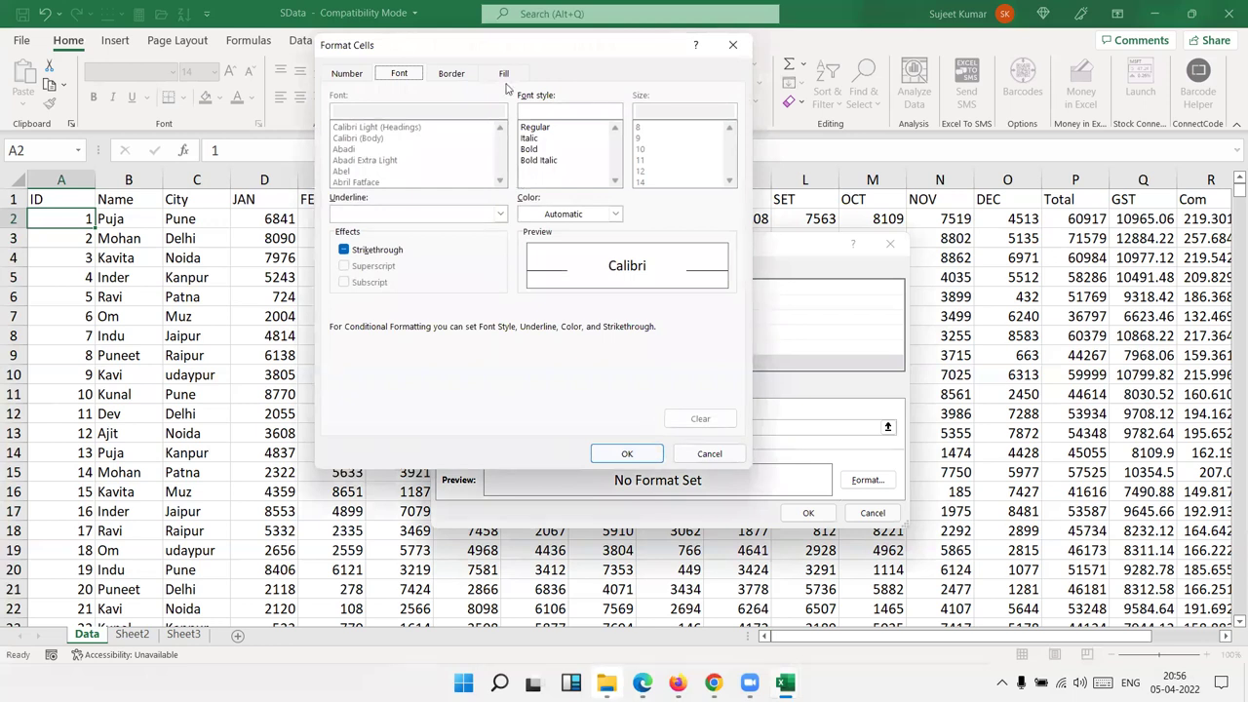
pyautogui.click(506, 76)
pyautogui.click(388, 227)
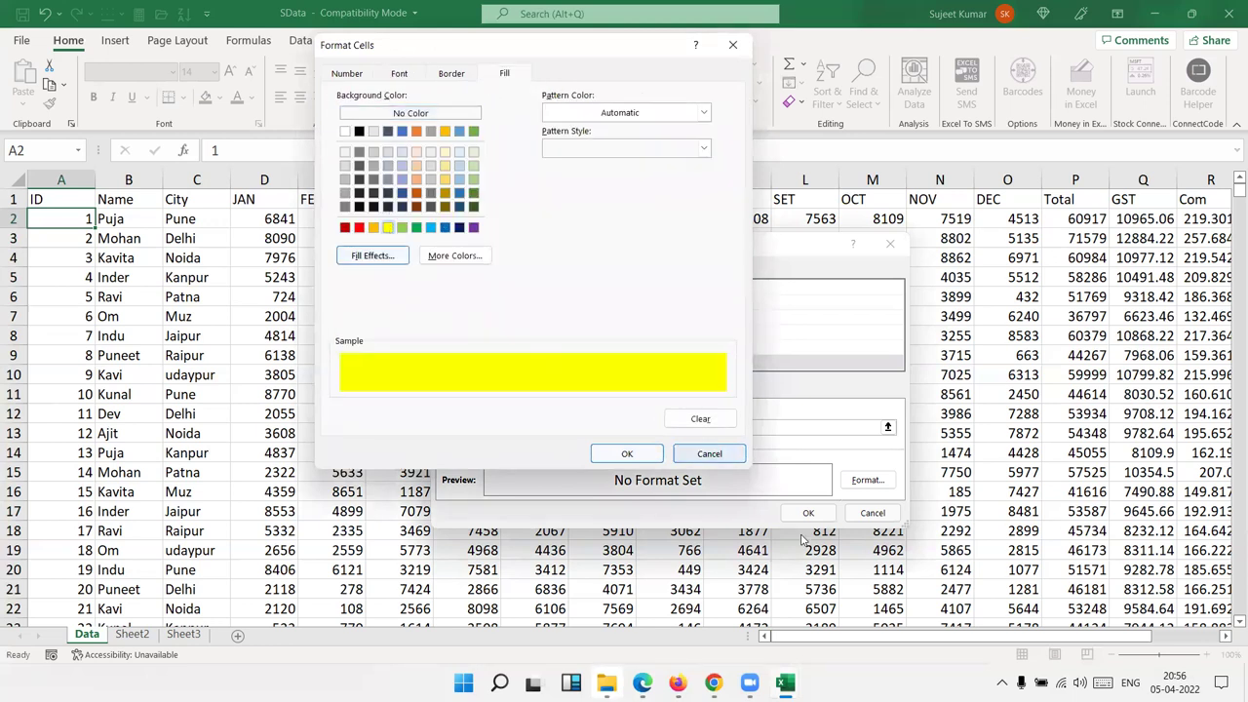
pyautogui.click(627, 453)
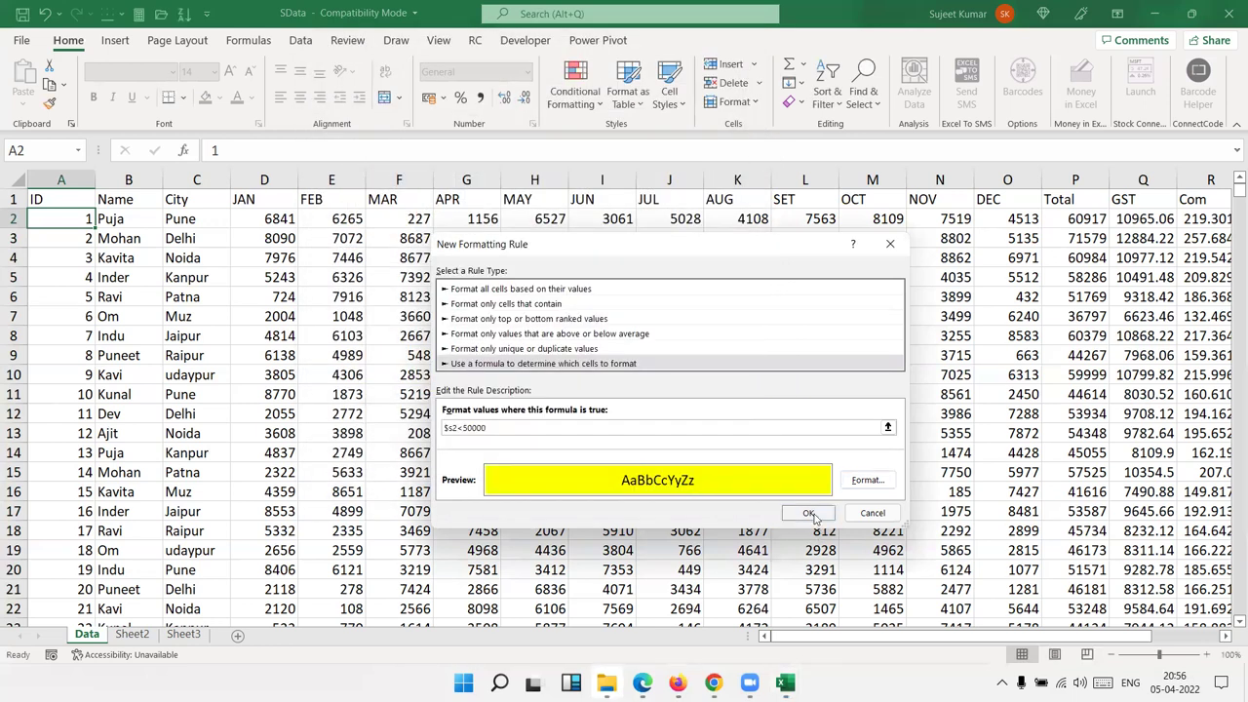
pyautogui.click(808, 513)
# - Format-paint A2's highlighting rule across the whole sales table
pyautogui.click(49, 103)
pyautogui.moveTo(76, 209); pyautogui.dragTo(1214, 604)
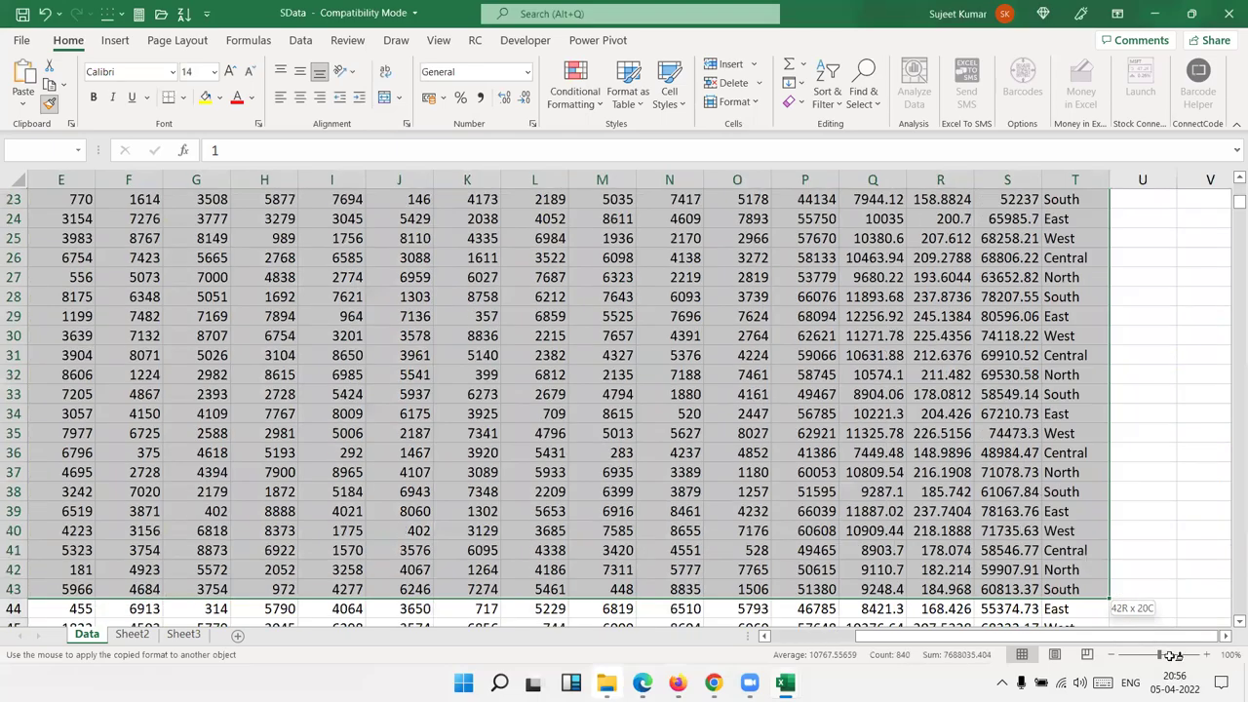
pyautogui.moveTo(1214, 604)
pyautogui.mouseDown()
pyautogui.moveTo(1041, 671)
pyautogui.moveTo(1058, 651)
pyautogui.mouseUp()
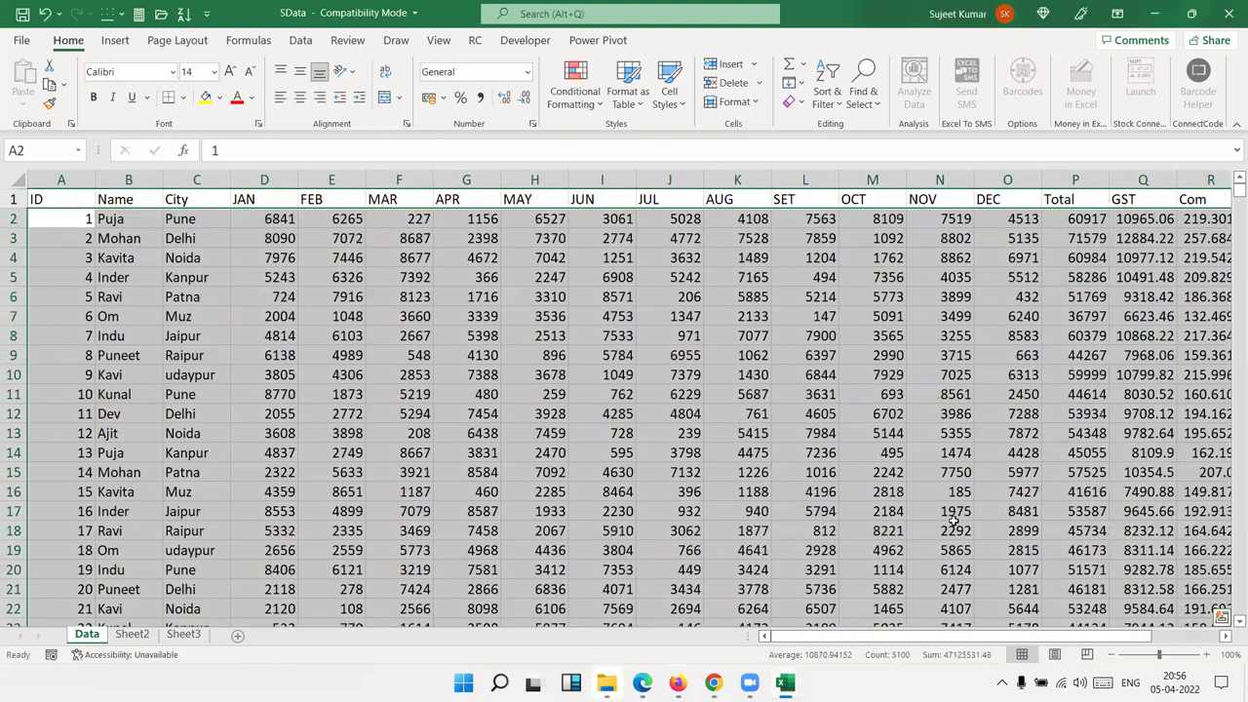
# - Check the Gtotal values in column S down to row 7 for yellow highlights
pyautogui.press('Right')
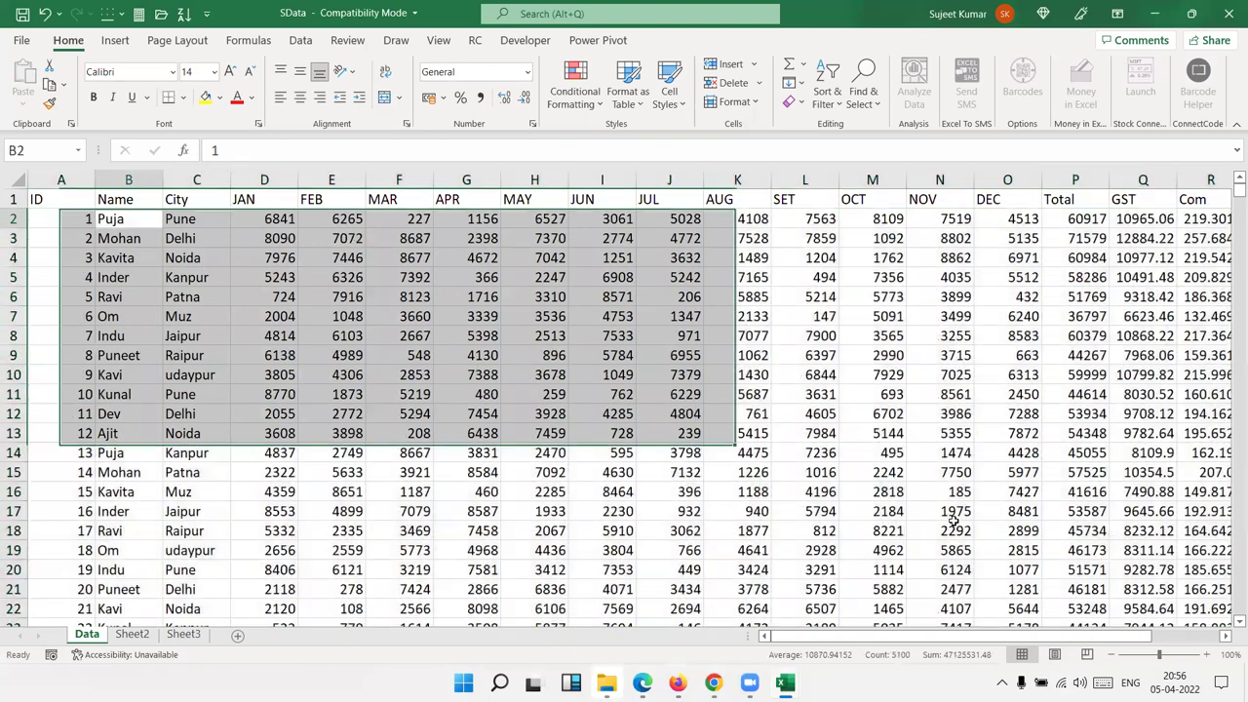
pyautogui.press('Right')
pyautogui.press('Right')
pyautogui.press('Right')
pyautogui.press('Right')
pyautogui.press('Right')
pyautogui.press('Right')
pyautogui.press('Right')
pyautogui.press('Right')
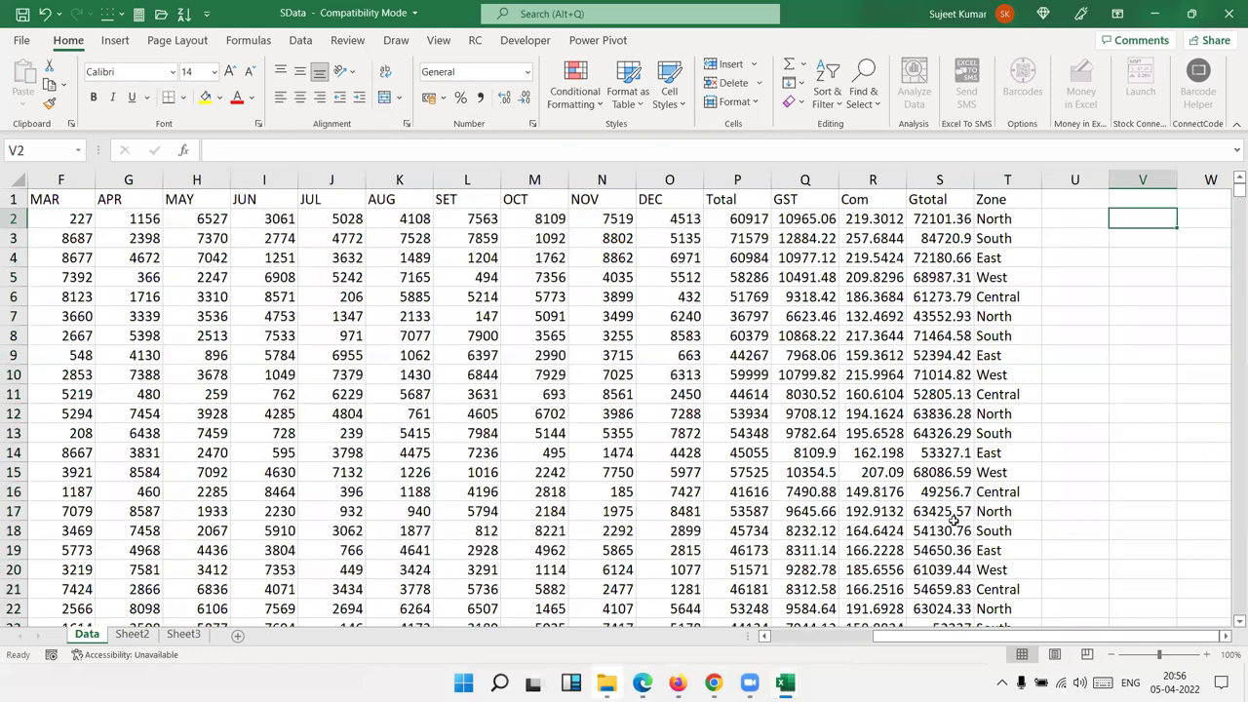
pyautogui.press('Left')
pyautogui.press('Left')
pyautogui.press('Left')
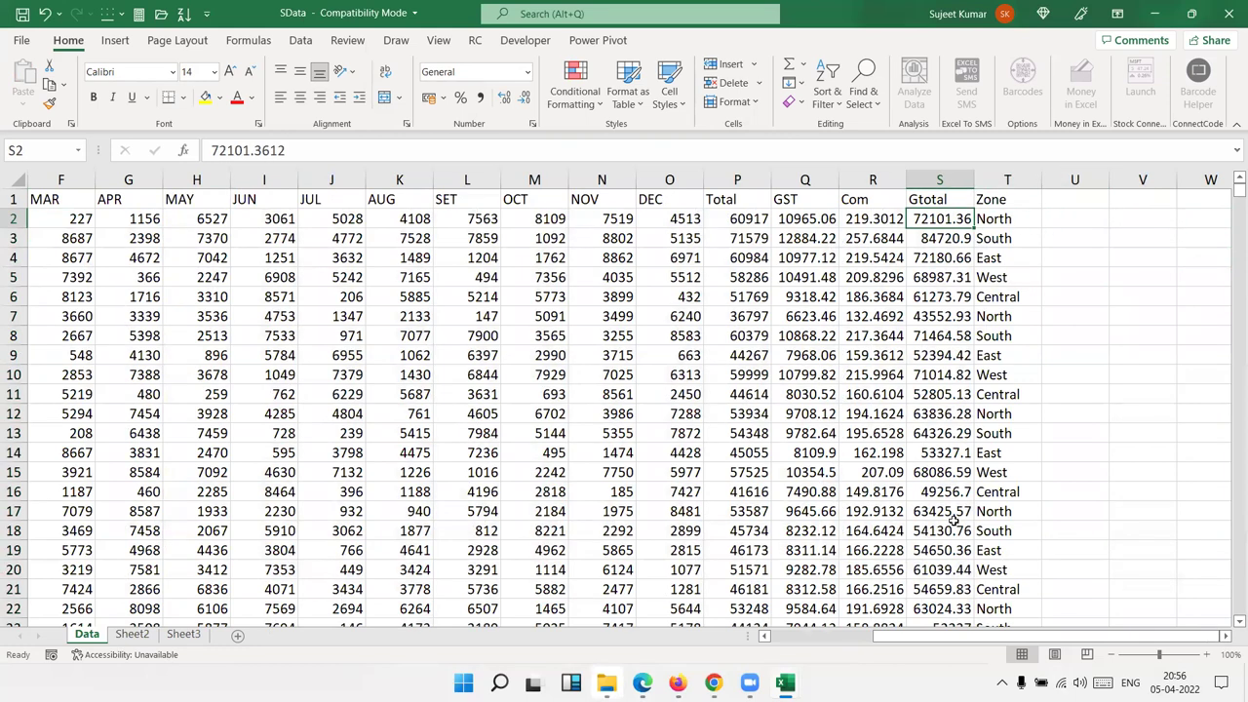
pyautogui.press('Down')
pyautogui.press('Down')
pyautogui.press('Down')
pyautogui.press('Down')
pyautogui.press('Down')
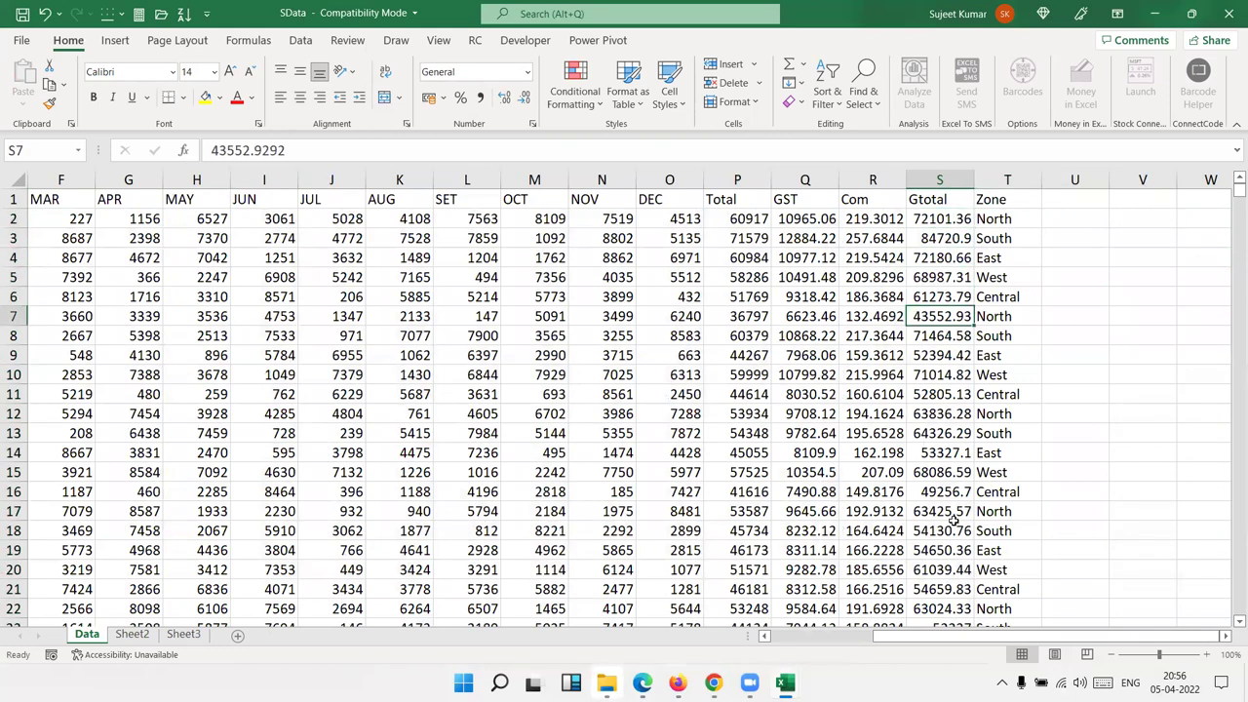
pyautogui.press('Up')
pyautogui.press('Up')
pyautogui.press('Up')
pyautogui.press('Up')
pyautogui.press('Down')
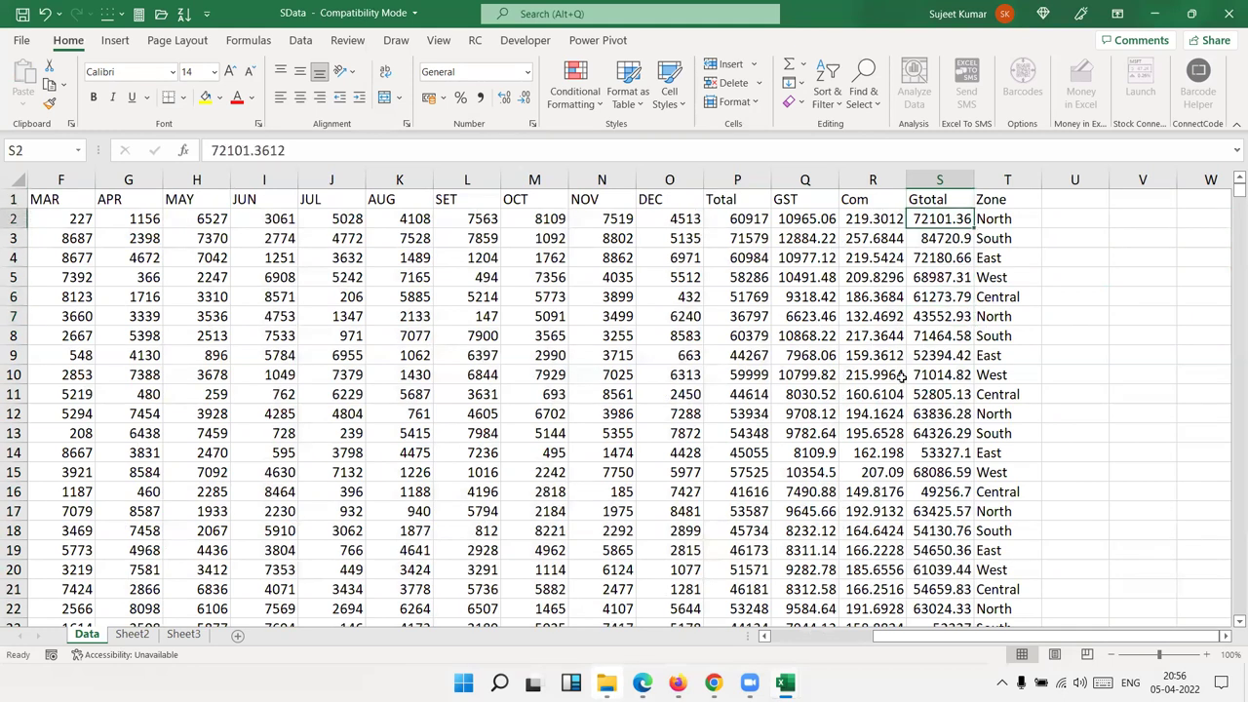
# - Strip the quotation marks from the Gtotal rule so it reads =$S2<50000, and apply it
pyautogui.click(575, 89)
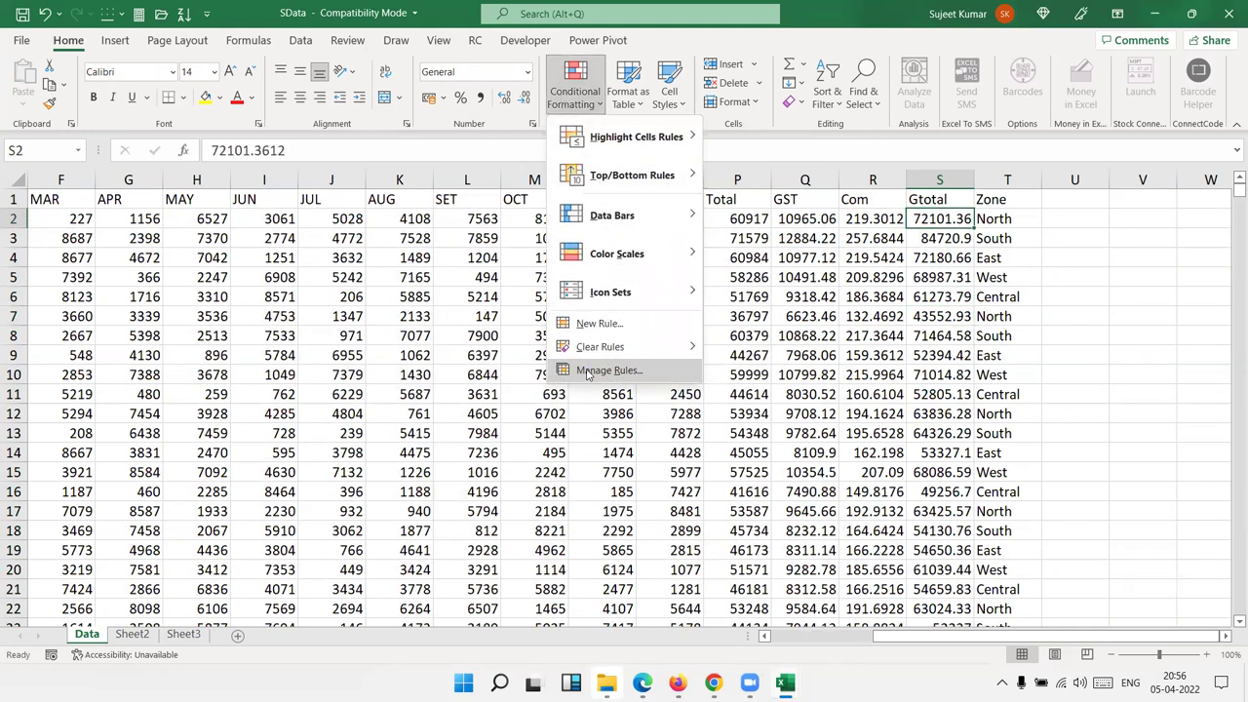
pyautogui.click(588, 371)
pyautogui.doubleClick(490, 365)
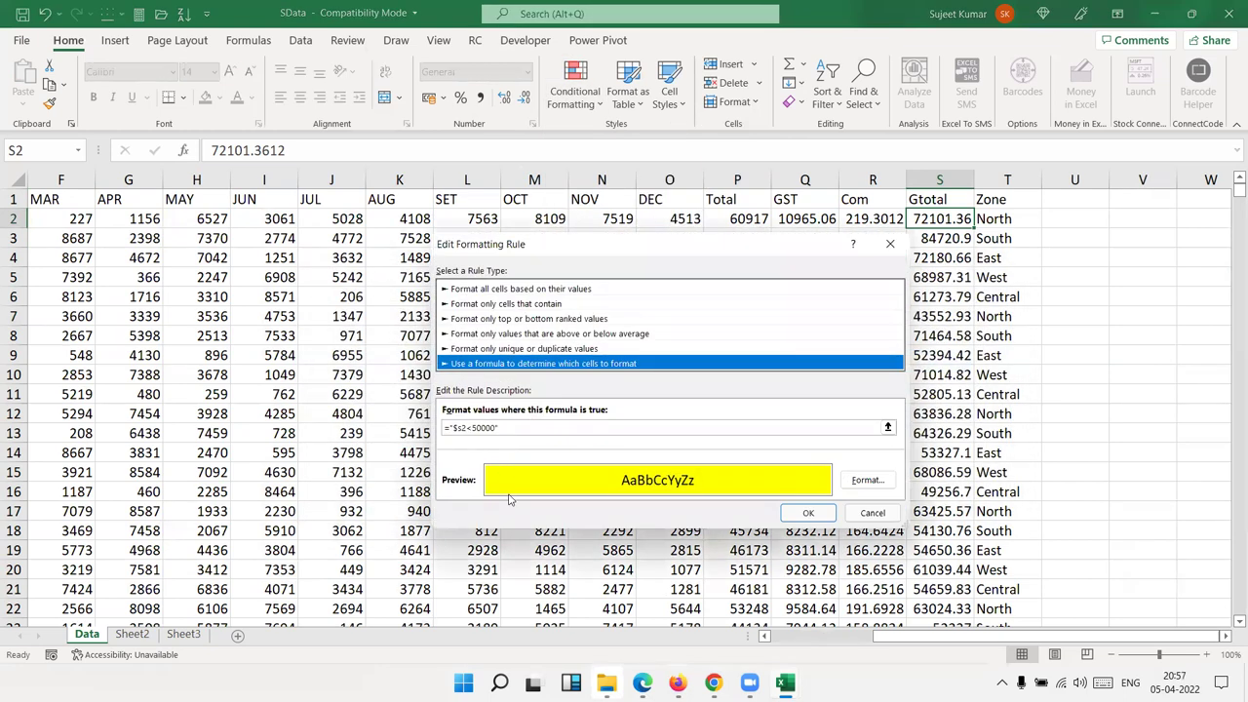
pyautogui.click(452, 433)
pyautogui.click(453, 434)
pyautogui.press('Delete')
pyautogui.click(511, 432)
pyautogui.press('BackSpace')
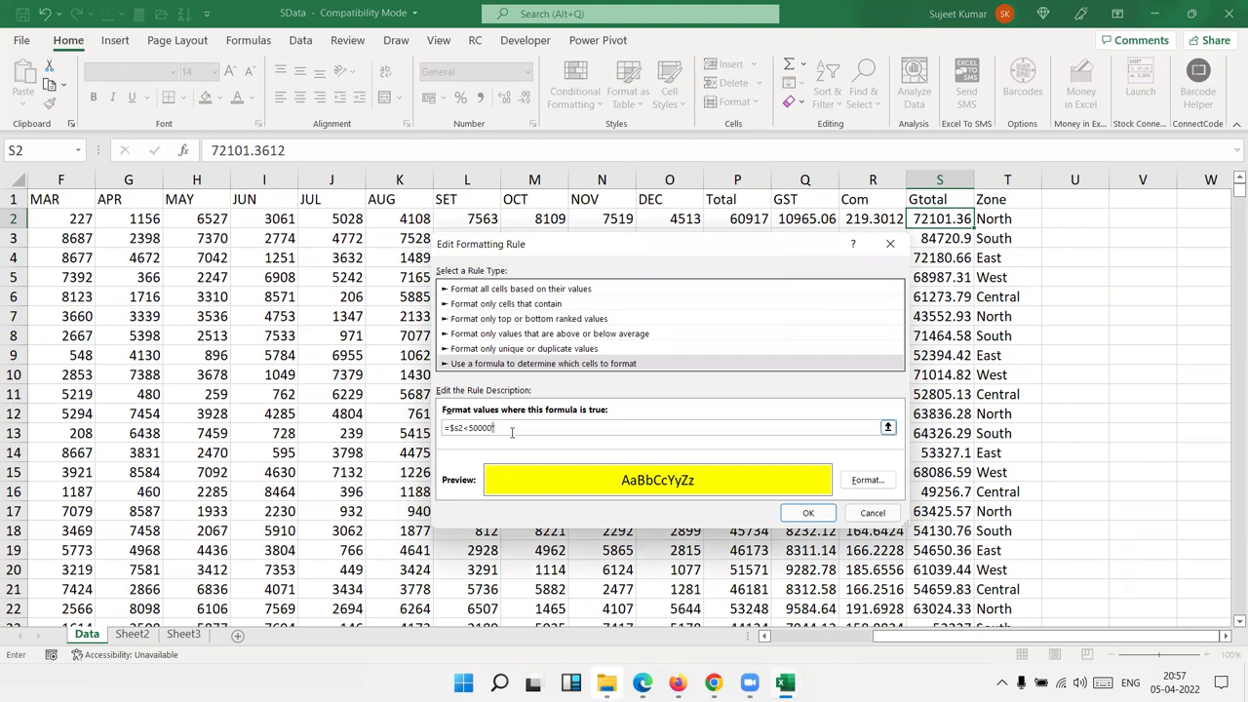
pyautogui.click(811, 519)
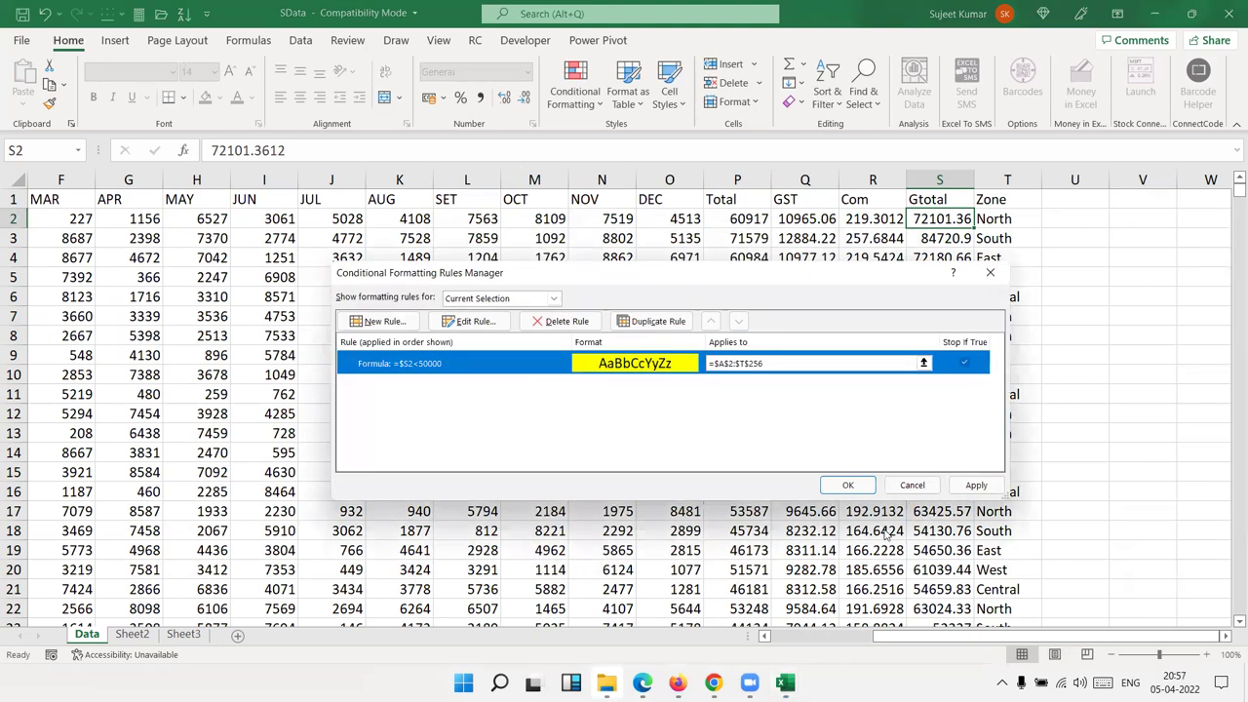
pyautogui.click(976, 489)
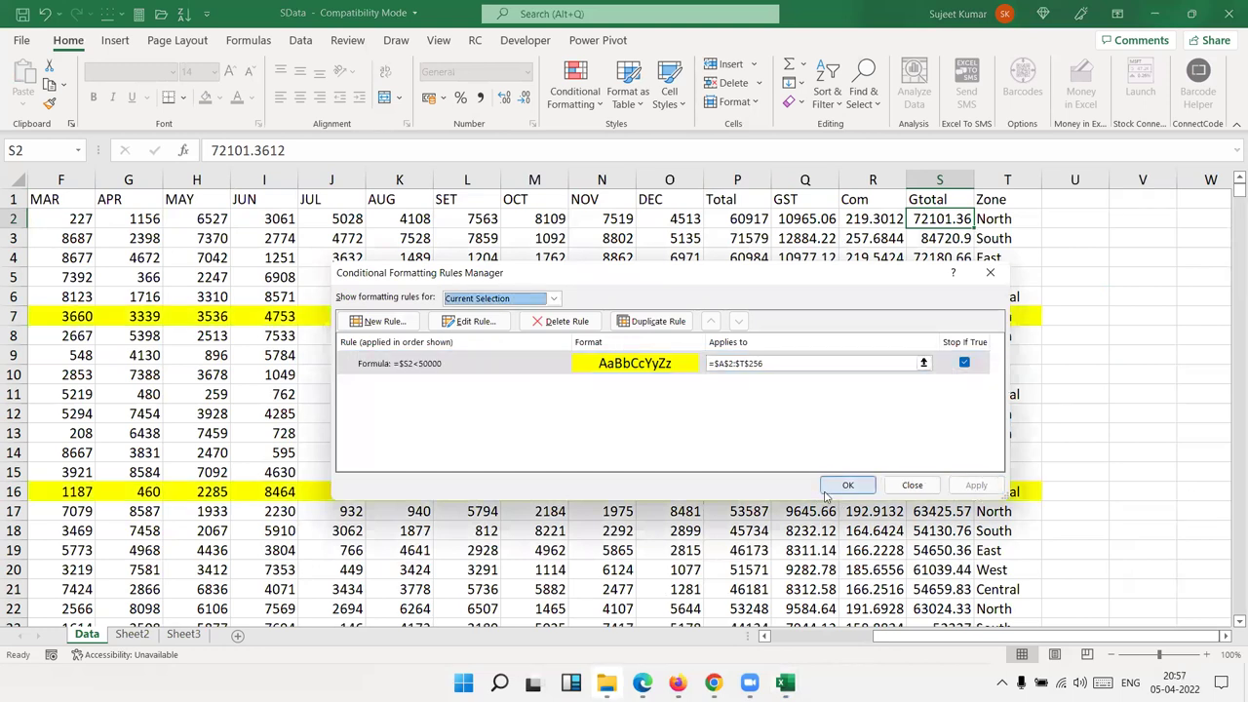
pyautogui.click(845, 487)
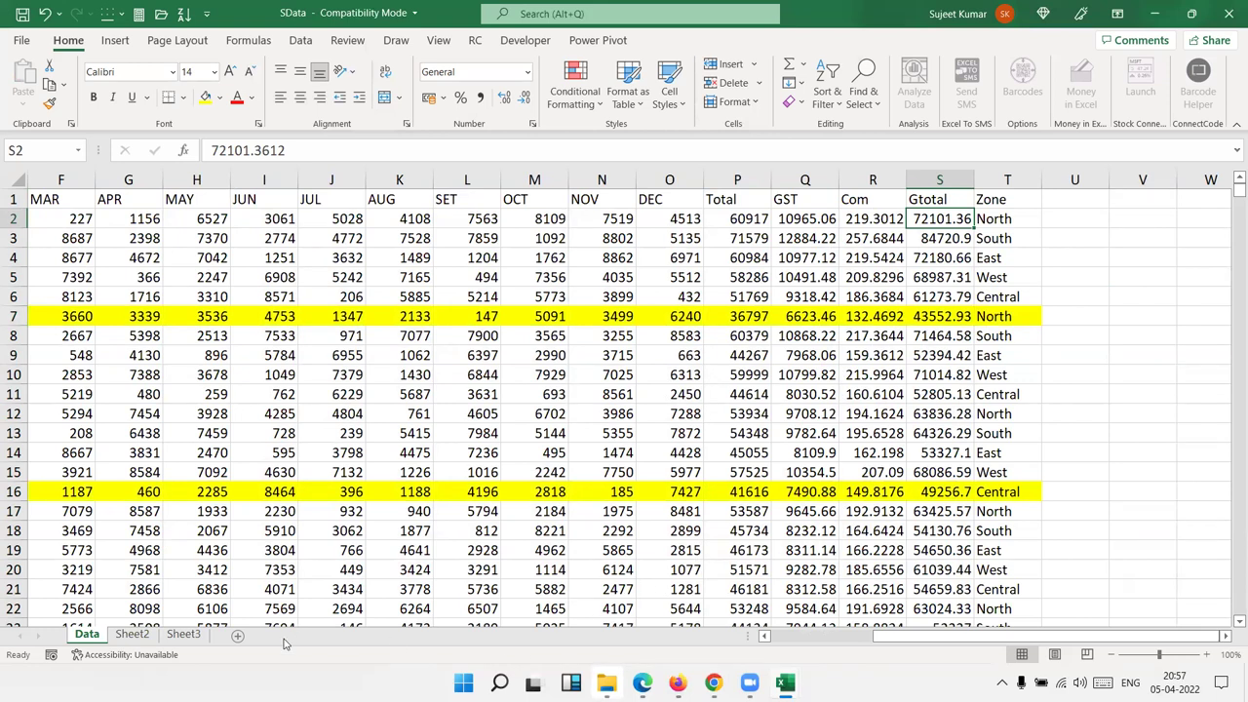
# - On Sheet3, enter the header Amt in A1 and 5125, 1252, 652 in A2:A4
pyautogui.click(136, 634)
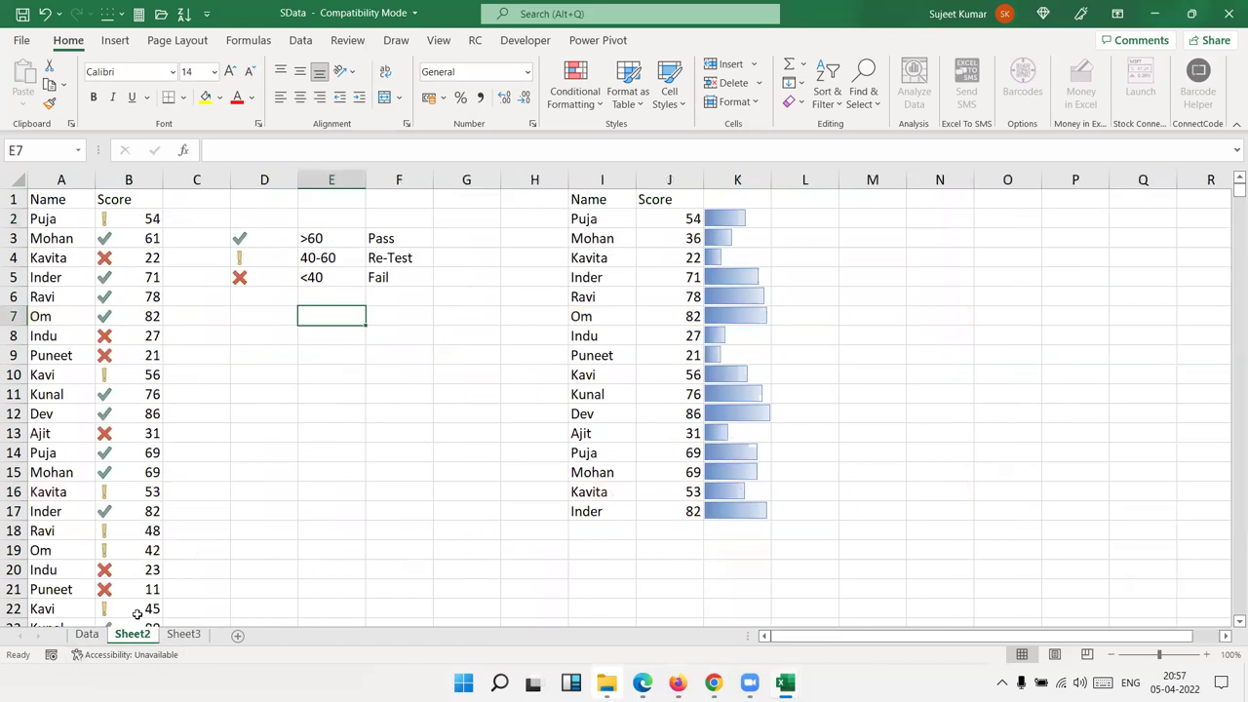
pyautogui.click(183, 635)
pyautogui.keyDown('ctrl'); pyautogui.scroll(5, 83, 211); pyautogui.keyUp('ctrl')
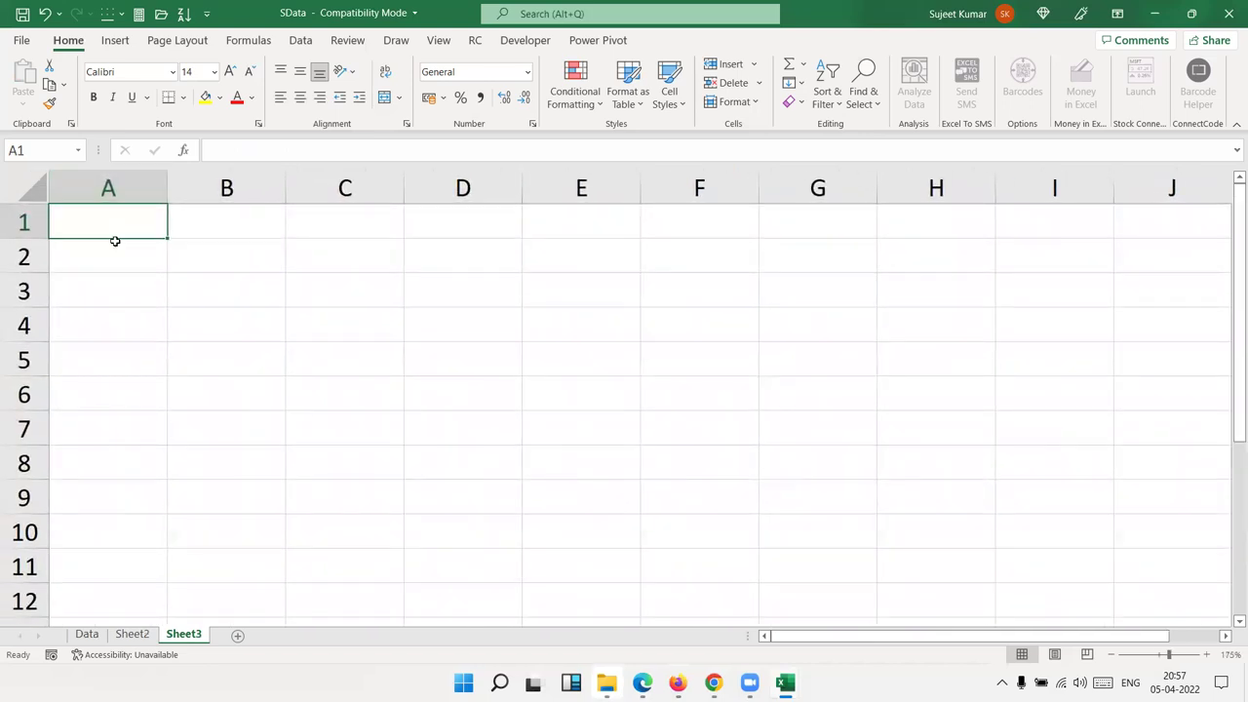
pyautogui.write('Amt')
pyautogui.press('Return')
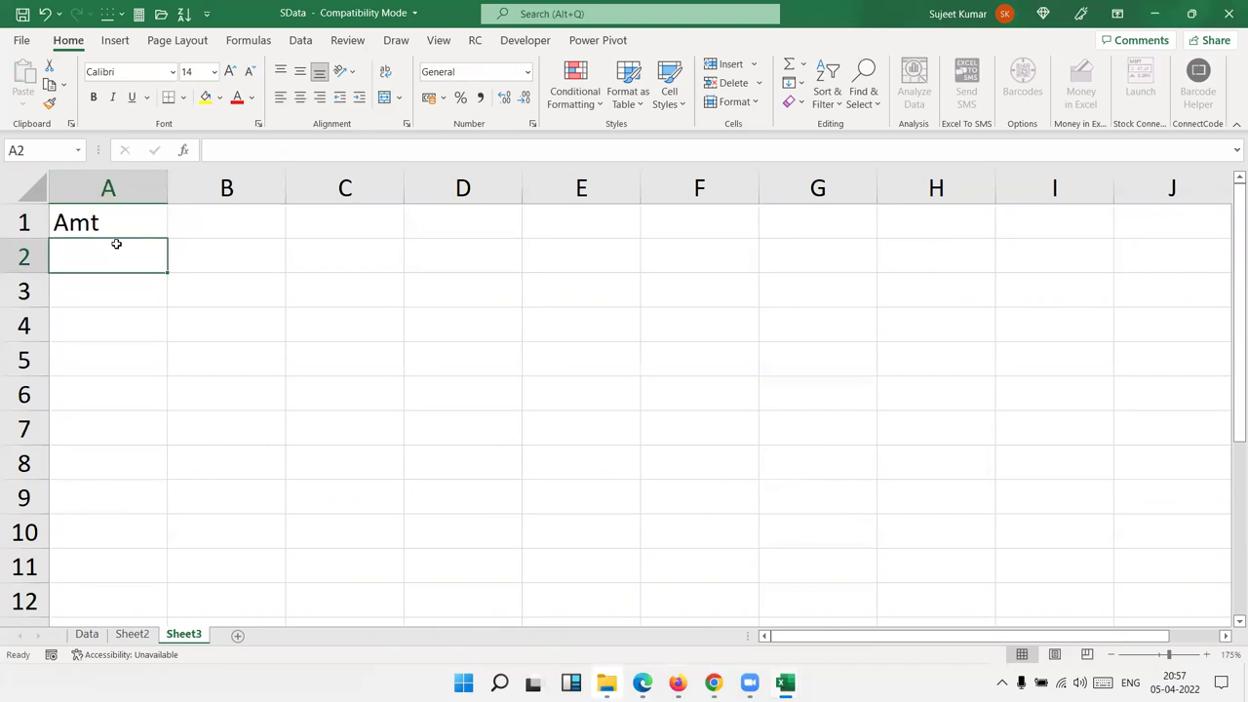
pyautogui.write('5125')
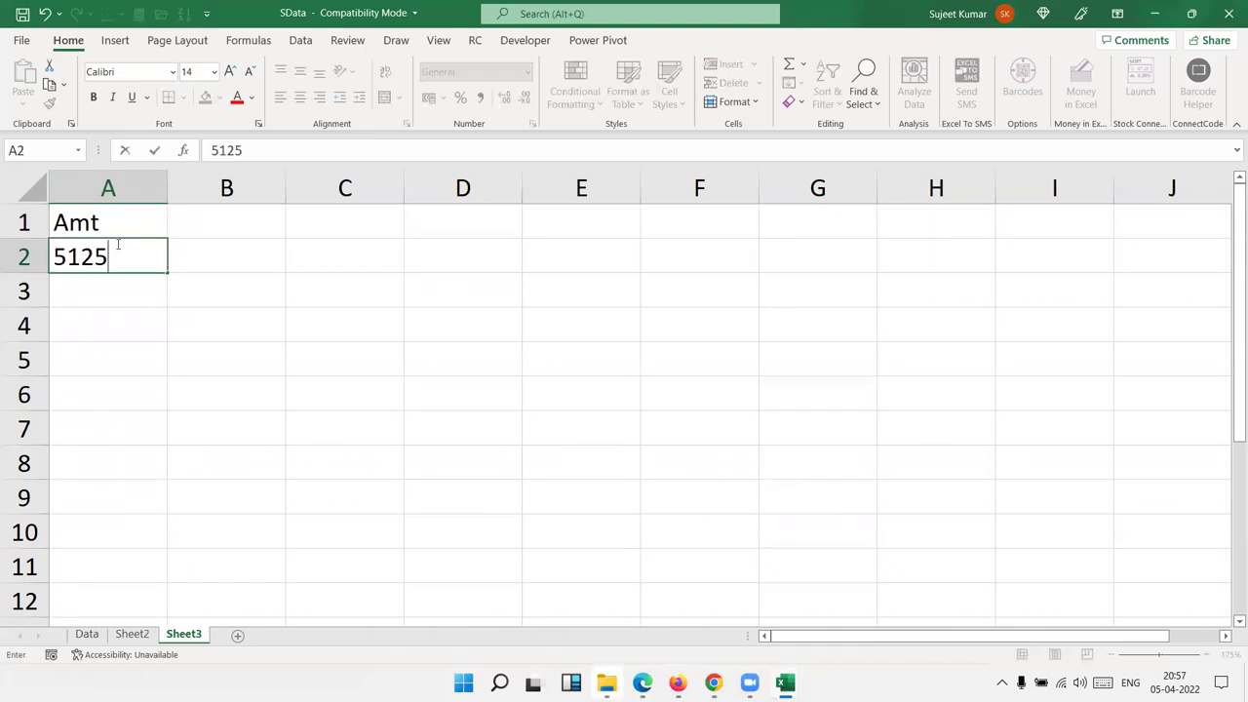
pyautogui.press('Return')
pyautogui.write('1252')
pyautogui.press('Return')
pyautogui.write('652')
pyautogui.press('Return')
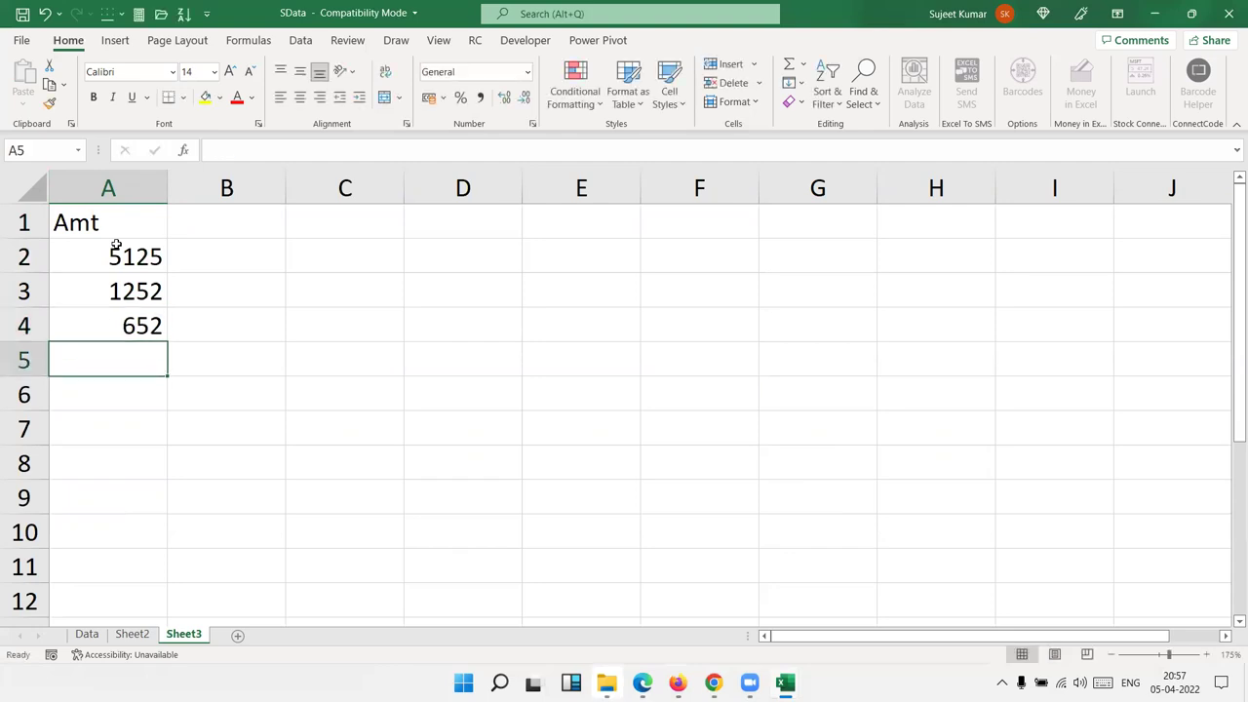
pyautogui.press('Up')
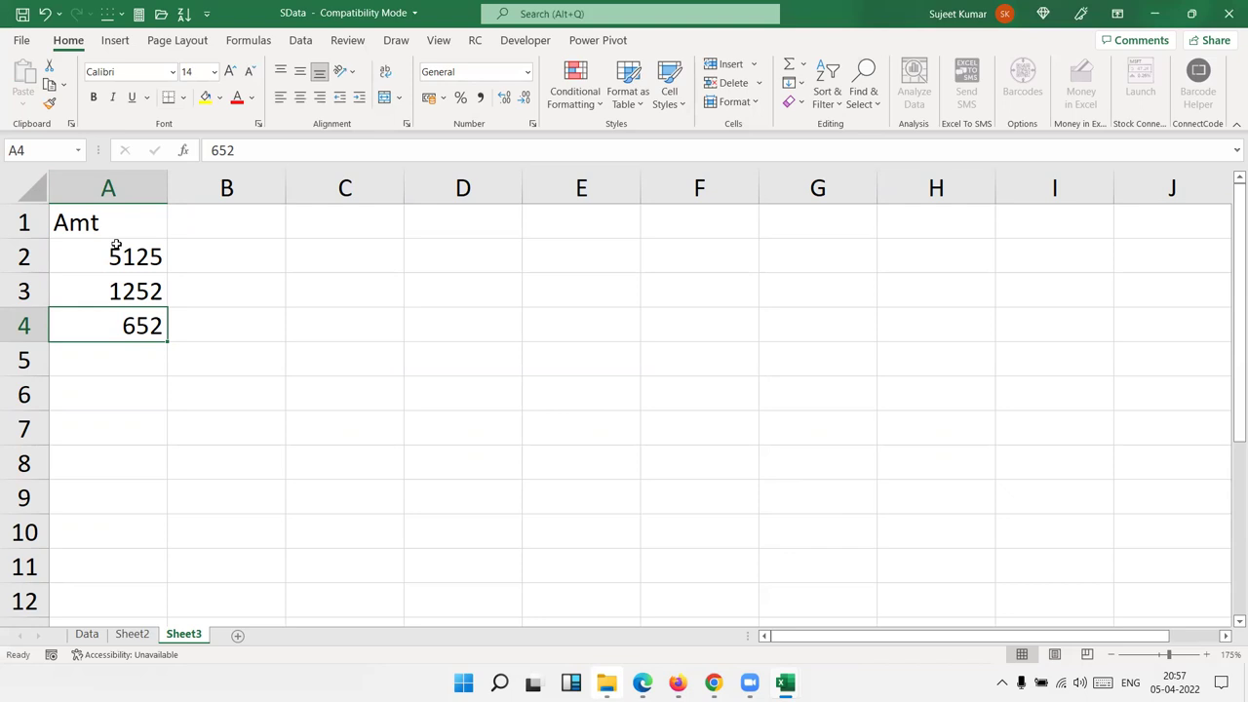
pyautogui.click(207, 244)
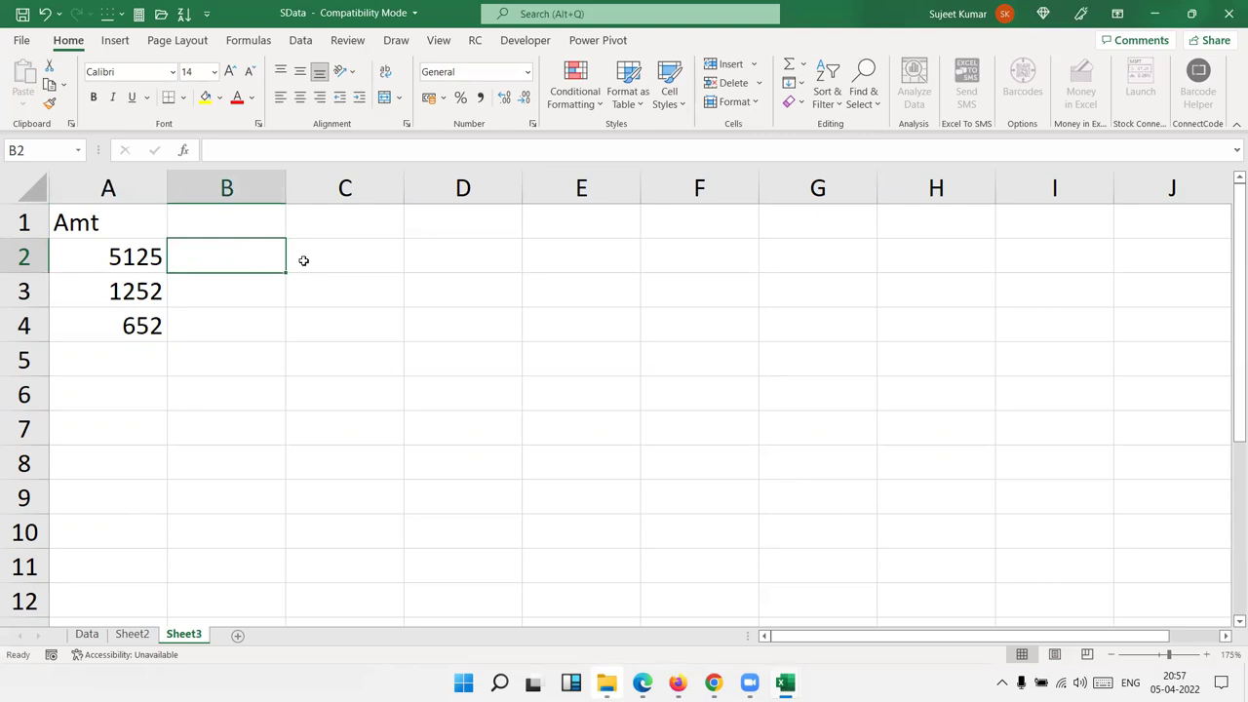
# - Enter =ISTEXT(A2) in cell B2
pyautogui.write('=is')
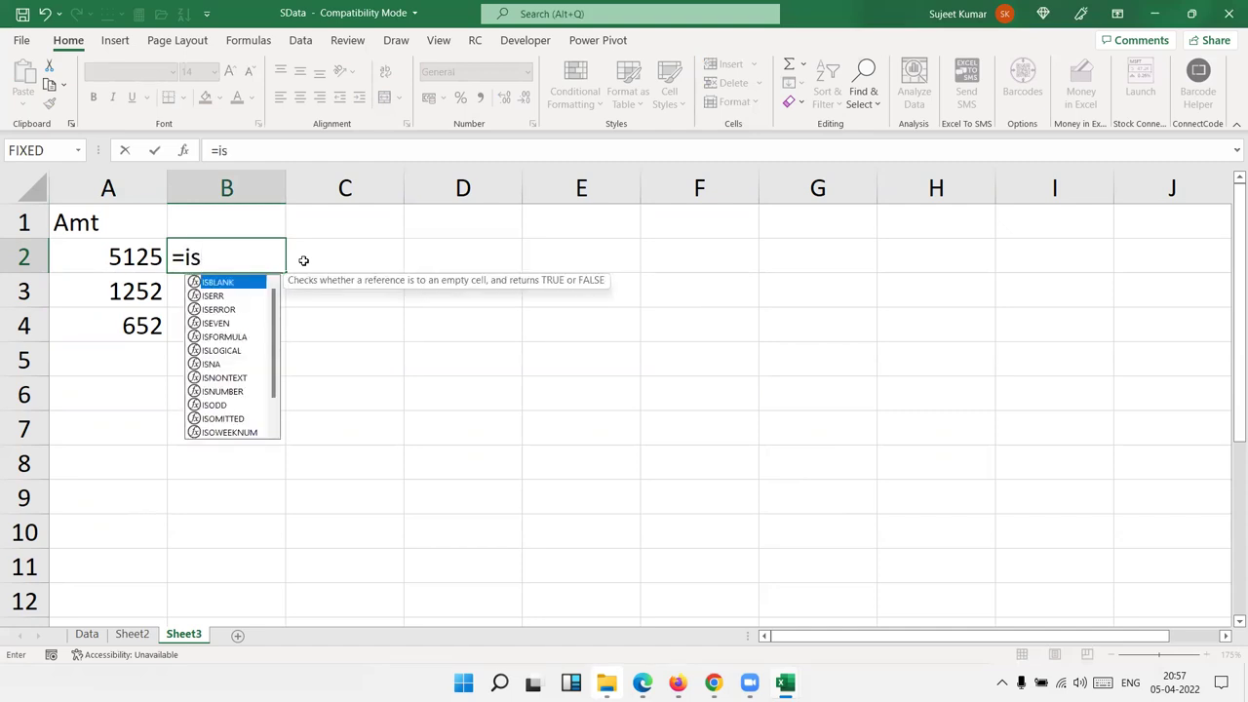
pyautogui.write('t')
pyautogui.press('Tab')
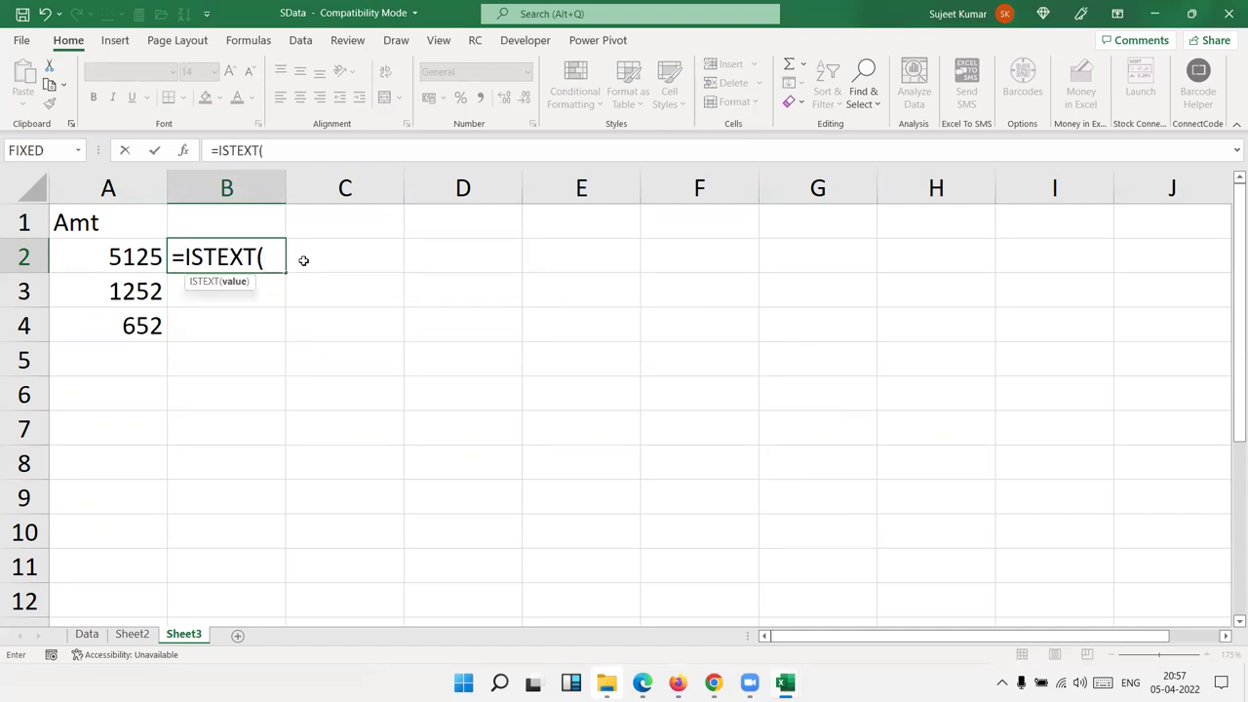
pyautogui.click(125, 262)
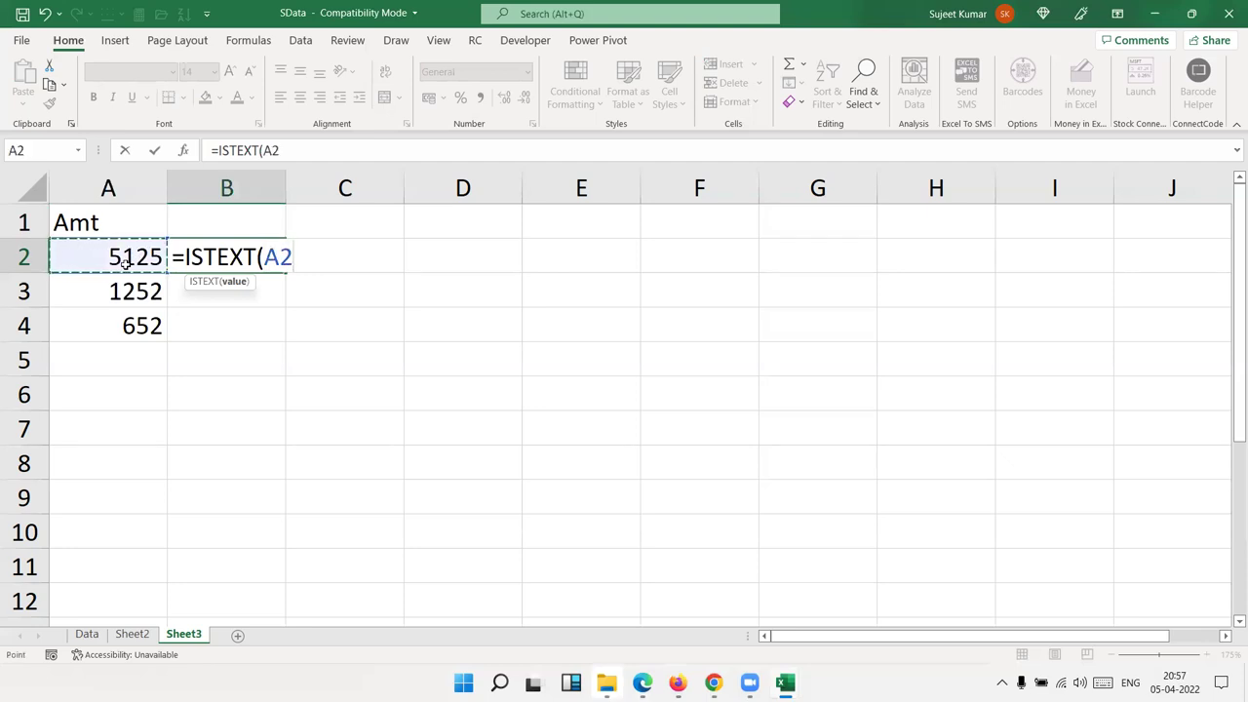
pyautogui.press('Return')
pyautogui.press('Up')
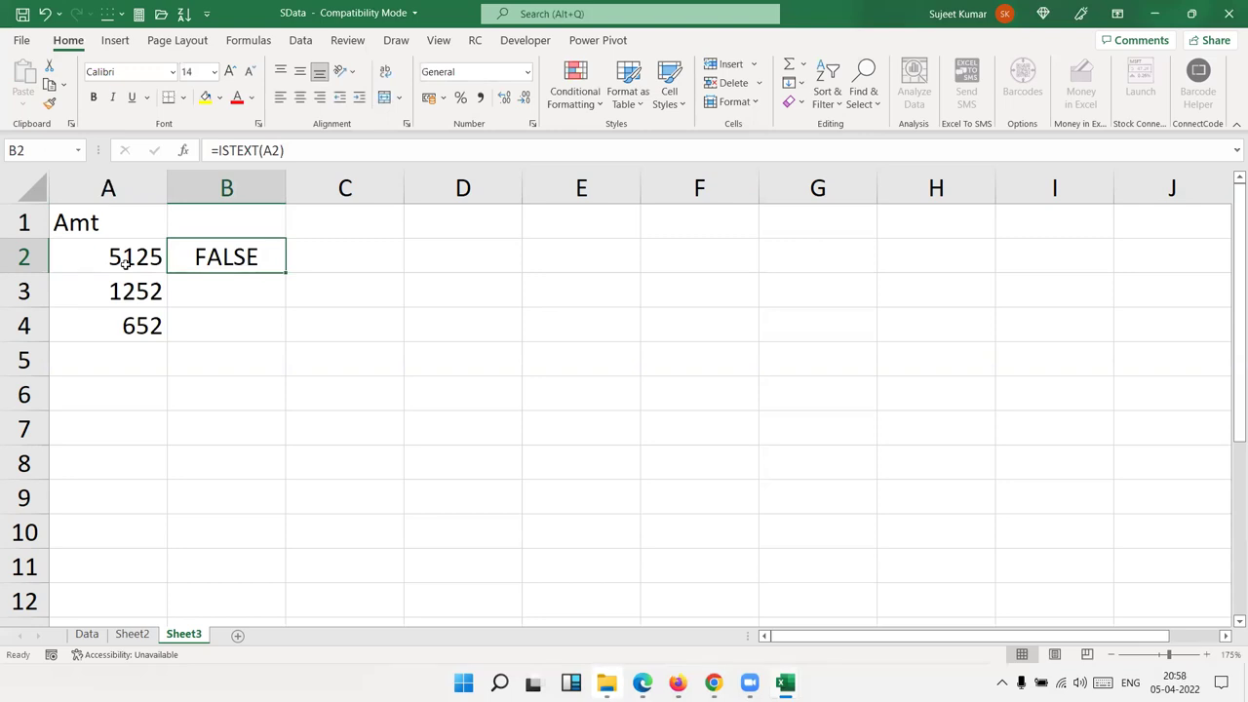
# - Test the check by typing qwe into A2, then undo the entry
pyautogui.click(124, 261)
pyautogui.write('qwe')
pyautogui.press('Return')
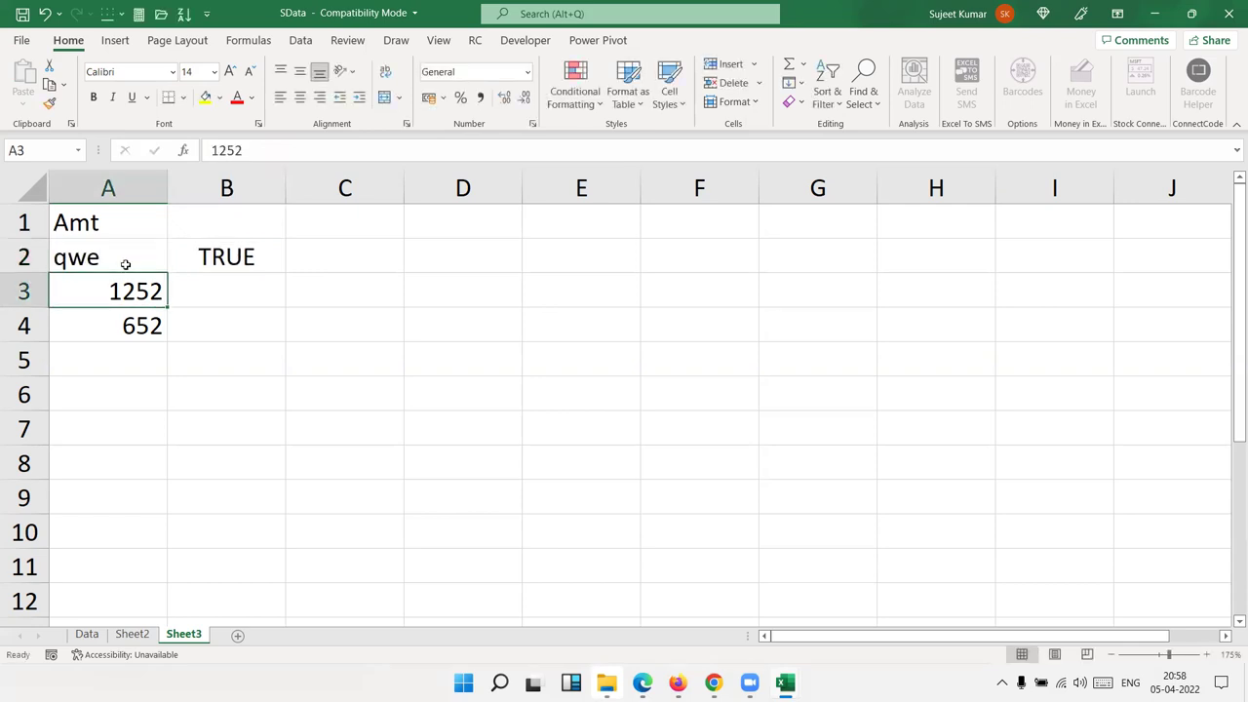
pyautogui.press('Right')
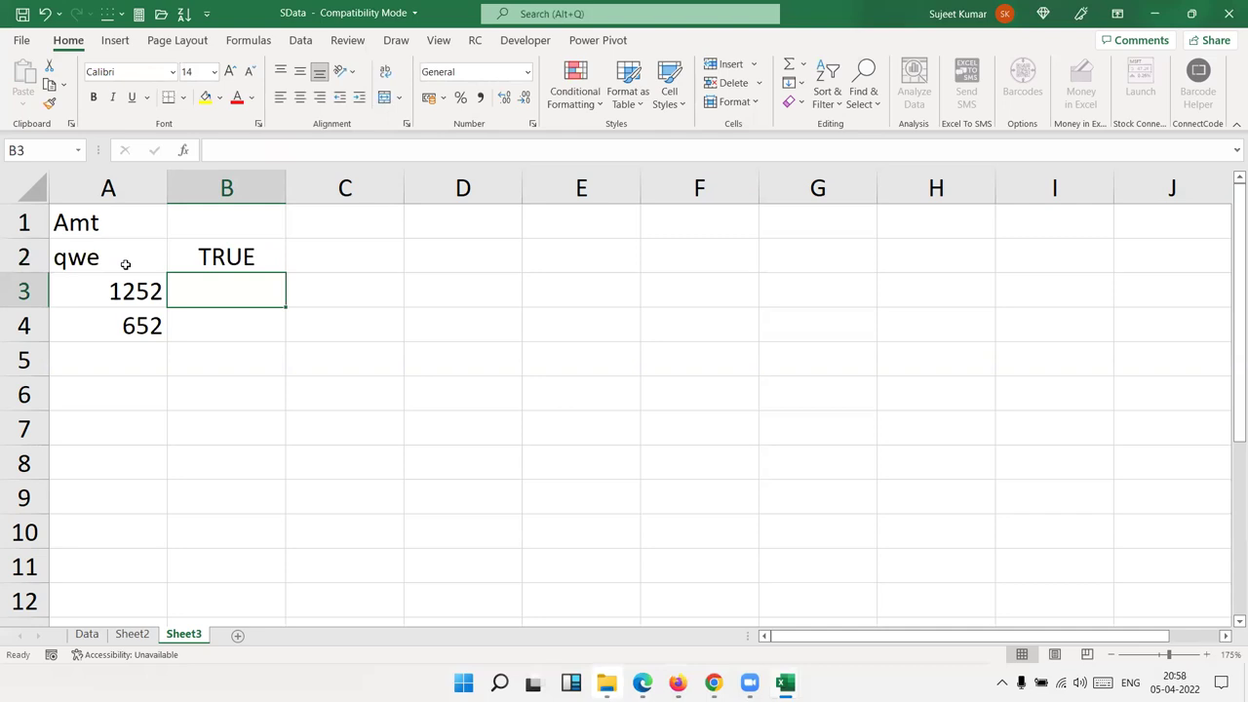
pyautogui.hotkey('ctrl', 'z')
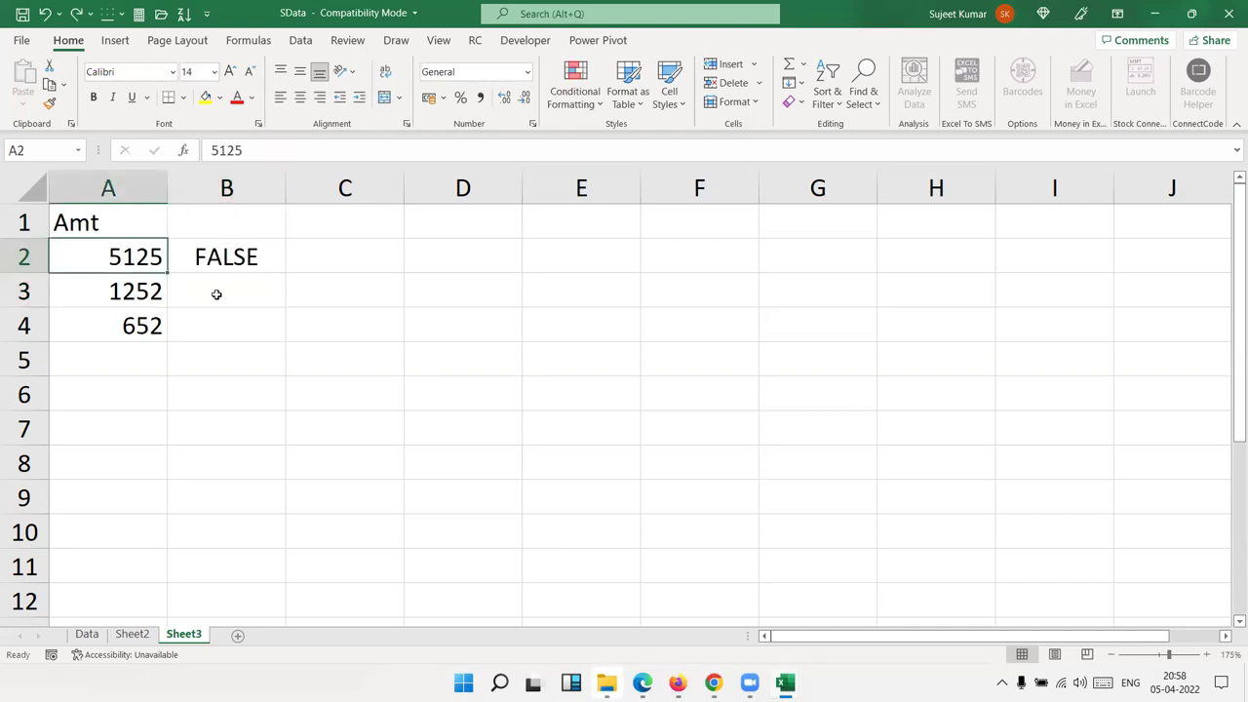
# - Create a formula rule =istext(A2) on A2 with a yellow fill
pyautogui.click(576, 87)
pyautogui.moveTo(599, 346)
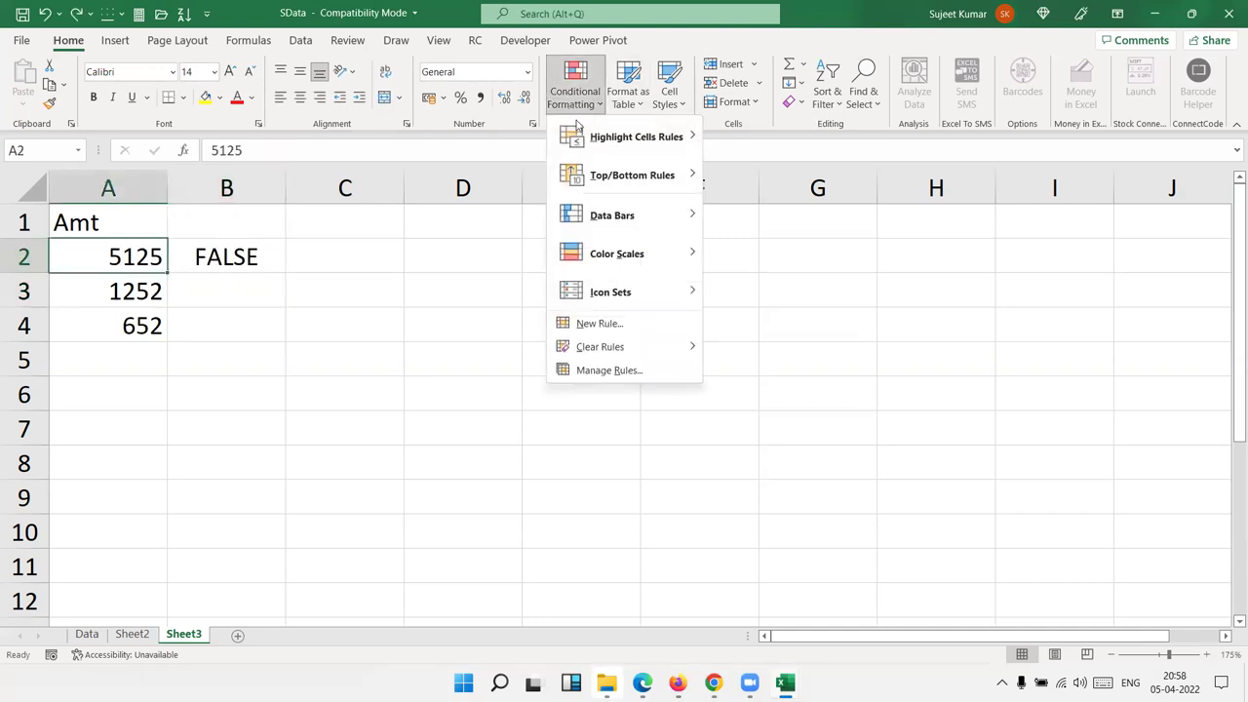
pyautogui.click(581, 332)
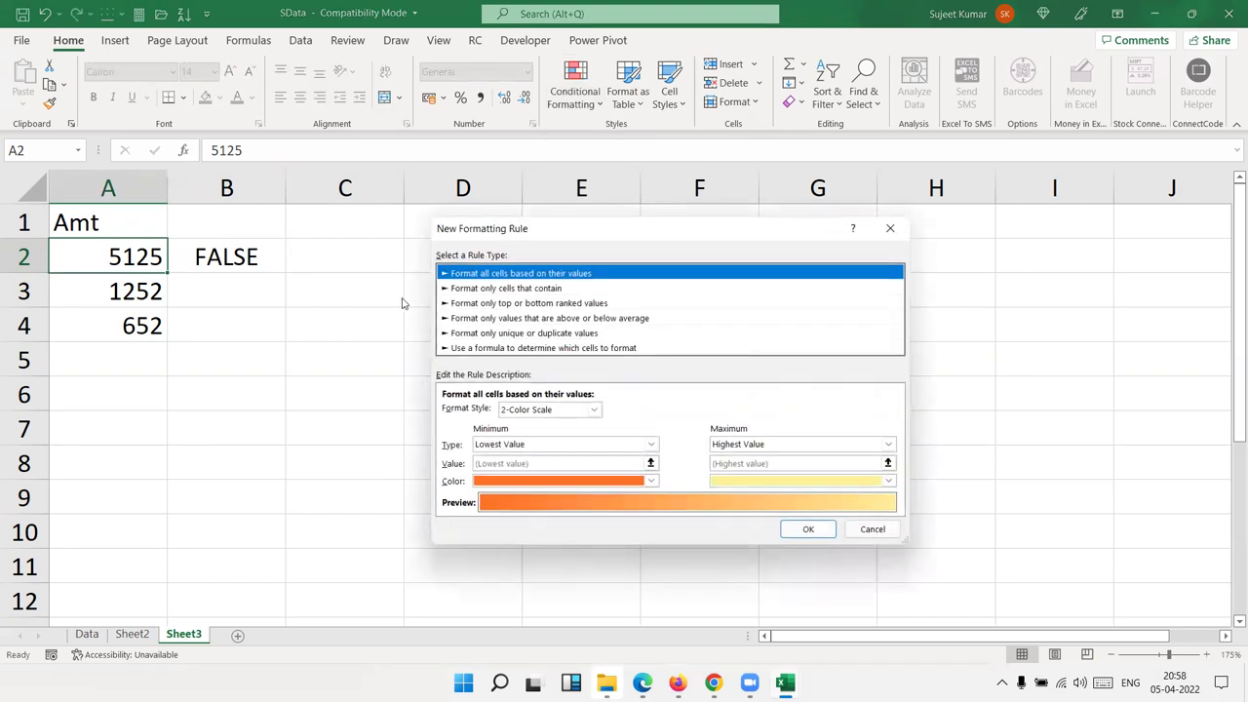
pyautogui.click(473, 347)
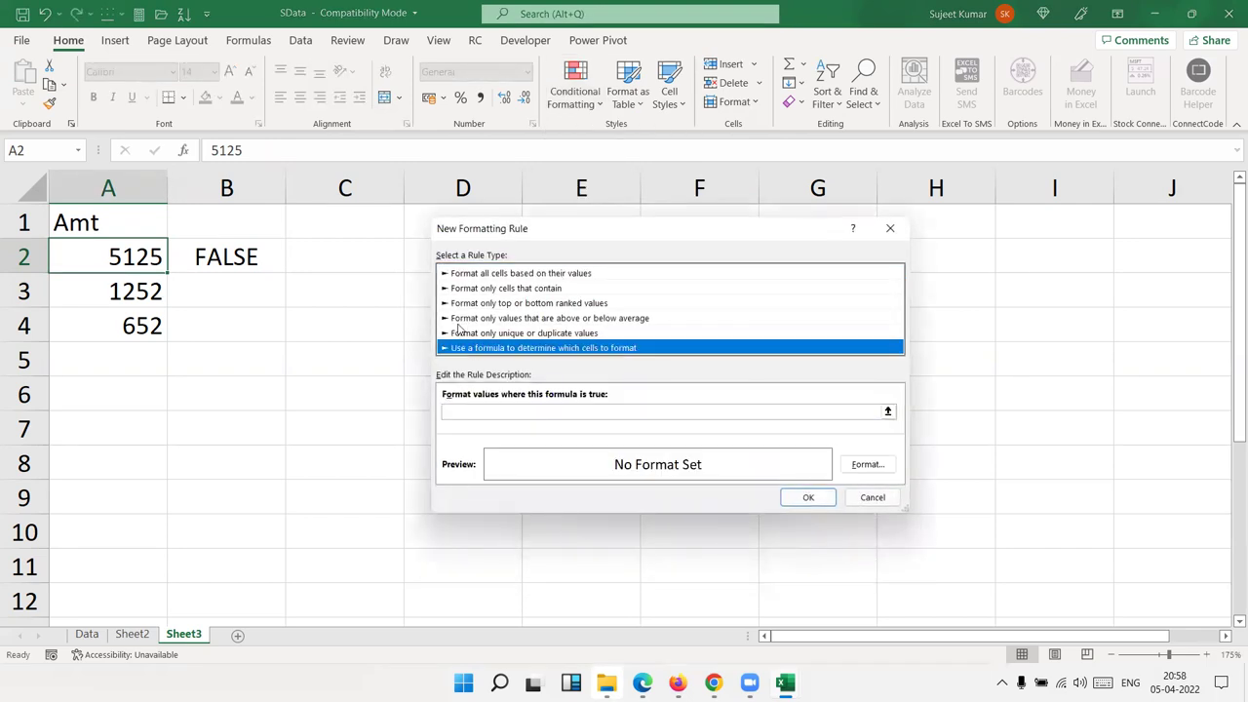
pyautogui.click(482, 411)
pyautogui.write('=istext(')
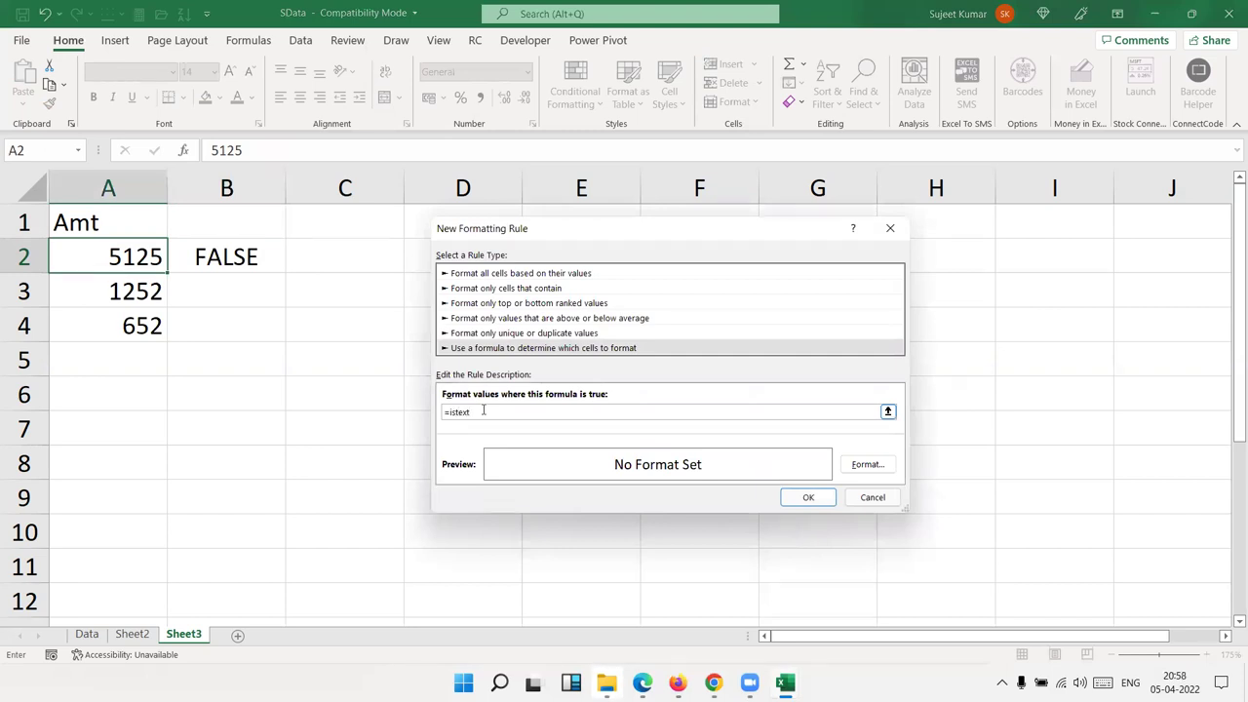
pyautogui.write('A2)')
pyautogui.click(866, 466)
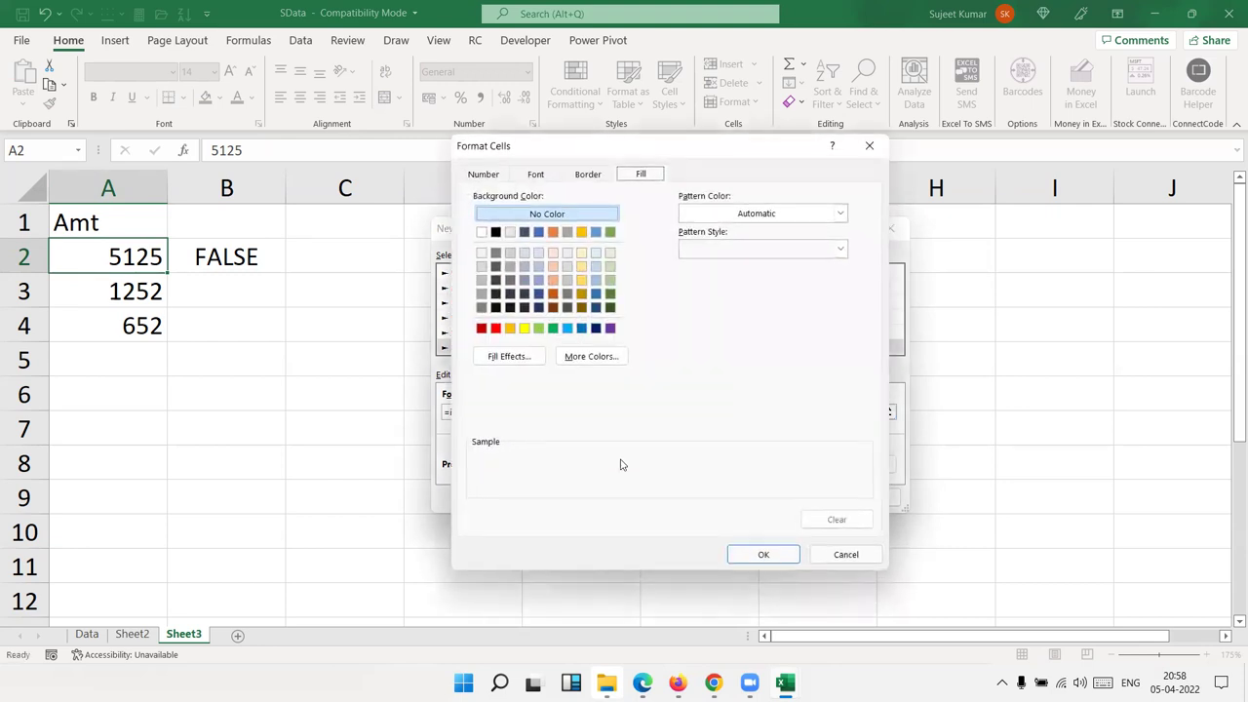
pyautogui.click(524, 329)
pyautogui.click(763, 553)
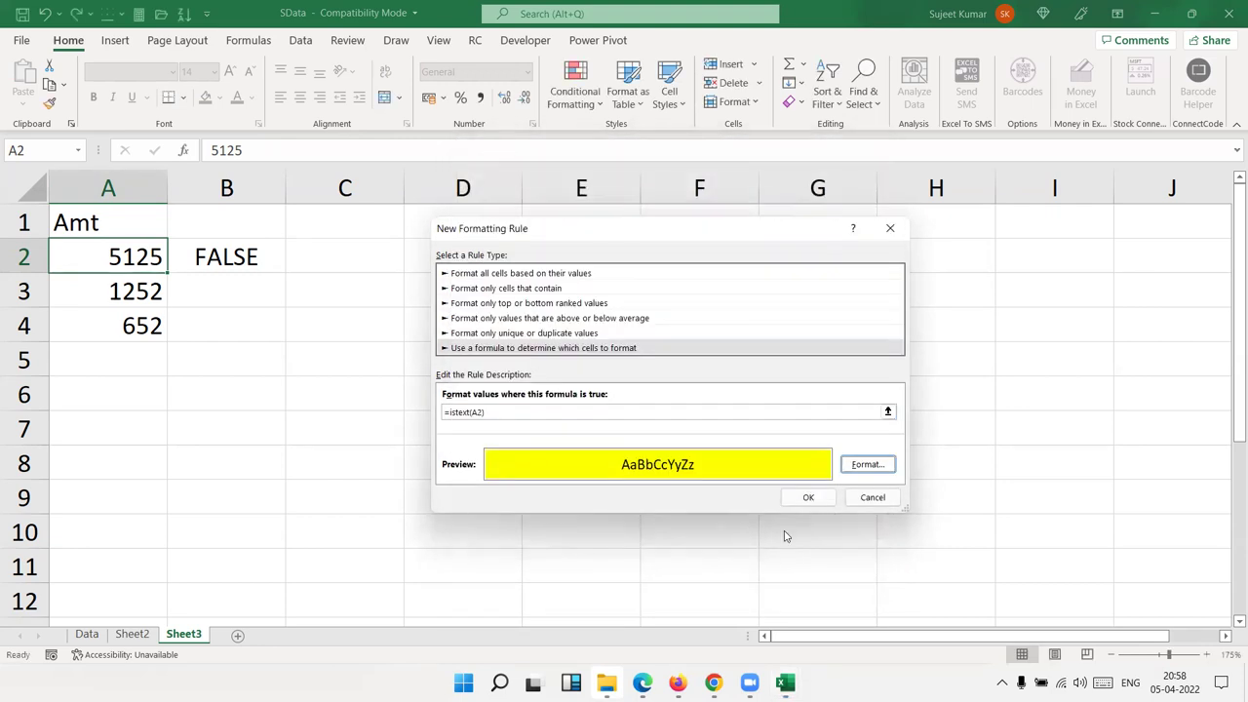
pyautogui.click(805, 498)
# - Paint A2's rule down to A3:A11 and enter CV in A5
pyautogui.click(48, 103)
pyautogui.moveTo(108, 290); pyautogui.dragTo(108, 567)
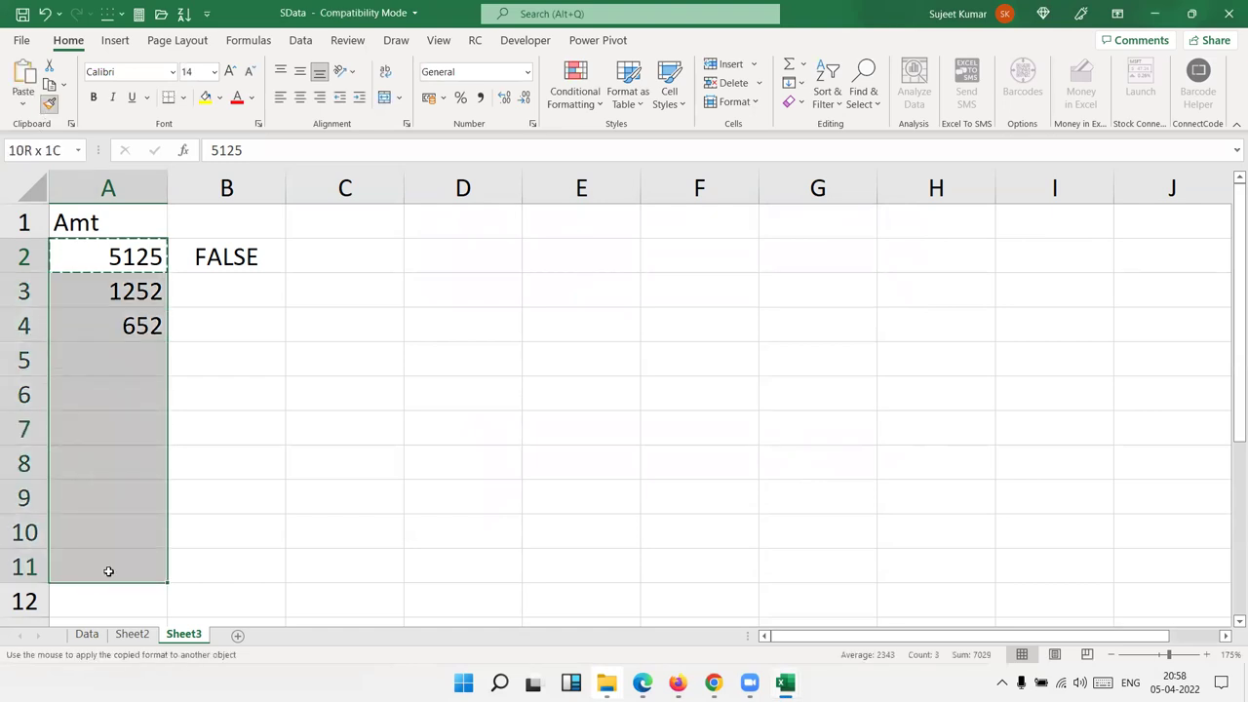
pyautogui.click(93, 355)
pyautogui.write('CV')
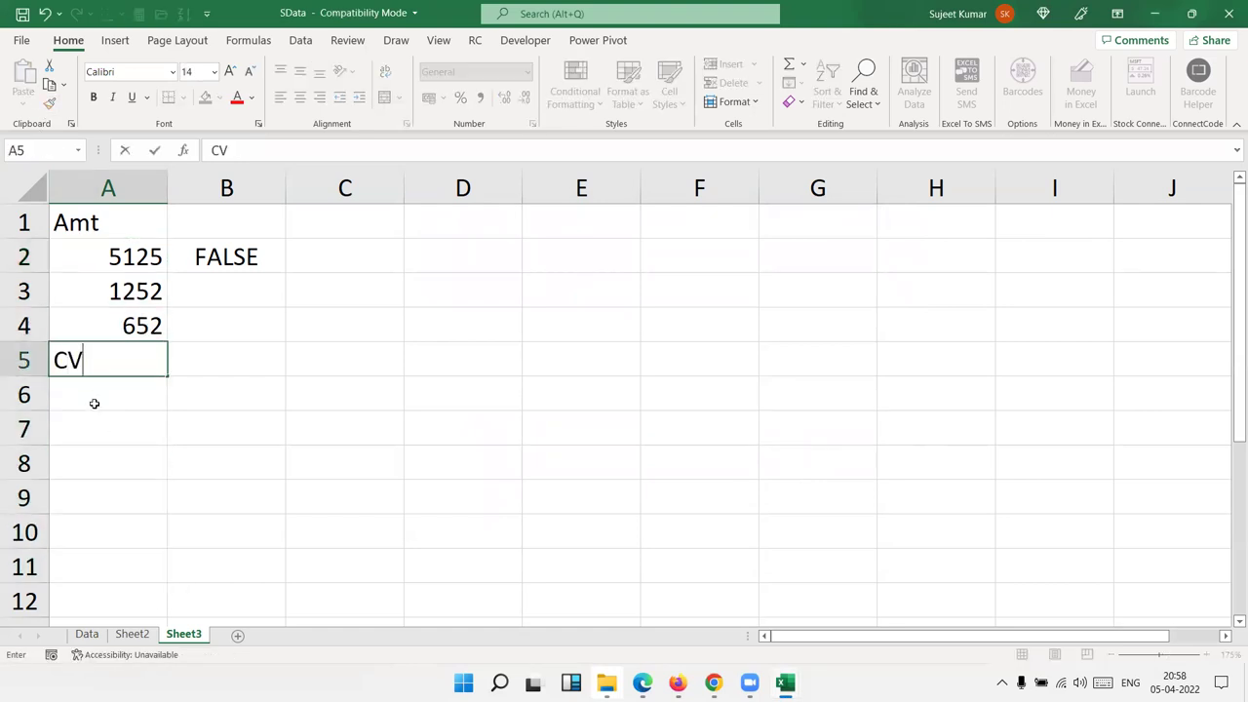
pyautogui.press('Return')
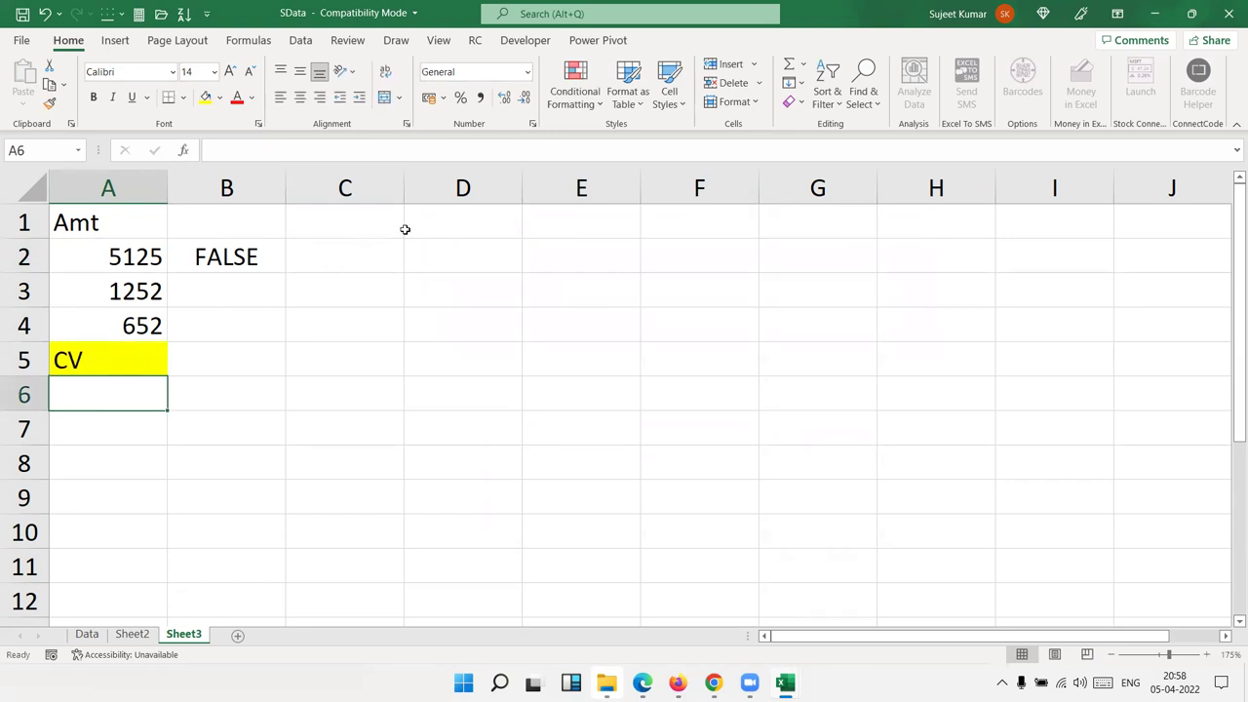
# - Enter the heading Mobile in cell D1
pyautogui.click(478, 220)
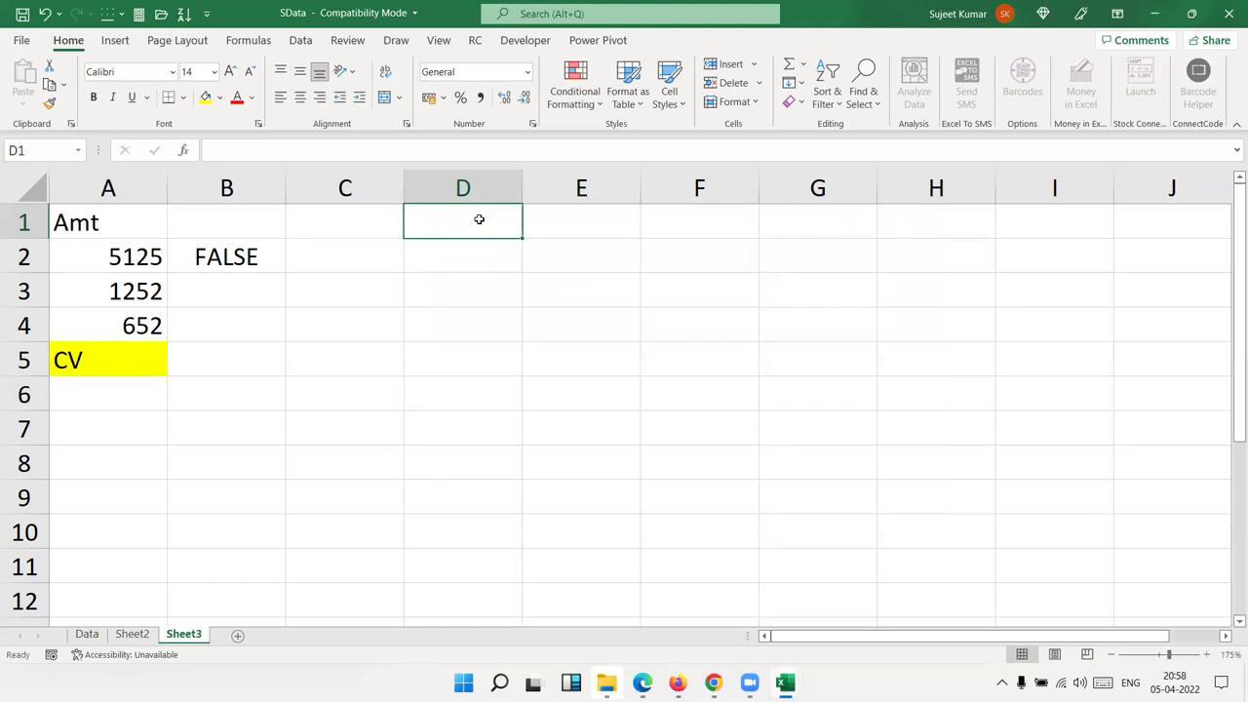
pyautogui.write('bO')
pyautogui.press('BackSpace')
pyautogui.press('BackSpace')
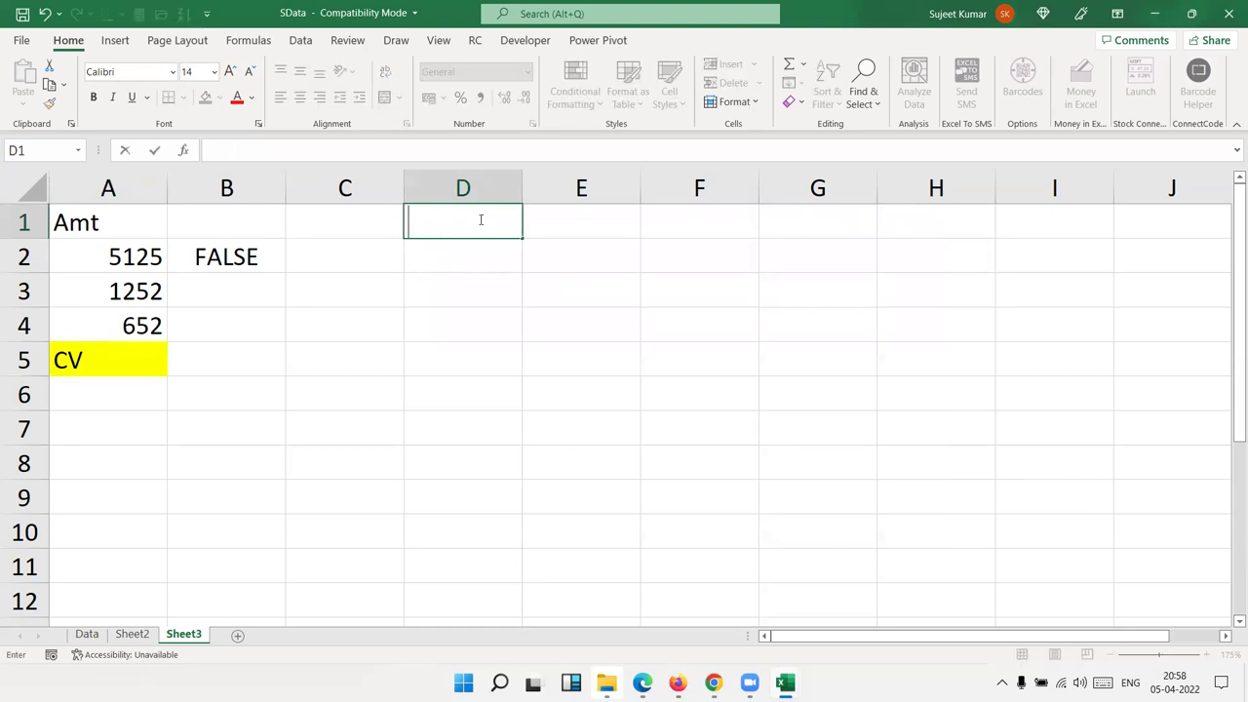
pyautogui.write('Mobil')
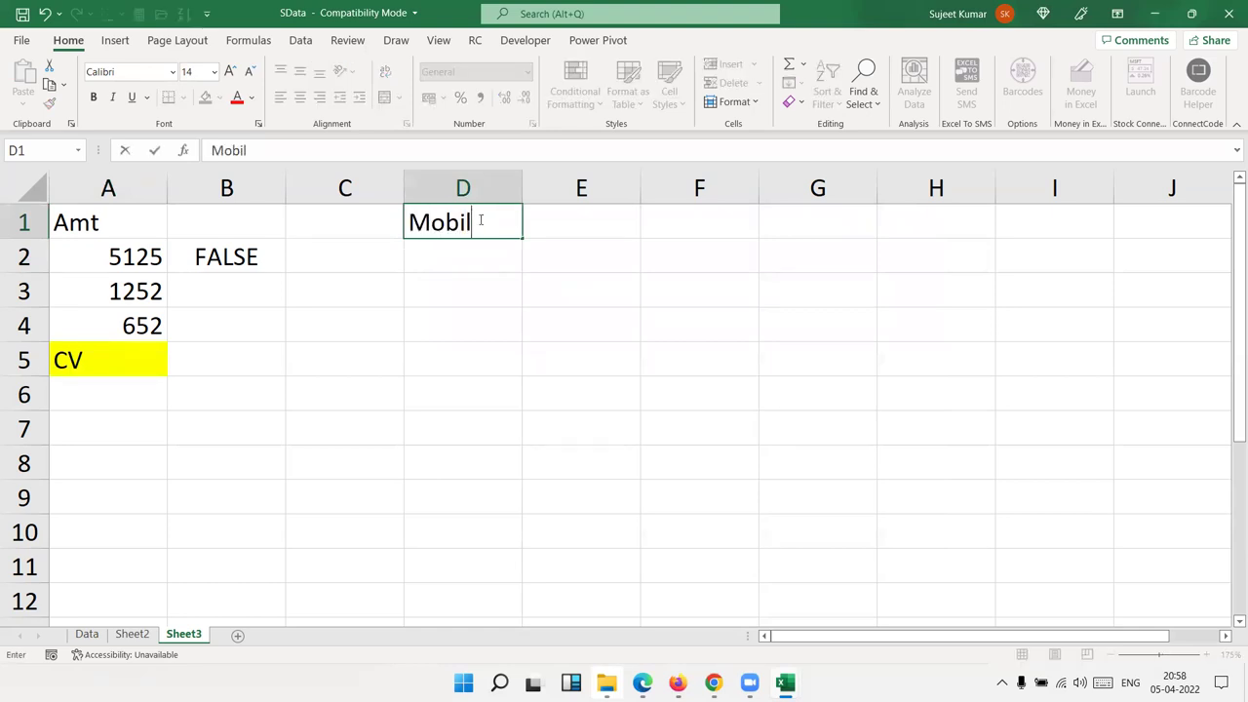
pyautogui.write('e')
pyautogui.press('Return')
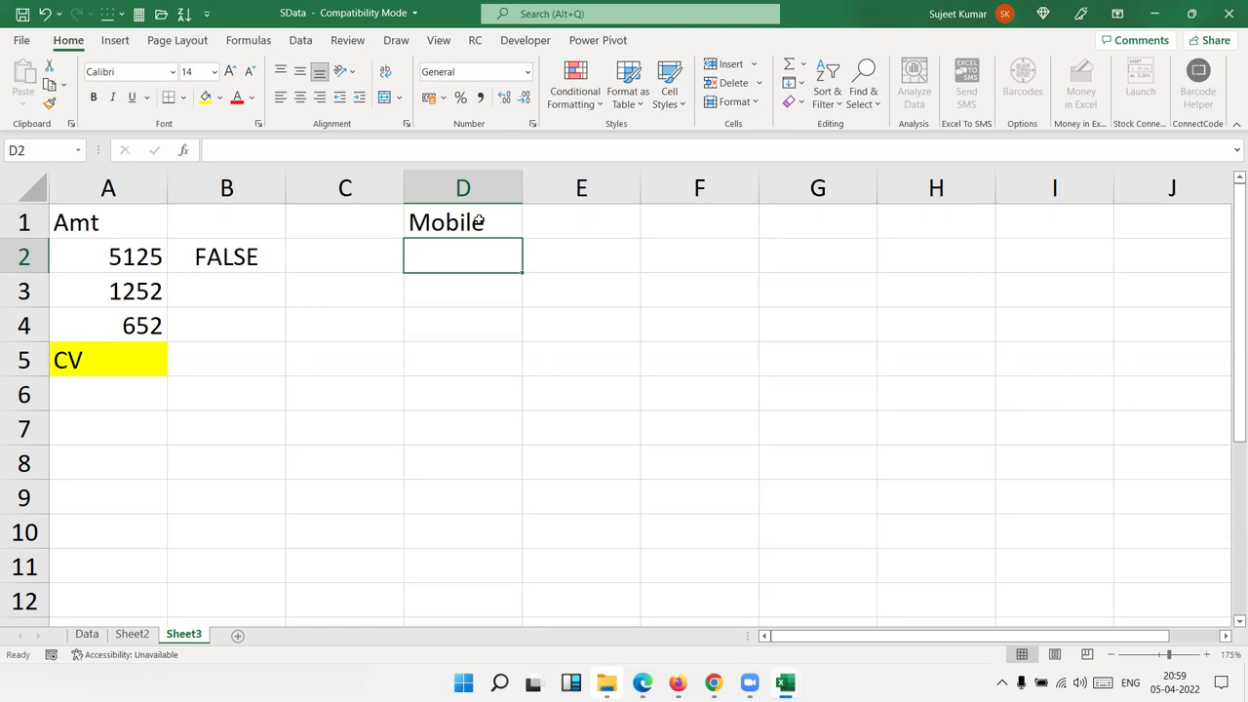
# - Try a =LEN(D2) formula in E2 with test text asd in D2, then clear both
pyautogui.press('Right')
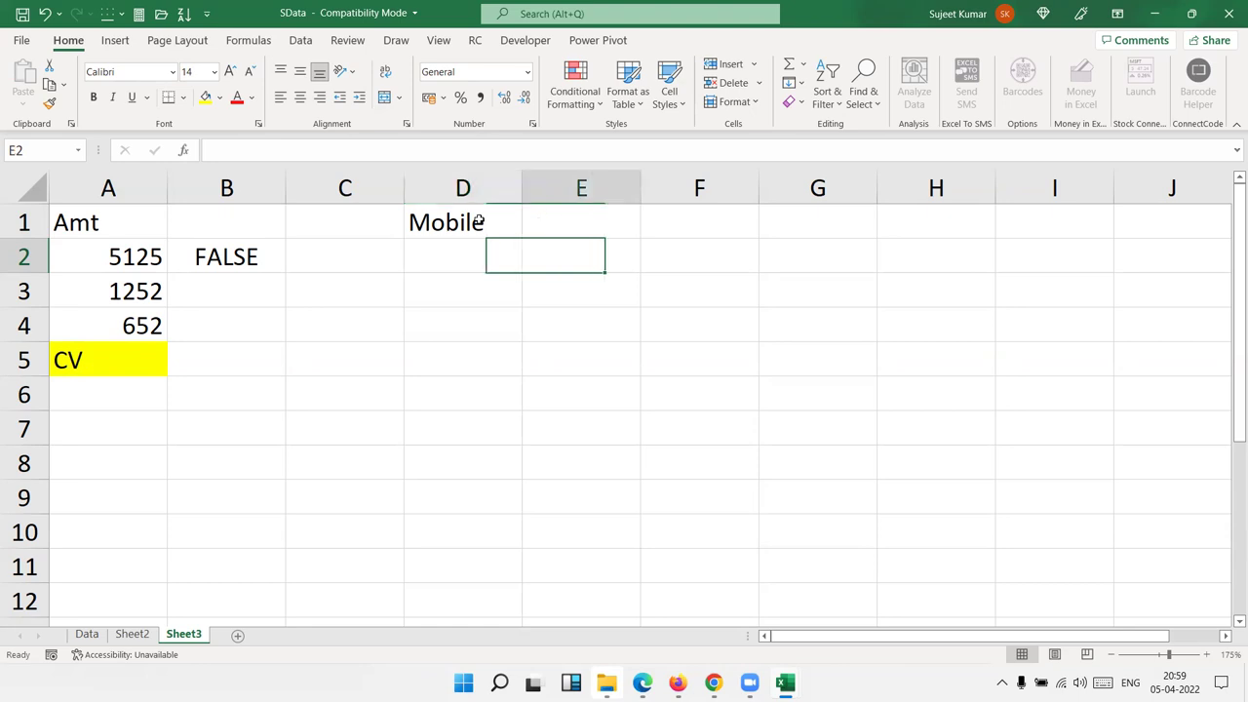
pyautogui.write('=len')
pyautogui.press('Tab')
pyautogui.press('Left')
pyautogui.press('Return')
pyautogui.press('Up')
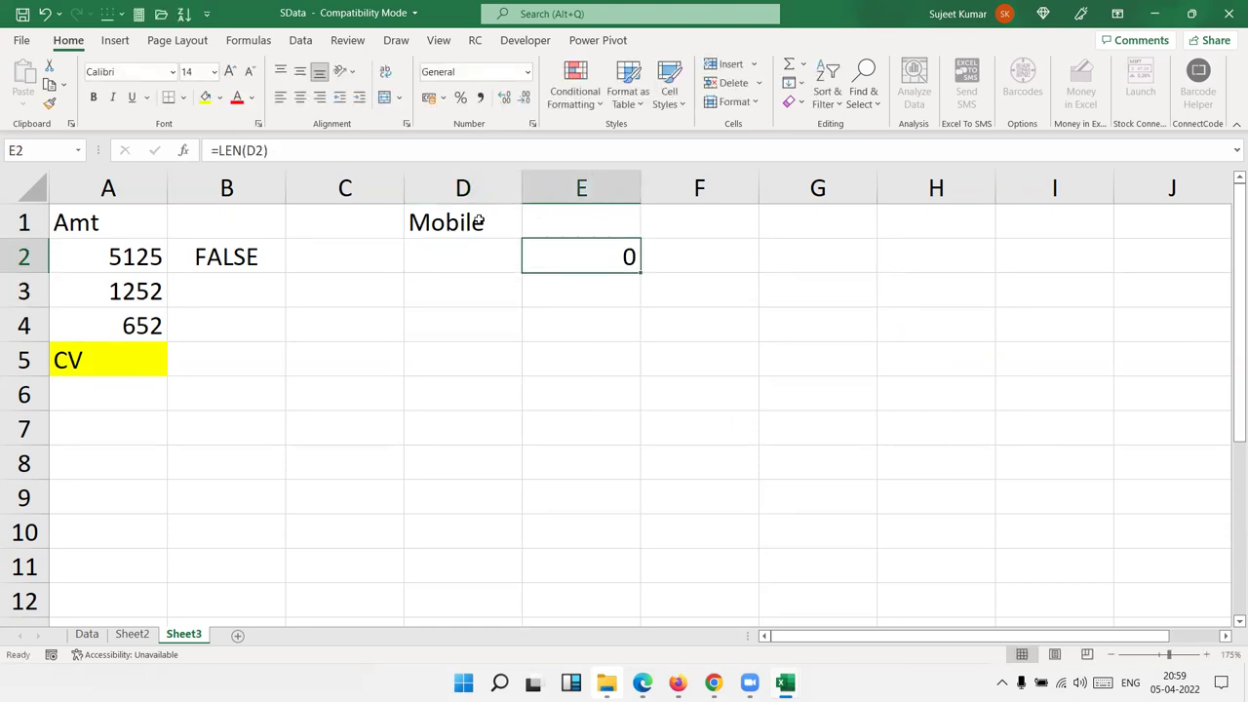
pyautogui.press('Left')
pyautogui.write('asd')
pyautogui.press('Return')
pyautogui.press('Up')
pyautogui.press('Right')
pyautogui.press('Left')
pyautogui.press('Delete')
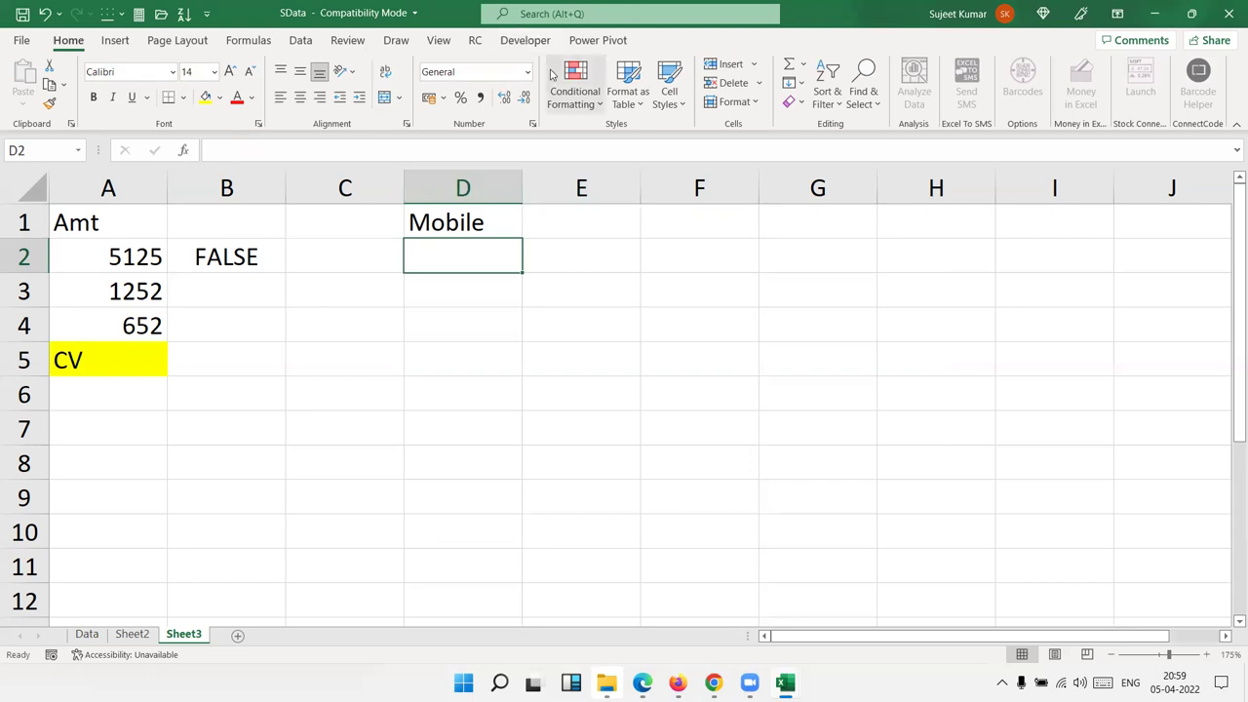
# - Start a formula rule for D2 that tests a length other than 10, with a yellow fill
pyautogui.click(551, 75)
pyautogui.click(597, 323)
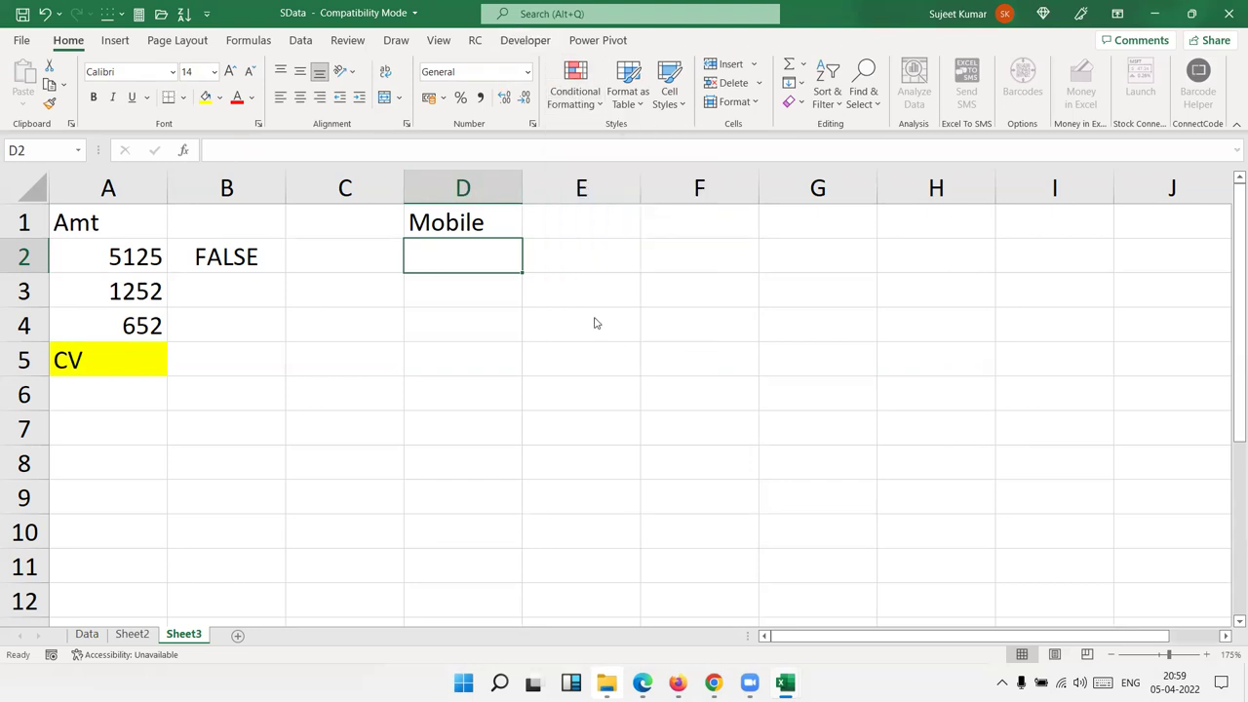
pyautogui.click(463, 331)
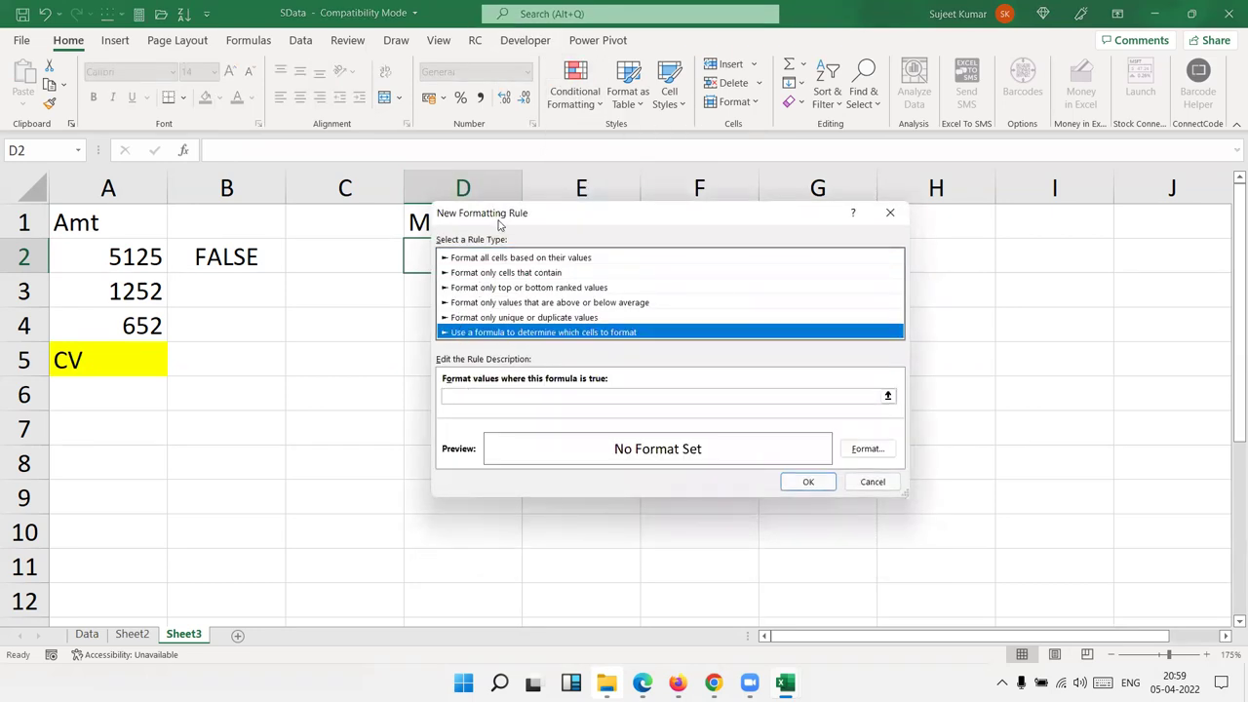
pyautogui.moveTo(514, 220); pyautogui.dragTo(741, 139)
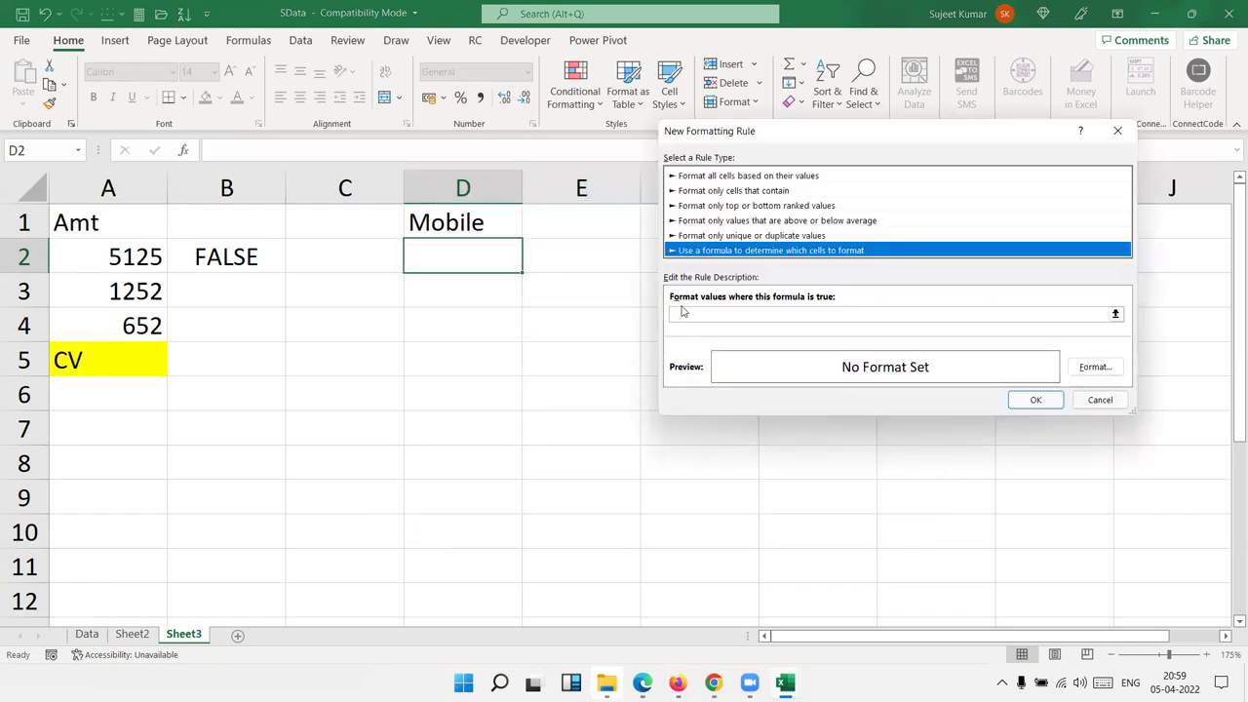
pyautogui.click(683, 313)
pyautogui.write('=')
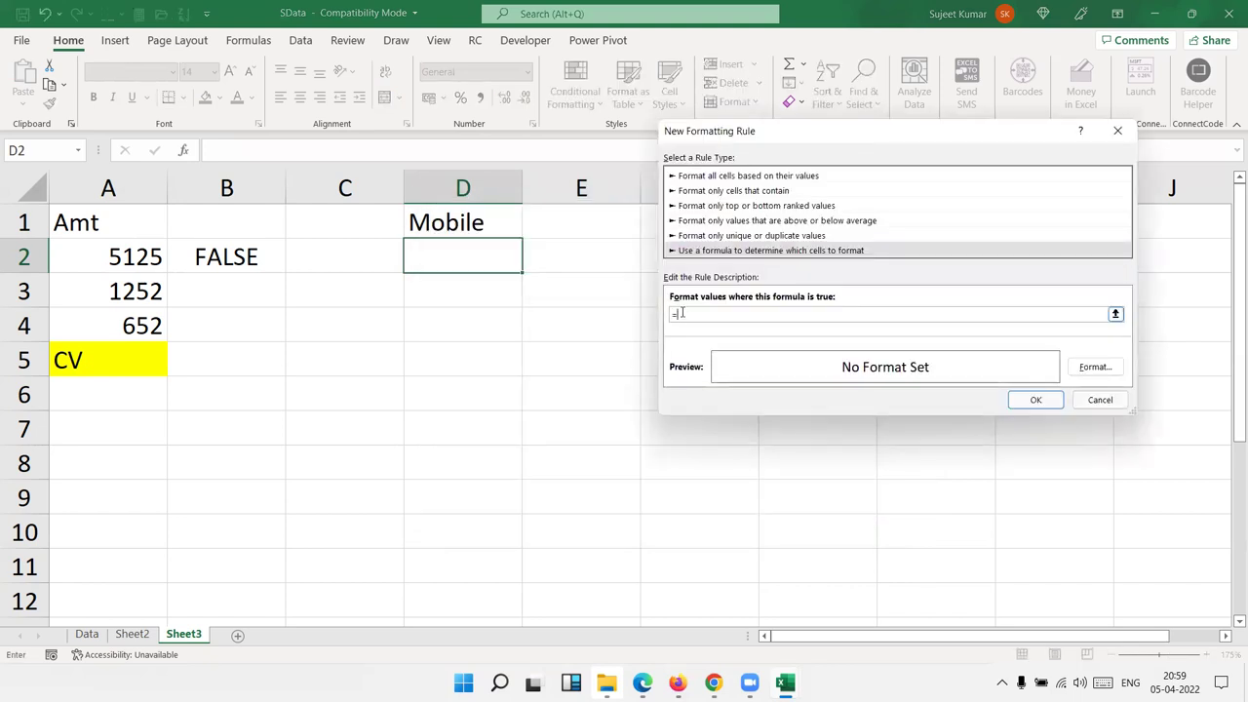
pyautogui.write('isn')
pyautogui.write('d2')
pyautogui.write(')')
pyautogui.write('<>')
pyautogui.write('10')
pyautogui.click(1094, 366)
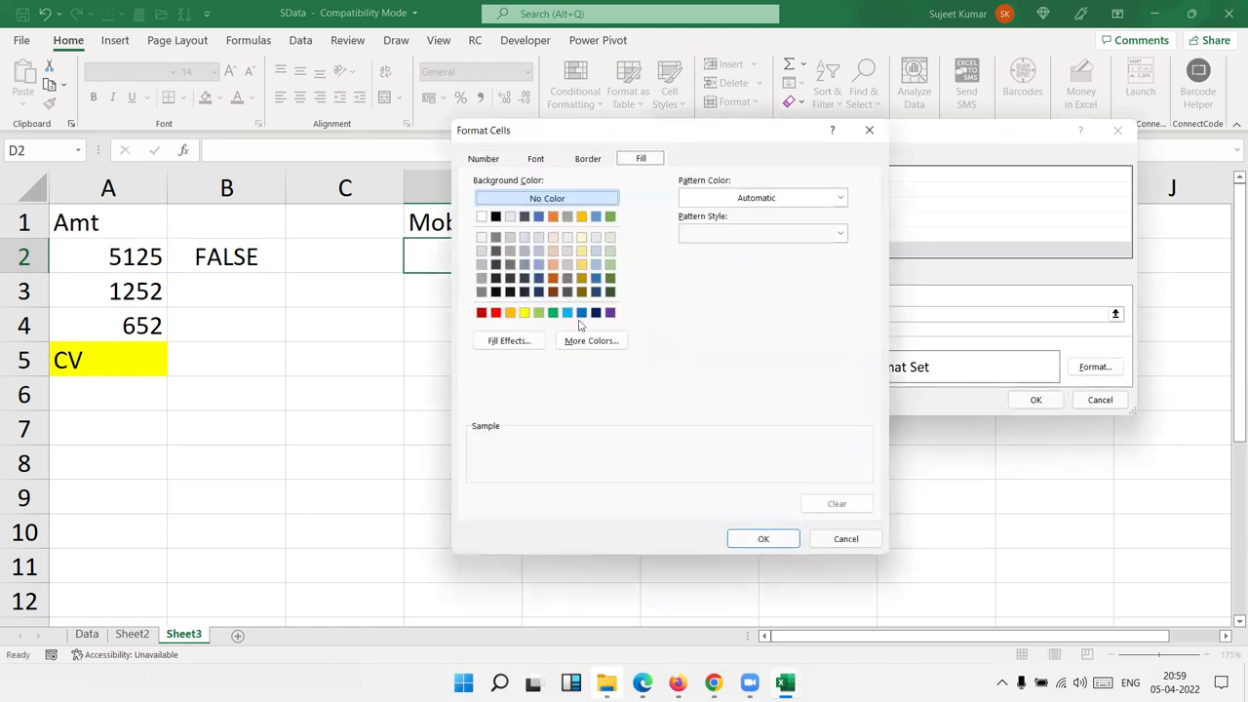
pyautogui.click(524, 312)
pyautogui.click(774, 548)
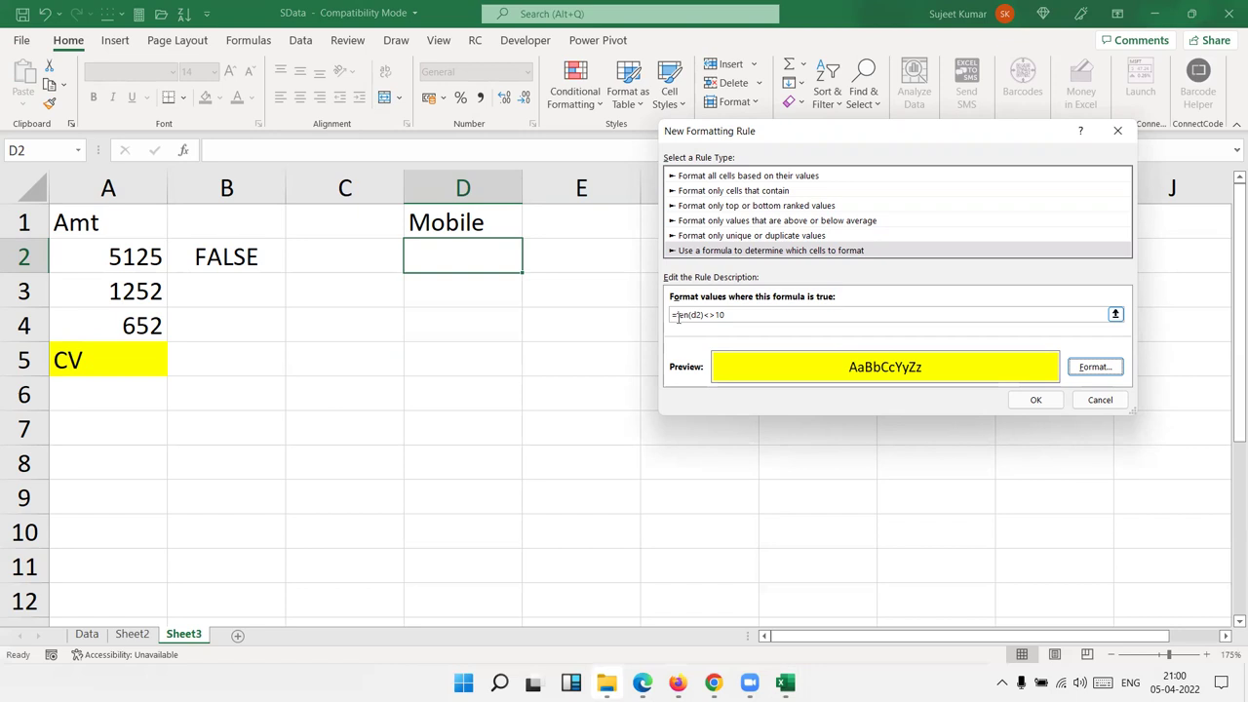
# - Rewrite the formula as =AND(LEN(D2)<>10,LEN(D2)>0) and save the rule
pyautogui.click(677, 318)
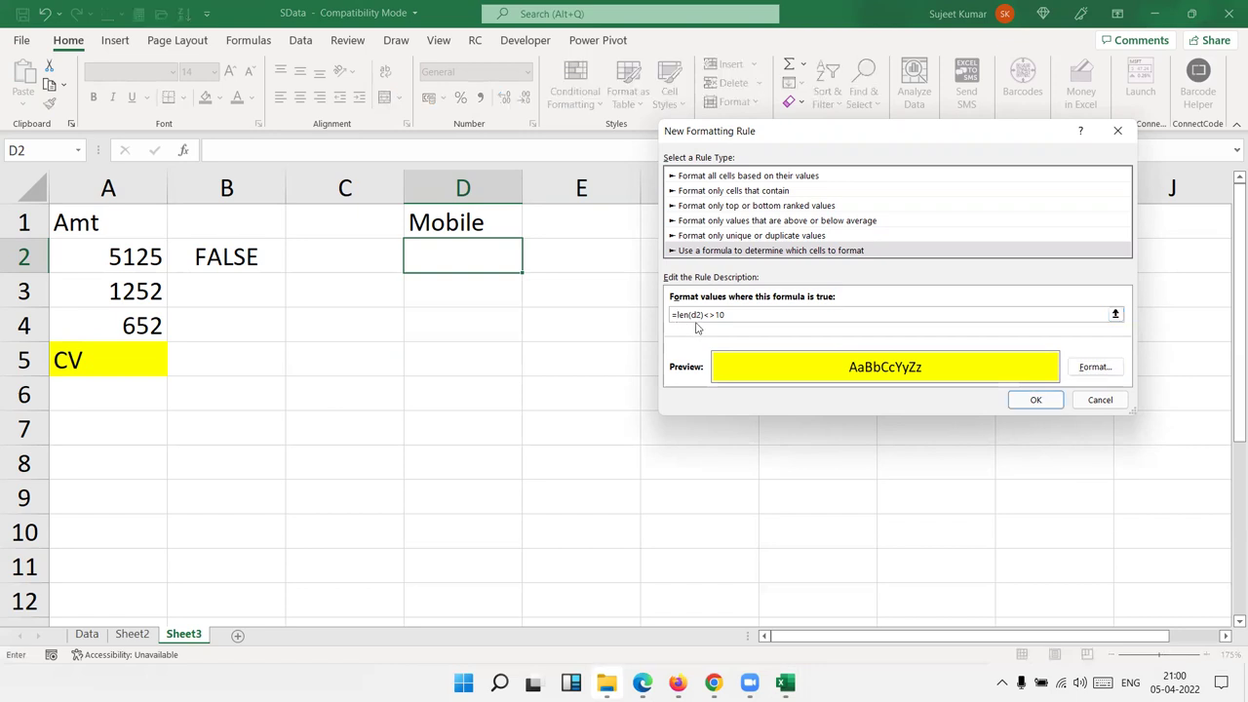
pyautogui.write('and(')
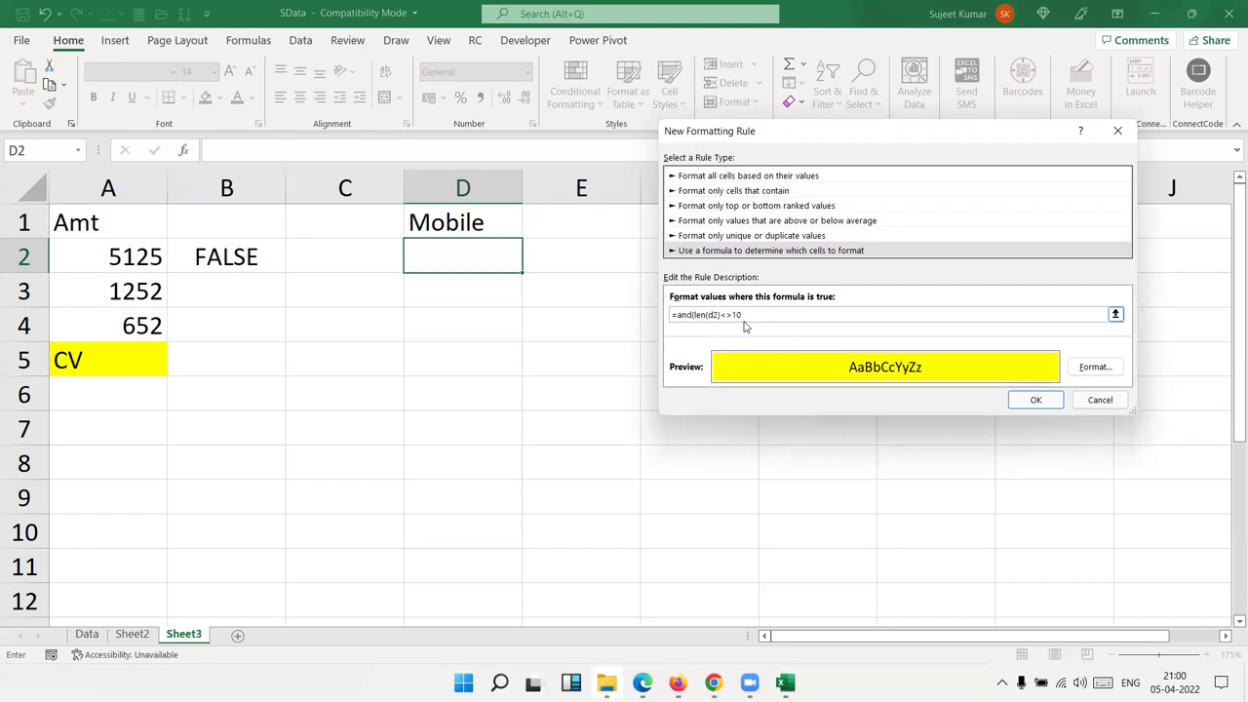
pyautogui.click(754, 325)
pyautogui.write(',')
pyautogui.write('len(D2)>')
pyautogui.write('0')
pyautogui.click(1025, 407)
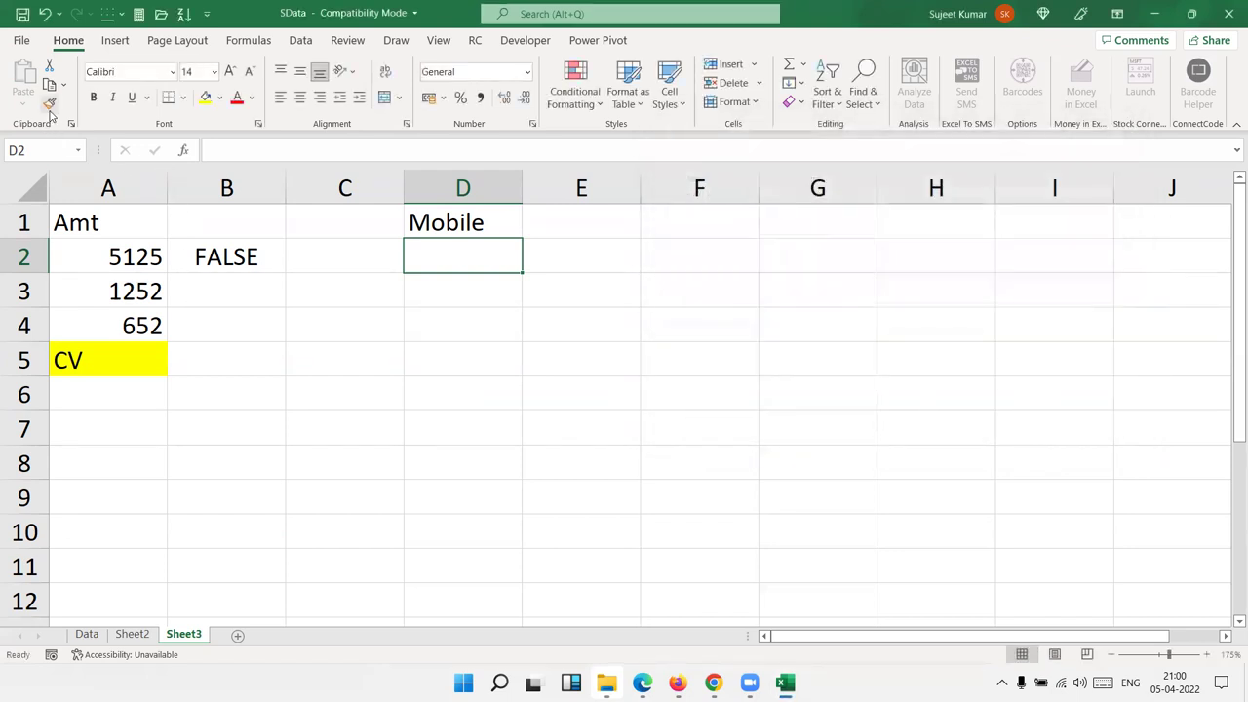
# - Review the rules in Manage Rules, then Format Painter D2's length rule onto D2
pyautogui.click(575, 86)
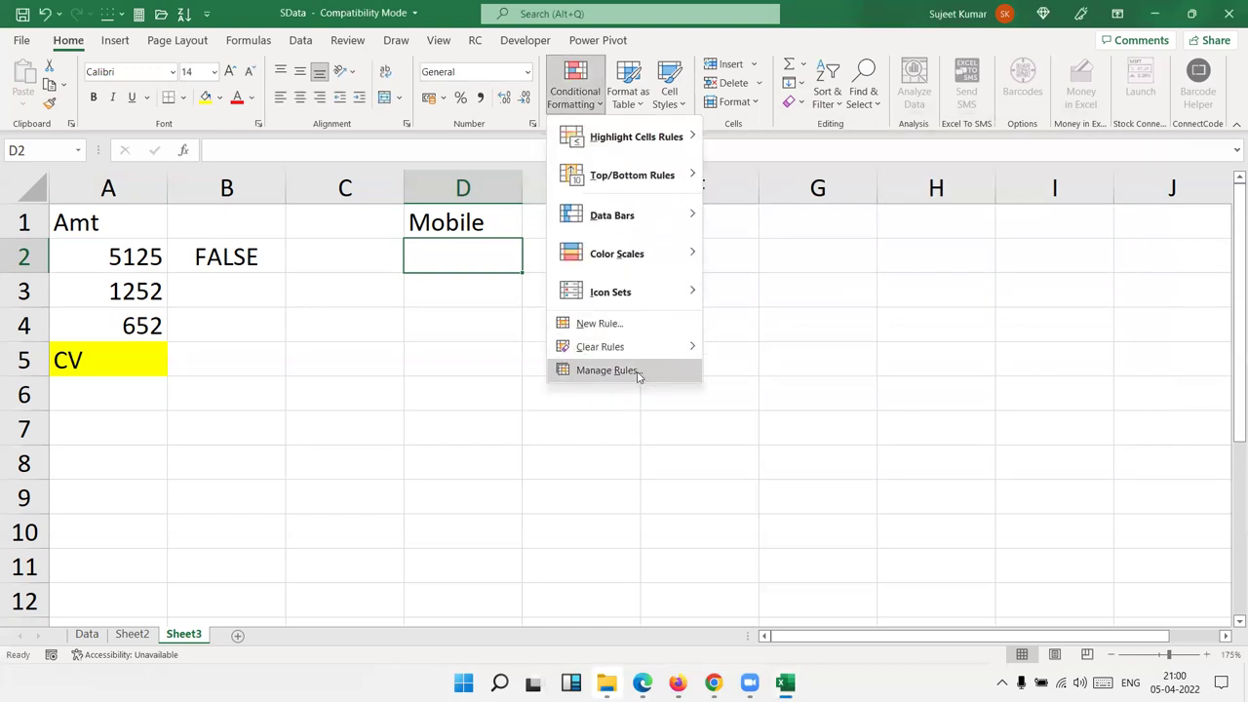
pyautogui.click(607, 370)
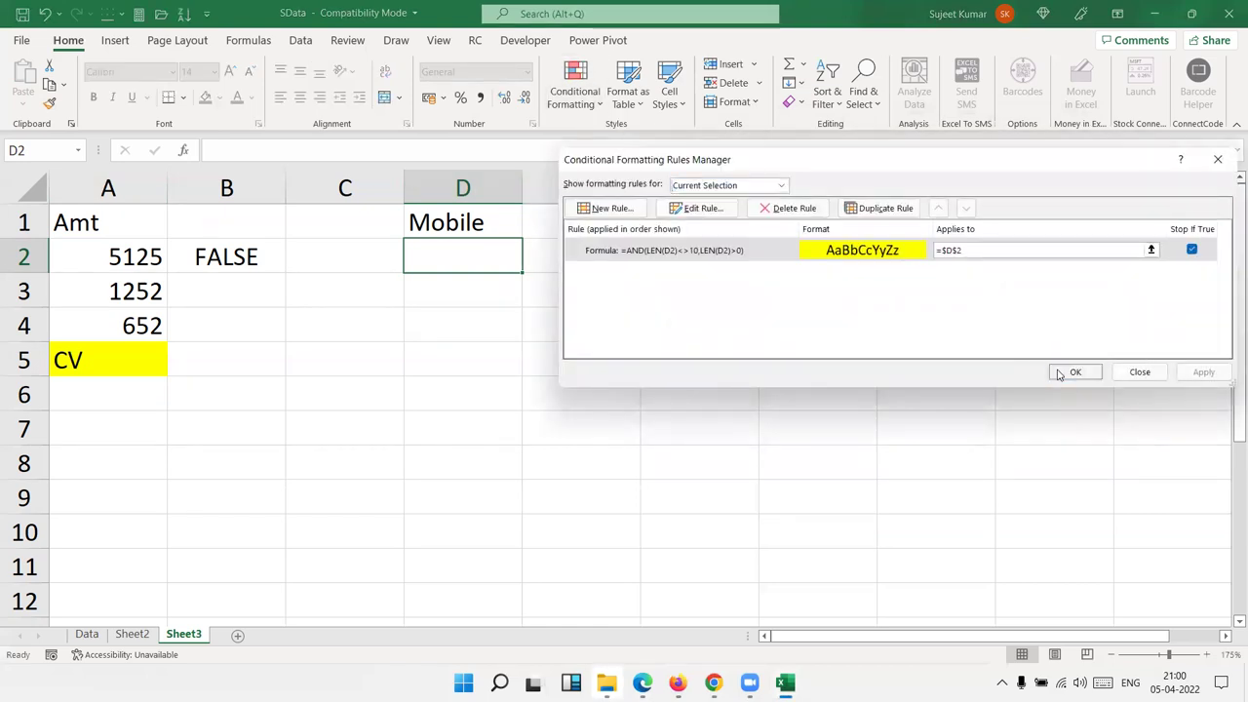
pyautogui.click(1073, 371)
pyautogui.click(50, 103)
pyautogui.moveTo(453, 255)
pyautogui.mouseDown()
pyautogui.moveTo(465, 351)
pyautogui.moveTo(451, 249)
pyautogui.mouseUp()
# - Enter 5454 in D2 and a ten-digit mobile number in D3
pyautogui.write('54')
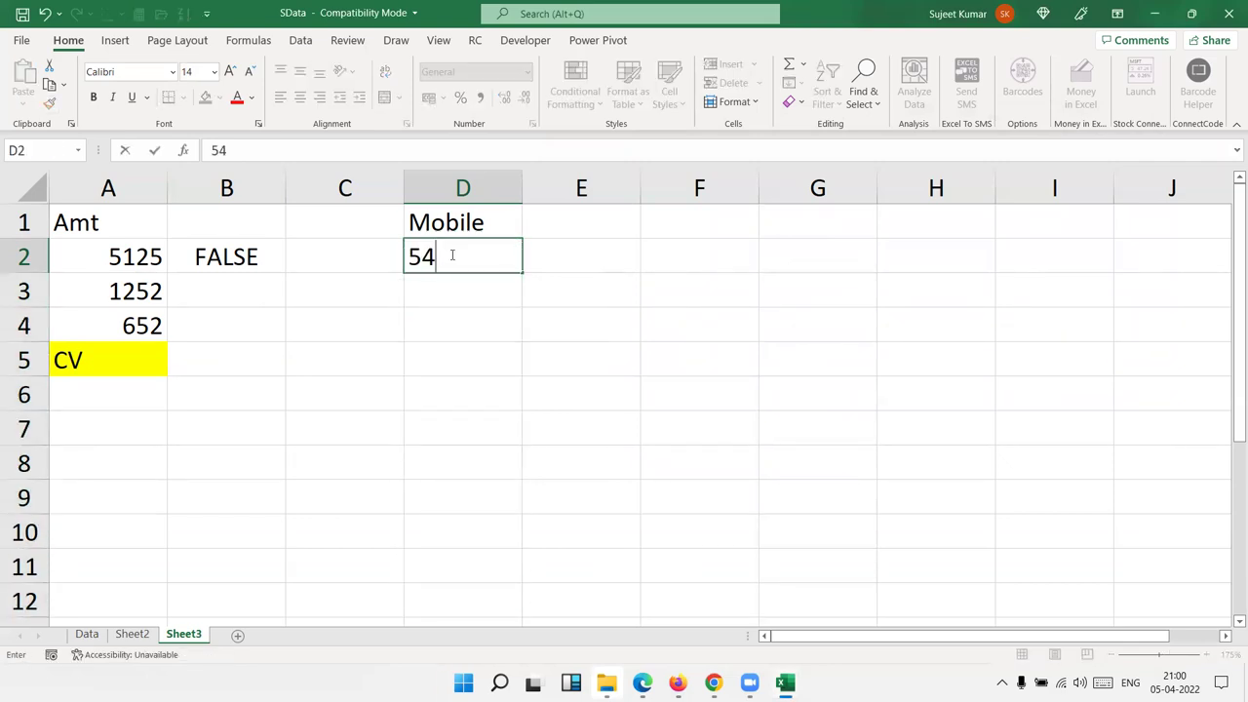
pyautogui.write('54')
pyautogui.press('Return')
pyautogui.press('Return')
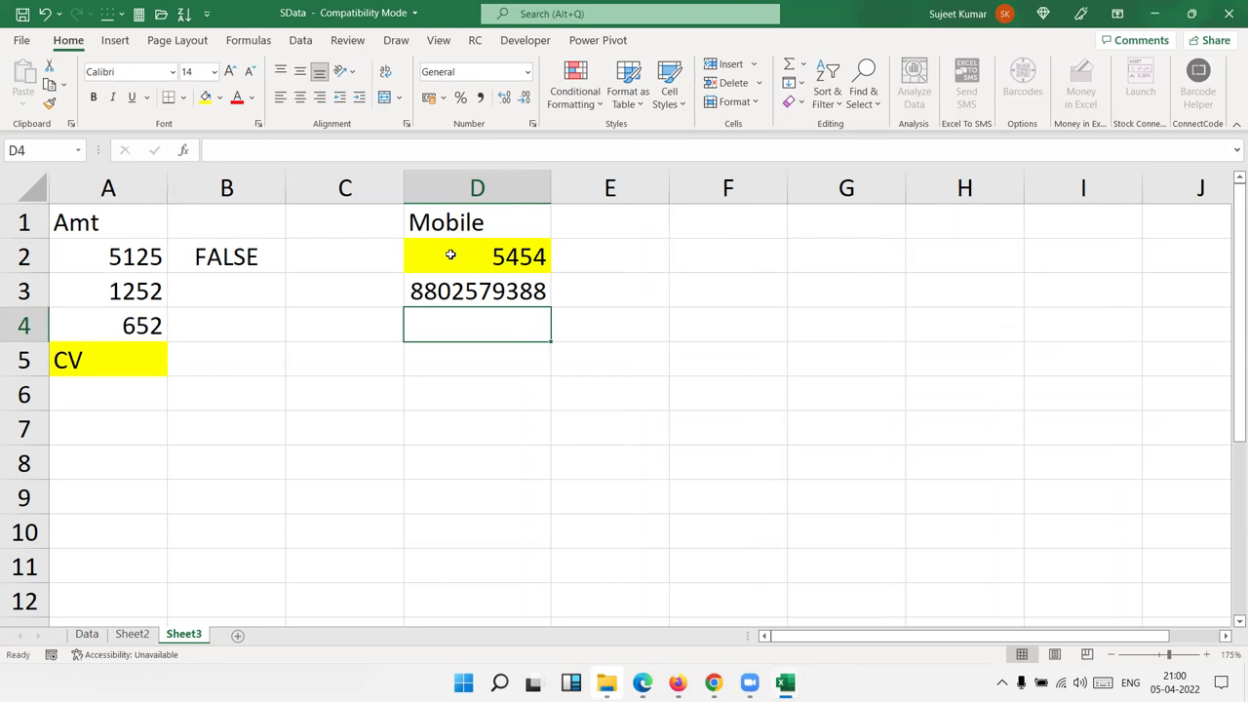
pyautogui.press('Up')
pyautogui.press('Up')
pyautogui.press('Right')
pyautogui.press('Right')
pyautogui.press('Right')
pyautogui.press('Right')
pyautogui.press('Left')
pyautogui.press('Left')
pyautogui.press('Up')
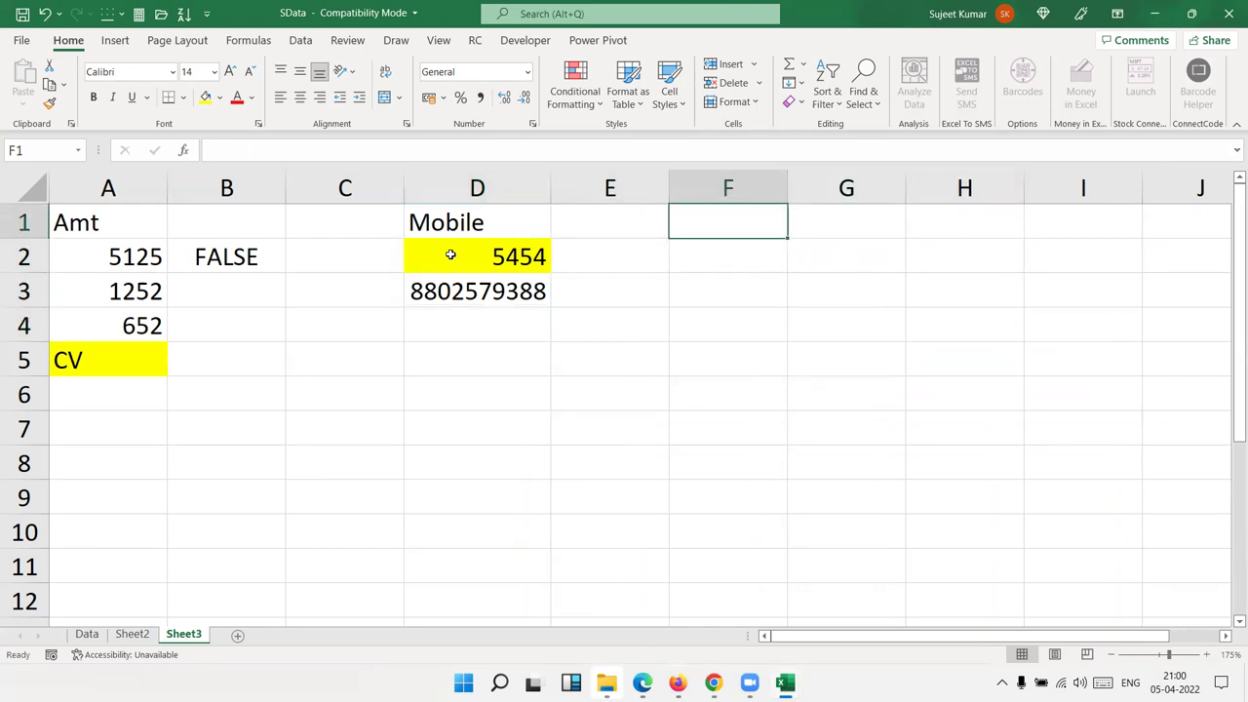
# - Enter Sat in G1 and auto-fill the weekday series down to Wed in G12
pyautogui.press('Right')
pyautogui.write('Sat\\')
pyautogui.press('Return')
pyautogui.press('Up')
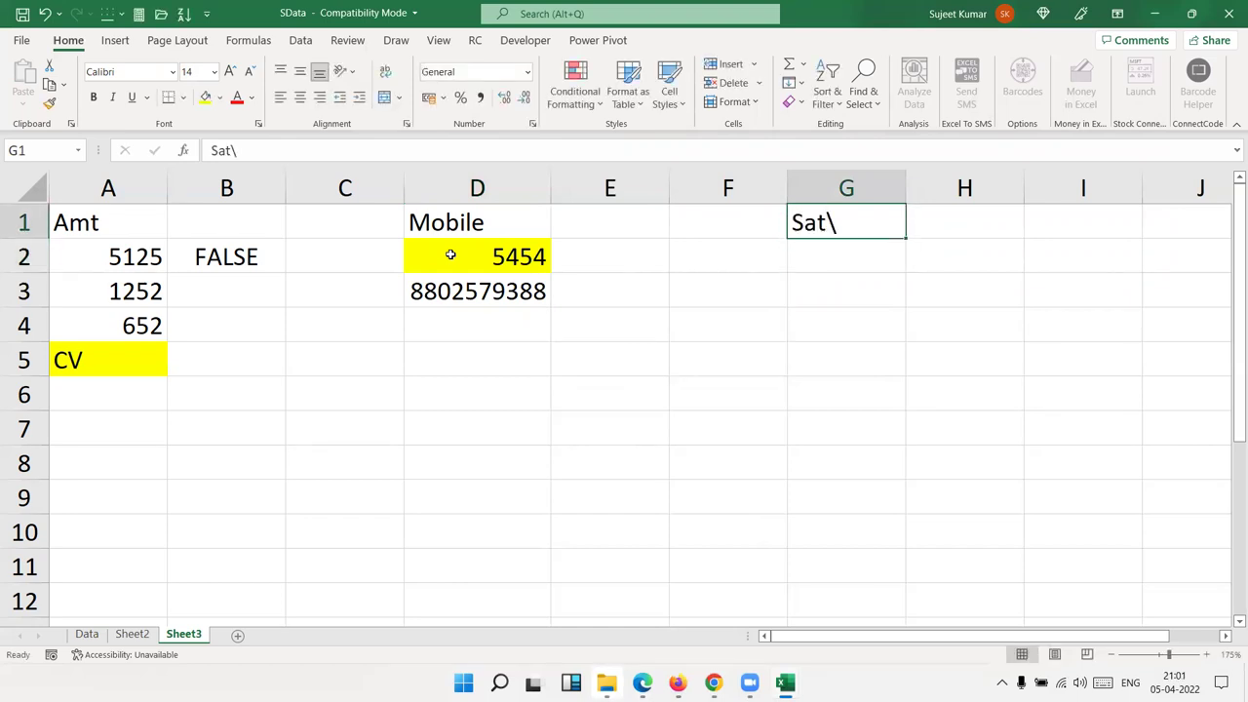
pyautogui.press('F2')
pyautogui.press('BackSpace')
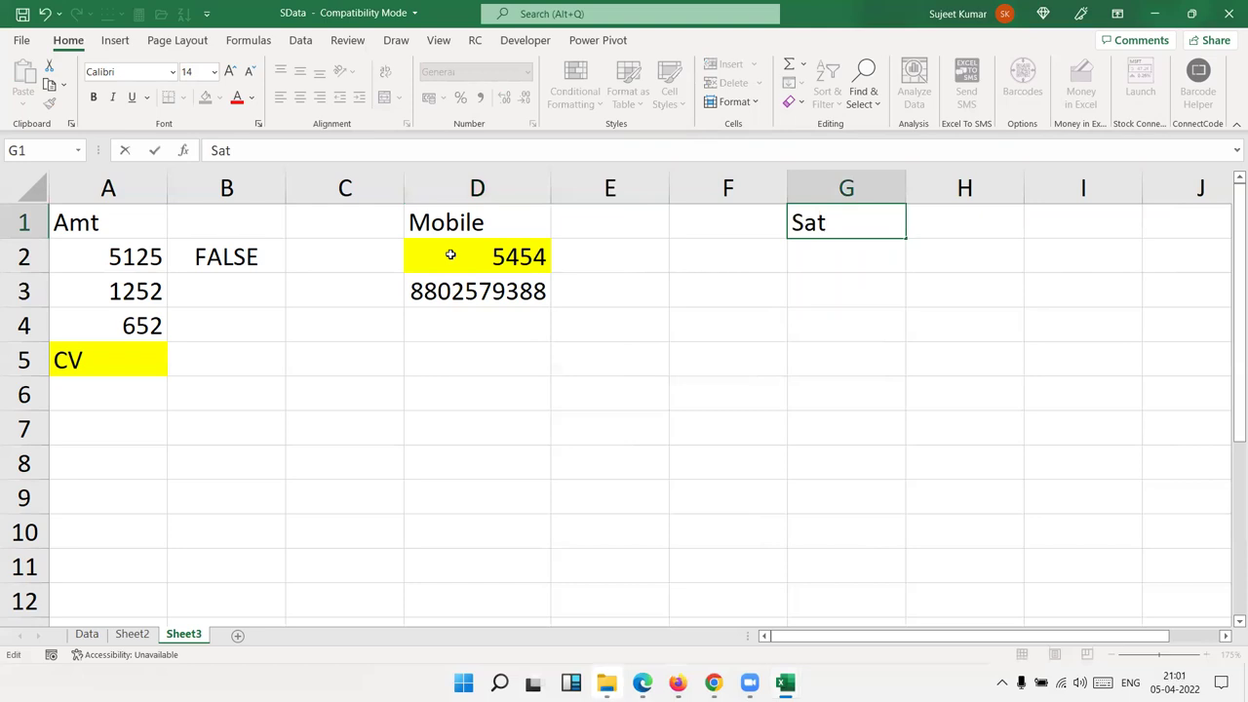
pyautogui.press('Return')
pyautogui.press('Up')
pyautogui.moveTo(904, 238); pyautogui.dragTo(913, 601)
pyautogui.click(811, 223)
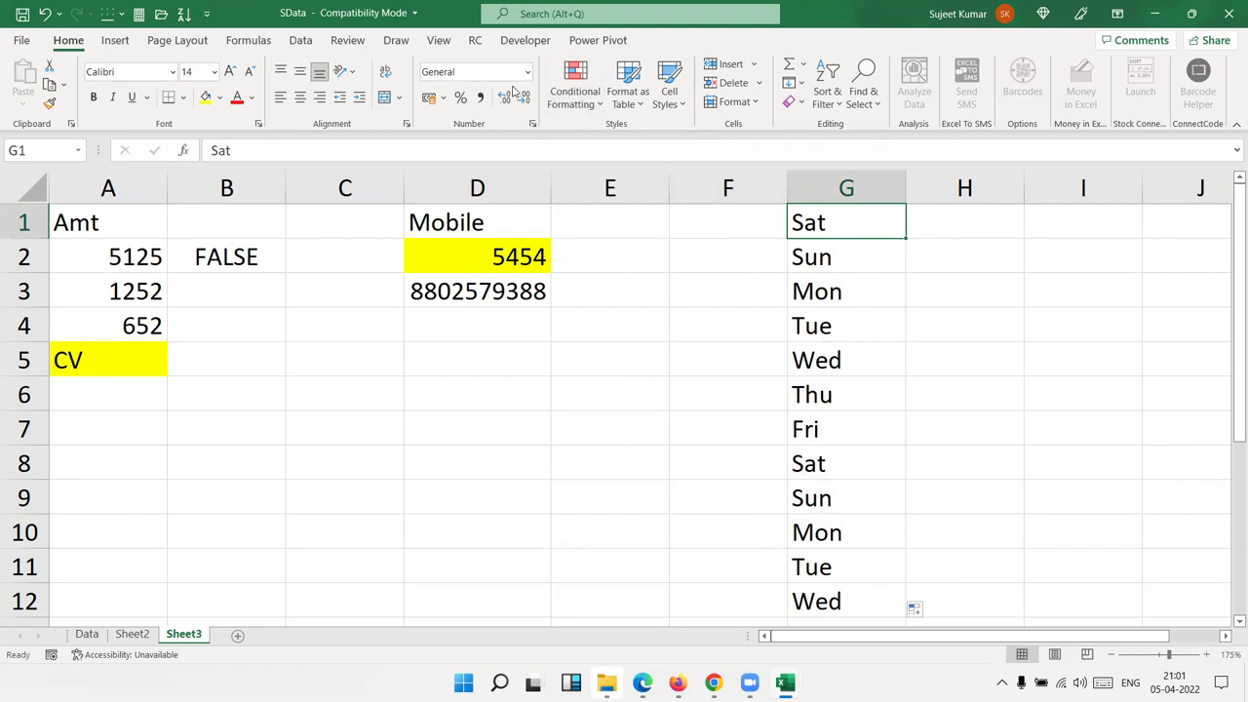
pyautogui.click(573, 98)
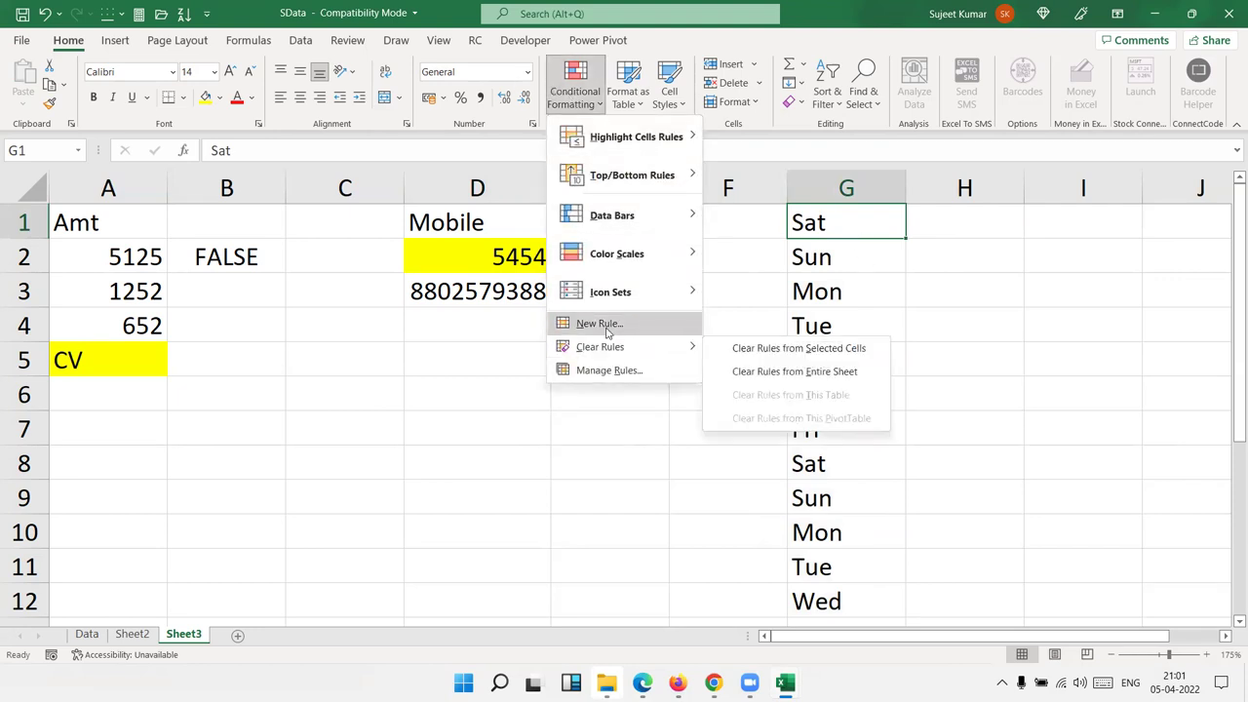
# - Give G1 the rule =or(g2="Sat",g2="Sun") with a yellow fill
pyautogui.click(596, 323)
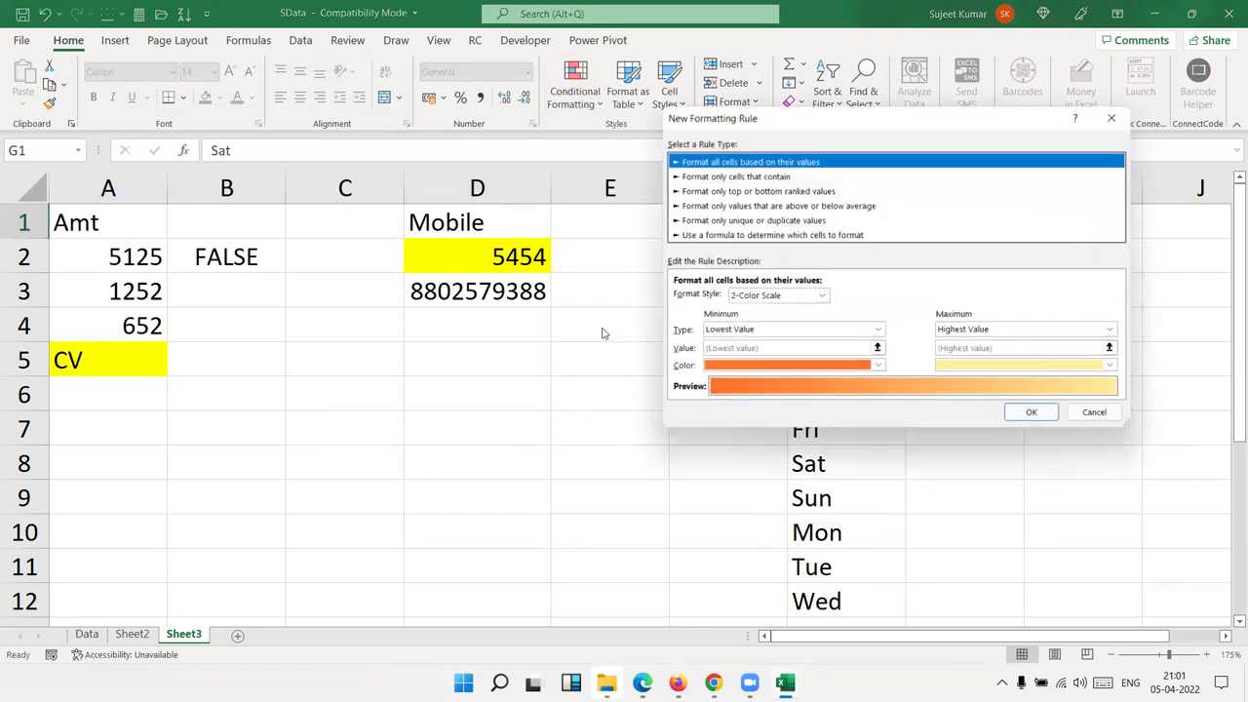
pyautogui.click(787, 236)
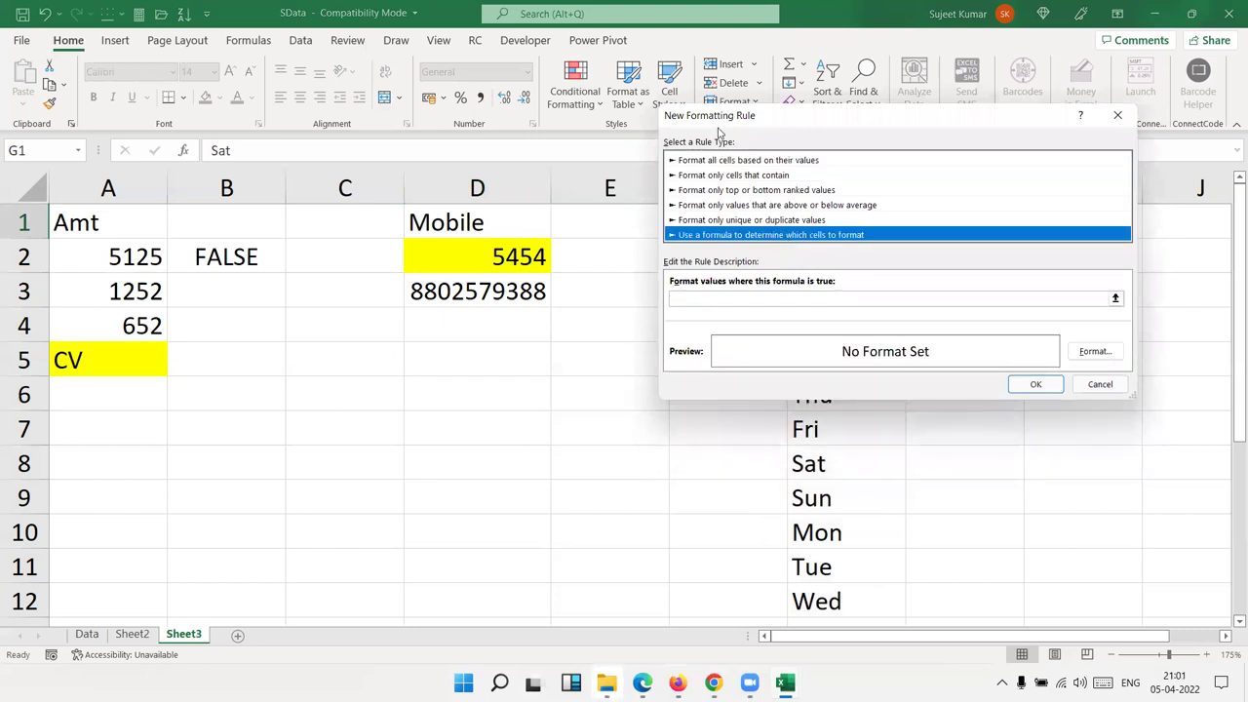
pyautogui.moveTo(719, 133); pyautogui.dragTo(335, 263)
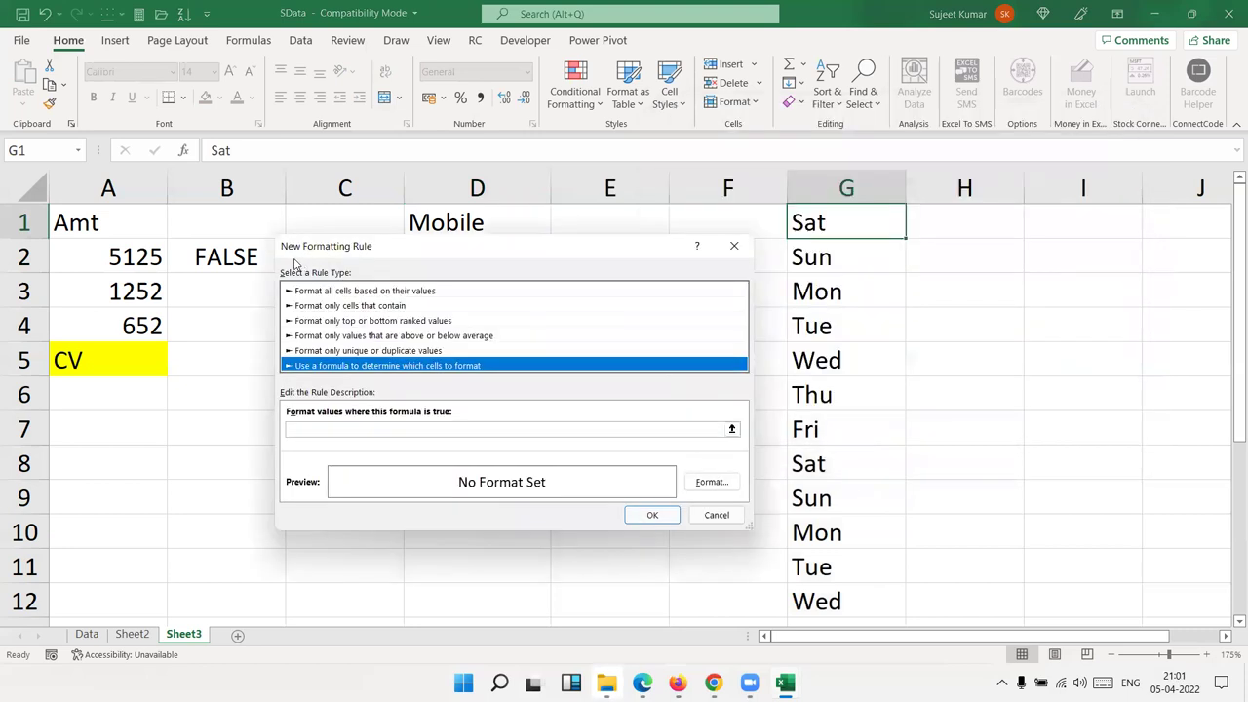
pyautogui.click(315, 429)
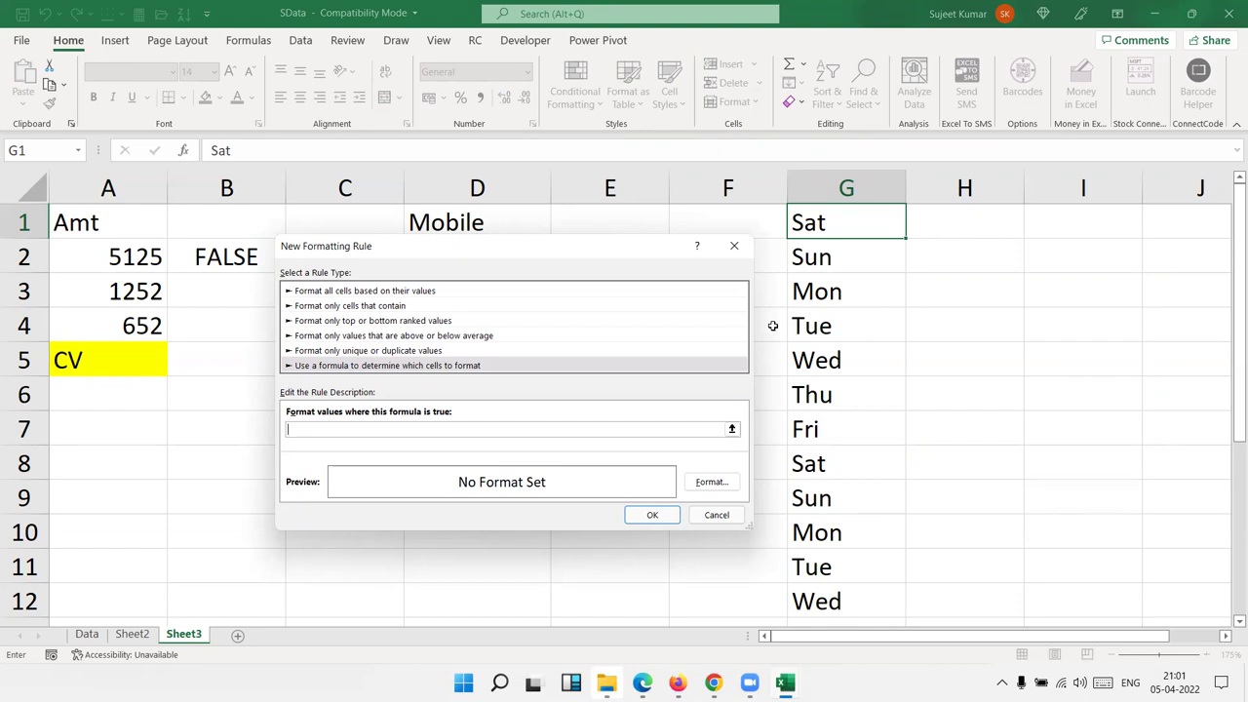
pyautogui.write('=or')
pyautogui.write('(g2')
pyautogui.write('="Sat",')
pyautogui.write('g2="Sun"')
pyautogui.click(710, 481)
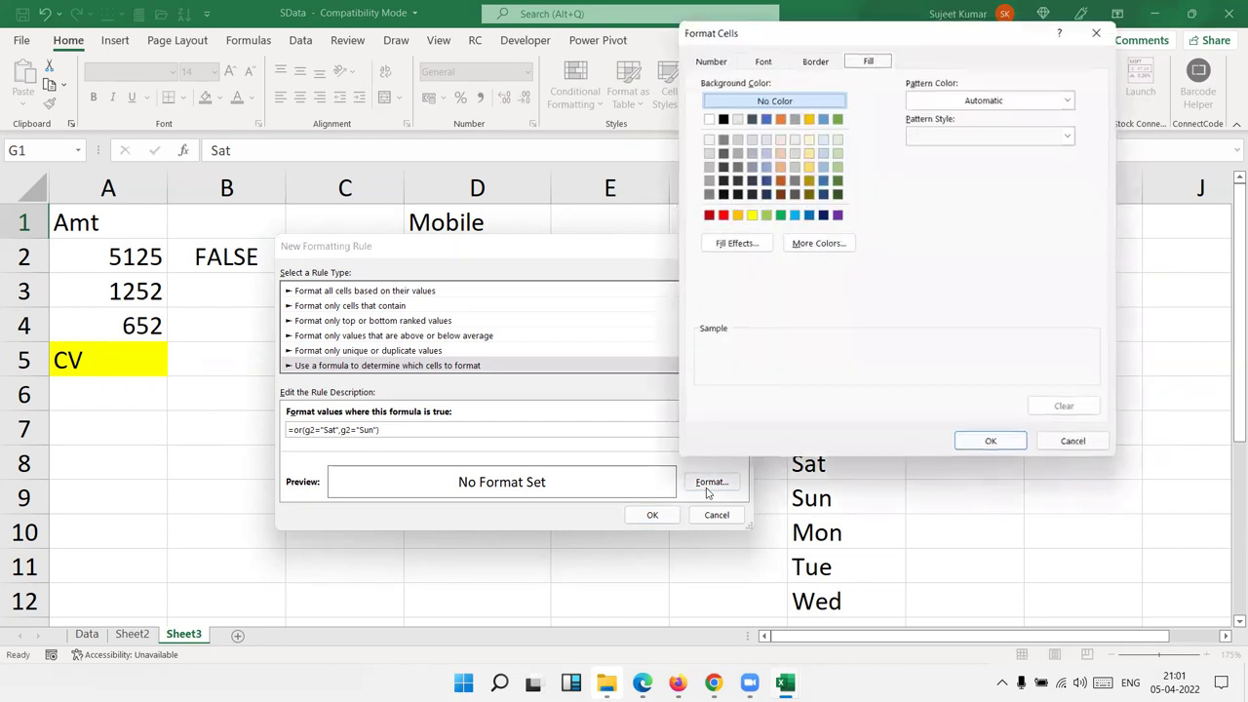
pyautogui.click(752, 216)
pyautogui.click(1012, 442)
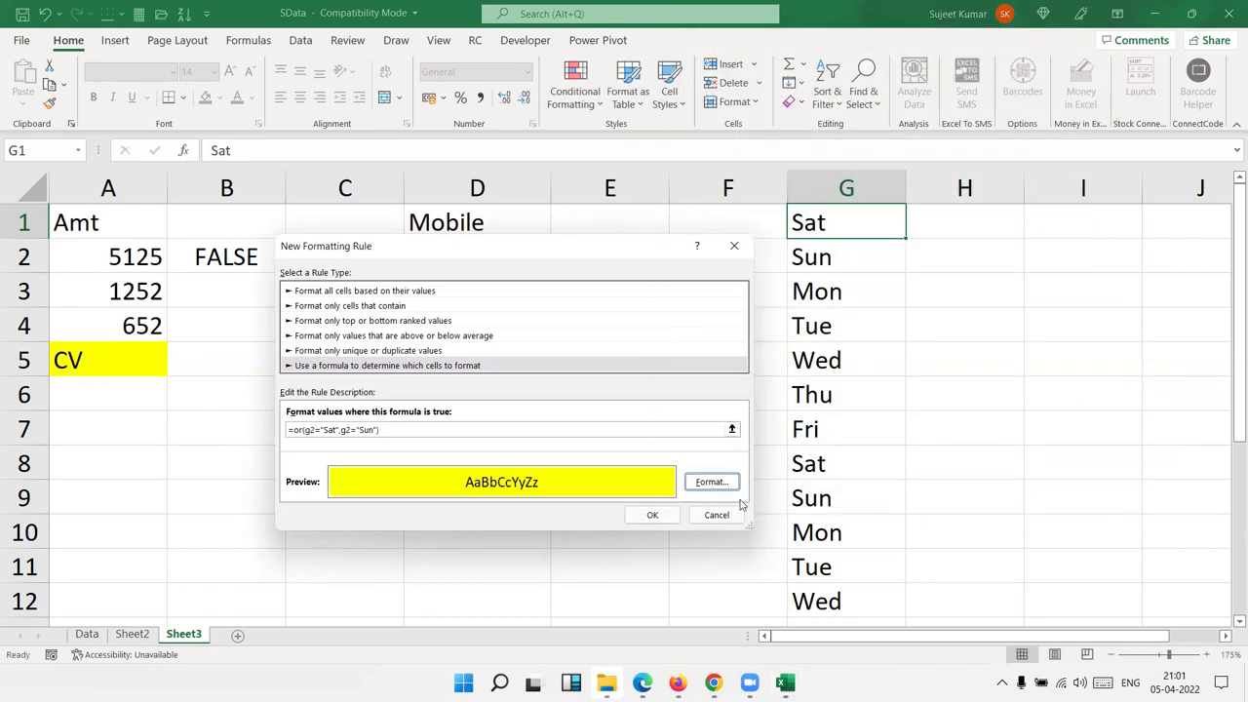
pyautogui.click(652, 515)
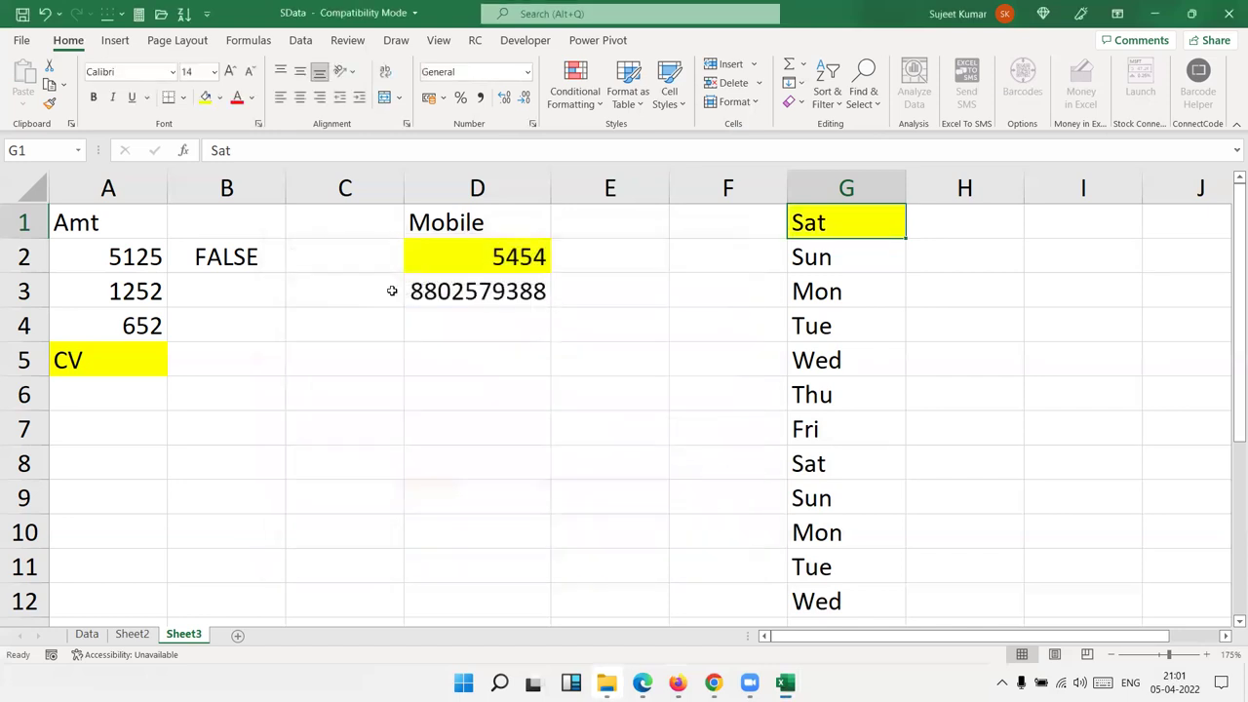
# - Format Painter G1's weekend rule over G1:G12
pyautogui.click(50, 103)
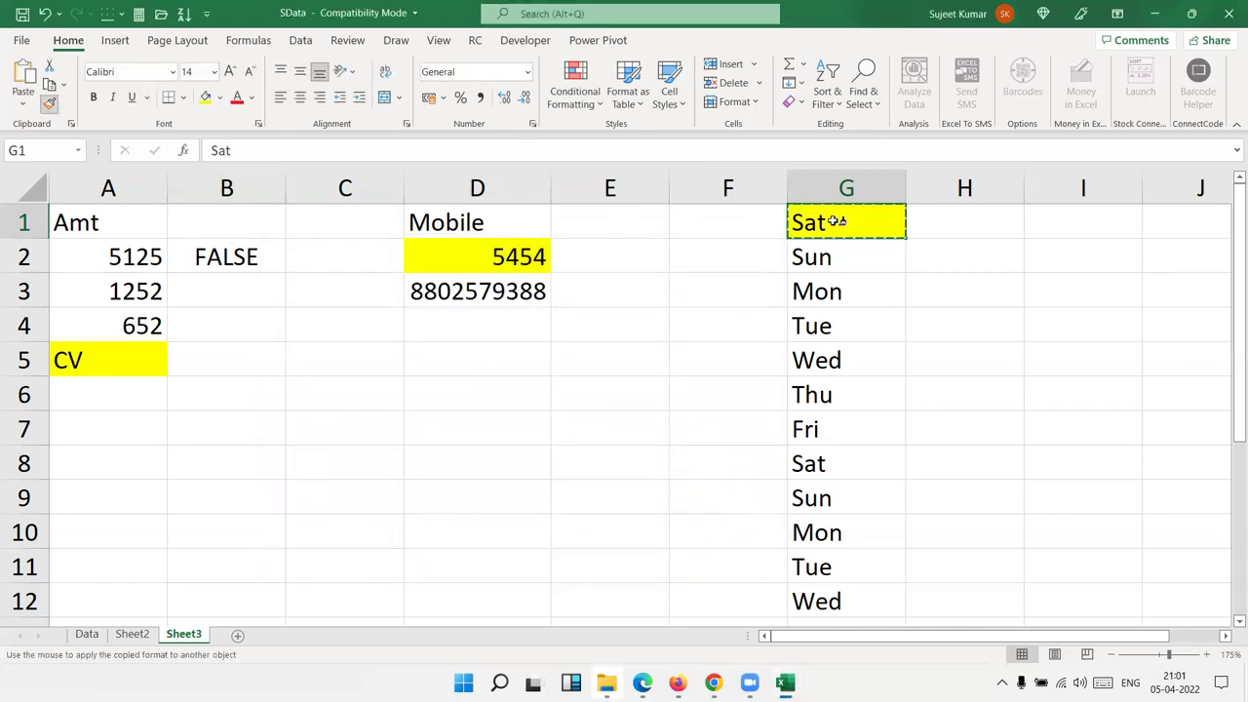
pyautogui.moveTo(837, 223); pyautogui.dragTo(853, 593)
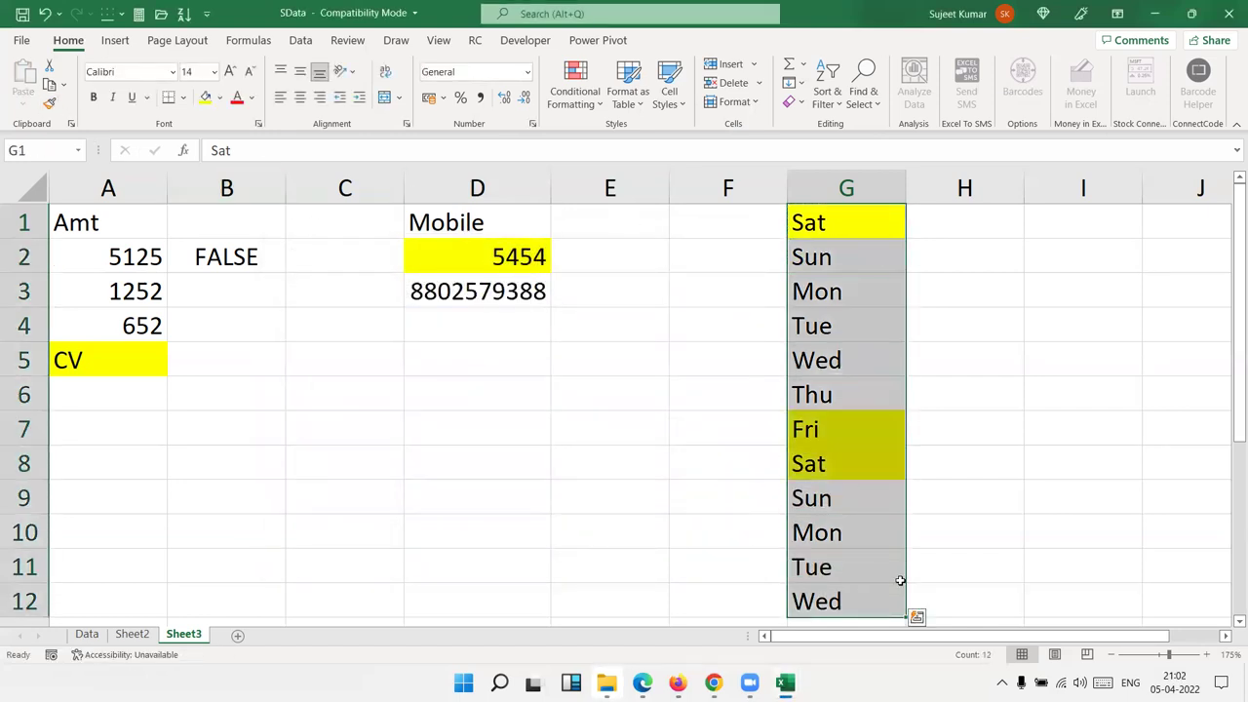
pyautogui.click(1064, 310)
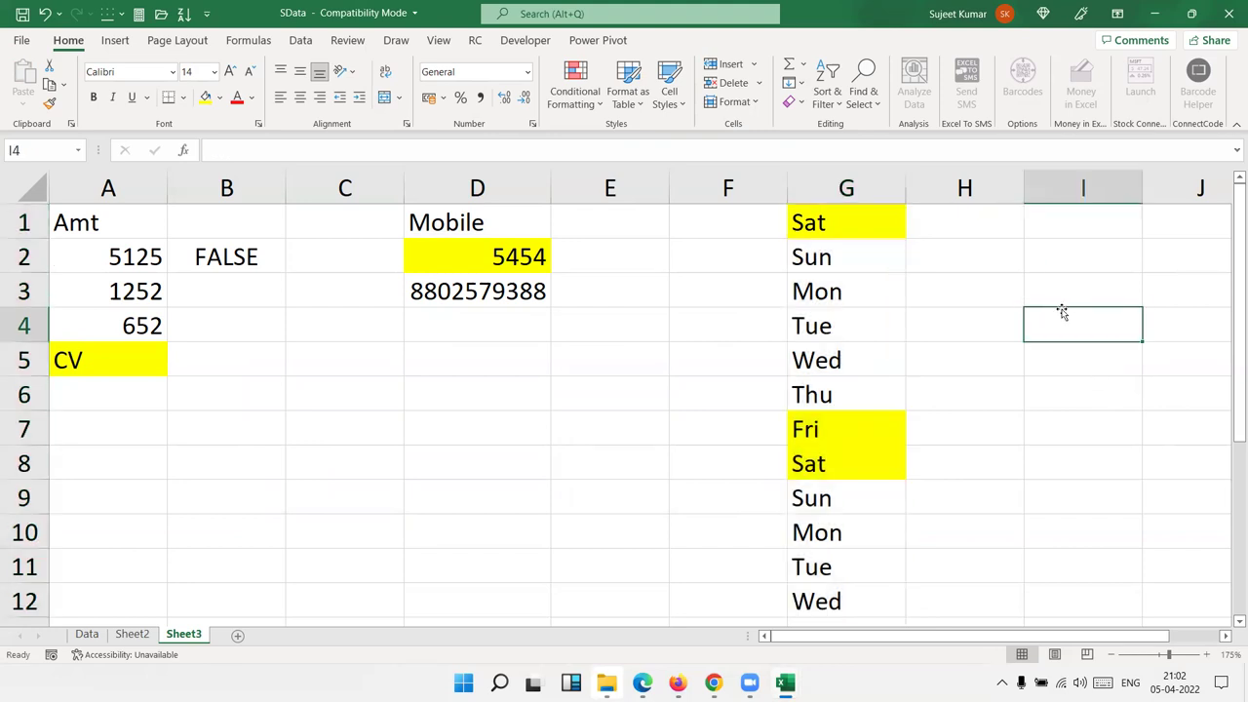
pyautogui.click(844, 222)
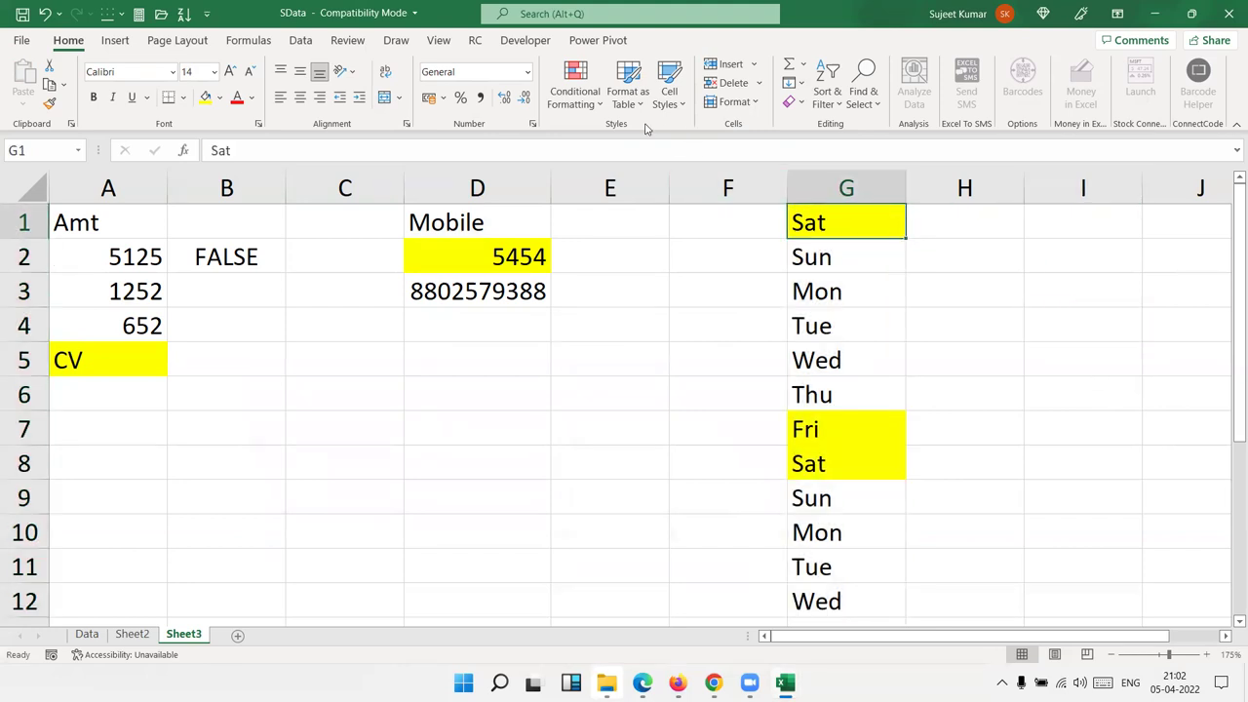
# - Edit the weekend rule's formula to =OR(G1="Sat",G1="Sun") and apply it
pyautogui.click(575, 86)
pyautogui.click(590, 368)
pyautogui.doubleClick(292, 365)
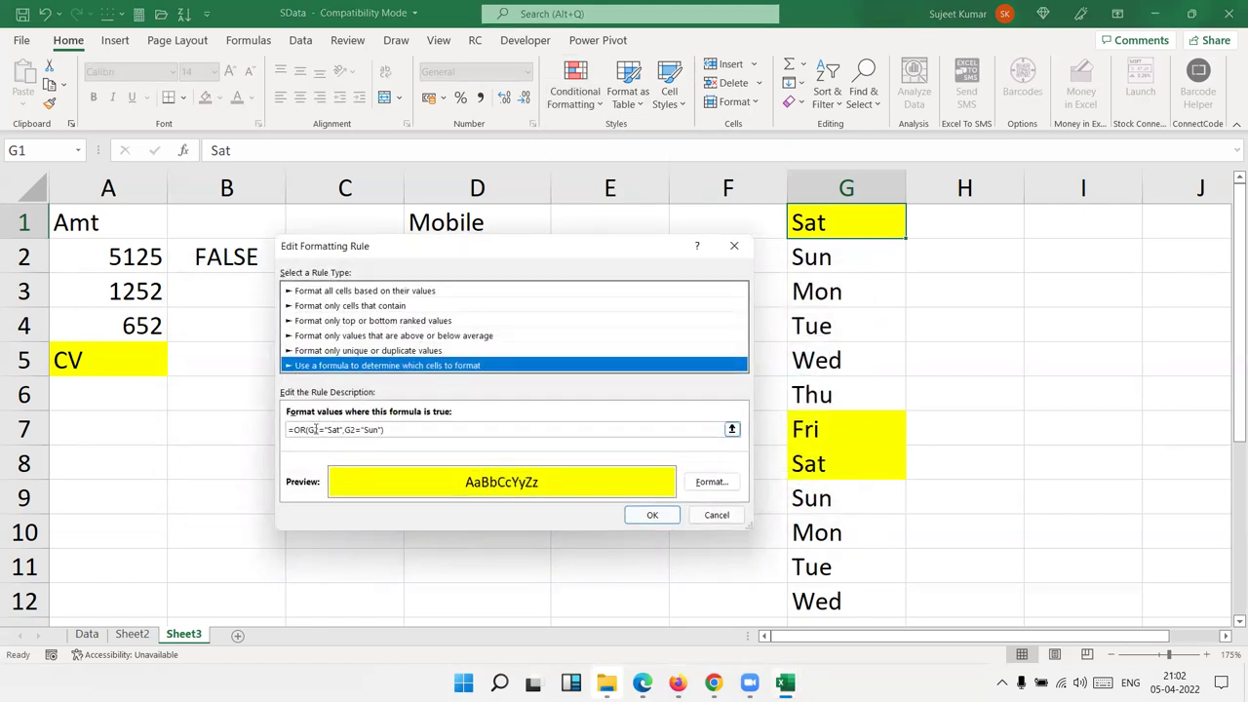
pyautogui.doubleClick(315, 429)
pyautogui.write('G1')
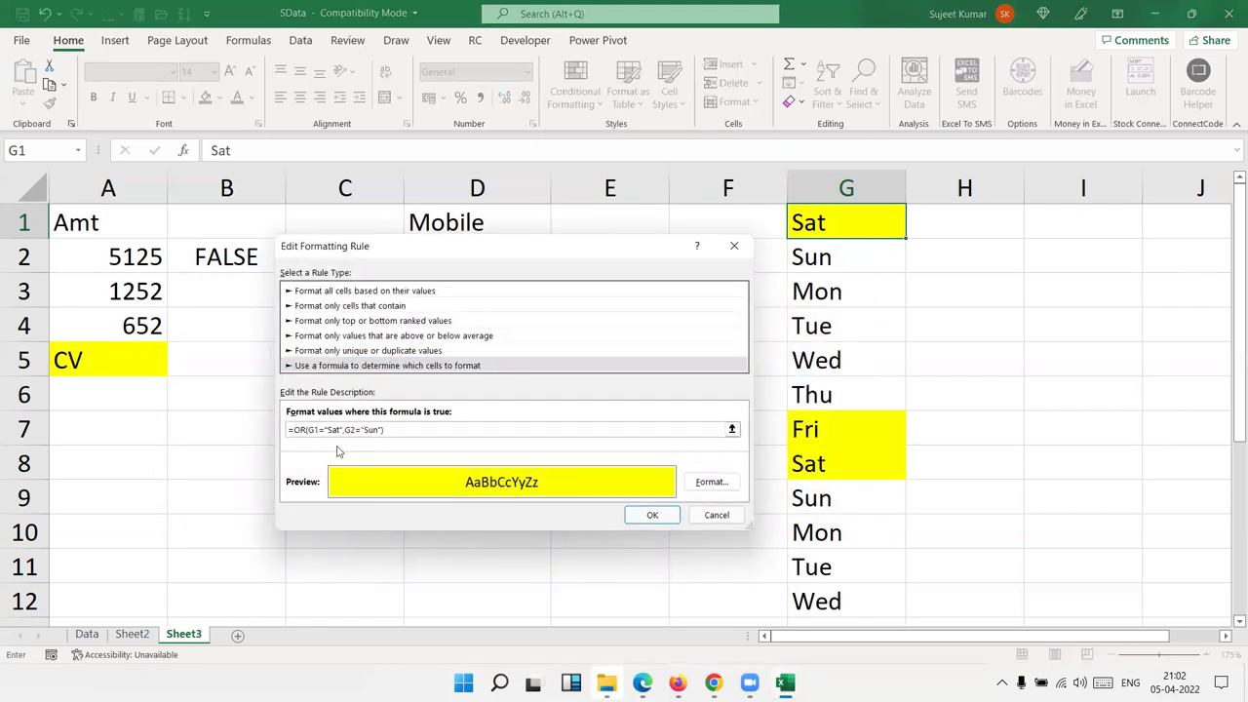
pyautogui.write('G1')
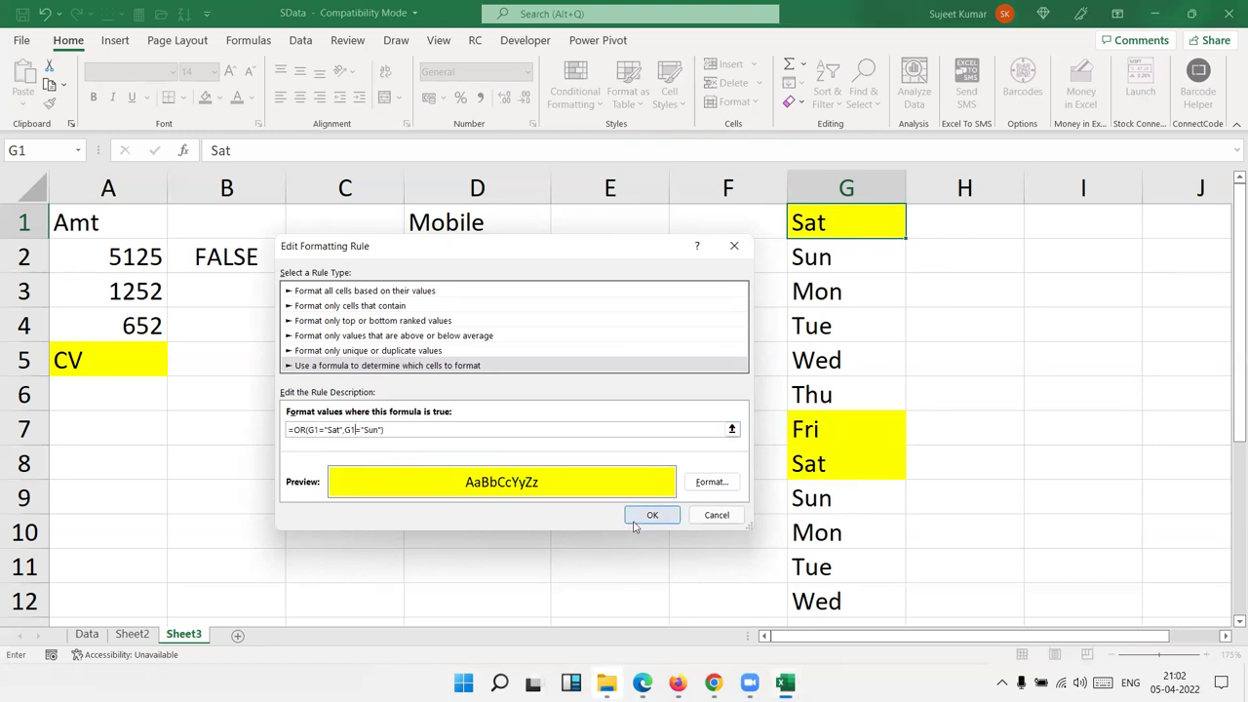
pyautogui.click(651, 514)
pyautogui.click(801, 491)
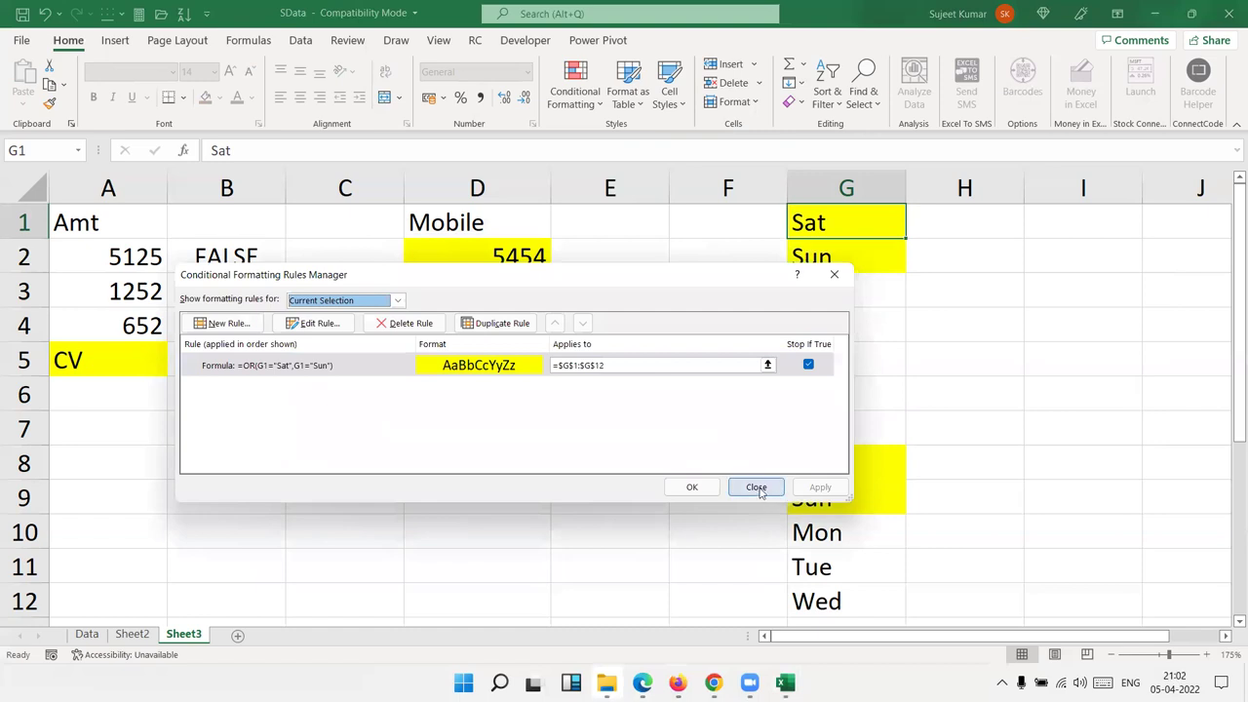
pyautogui.click(692, 488)
pyautogui.click(969, 312)
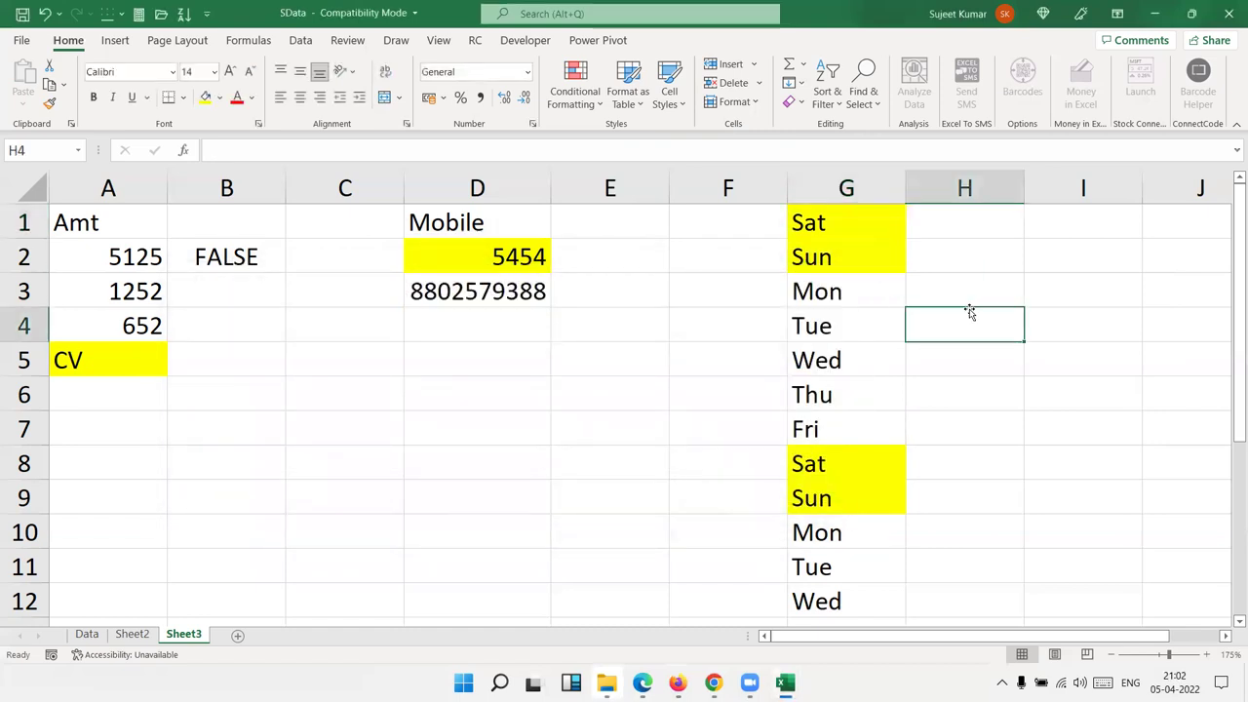
pyautogui.press('Right')
pyautogui.press('Right')
pyautogui.press('Right')
pyautogui.press('Right')
pyautogui.press('Right')
pyautogui.press('Right')
# - Enter the ID heading in J1 and IDs 1, 6, 8, 9, 10, 15, 20, 22, 24 below it
pyautogui.press('Left')
pyautogui.press('Left')
pyautogui.press('Left')
pyautogui.press('Left')
pyautogui.press('Up')
pyautogui.press('Up')
pyautogui.press('Up')
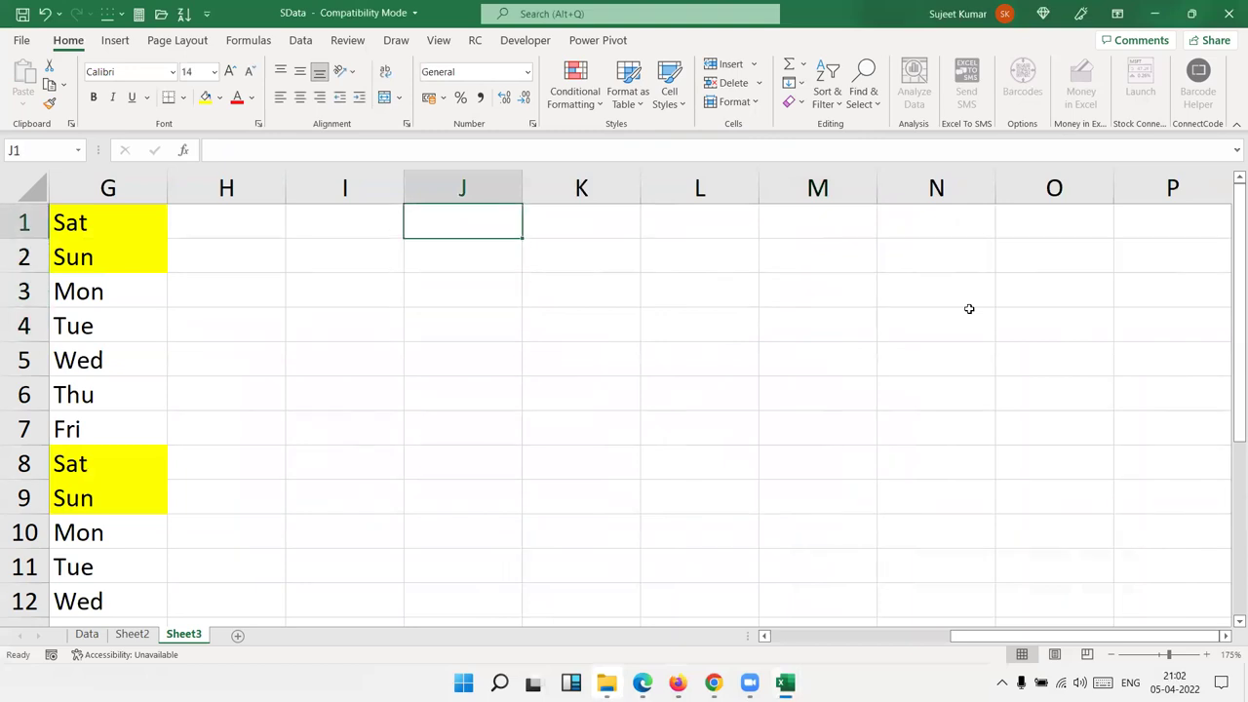
pyautogui.write('ID')
pyautogui.press('Return')
pyautogui.write('1')
pyautogui.press('Return')
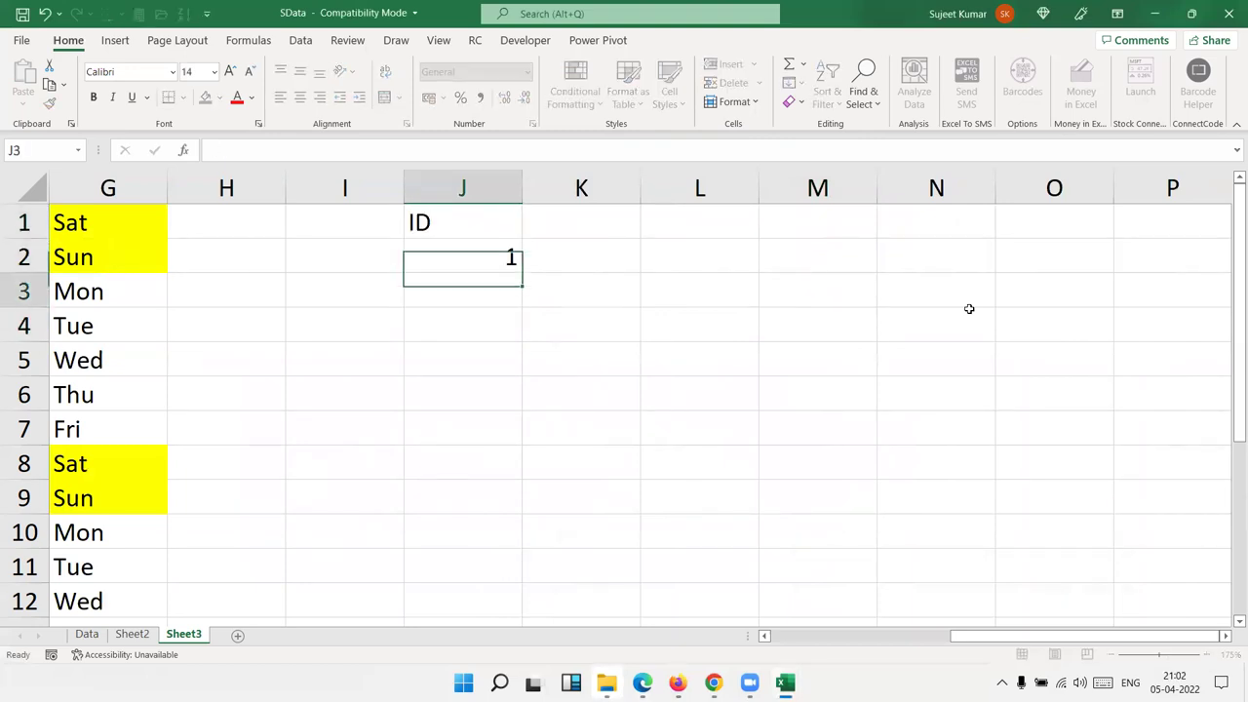
pyautogui.write('6')
pyautogui.press('Return')
pyautogui.write('8')
pyautogui.press('Return')
pyautogui.write('9')
pyautogui.press('Return')
pyautogui.write('10')
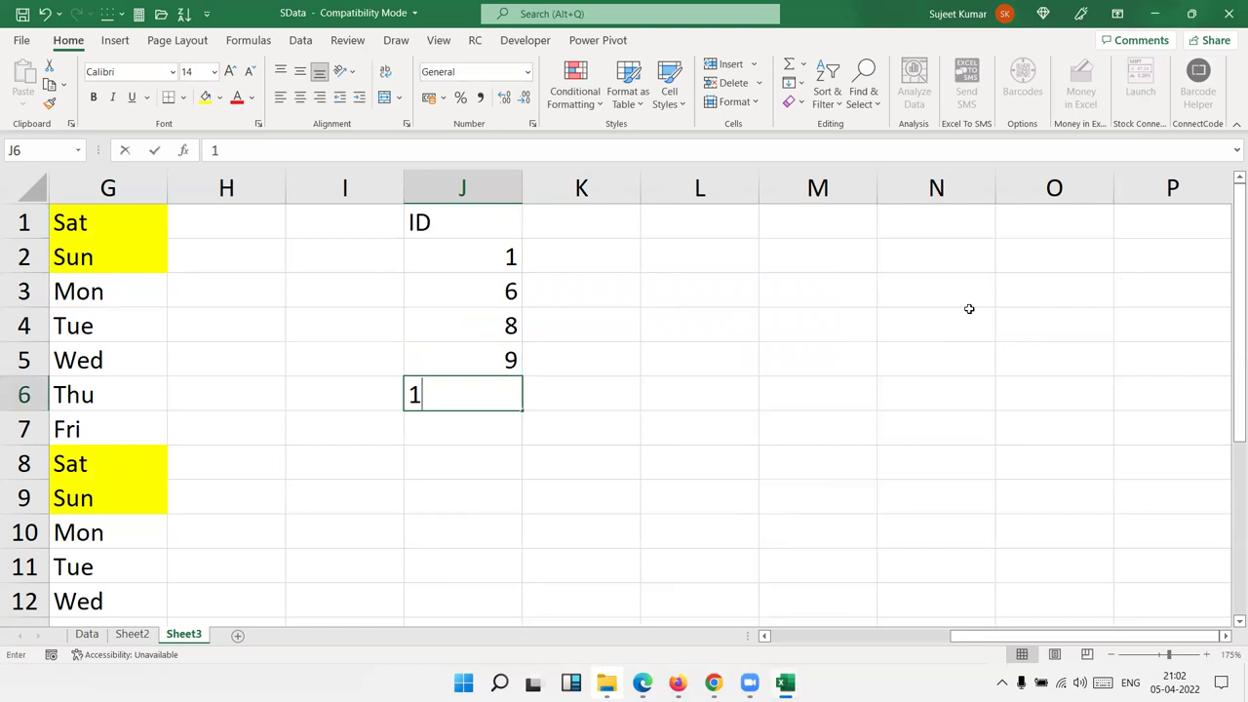
pyautogui.press('Return')
pyautogui.write('15')
pyautogui.press('Return')
pyautogui.write('20')
pyautogui.press('Return')
pyautogui.write('22')
pyautogui.press('Return')
pyautogui.write('24')
pyautogui.press('Right')
# - Add an ID heading in N1 with lookup ID 1 in N2
pyautogui.press('Right')
pyautogui.press('Right')
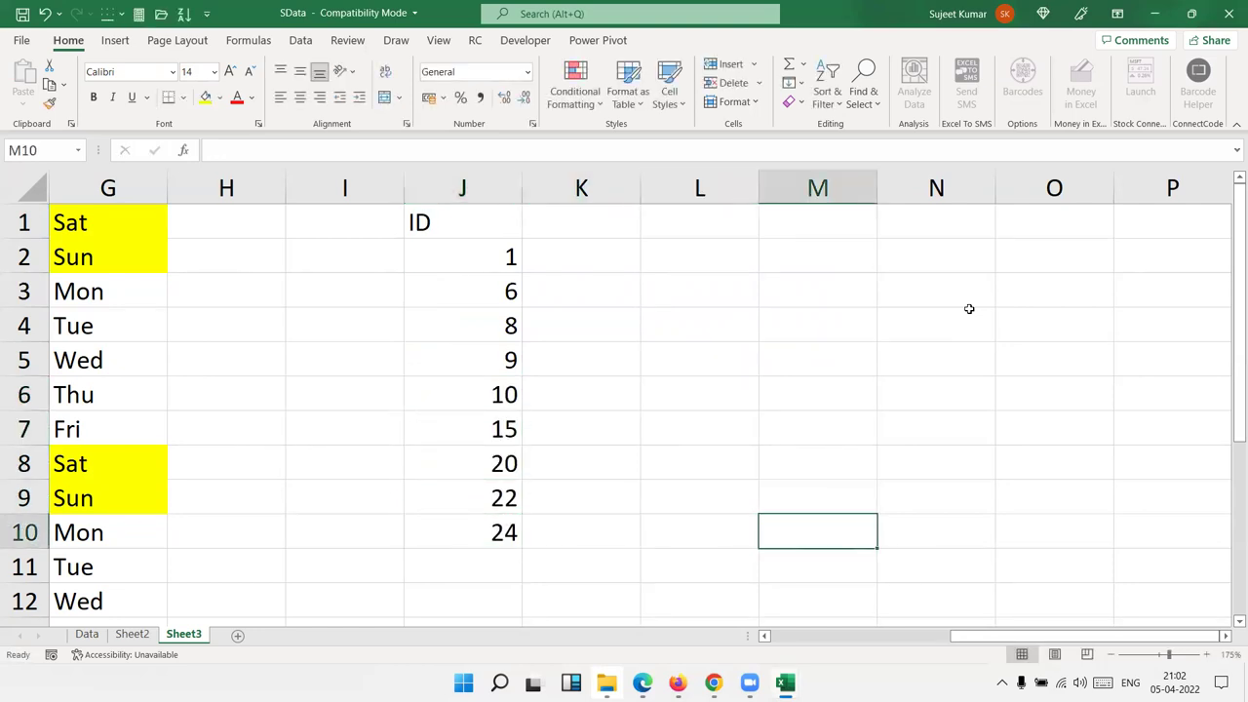
pyautogui.press('Right')
pyautogui.press('Right')
pyautogui.press('Up')
pyautogui.press('Up')
pyautogui.press('Up')
pyautogui.press('Up')
pyautogui.press('Up')
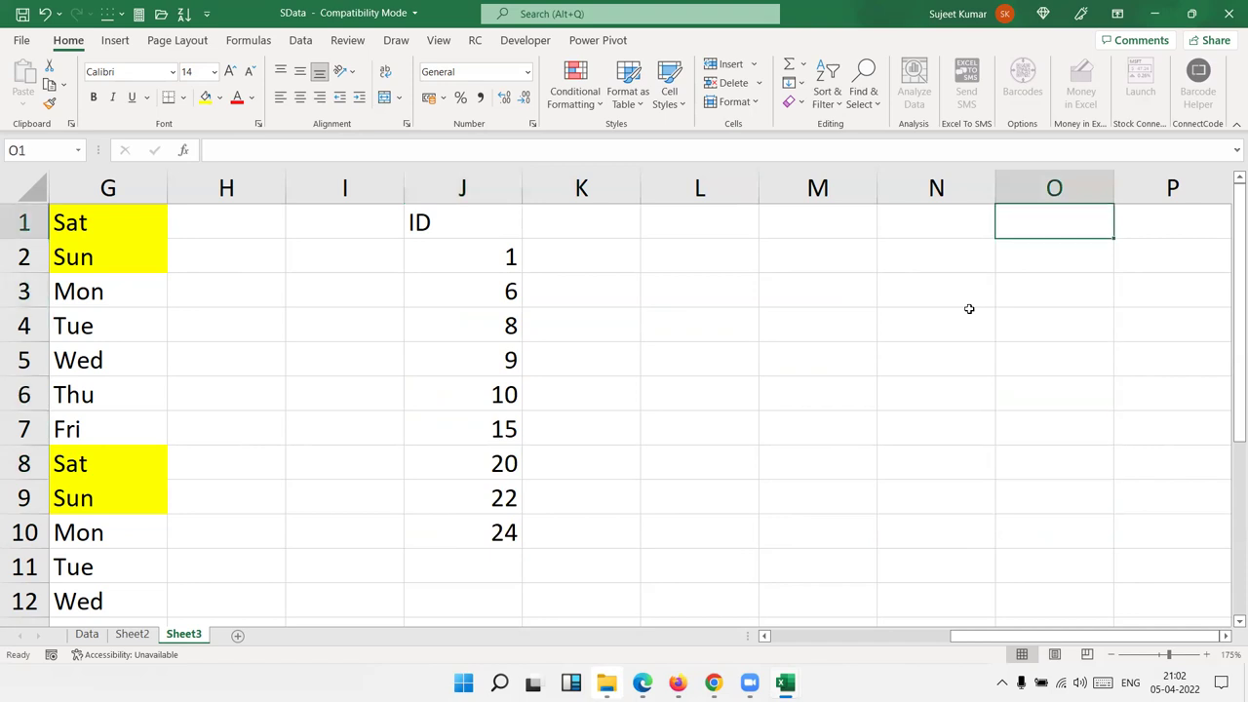
pyautogui.press('Left')
pyautogui.write('ID')
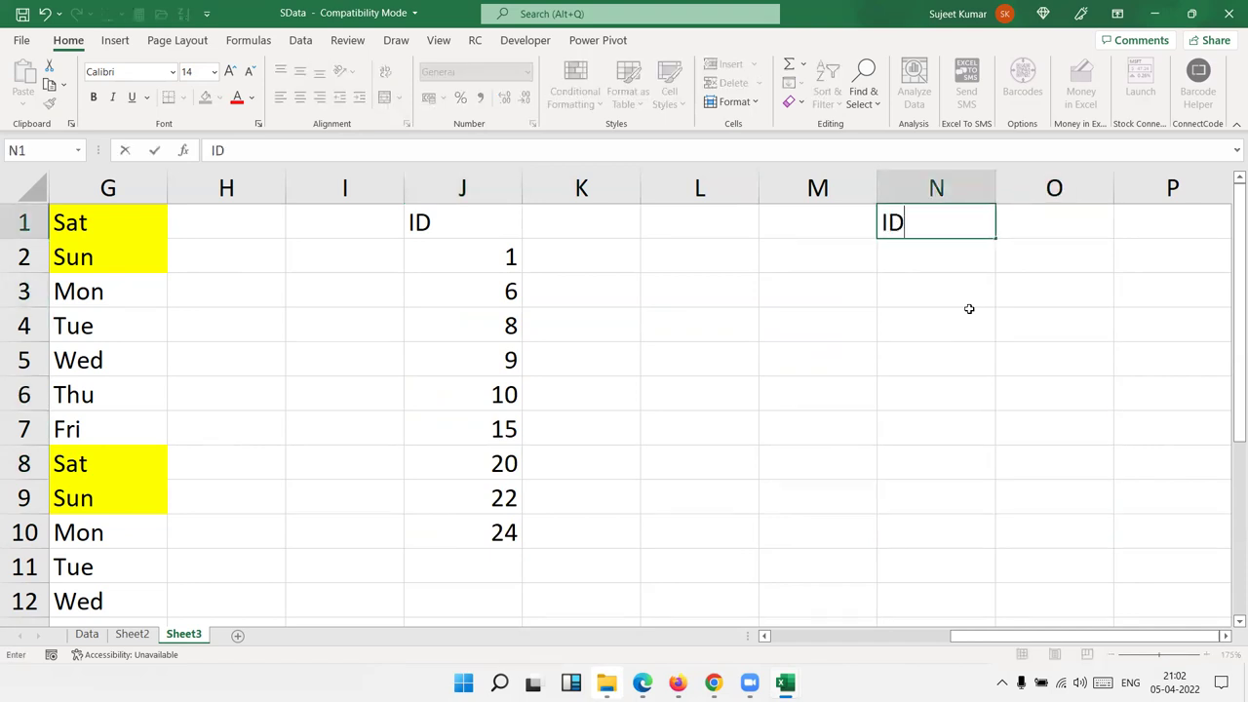
pyautogui.press('Return')
pyautogui.moveTo(472, 251); pyautogui.dragTo(443, 526)
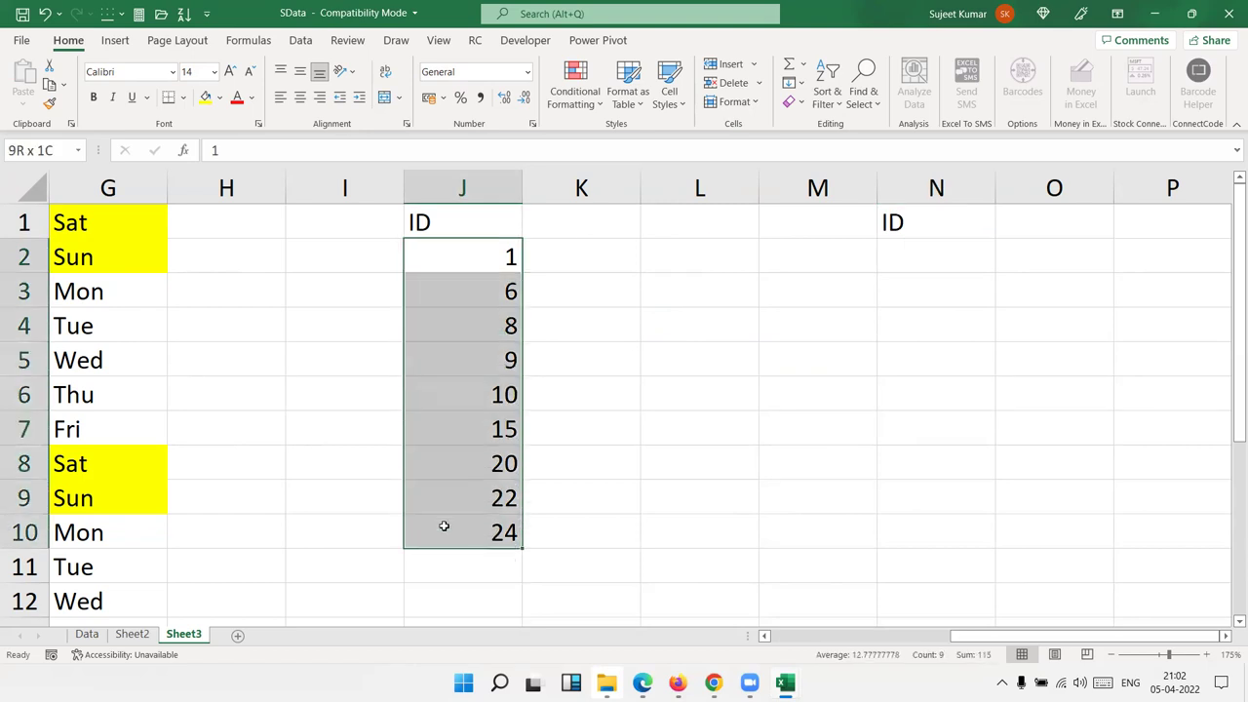
pyautogui.click(978, 250)
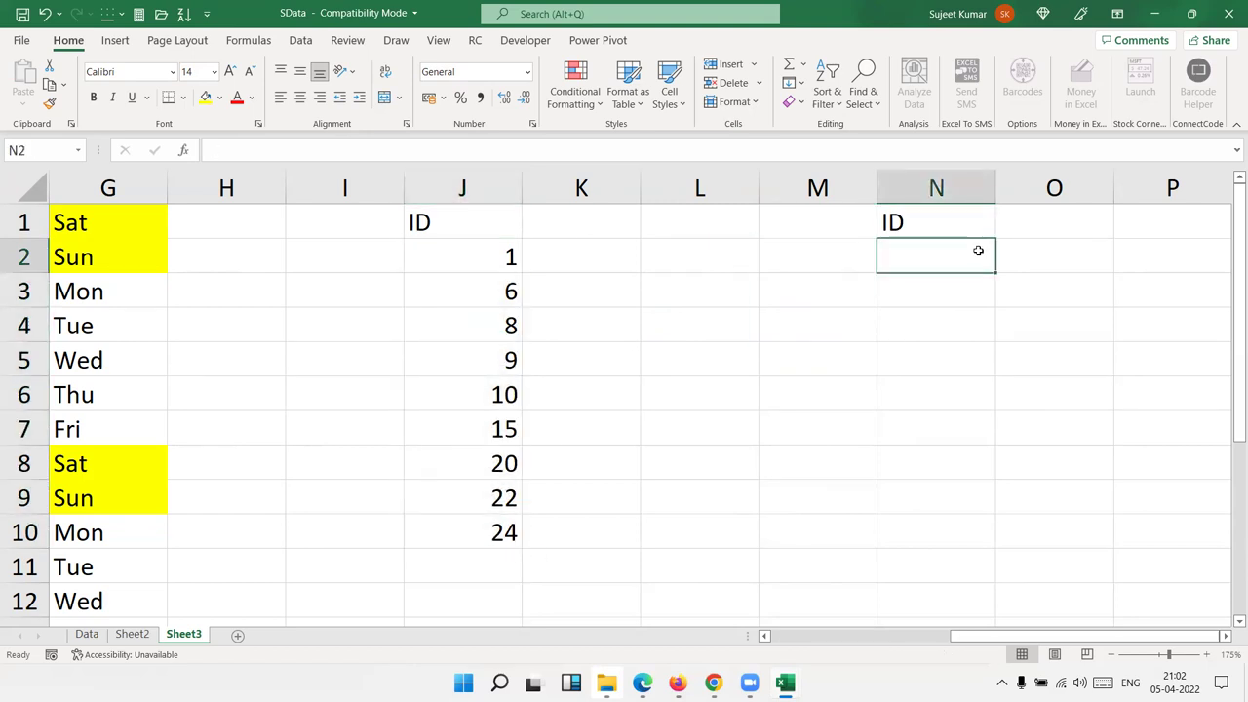
pyautogui.write('1')
pyautogui.press('Tab')
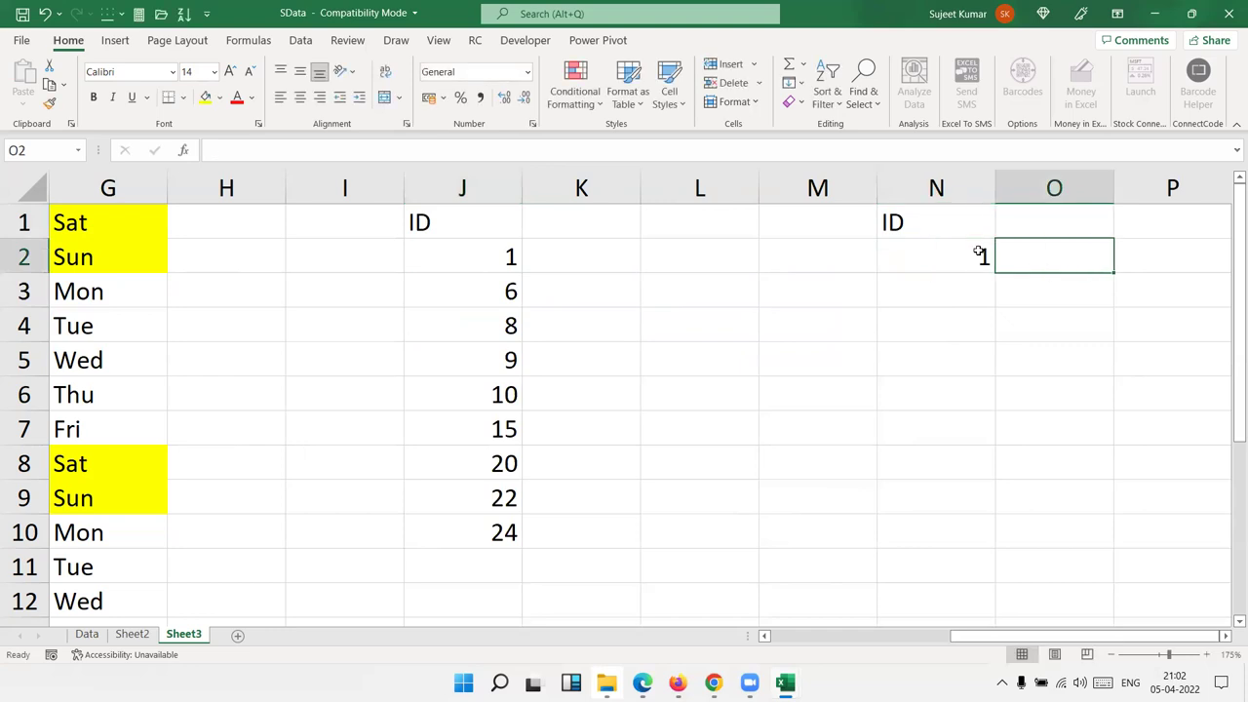
pyautogui.click(956, 267)
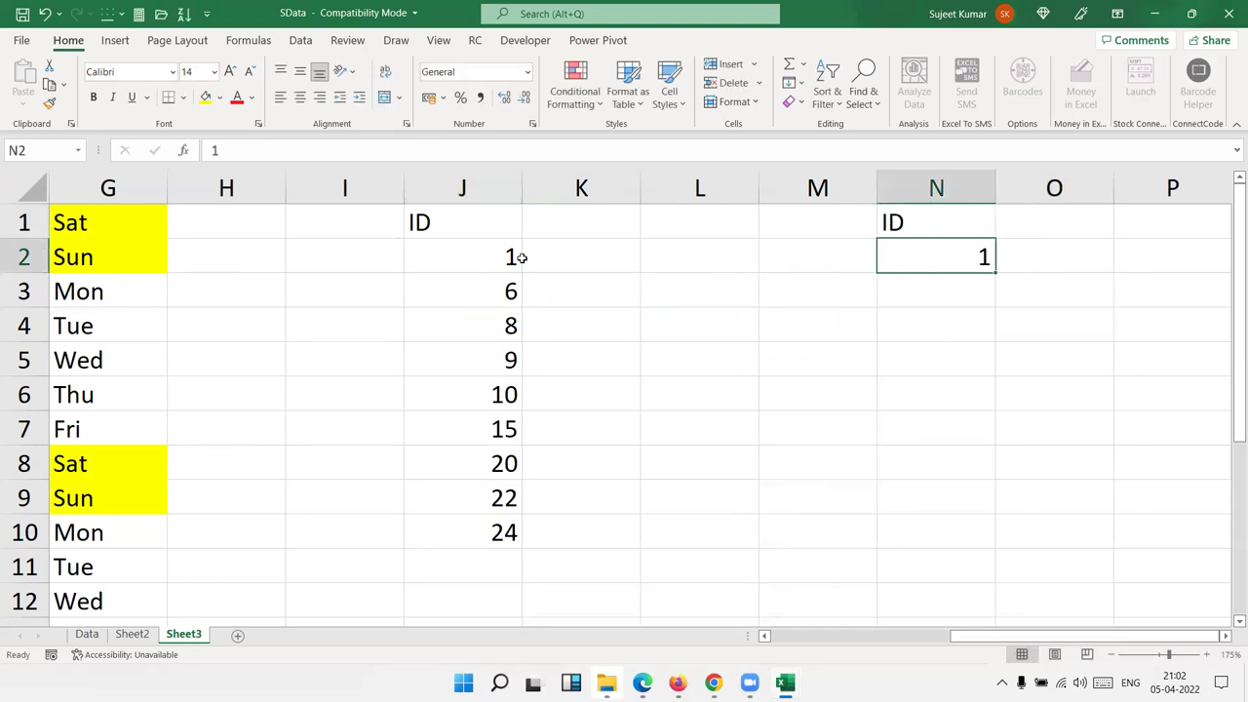
pyautogui.moveTo(507, 256); pyautogui.dragTo(459, 473)
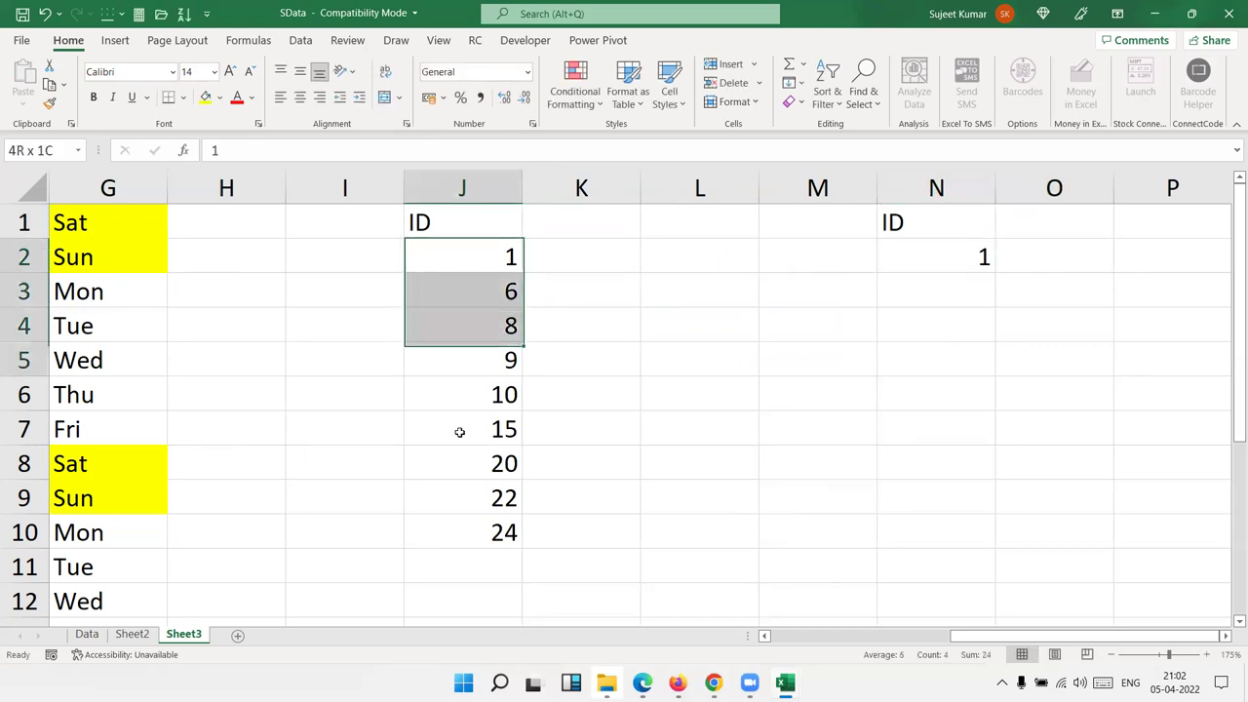
pyautogui.click(975, 248)
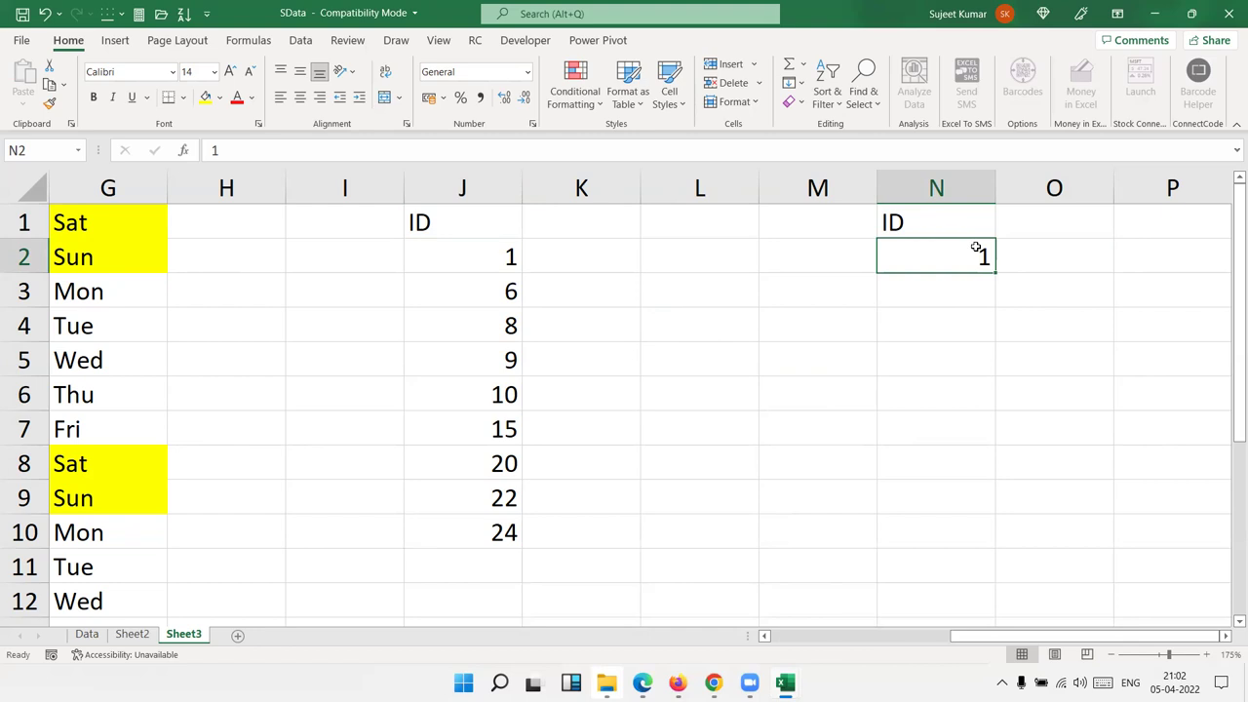
# - Enter =COUNTIF(J:J,N2) in O2 to check the lookup ID
pyautogui.click(1041, 255)
pyautogui.write('=')
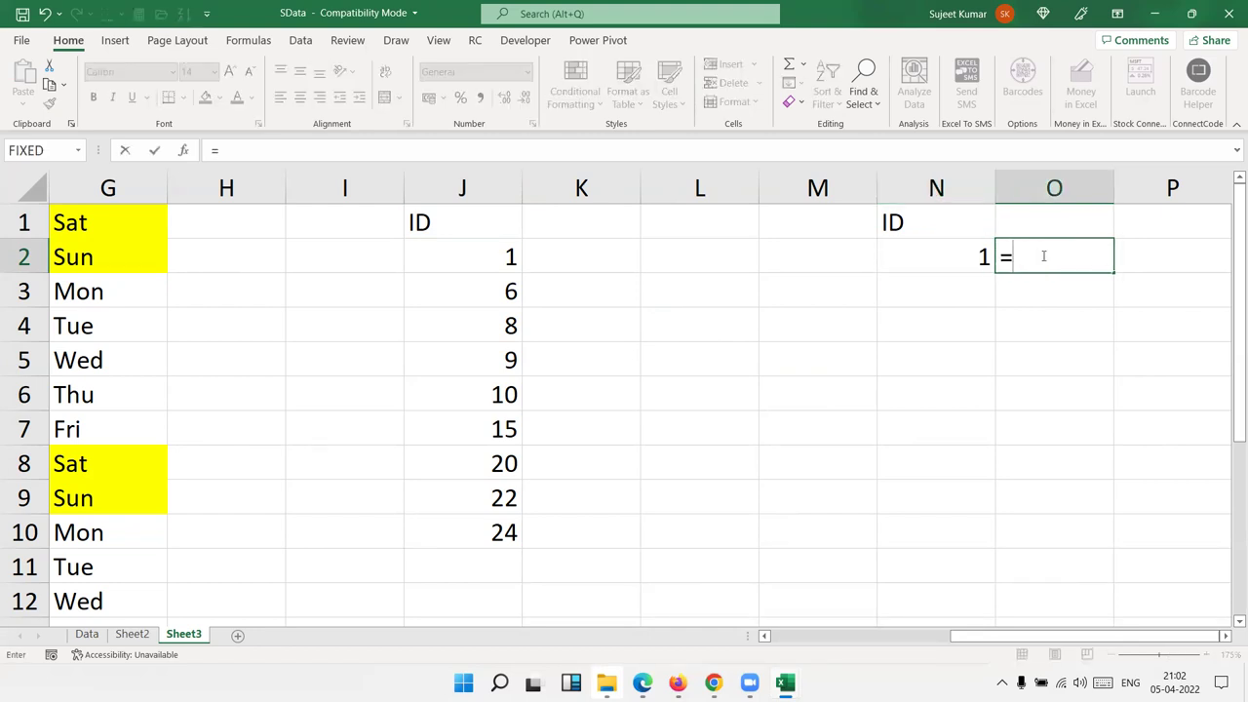
pyautogui.write('coun')
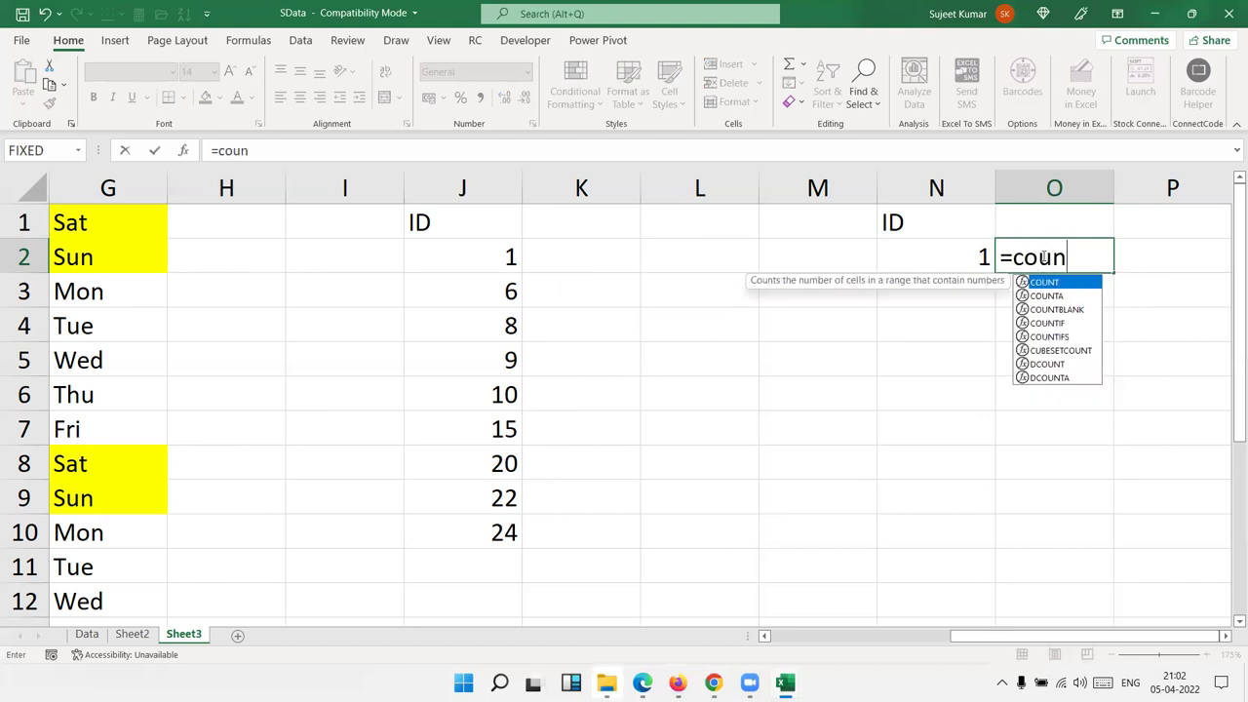
pyautogui.press('Down')
pyautogui.press('Down')
pyautogui.press('Down')
pyautogui.press('Tab')
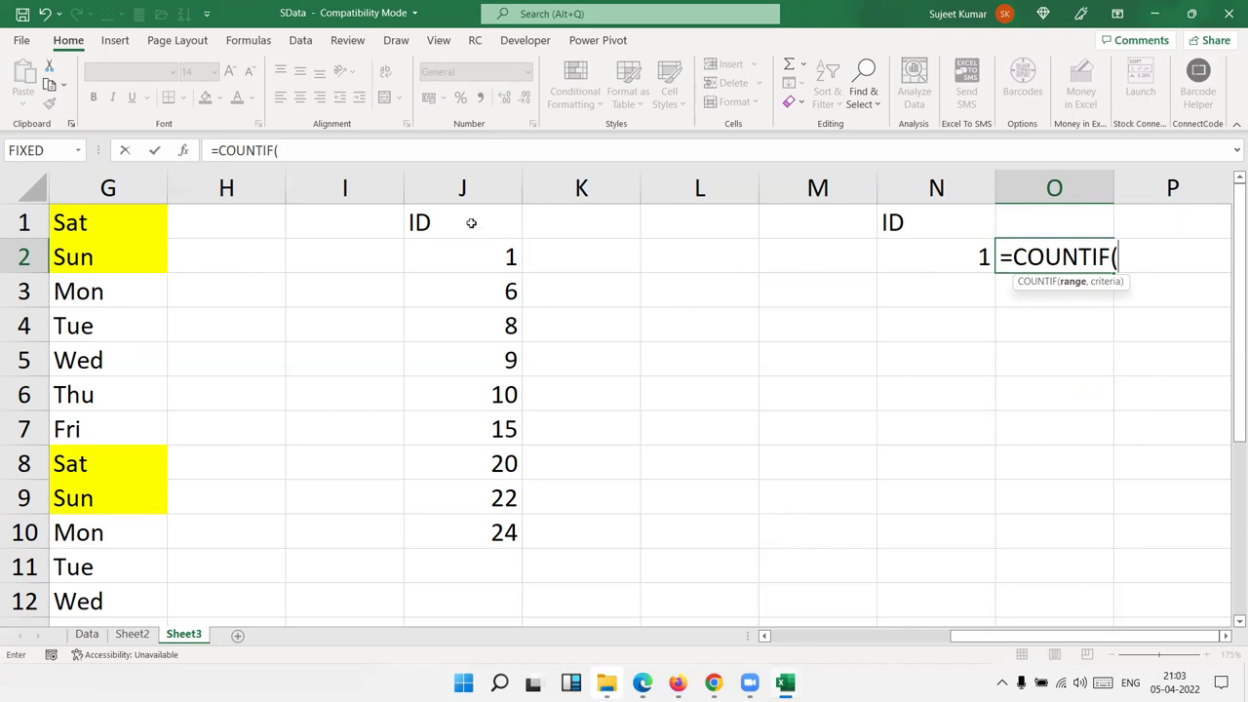
pyautogui.click(466, 188)
pyautogui.write(',')
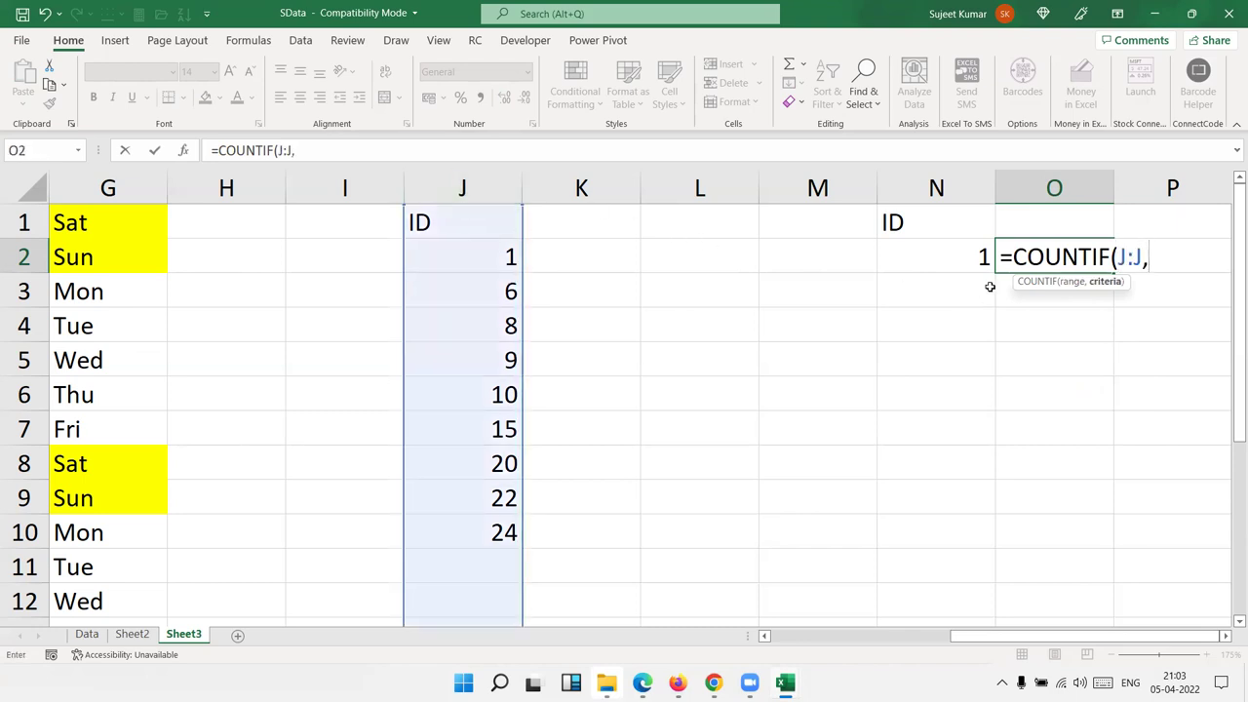
pyautogui.click(954, 253)
pyautogui.press('Return')
pyautogui.press('Up')
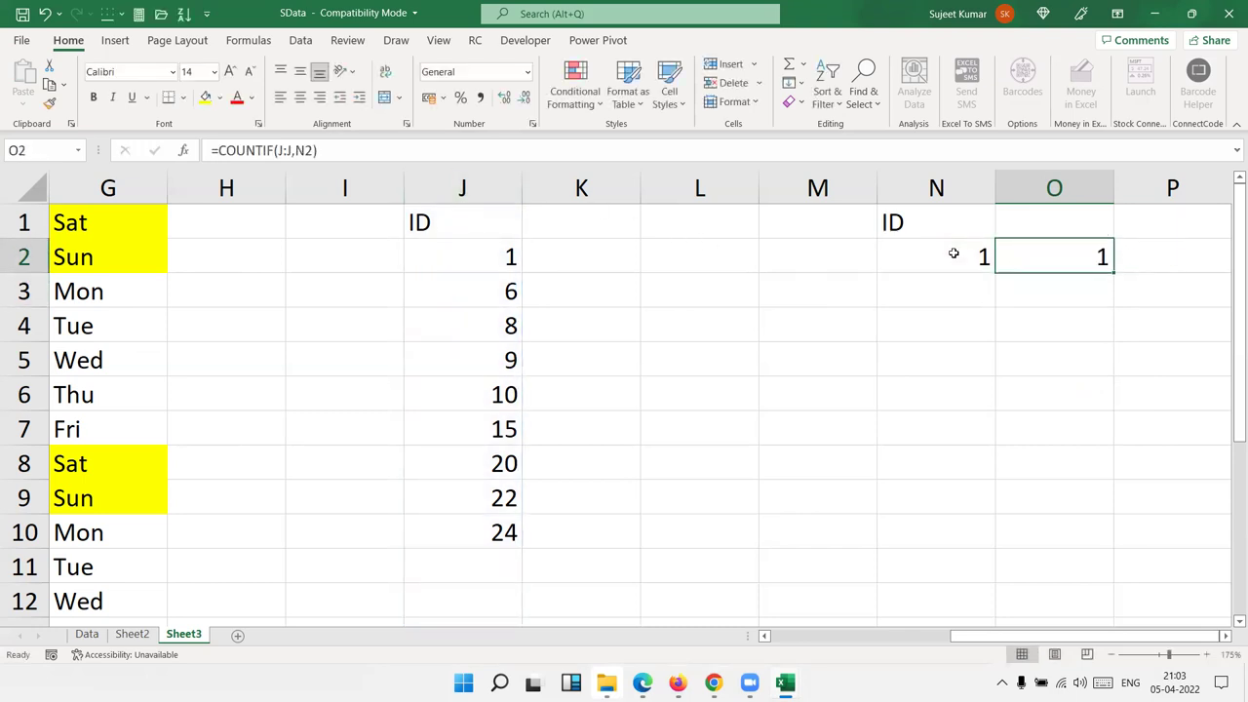
# - Change N2 to 215 and clear the COUNTIF check from O2
pyautogui.click(953, 254)
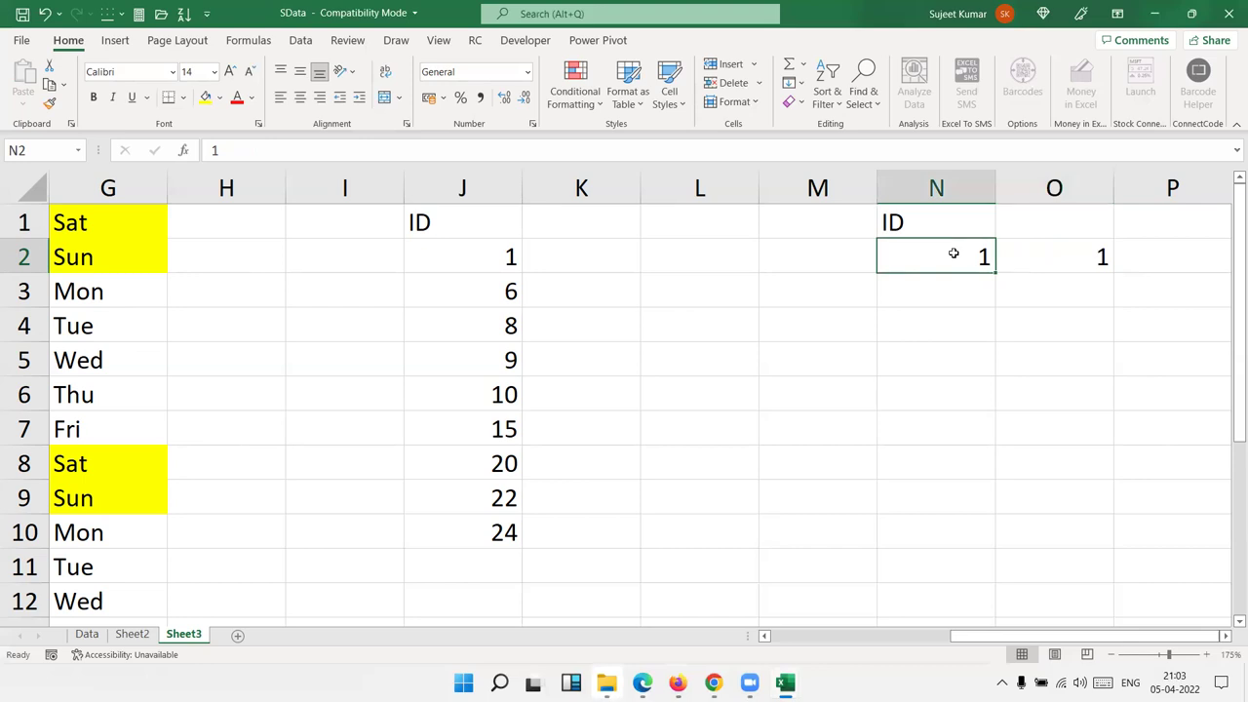
pyautogui.write('215')
pyautogui.press('Return')
pyautogui.press('Up')
pyautogui.press('Right')
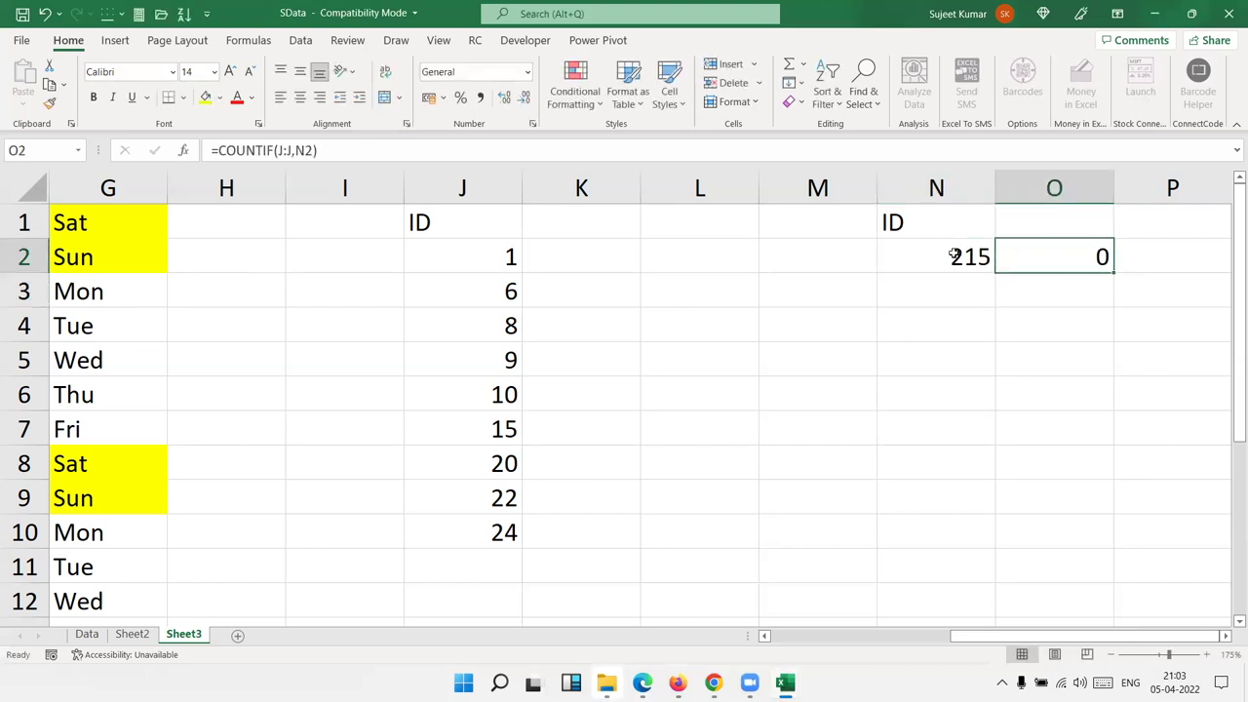
pyautogui.press('Delete')
pyautogui.click(953, 254)
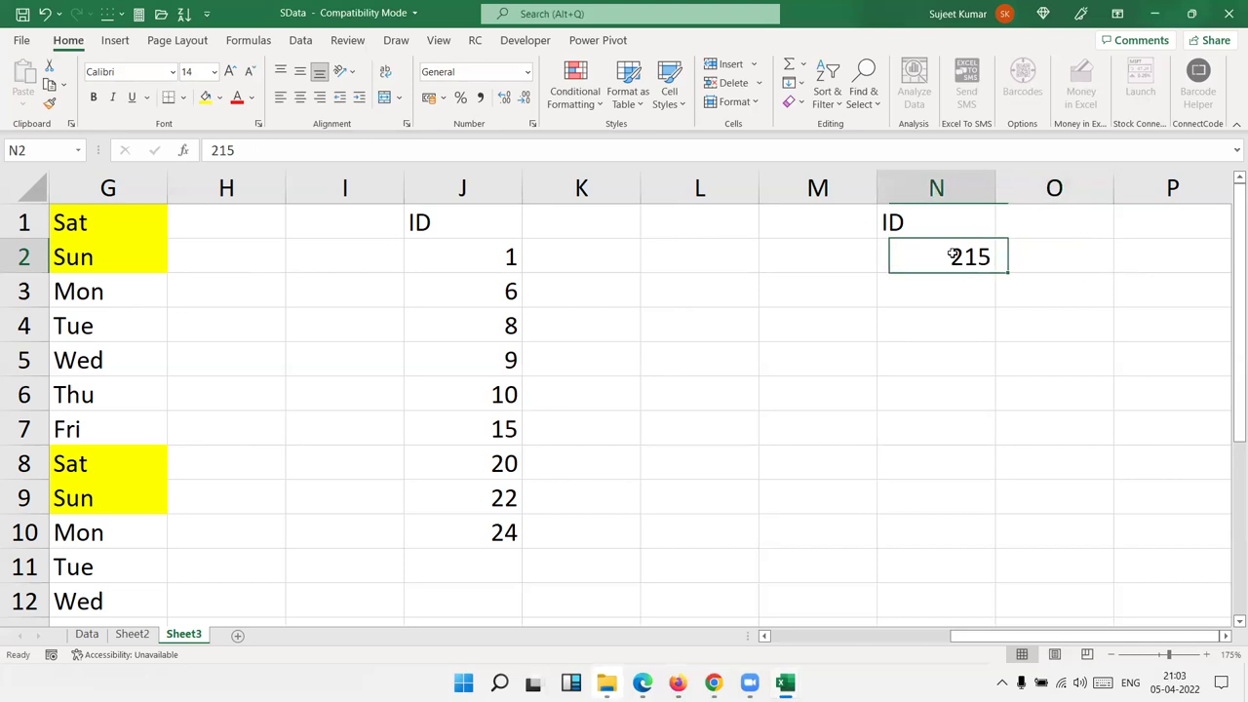
# - Give N2 the yellow-fill rule =countif($J:$J,n2)>=1
pyautogui.click(575, 86)
pyautogui.click(580, 323)
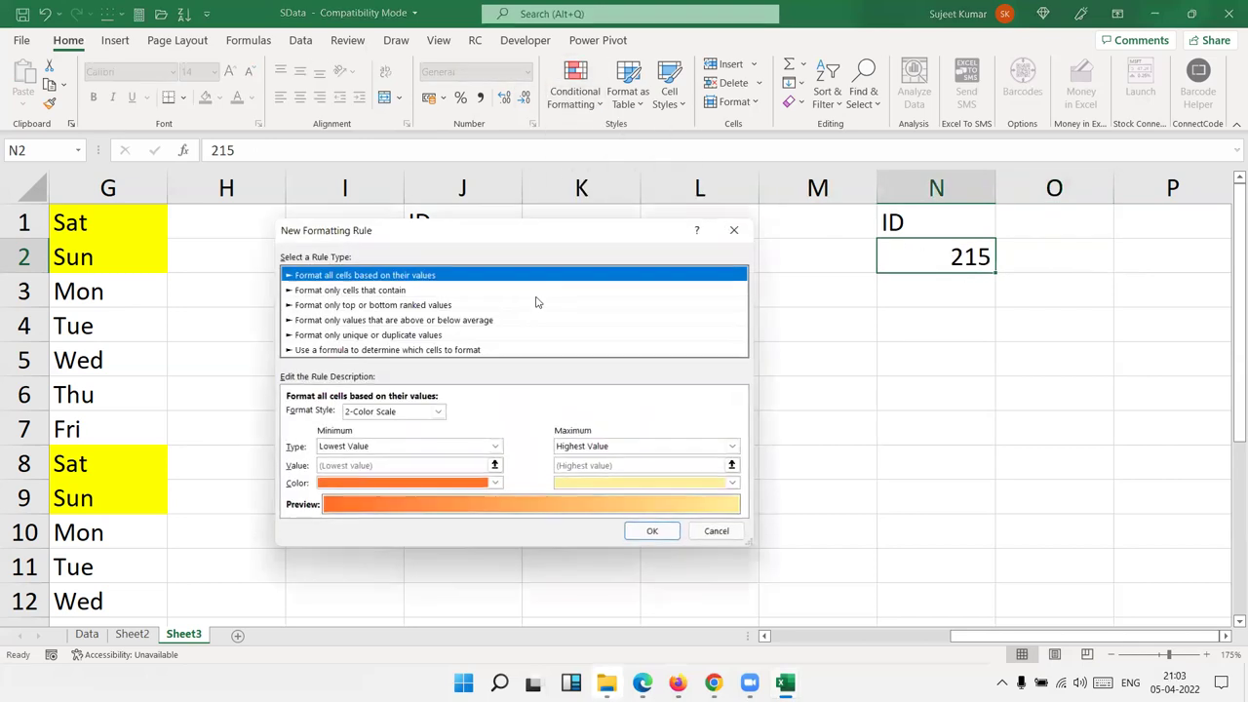
pyautogui.click(407, 348)
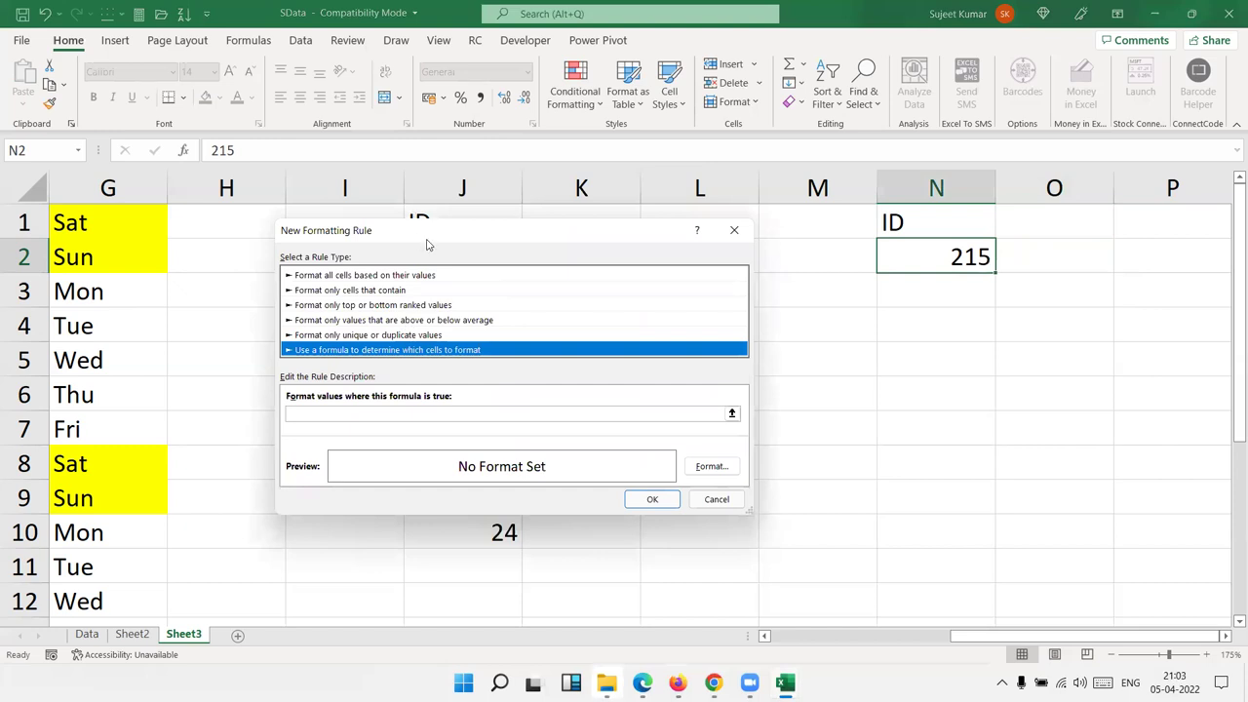
pyautogui.moveTo(427, 240); pyautogui.dragTo(823, 320)
pyautogui.click(724, 495)
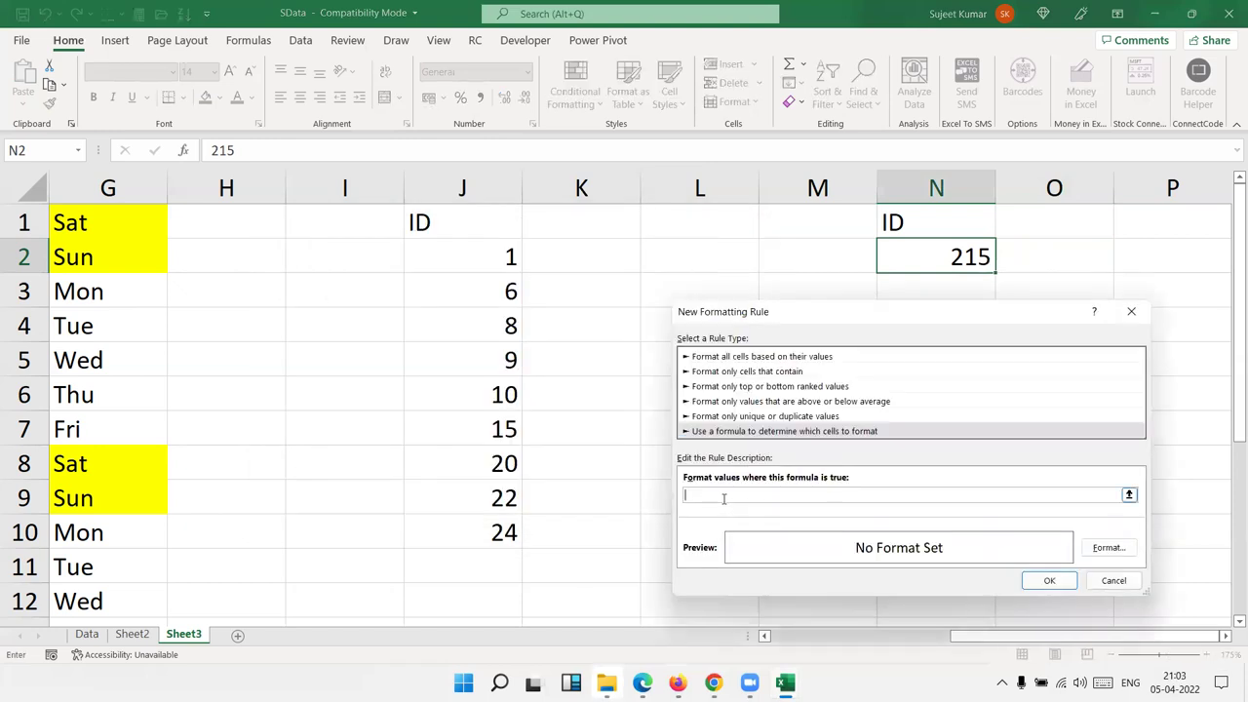
pyautogui.write('=count')
pyautogui.write('if(')
pyautogui.click(495, 187)
pyautogui.write(',')
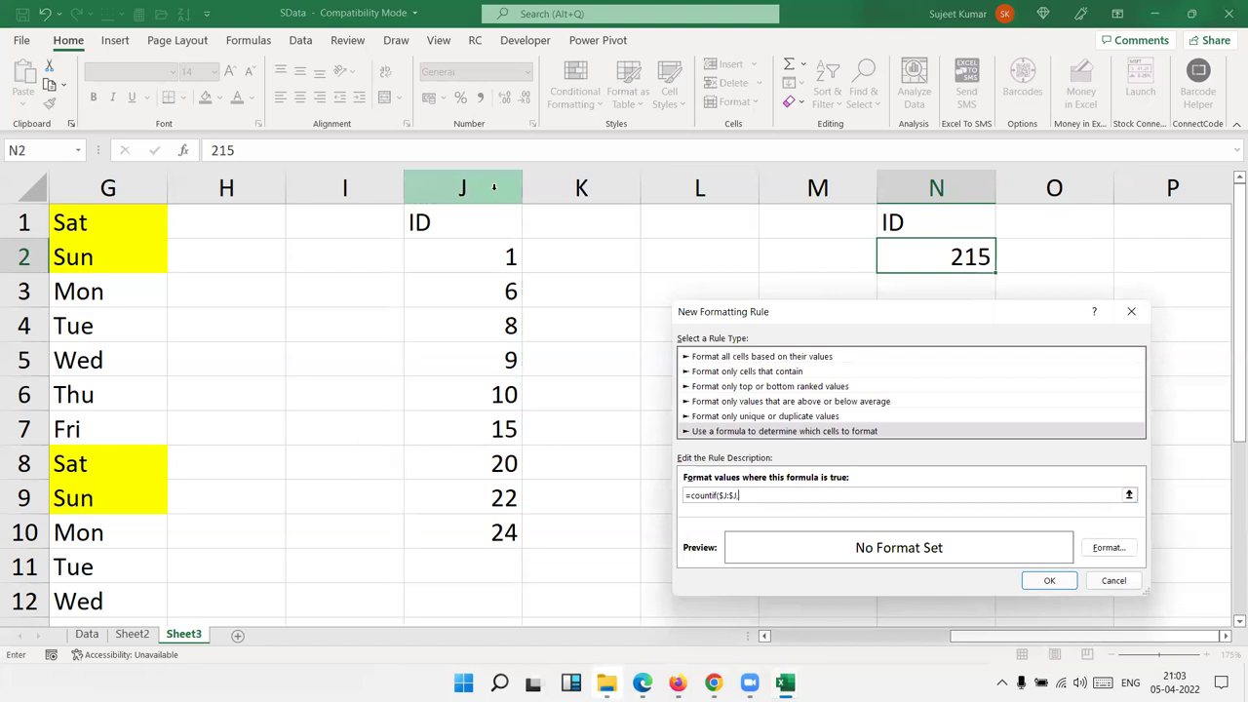
pyautogui.write('n2')
pyautogui.write(')')
pyautogui.write('>=1')
pyautogui.click(1107, 548)
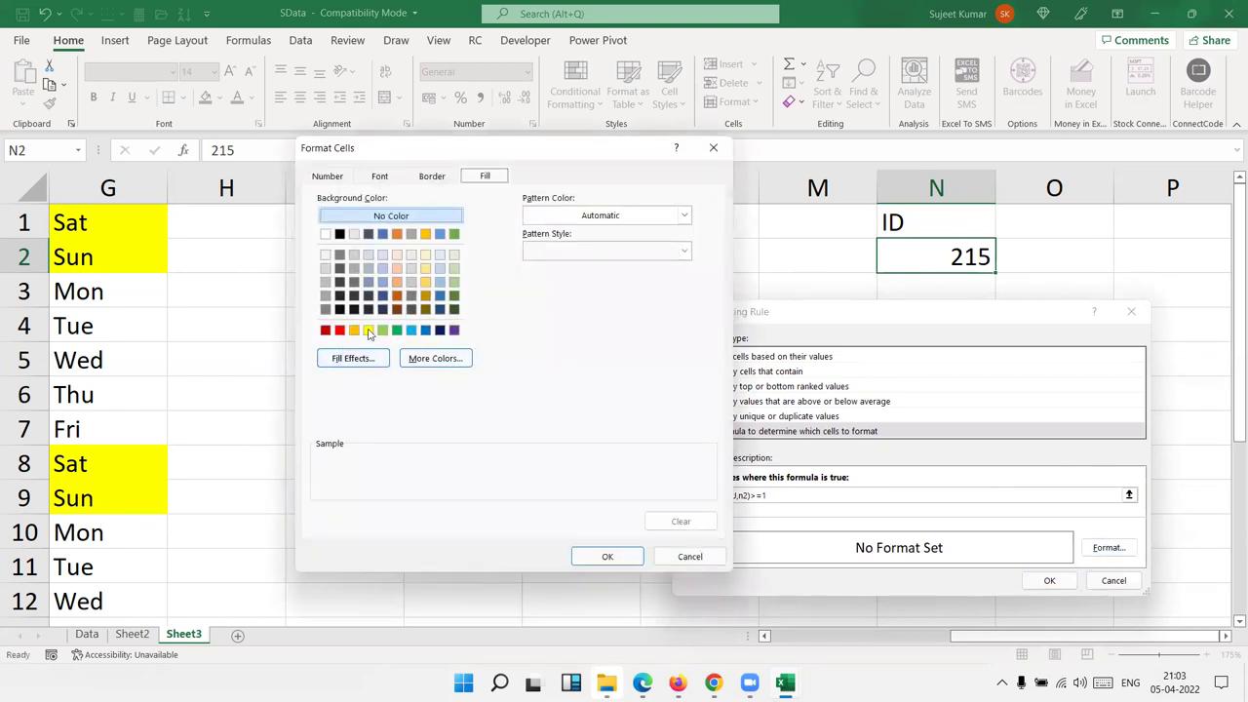
pyautogui.click(368, 330)
pyautogui.click(612, 558)
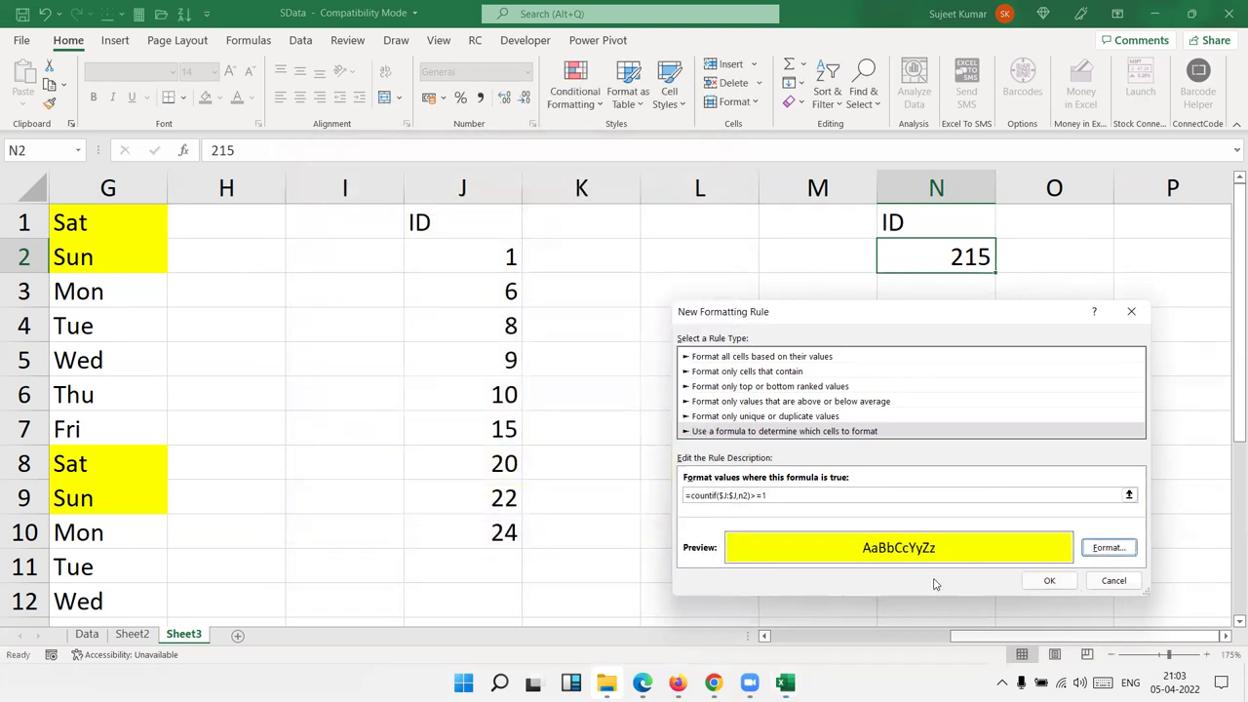
pyautogui.click(1049, 581)
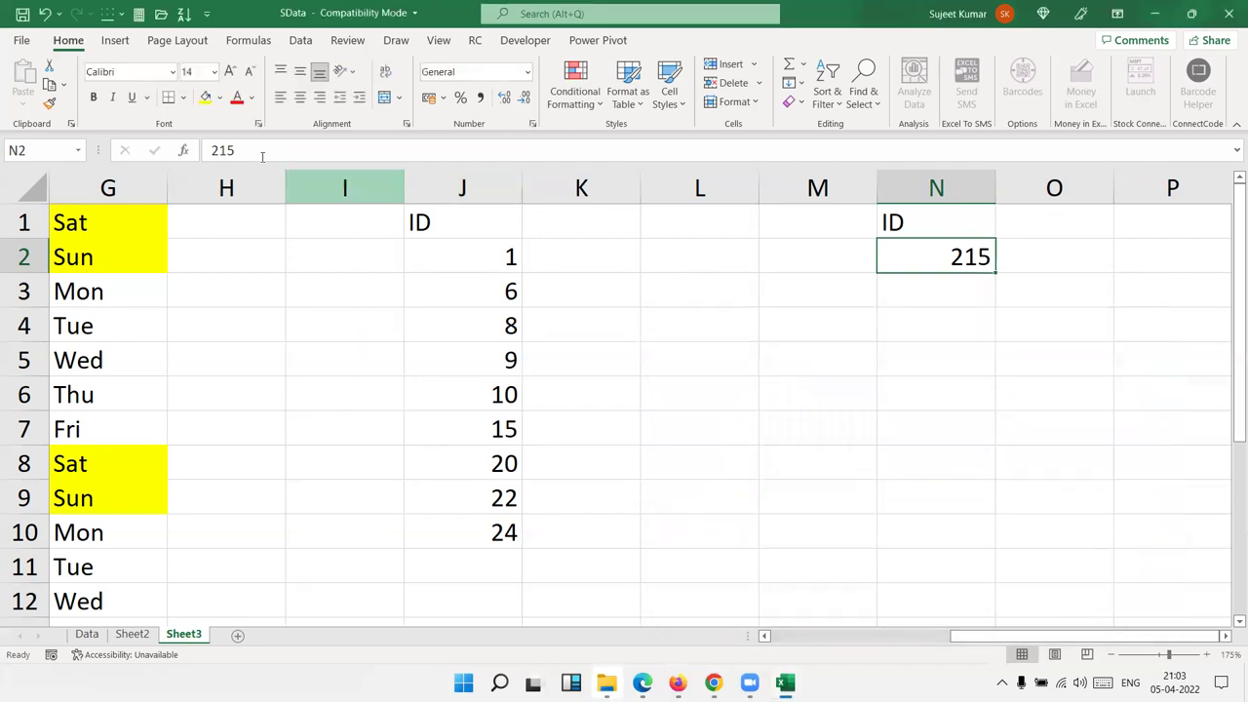
# - Copy N2's rule down to N11 and enter IDs 6, 8, 11, 12, 13, 15 in N3:N8
pyautogui.click(48, 103)
pyautogui.moveTo(941, 261)
pyautogui.mouseDown()
pyautogui.moveTo(960, 494)
pyautogui.moveTo(953, 571)
pyautogui.mouseUp()
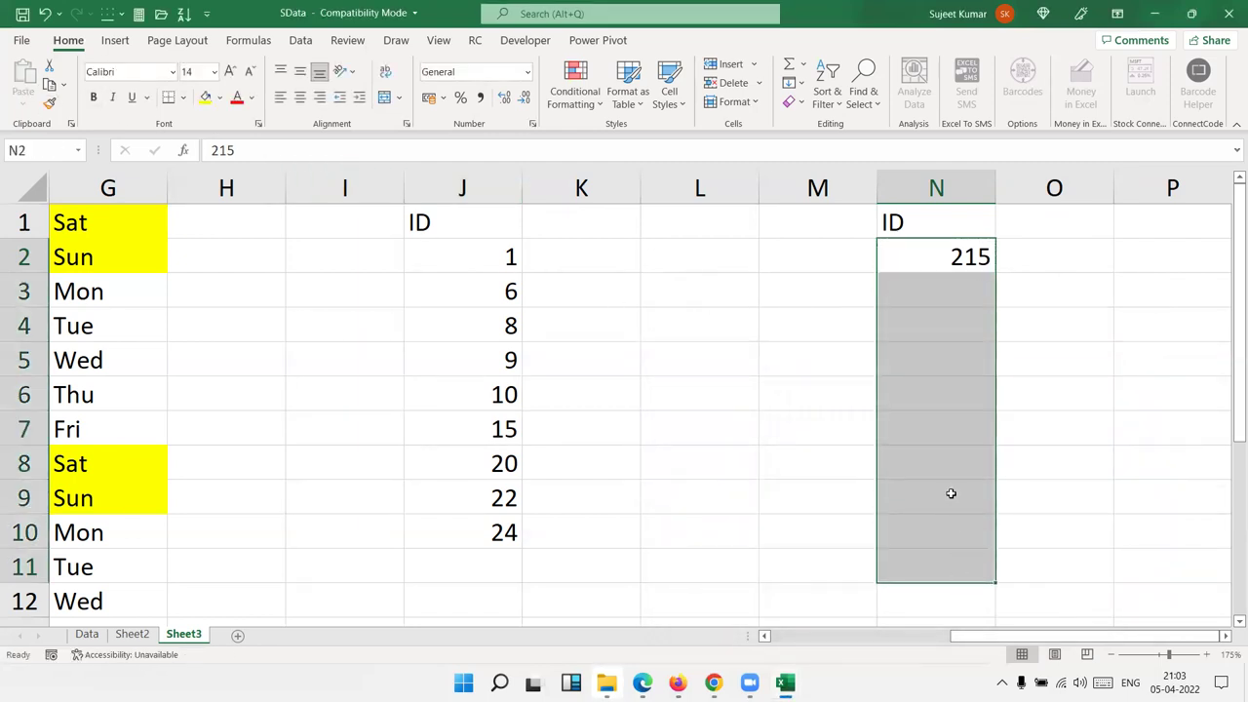
pyautogui.click(932, 278)
pyautogui.write('6')
pyautogui.press('Return')
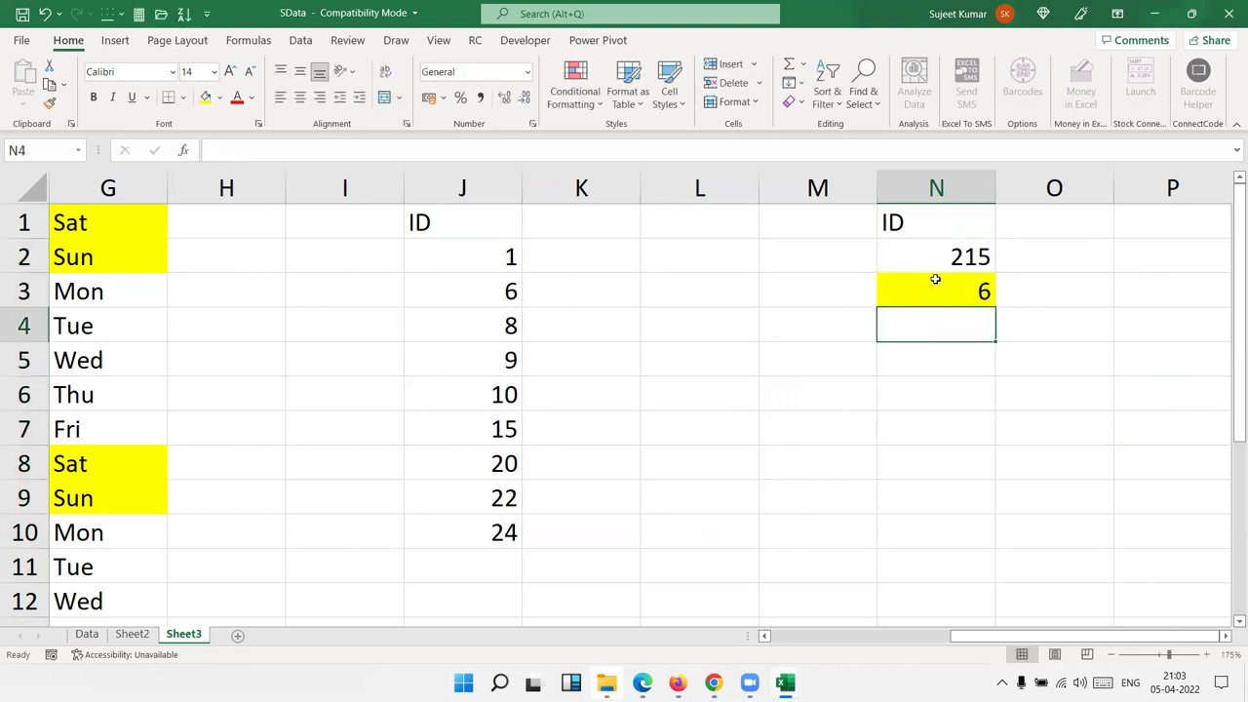
pyautogui.write('8')
pyautogui.press('Return')
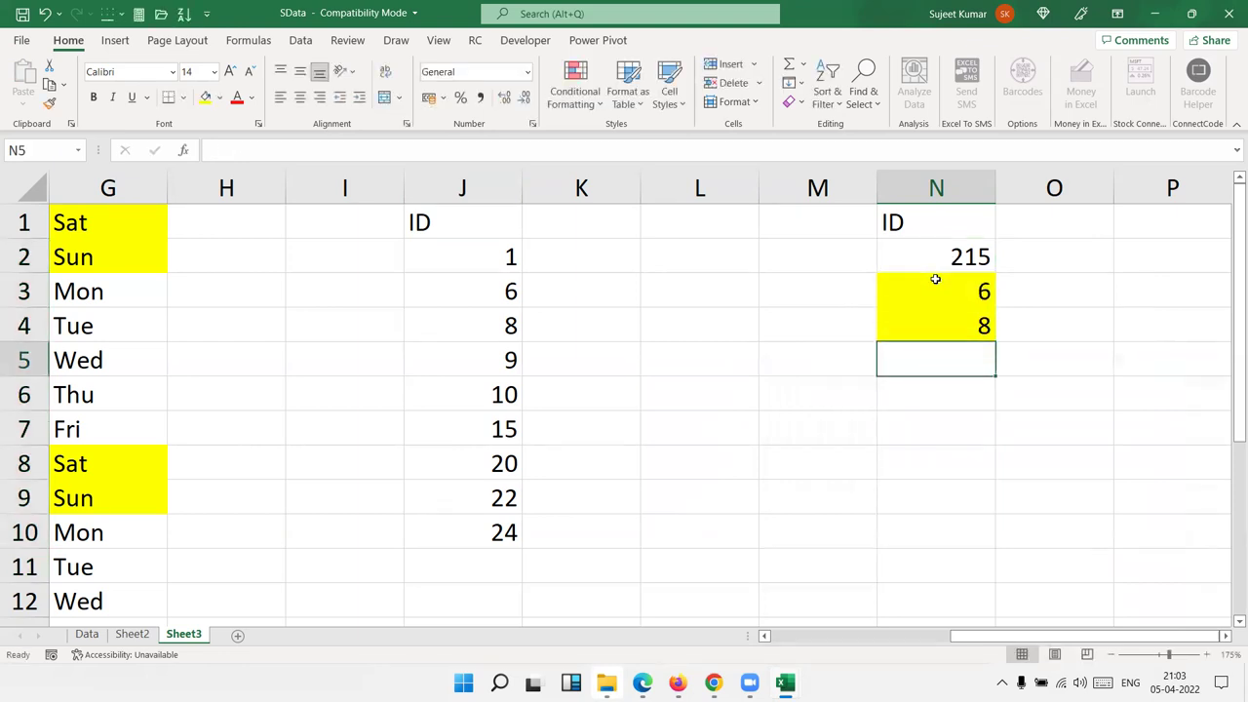
pyautogui.write('11')
pyautogui.press('Return')
pyautogui.write('1')
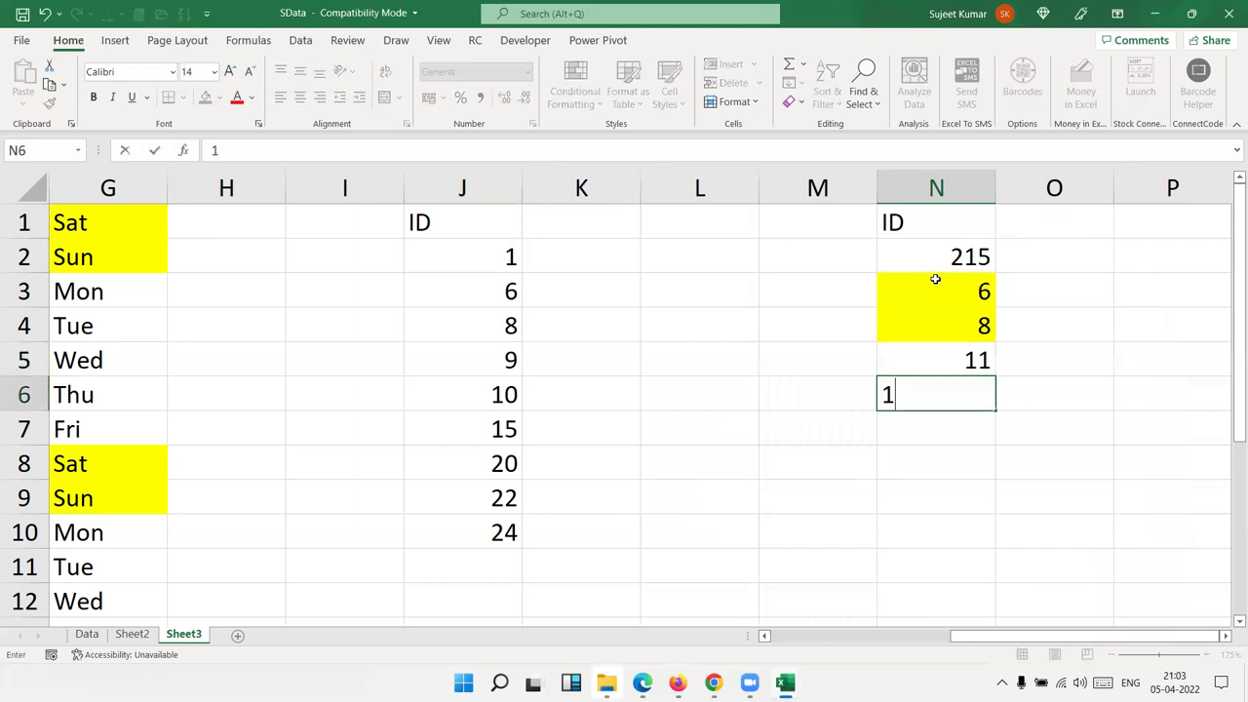
pyautogui.write('2')
pyautogui.press('Return')
pyautogui.write('13')
pyautogui.press('Return')
pyautogui.write('15')
pyautogui.press('Return')
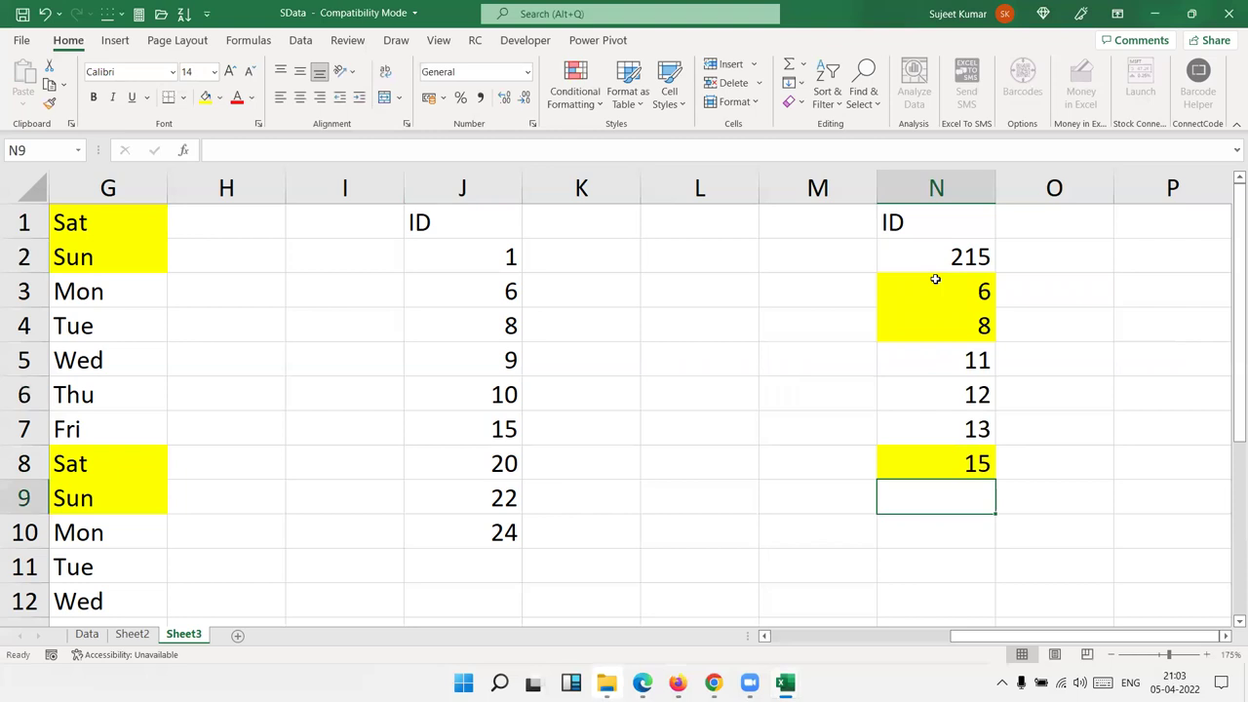
pyautogui.press('Left')
pyautogui.press('Left')
pyautogui.press('Left')
pyautogui.press('Left')
pyautogui.press('Left')
pyautogui.press('Left')
pyautogui.press('Left')
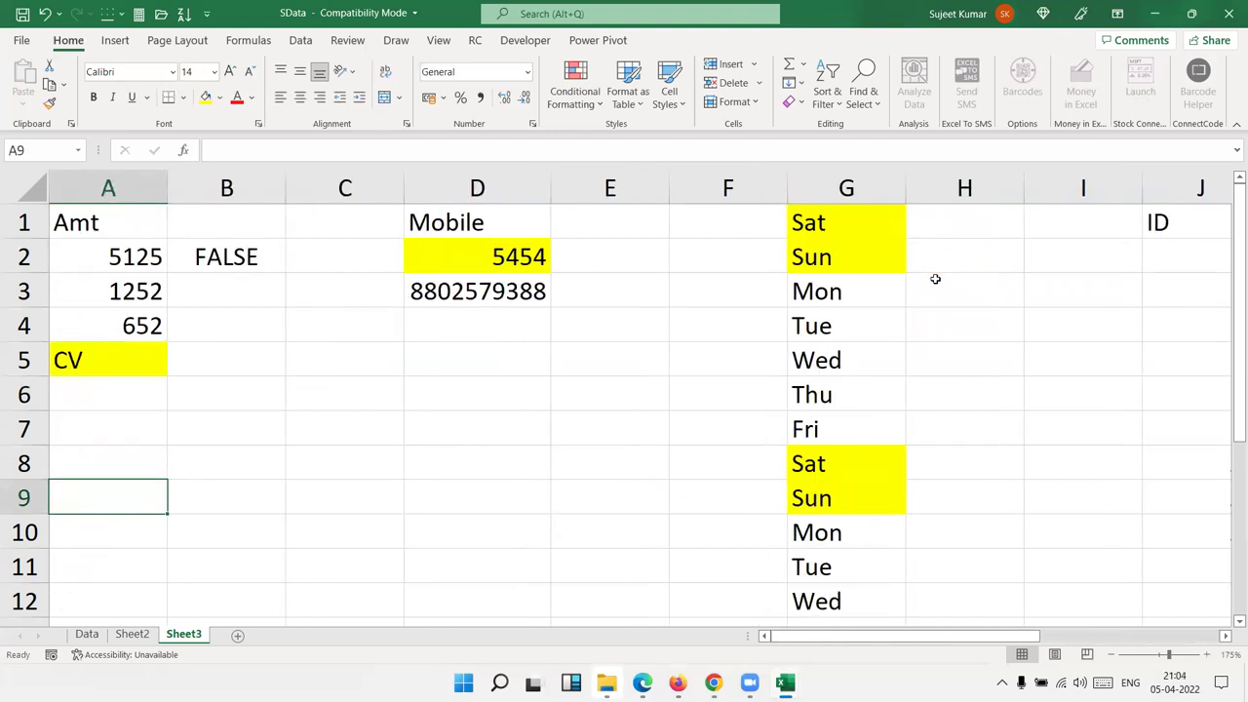
pyautogui.press('Right')
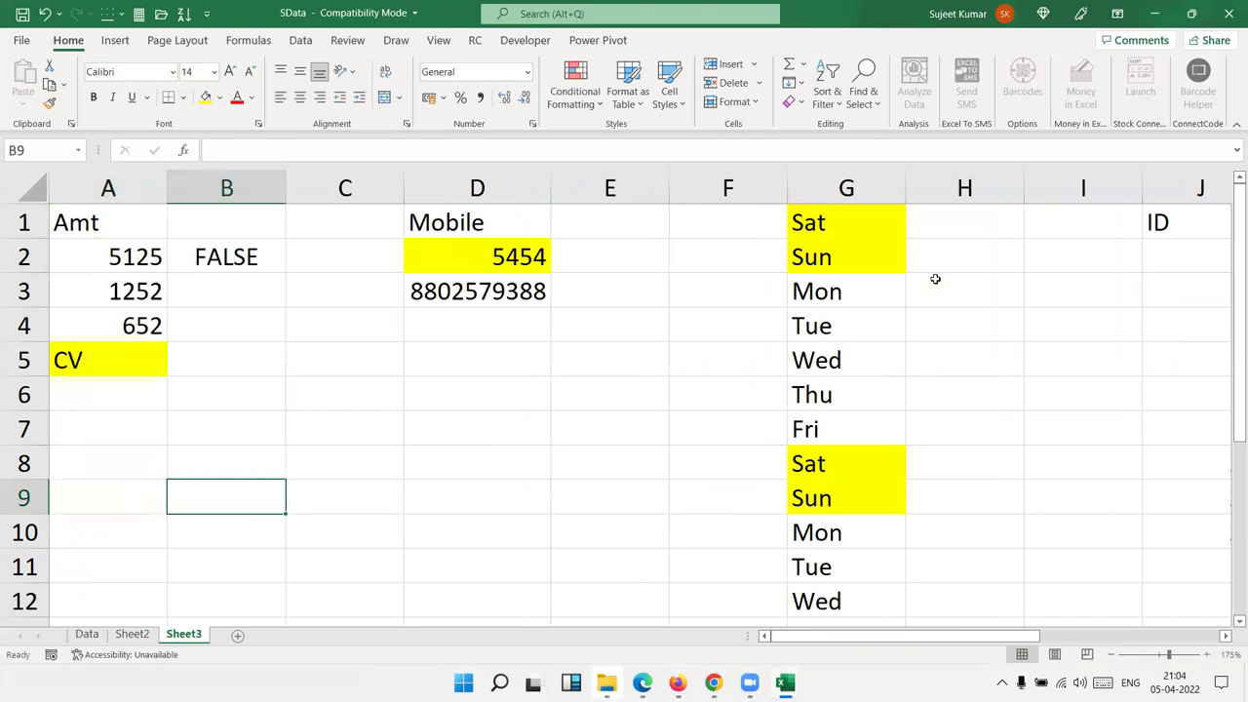
pyautogui.press('Right')
pyautogui.press('Right')
pyautogui.press('Right')
pyautogui.press('Right')
pyautogui.press('Right')
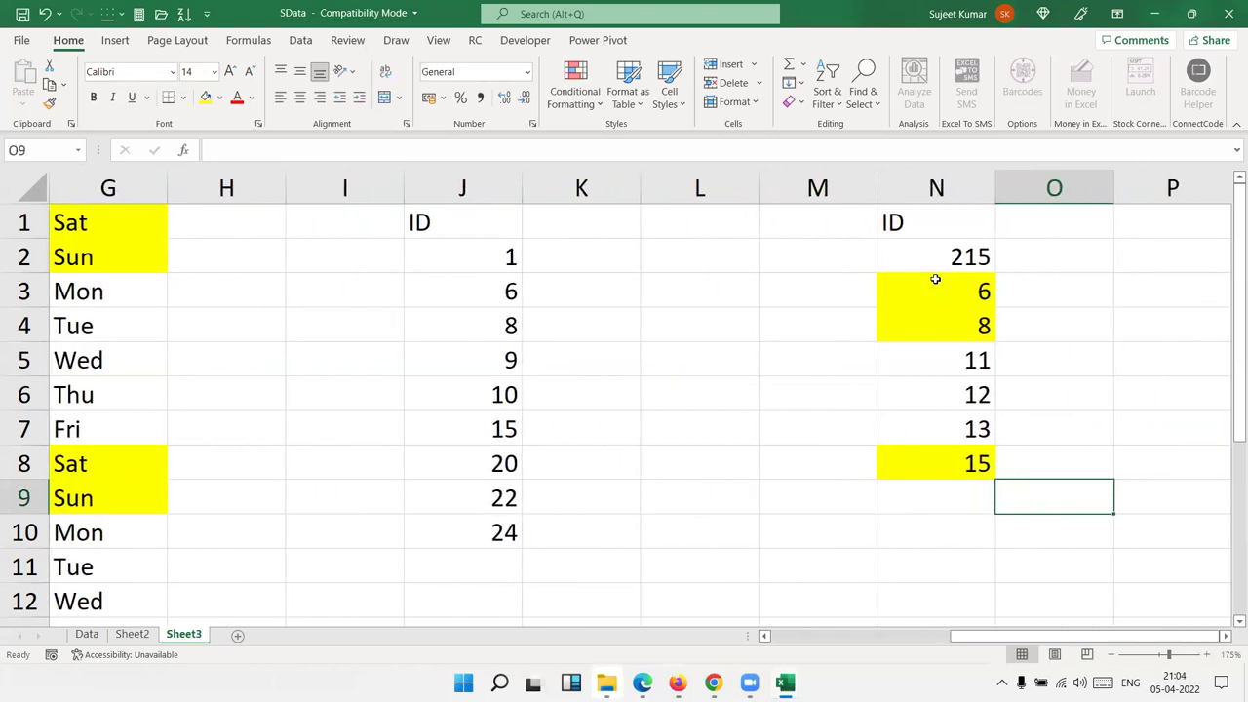
pyautogui.press('Left')
pyautogui.press('Left')
pyautogui.press('Left')
pyautogui.press('Left')
pyautogui.press('Left')
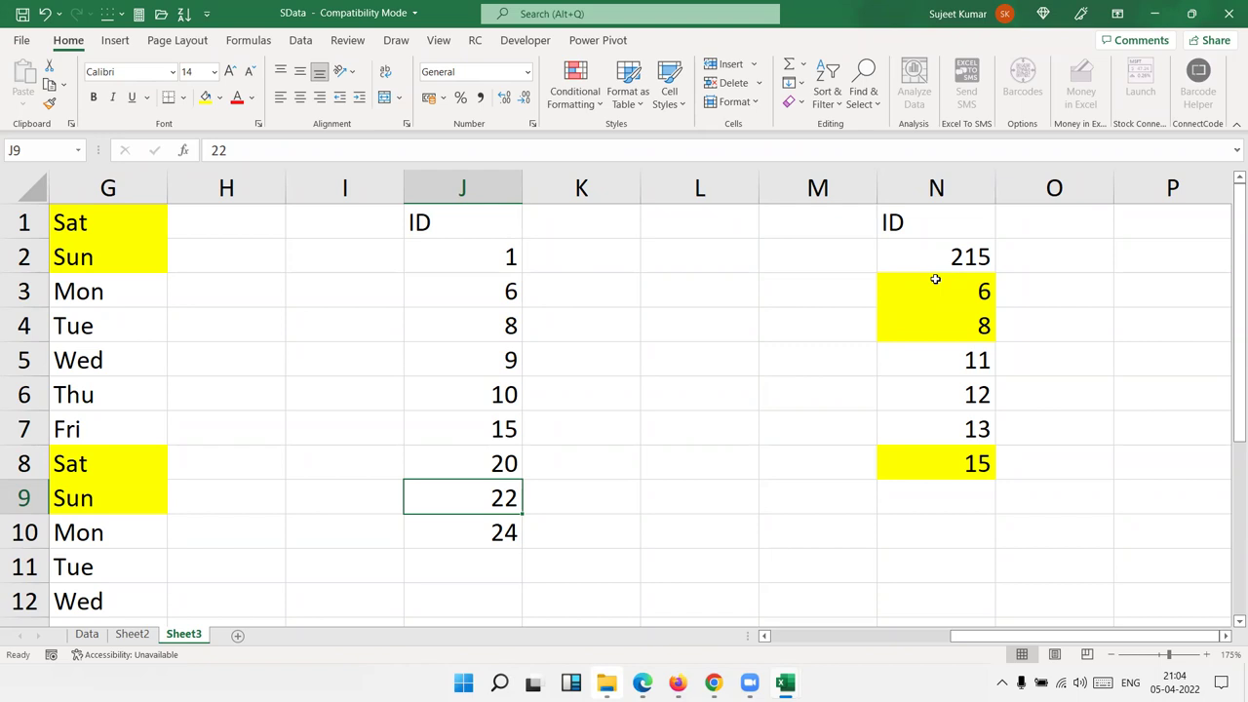
# - Add ID 24 to J11 and J12 at the end of the column J list
pyautogui.press('Down')
pyautogui.press('Down')
pyautogui.write('24')
pyautogui.press('Return')
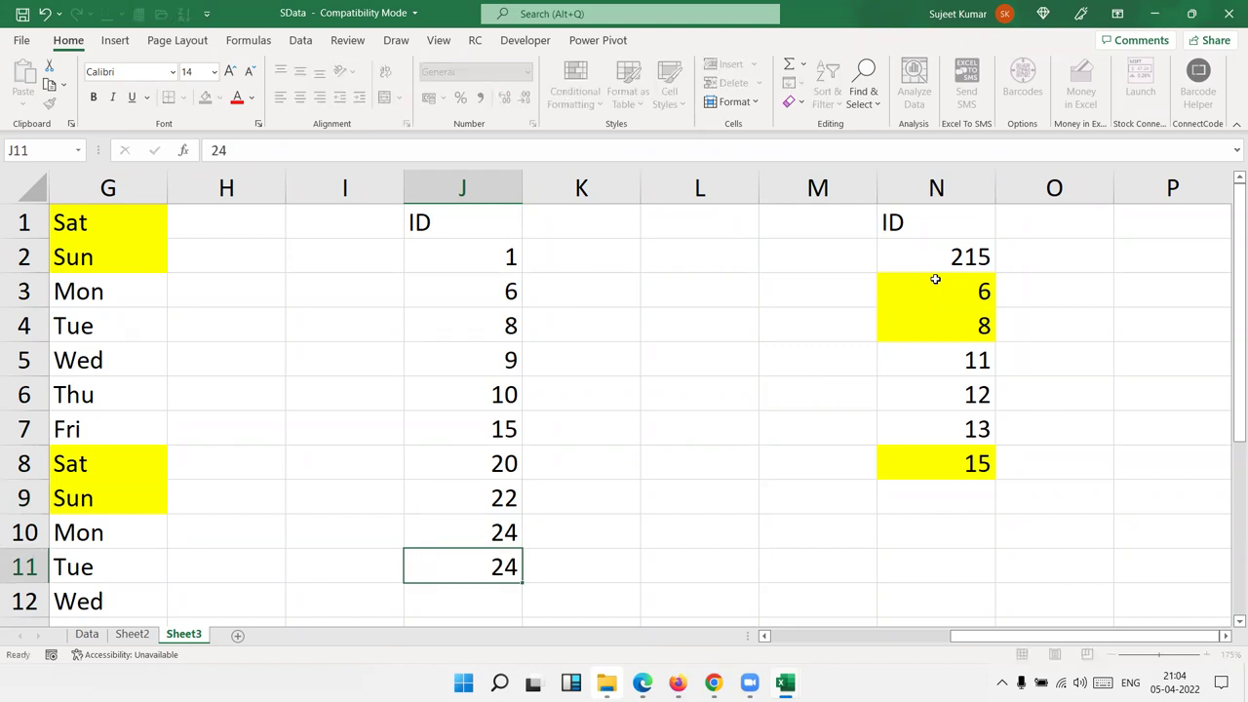
pyautogui.press('Down')
pyautogui.press('Up')
pyautogui.write('2')
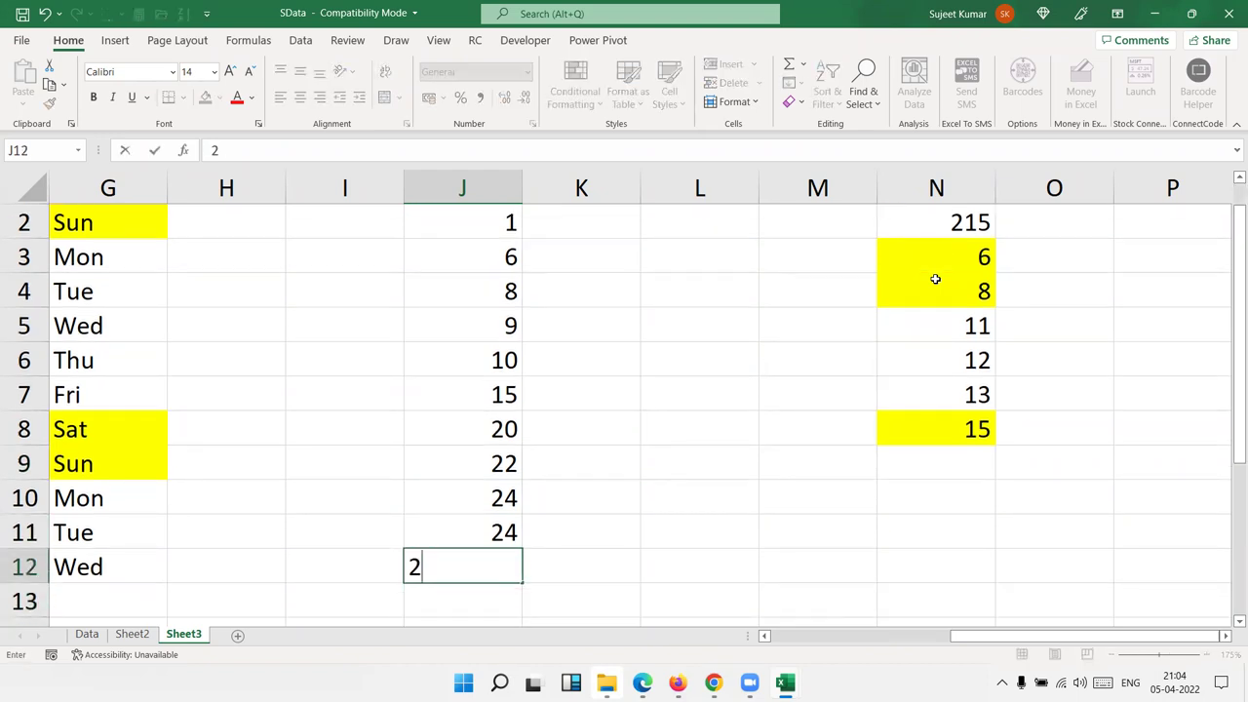
pyautogui.write('4')
pyautogui.press('Tab')
# - Enter test ID 24 in N9, which turns yellow as a match in column J
pyautogui.press('Right')
pyautogui.press('Right')
pyautogui.press('Up')
pyautogui.press('Up')
pyautogui.press('Up')
pyautogui.press('Right')
pyautogui.write('24')
pyautogui.press('Return')
pyautogui.press('Up')
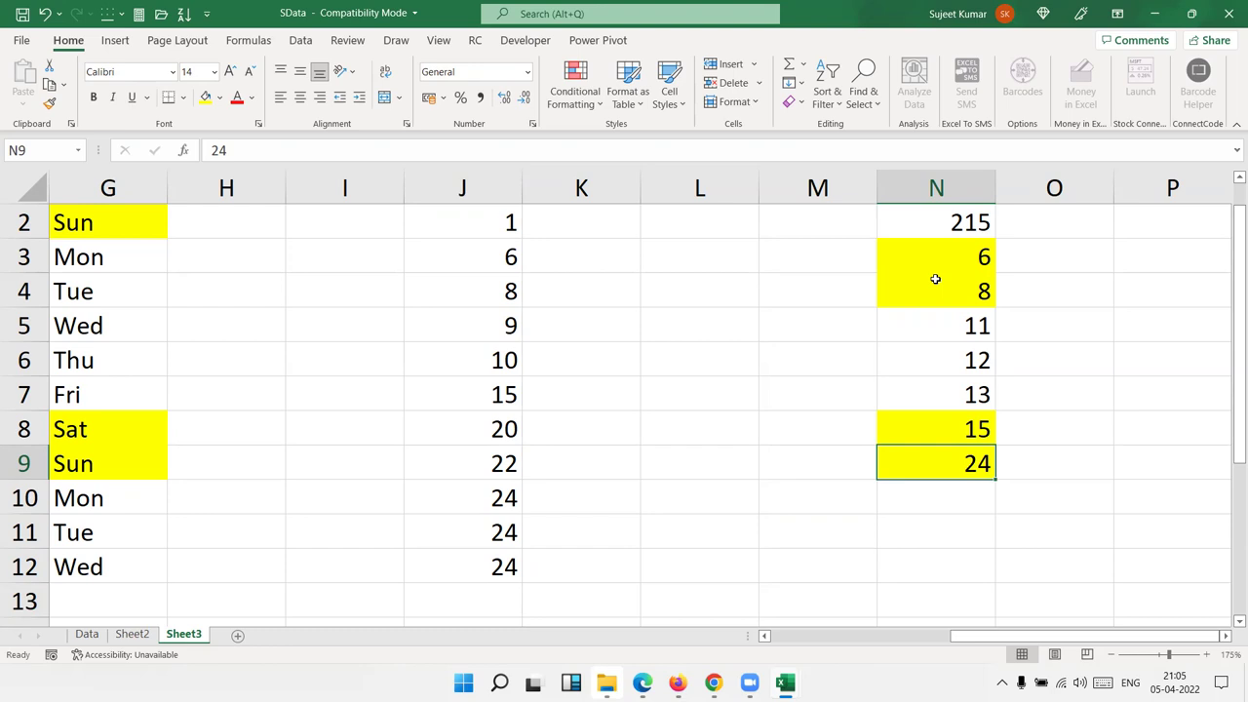
pyautogui.scroll(1, 979, 322)
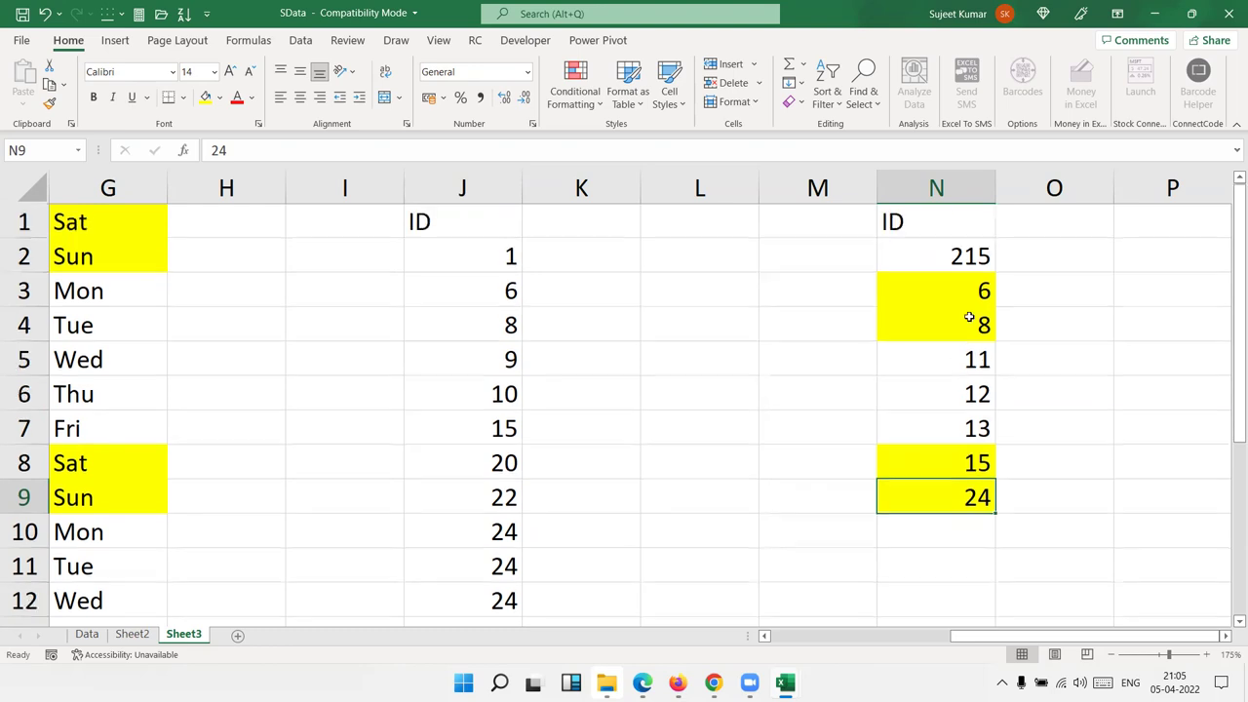
# - Open column N's highlight rule from N2 and review its =COUNTIF($J:$J,N2)>=1 formula with yellow fill
pyautogui.click(967, 258)
pyautogui.click(575, 82)
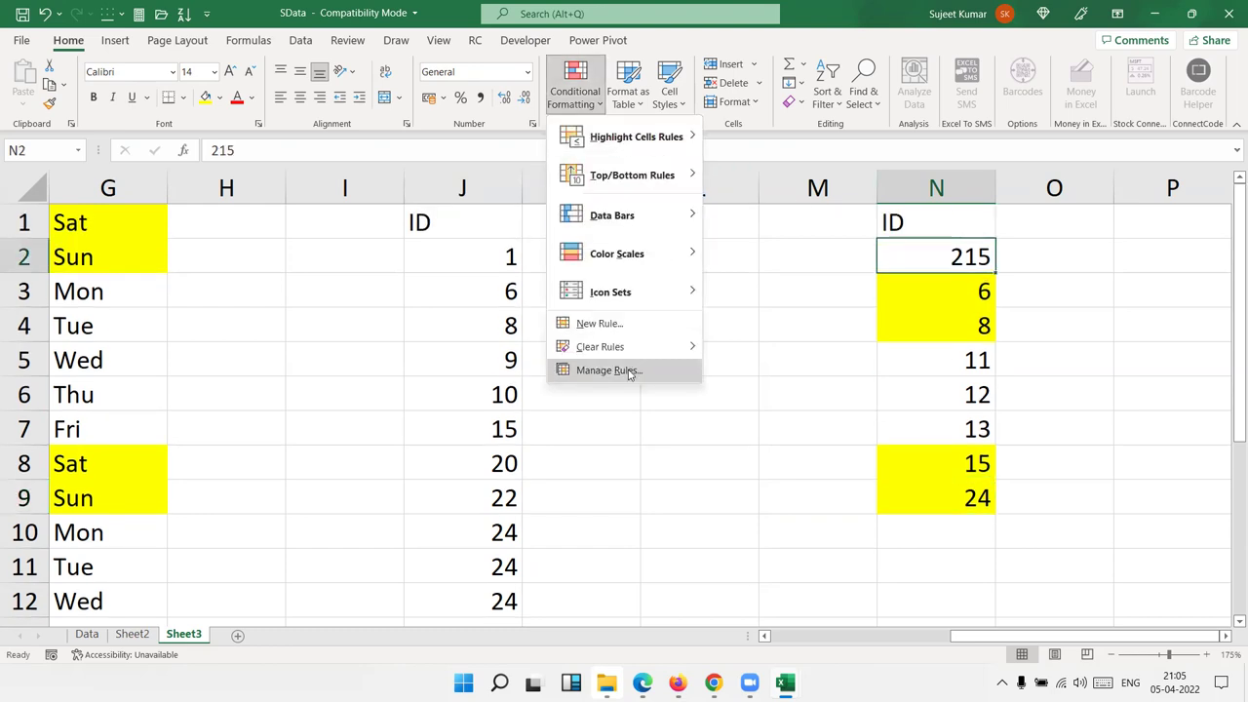
pyautogui.click(565, 365)
pyautogui.doubleClick(648, 431)
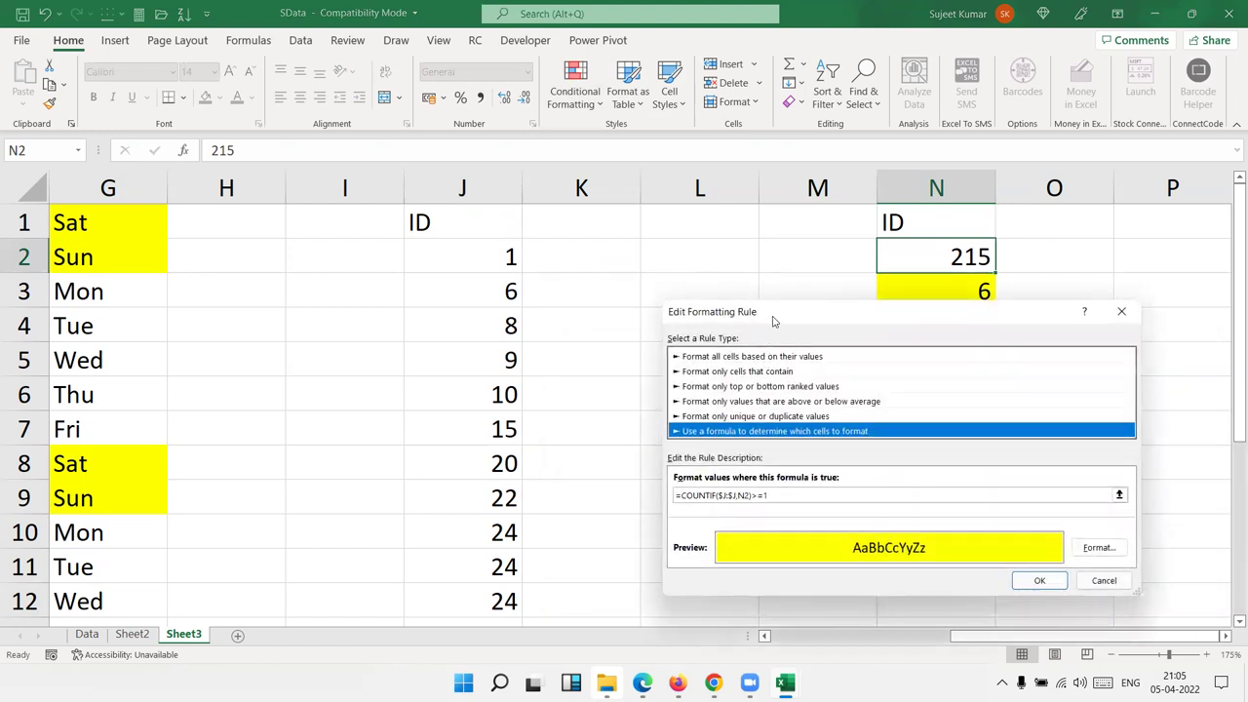
pyautogui.moveTo(773, 321); pyautogui.dragTo(50, 287)
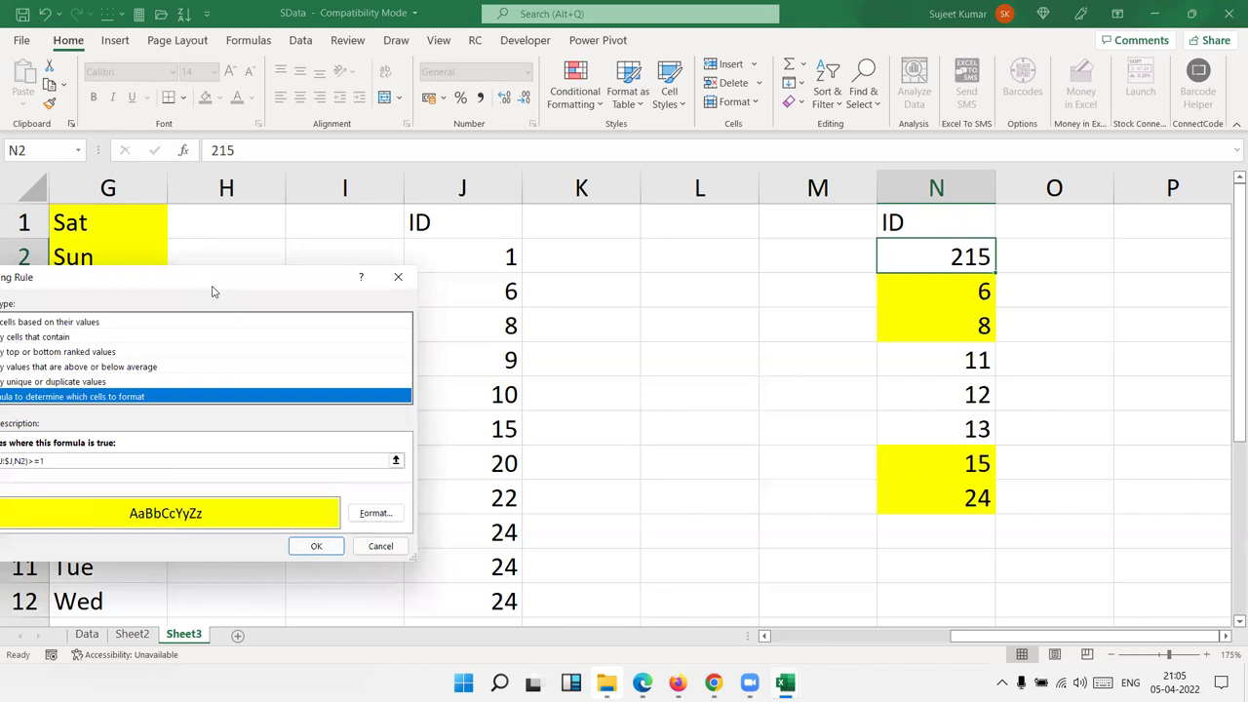
pyautogui.moveTo(213, 290); pyautogui.dragTo(682, 451)
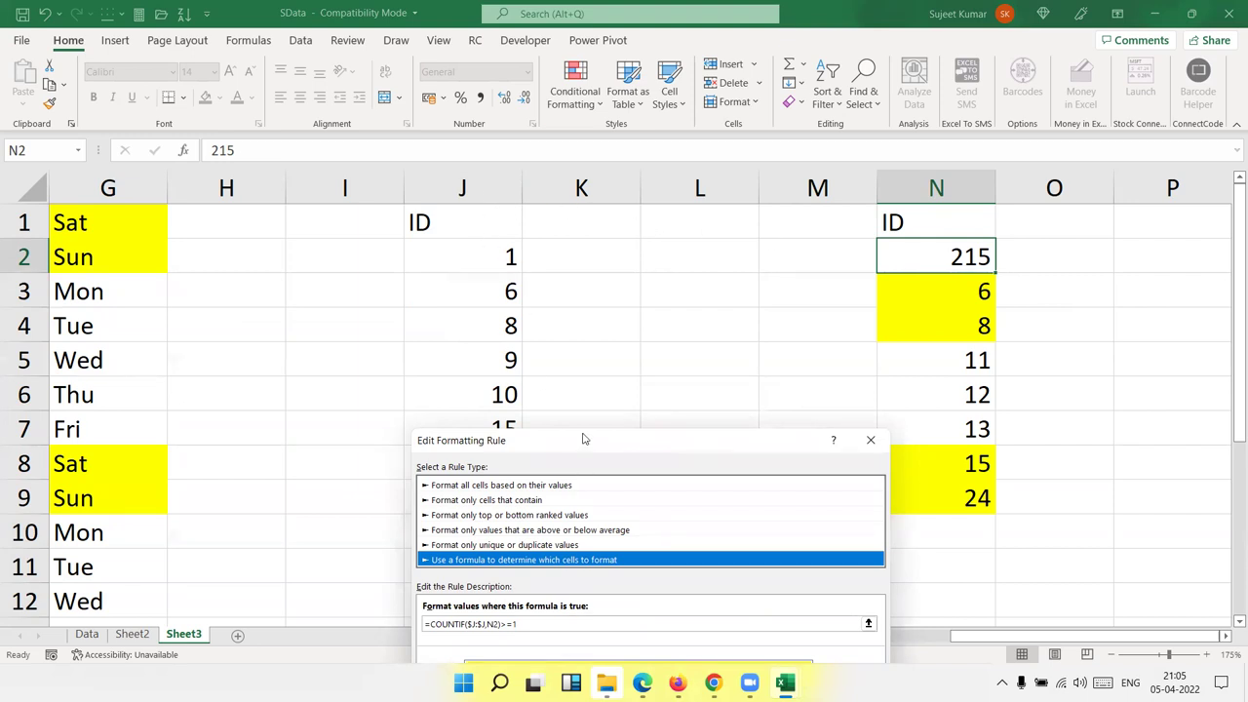
pyautogui.moveTo(583, 439); pyautogui.dragTo(705, 334)
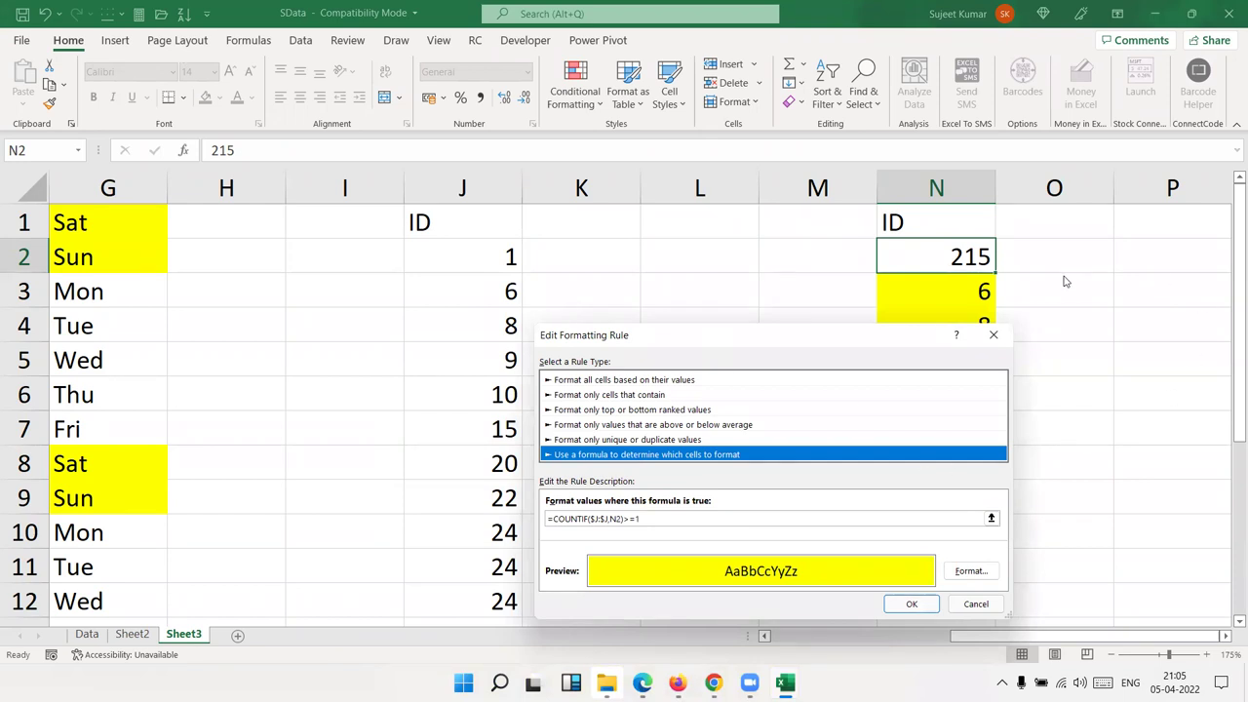
pyautogui.moveTo(800, 348); pyautogui.dragTo(866, 354)
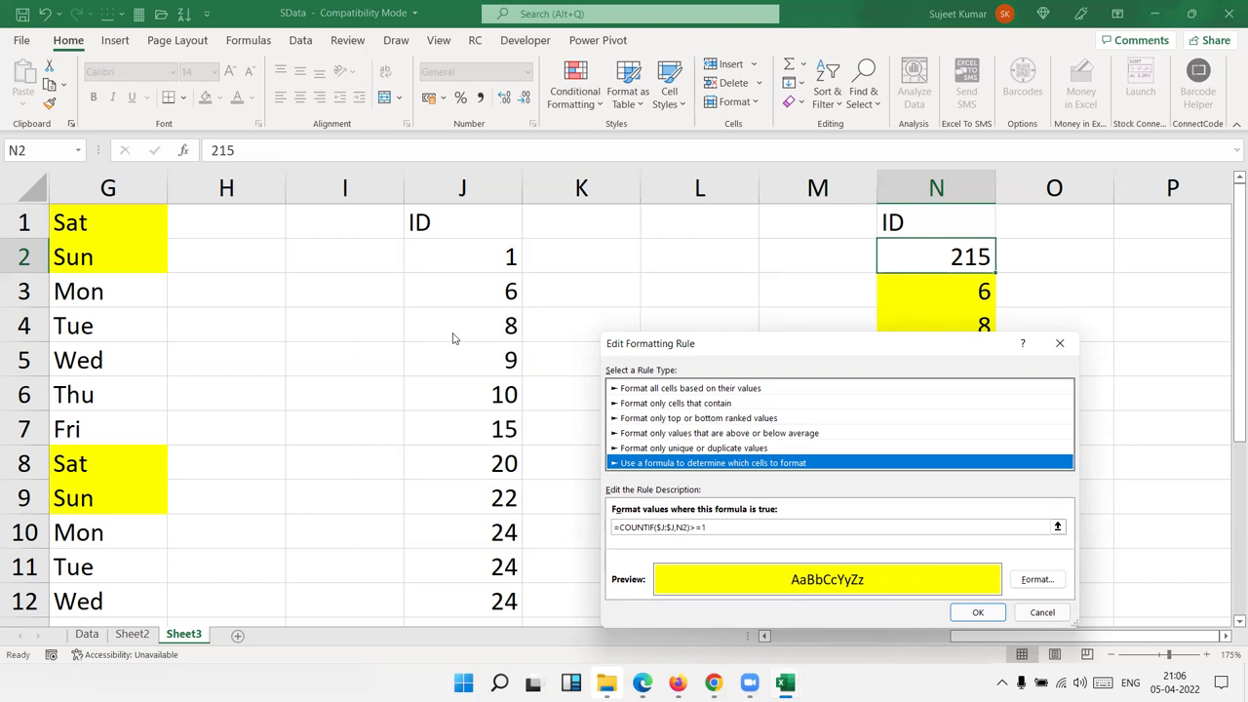
pyautogui.press('Return')
pyautogui.press('Return')
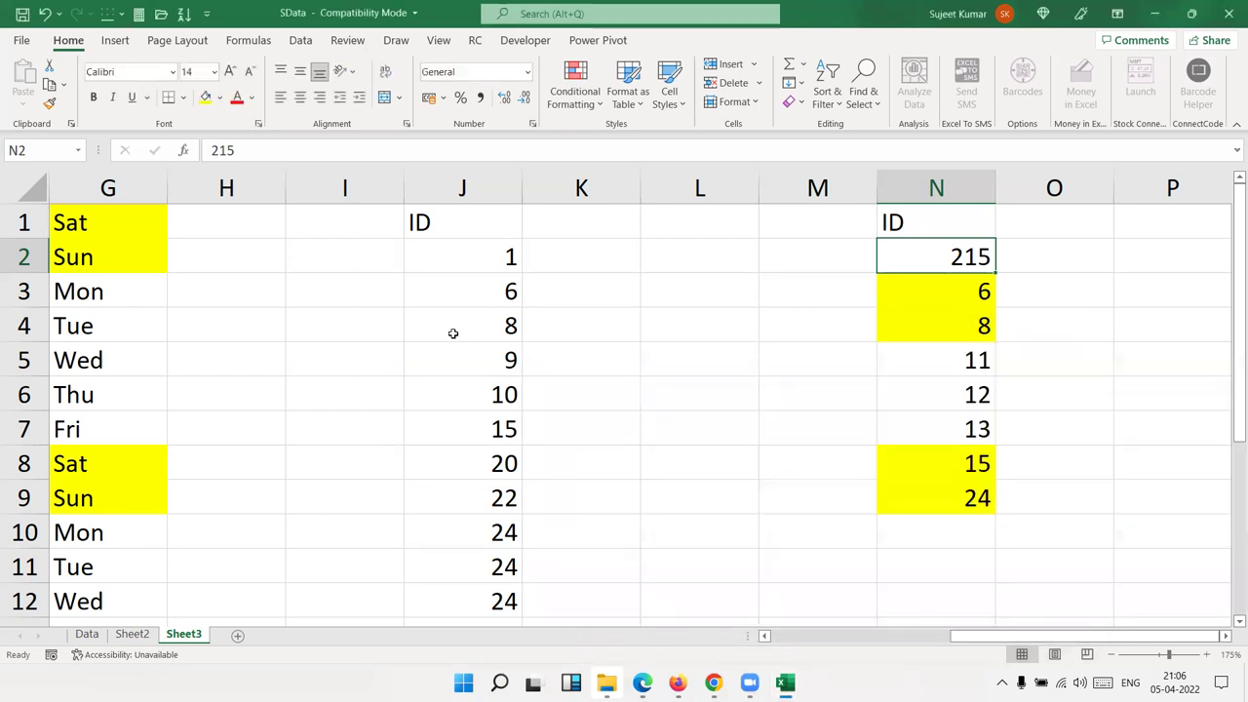